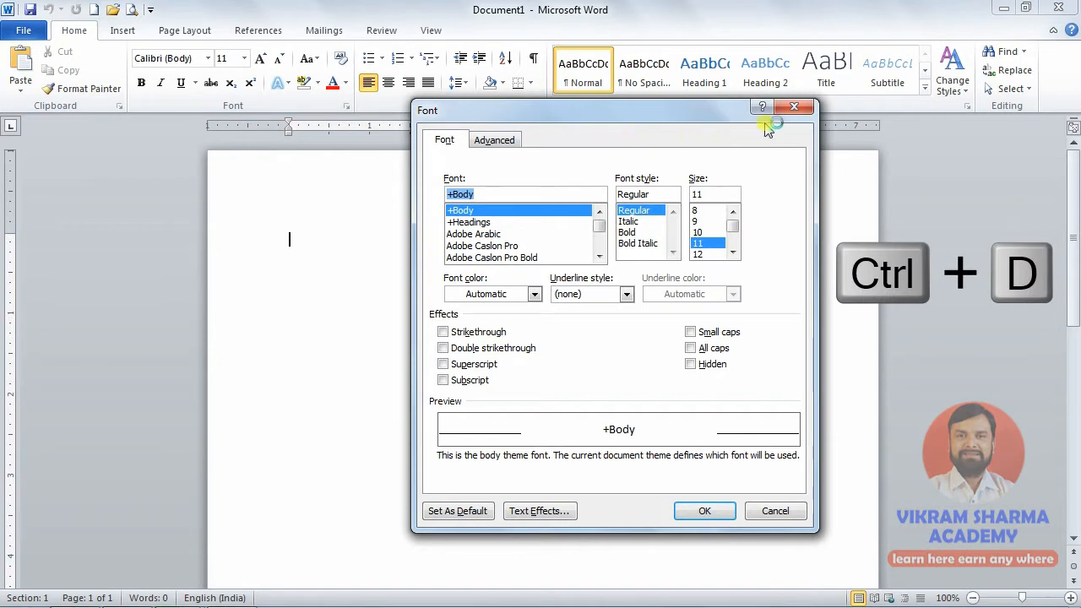
click(796, 108)
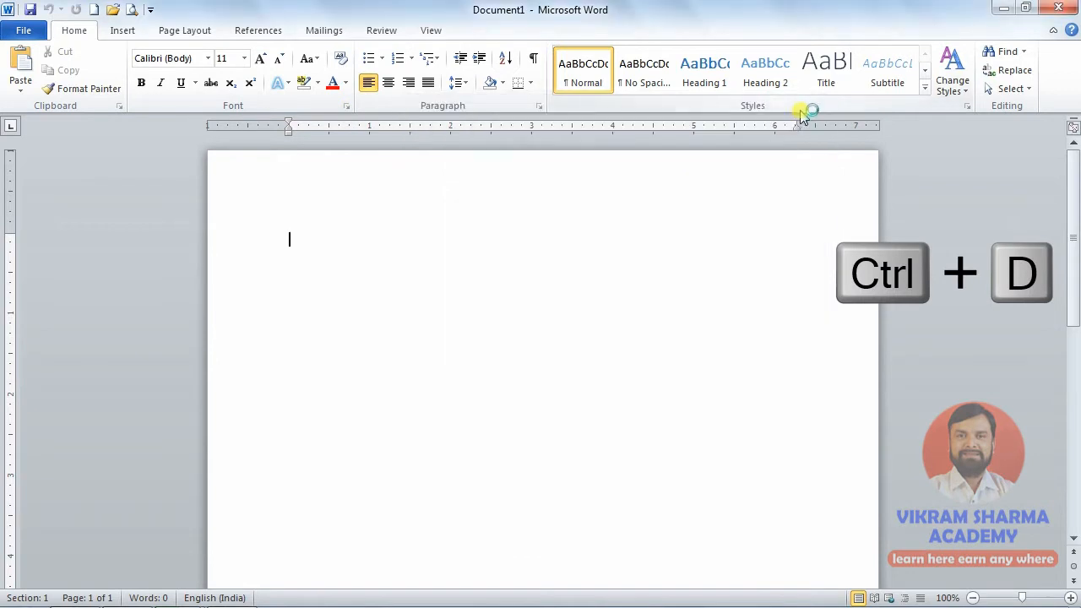
key(ctrl+d)
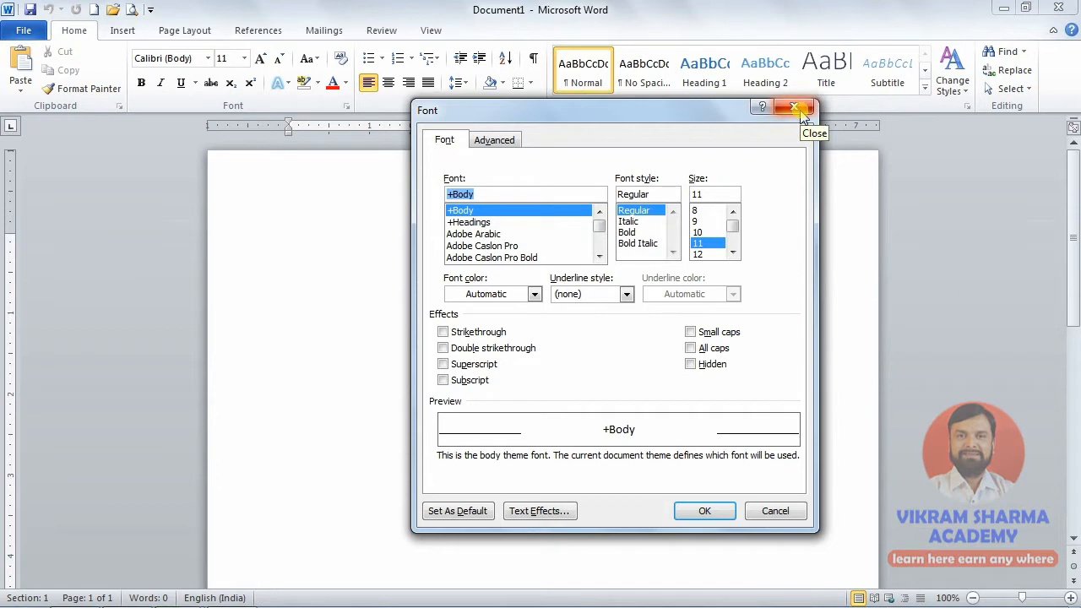
key(Escape)
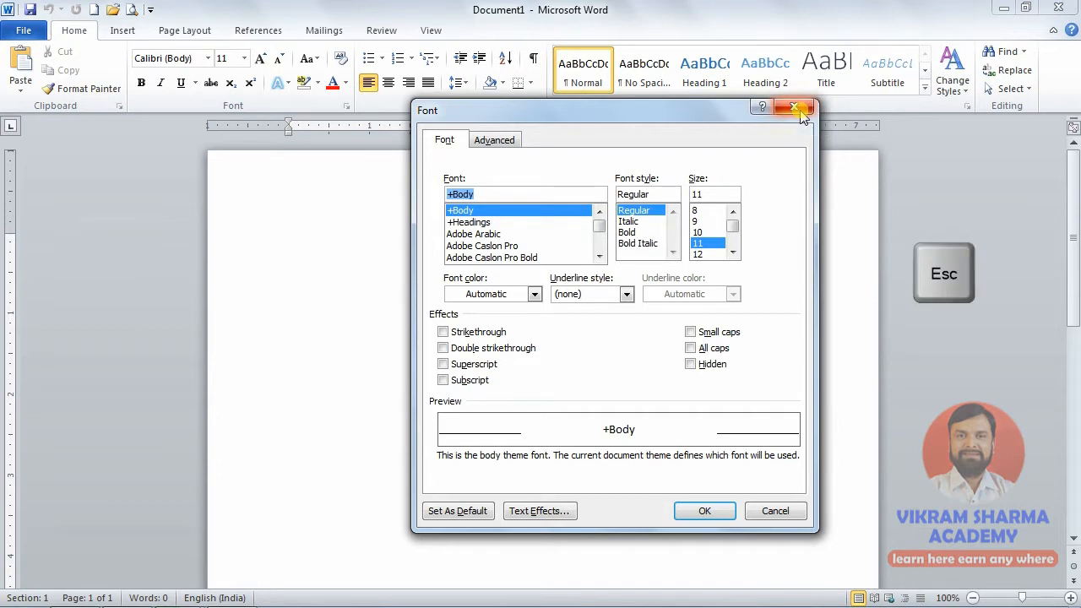
click(800, 114)
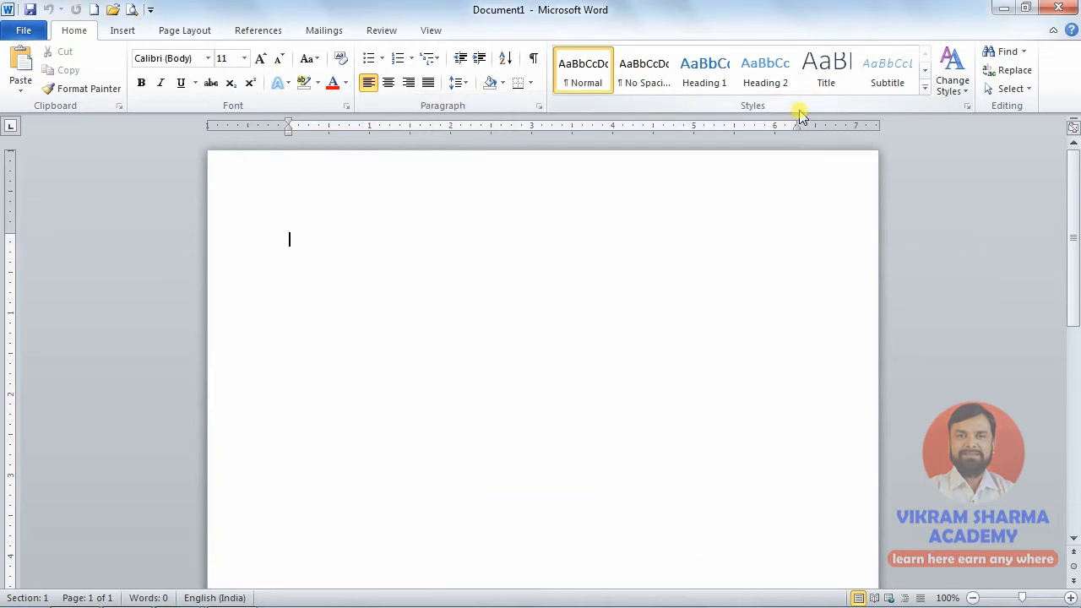
- Generate four paragraphs of sample text with =rand(4) and justify the whole document
text(=rand)
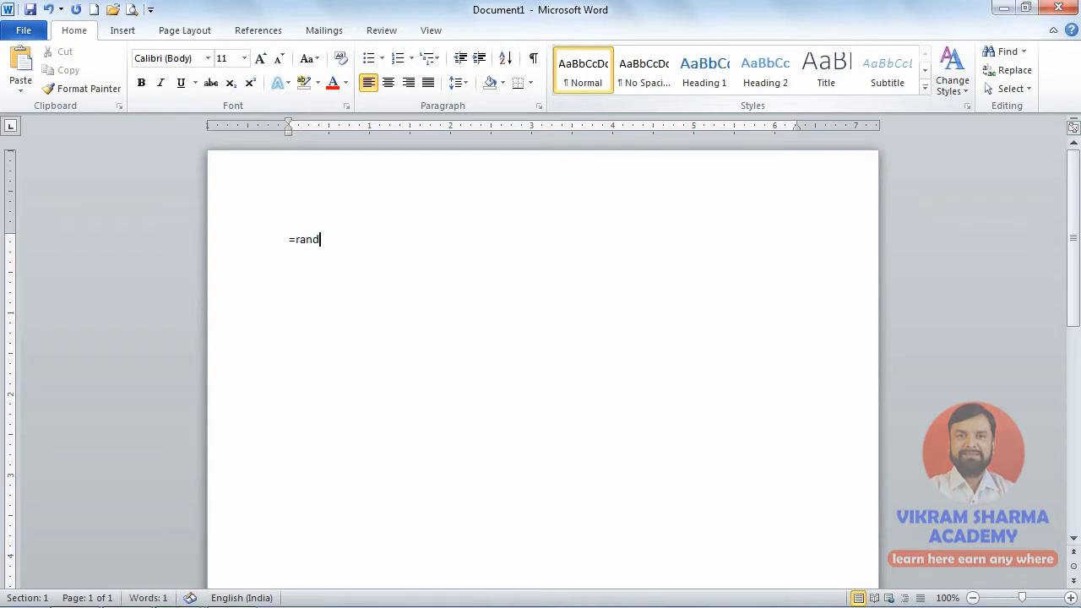
text((4))
key(Return)
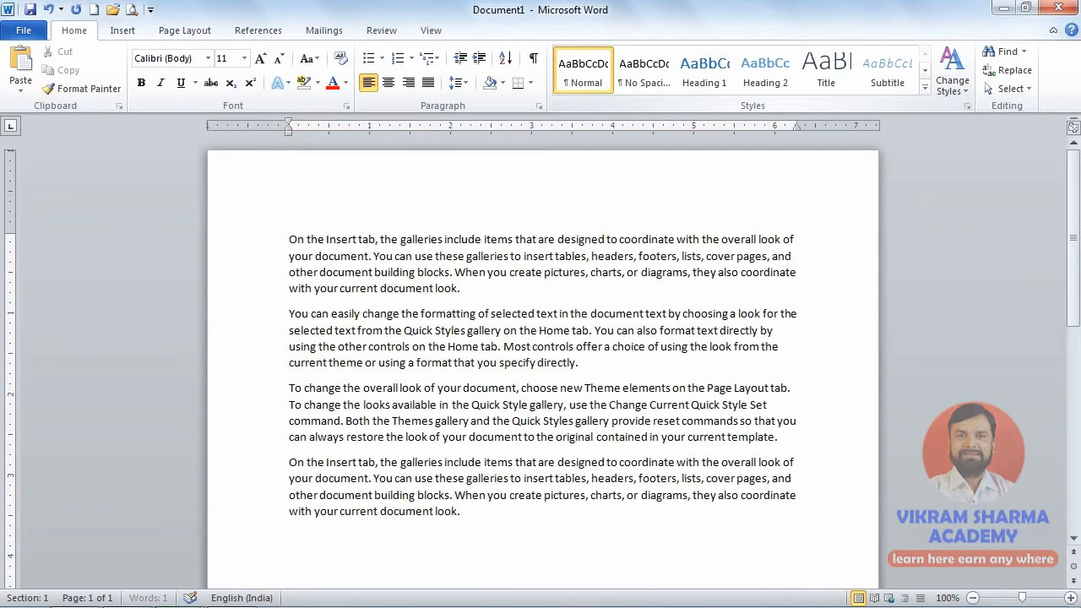
key(ctrl+a)
key(ctrl+j)
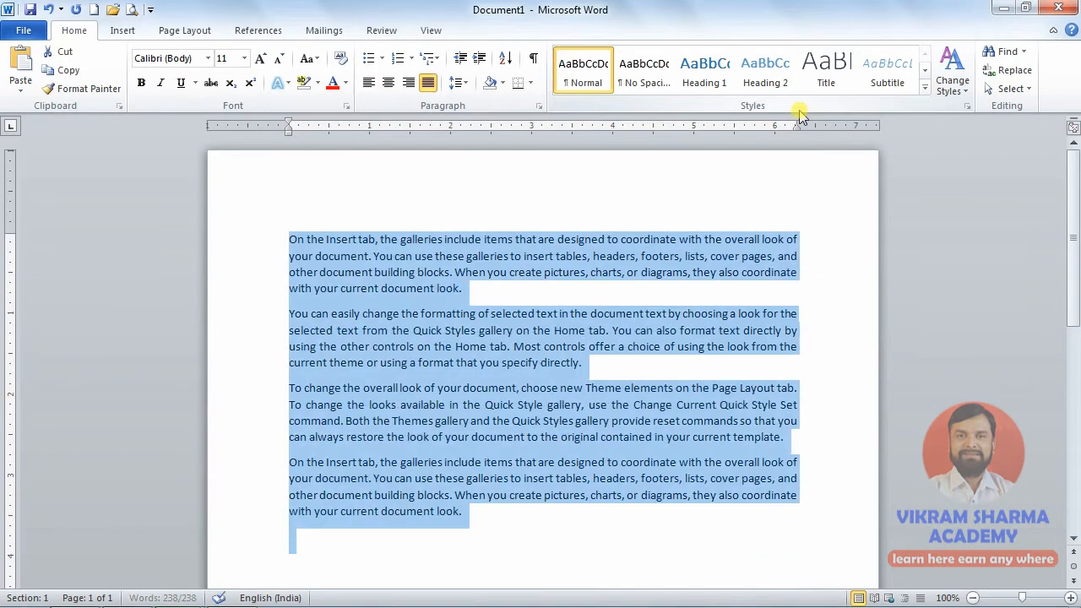
click(630, 260)
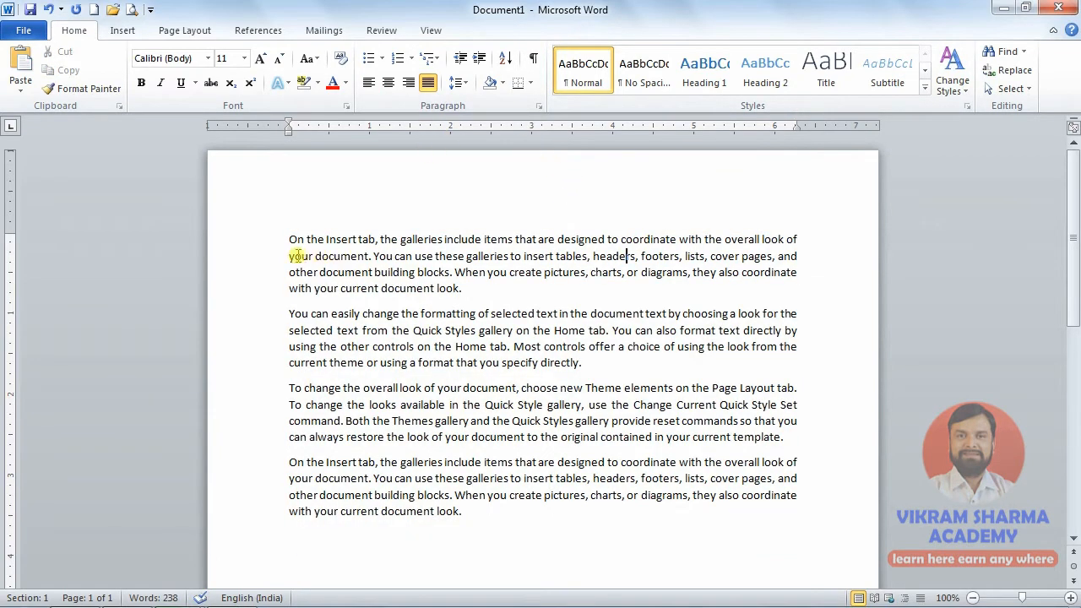
- Select the first paragraph and preview Adobe fonts from Adobe Arabic through Adobe Hebrew in the Font dialog
drag(288, 240, 463, 287)
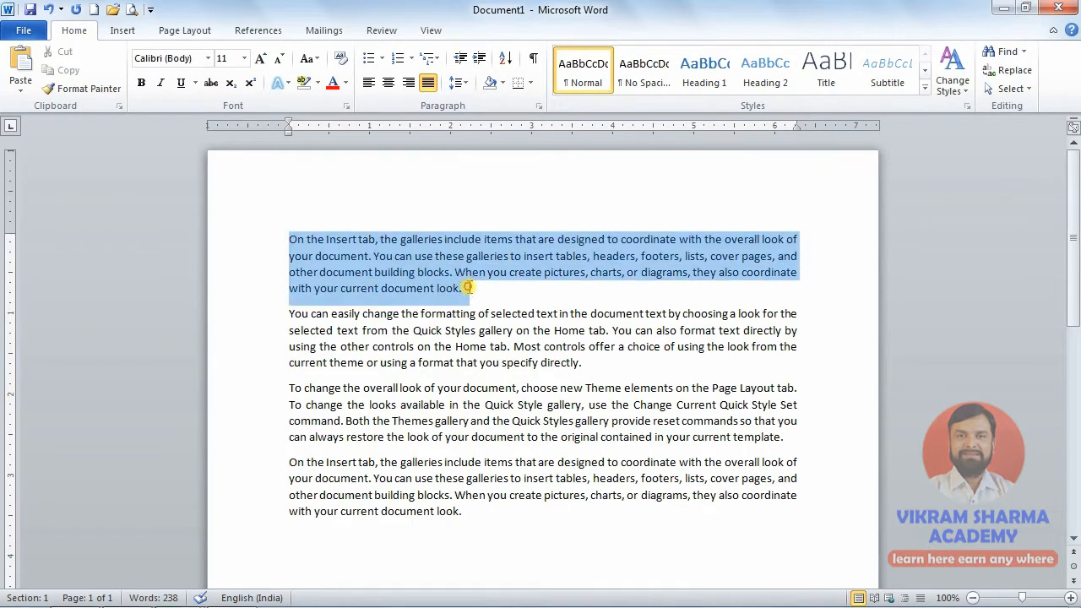
click(345, 105)
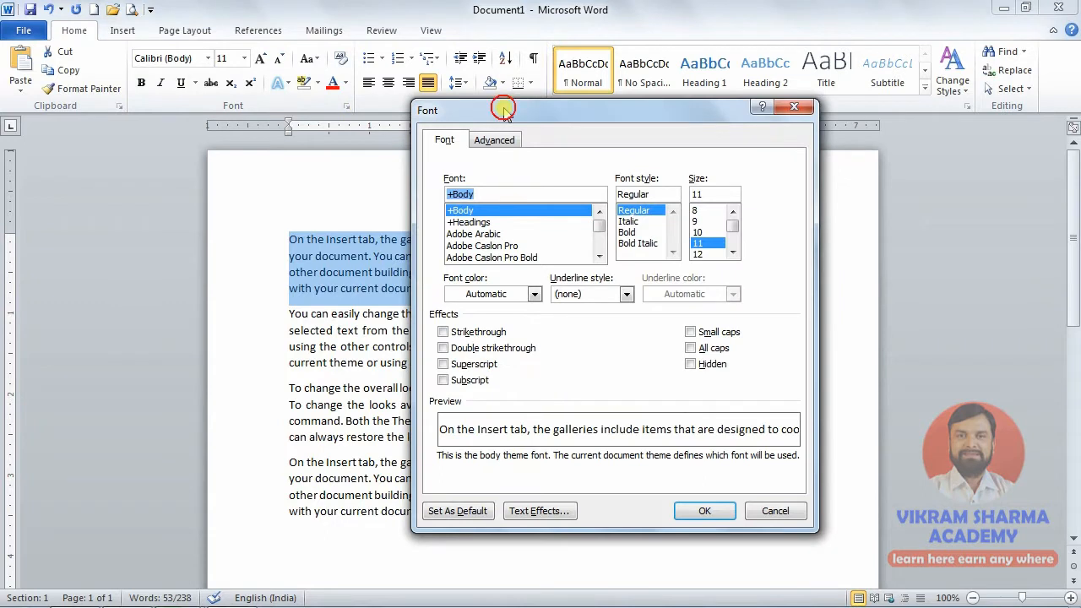
drag(503, 110, 536, 51)
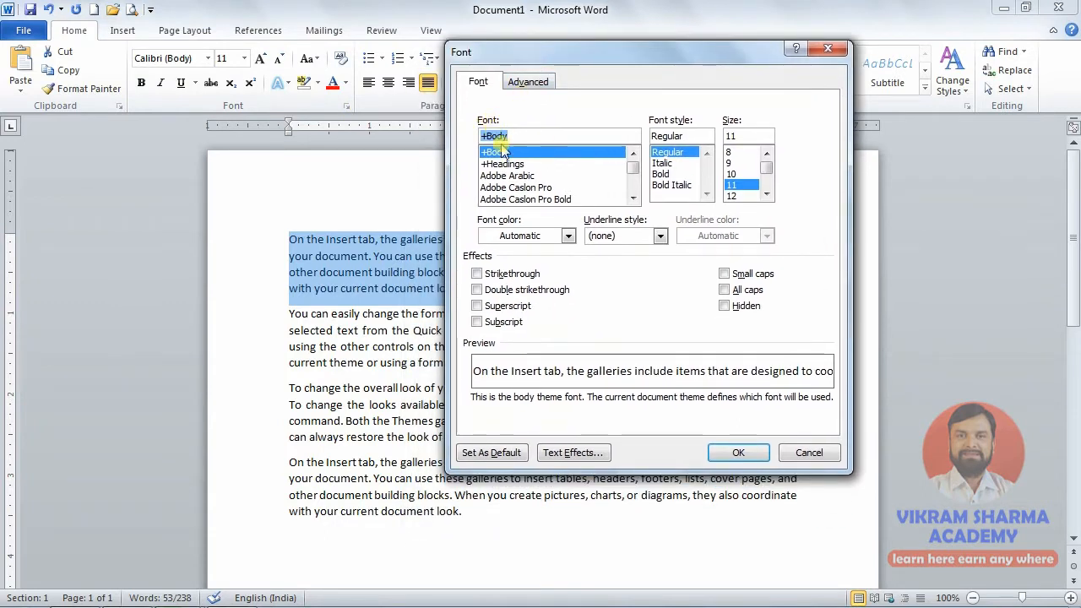
click(505, 176)
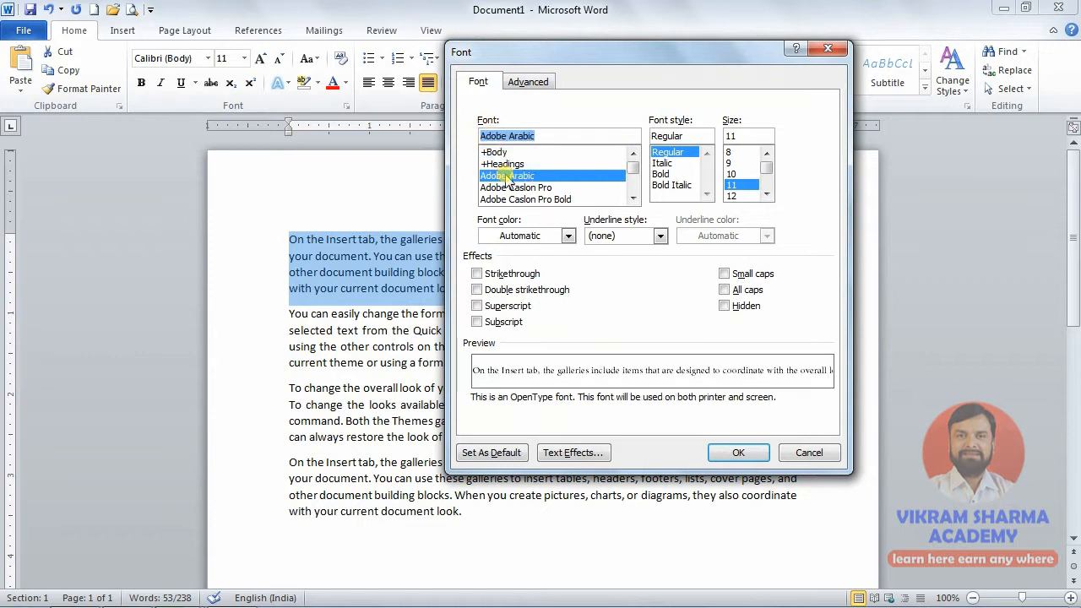
click(632, 198)
click(632, 197)
click(568, 176)
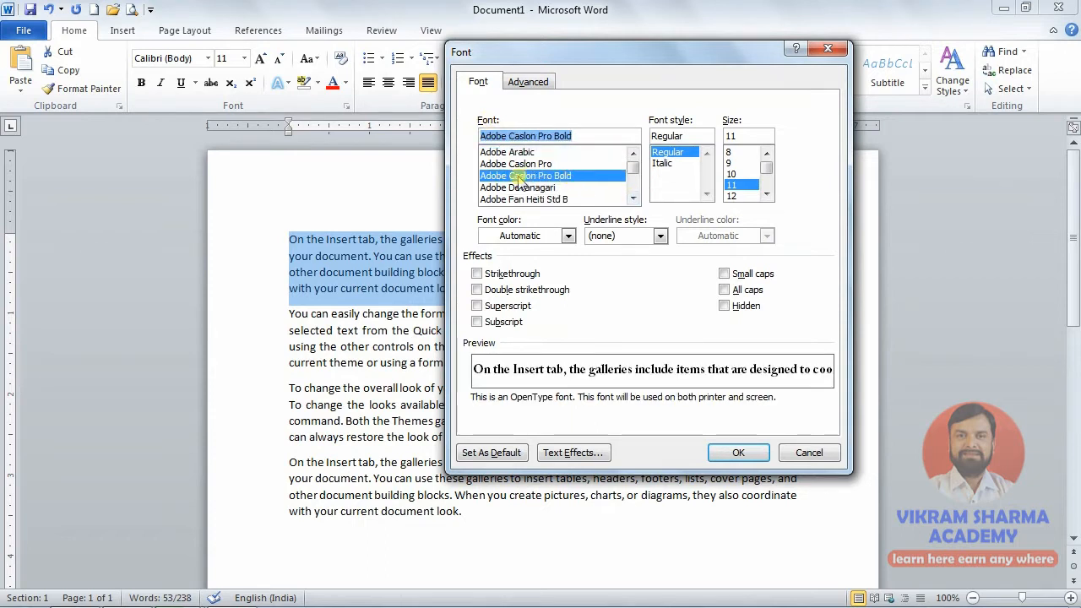
key(Down)
key(Down)
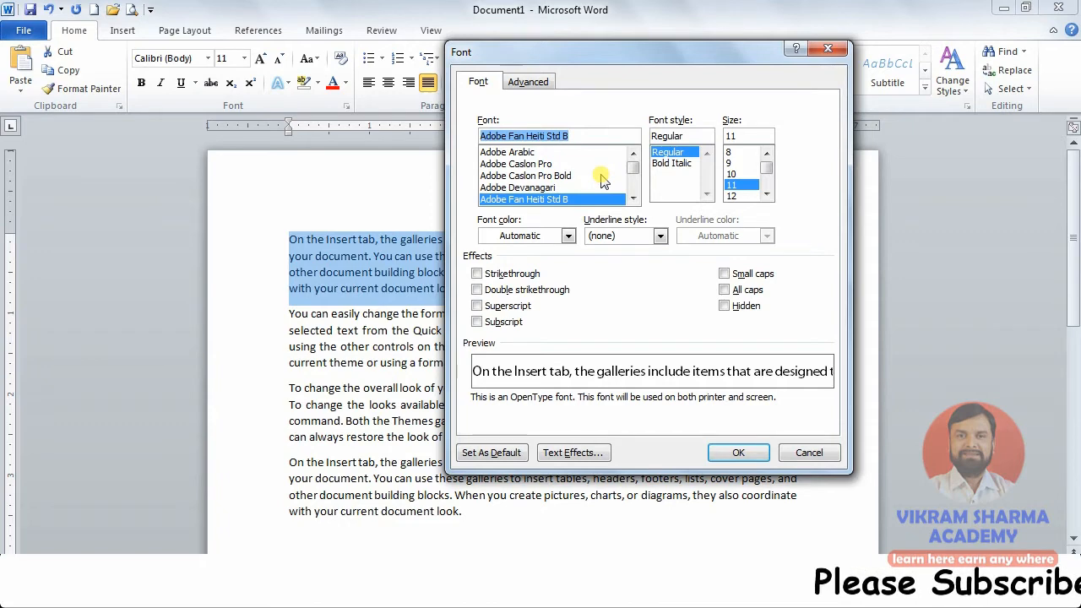
key(Down)
key(Down)
key(Down)
key(Down)
key(Down)
key(Down)
key(Down)
key(Down)
key(Down)
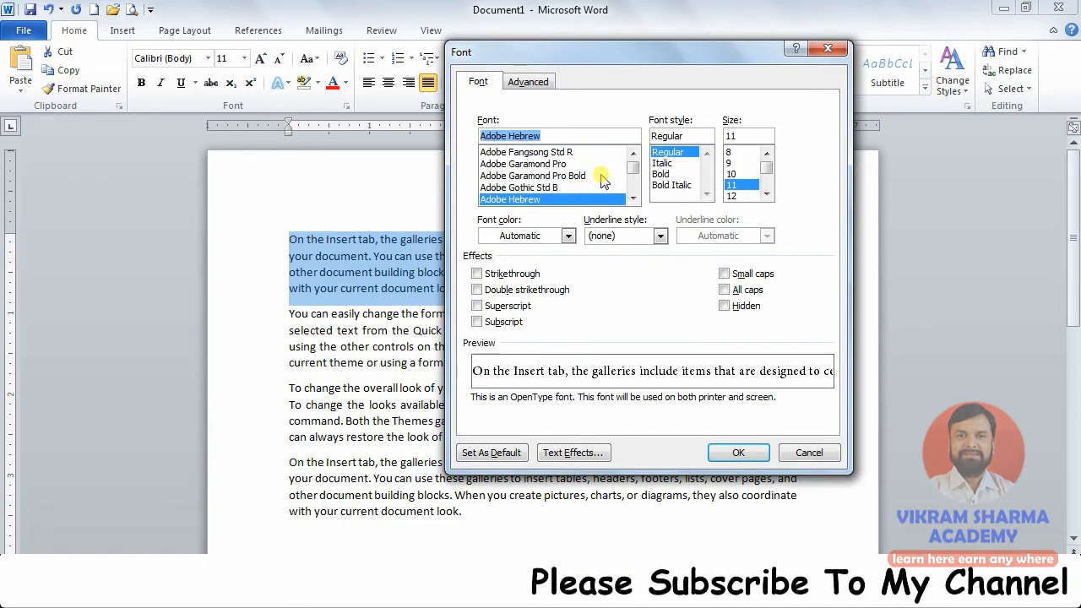
- Preview the fonts starting with K, stepping down to Kozuka Gothic Pr6N M
text(k)
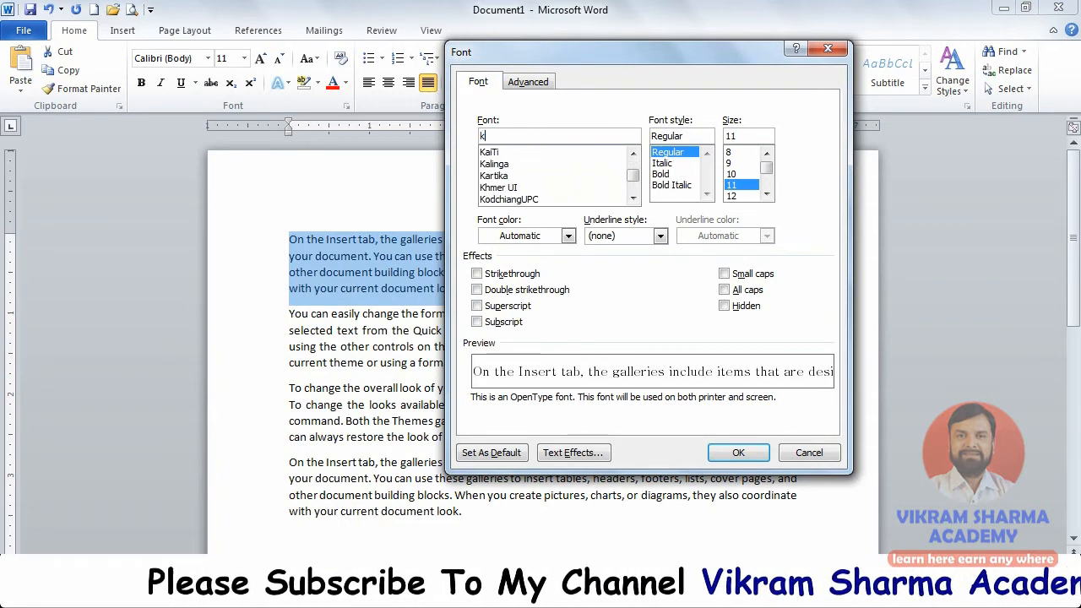
key(Down)
key(Down)
key(Down)
key(Down)
key(Down)
key(Down)
key(Down)
key(Down)
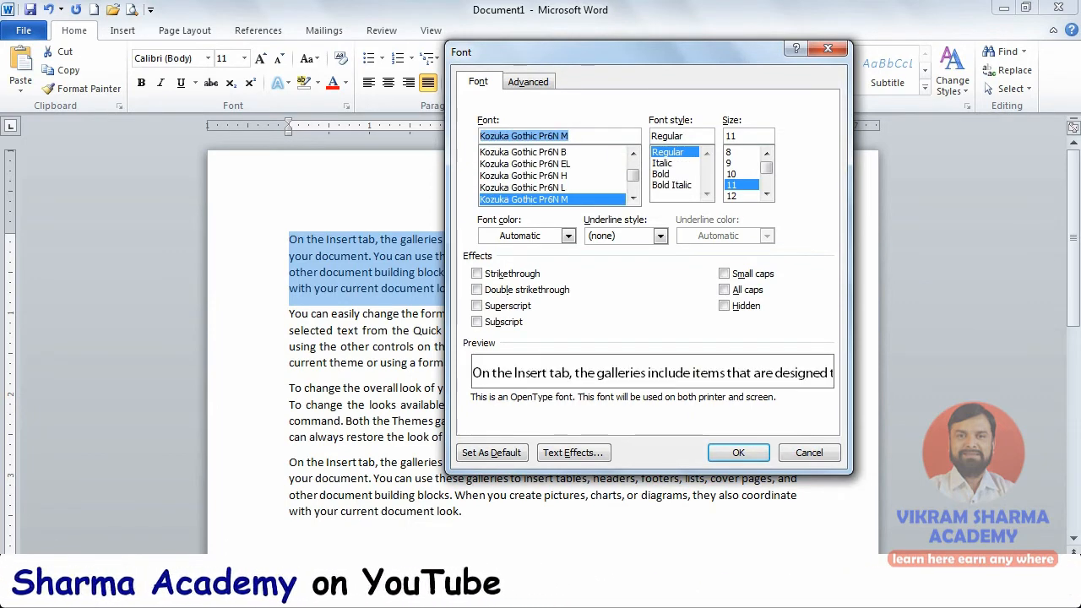
- Among the fonts starting with D, preview DevLys 010 and apply DaunPenh to the first paragraph
text(d)
key(Down)
key(Down)
key(Down)
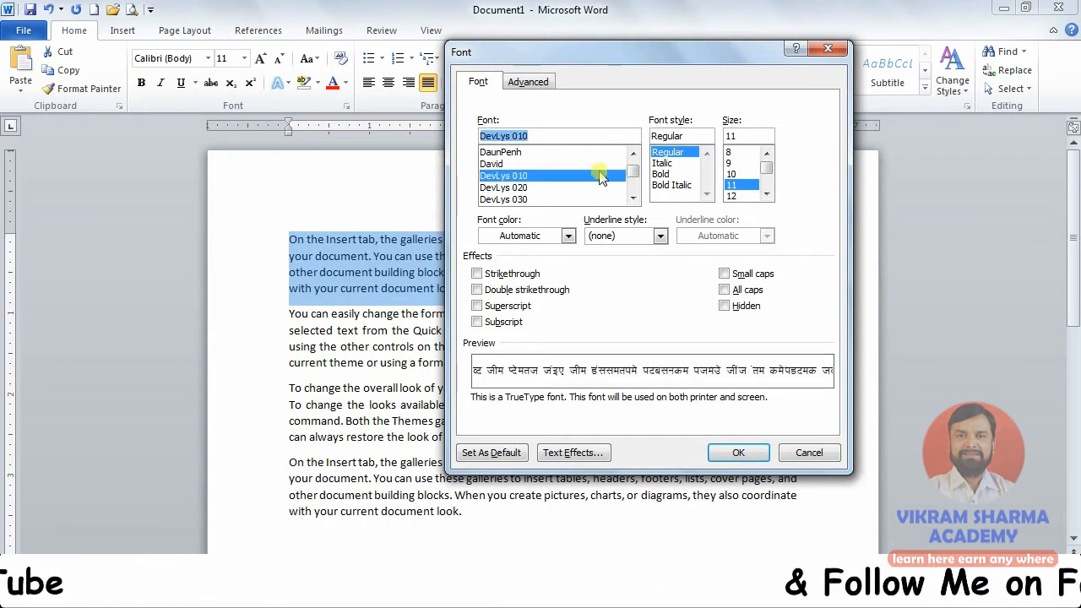
click(519, 154)
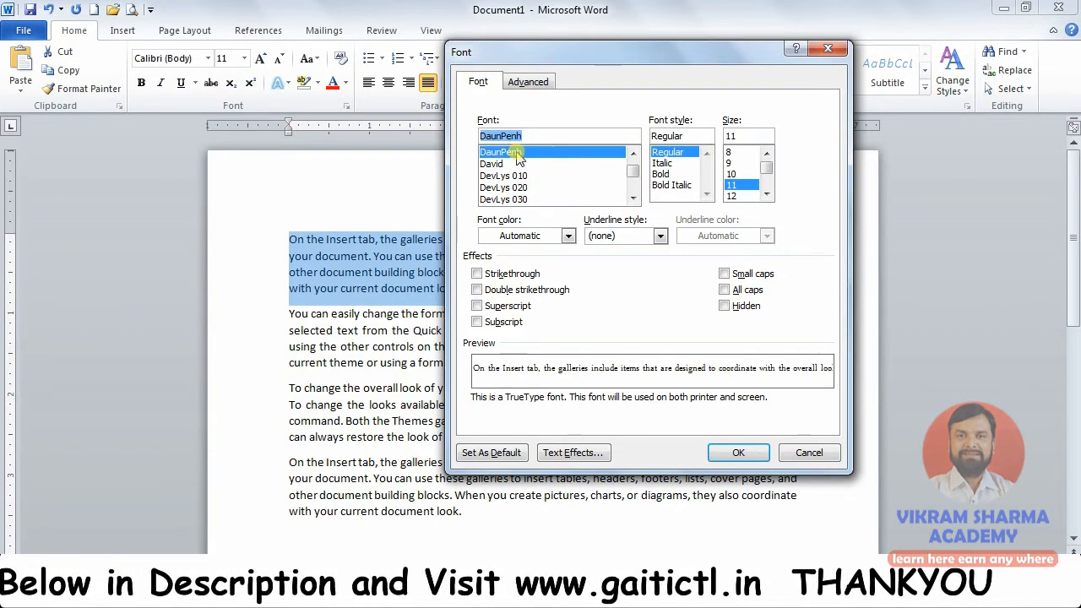
click(741, 452)
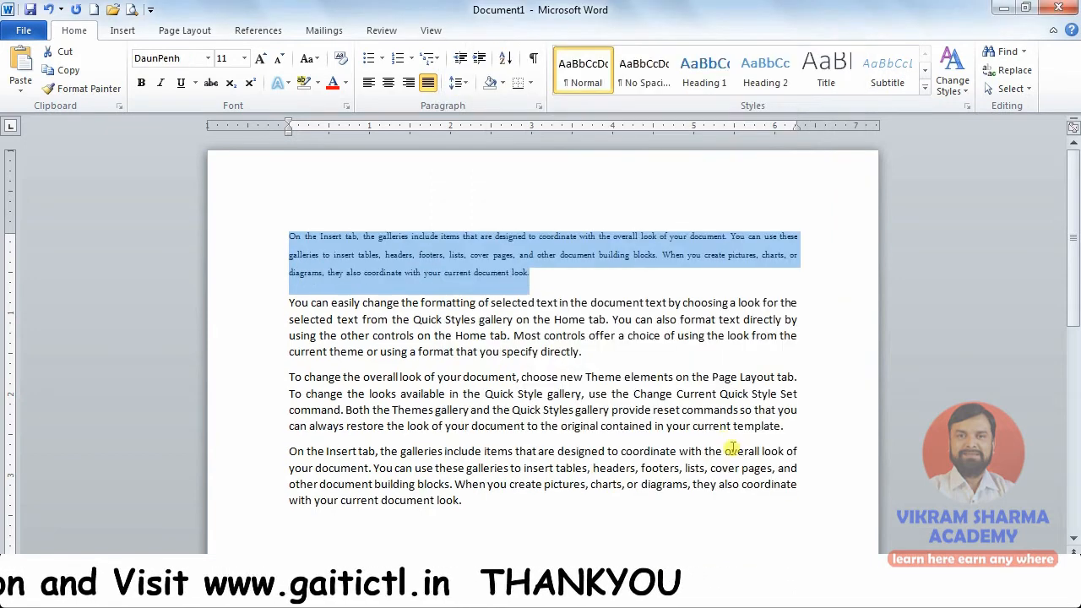
- Add a blank paragraph after the first paragraph and set its font to DevLys 010
click(532, 272)
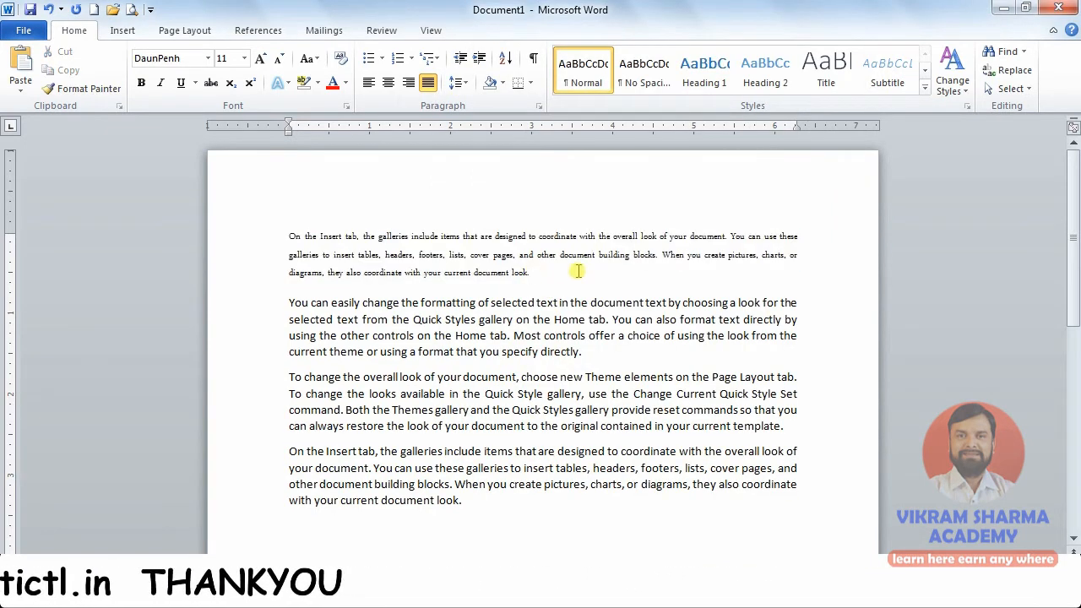
key(Return)
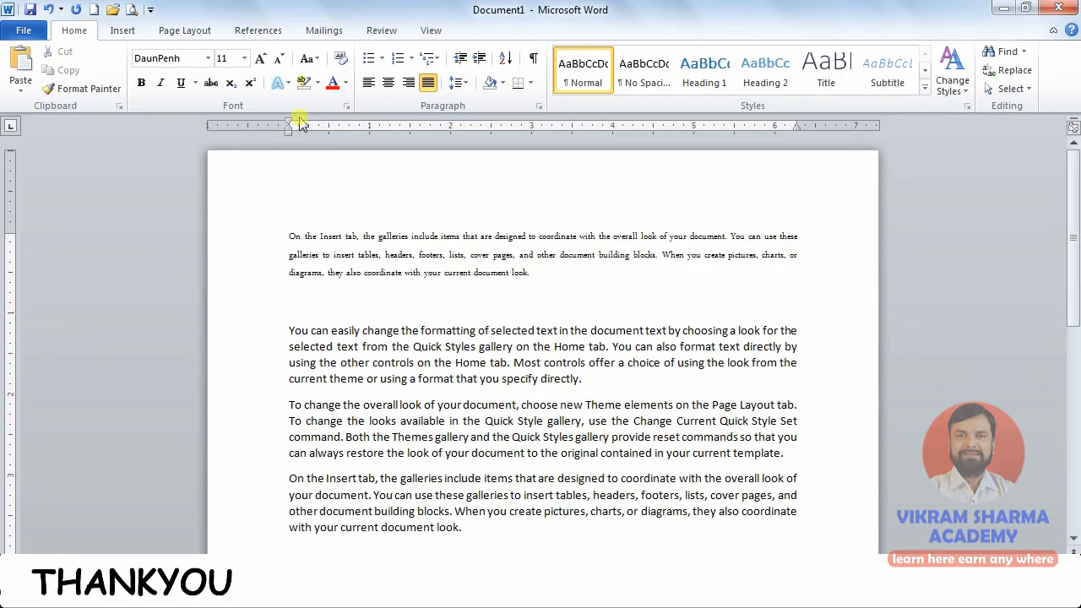
click(207, 58)
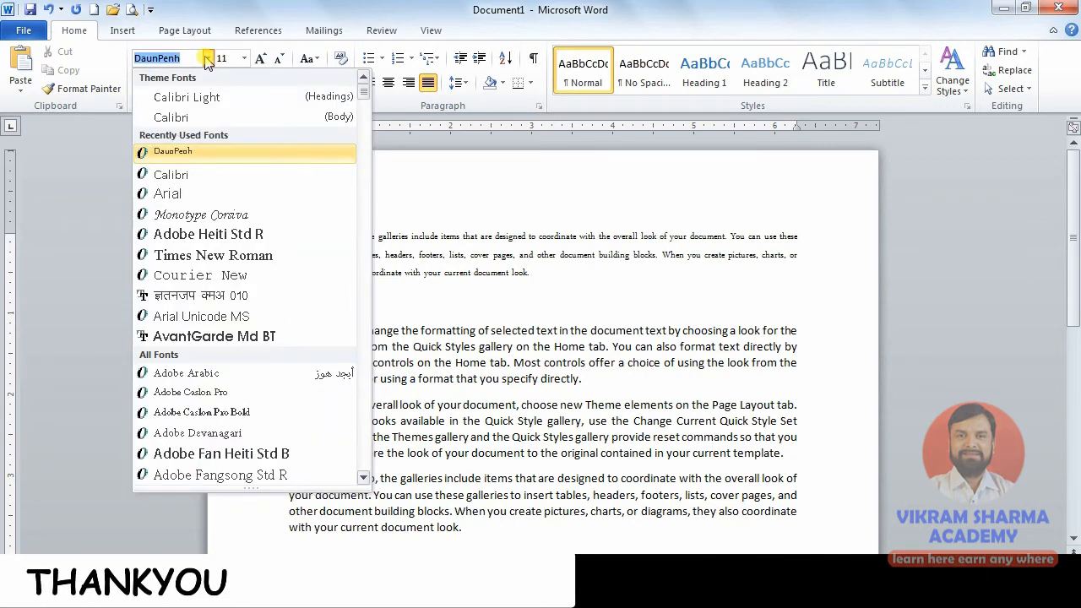
text(DevLys 010)
key(Return)
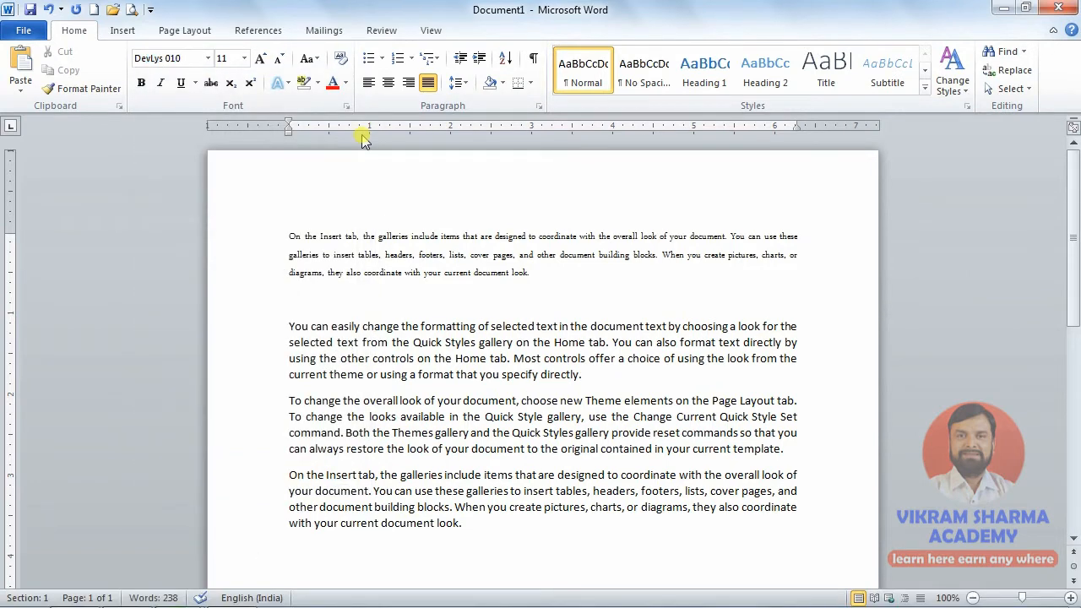
- Try out Hindi text beginning "यह हमारी एम" in the blank paragraph, and delete the text with its paragraph
text(;g ceh)
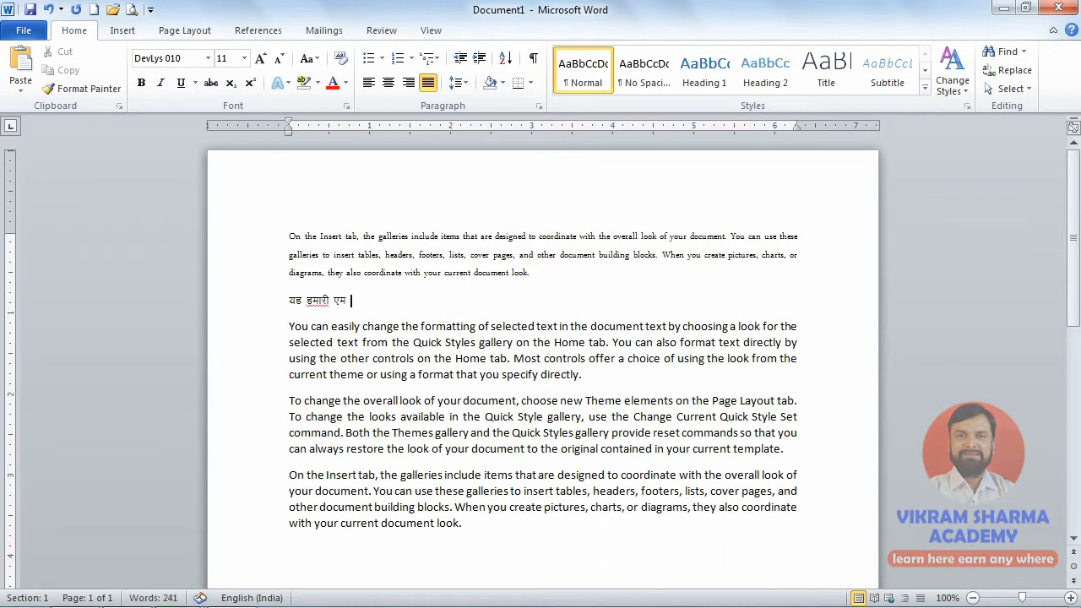
text(l ov)
key(BackSpace)
key(BackSpace)
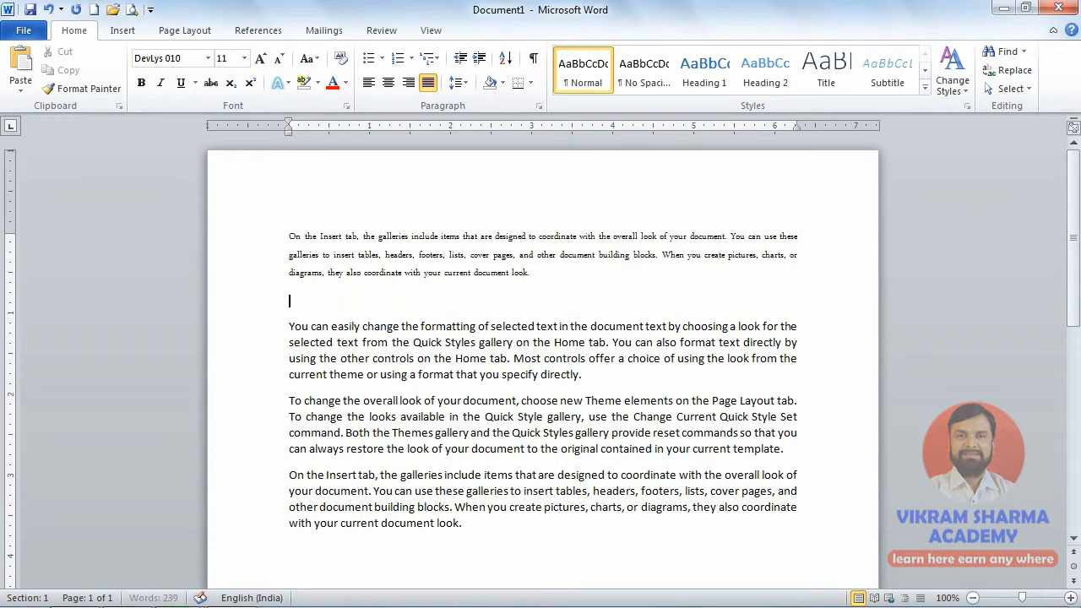
key(BackSpace)
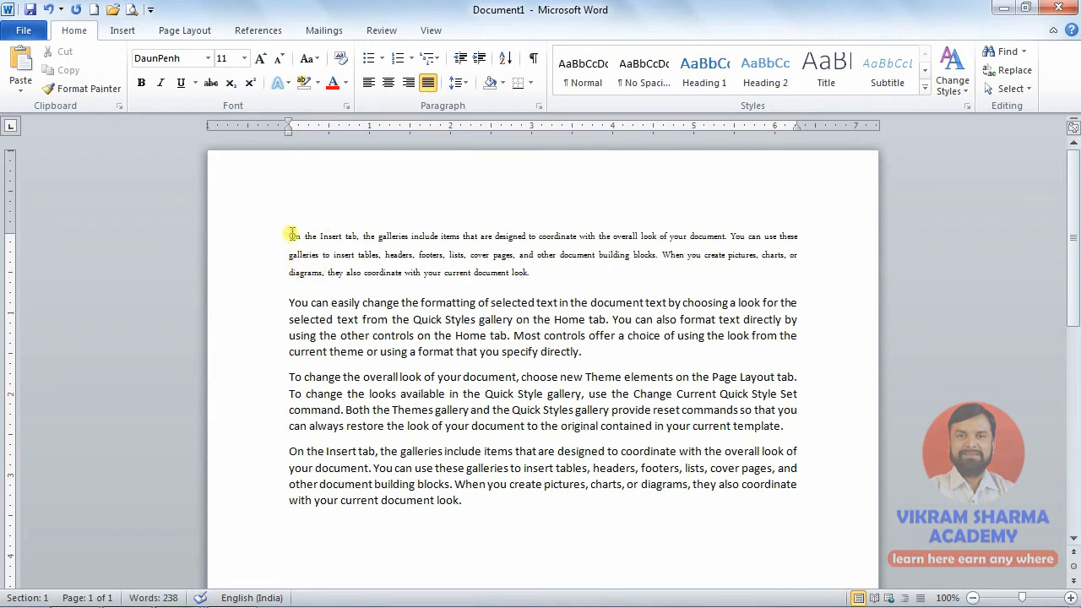
- Format the first paragraph in Courier New with the Bold Italic font style
drag(287, 234, 504, 274)
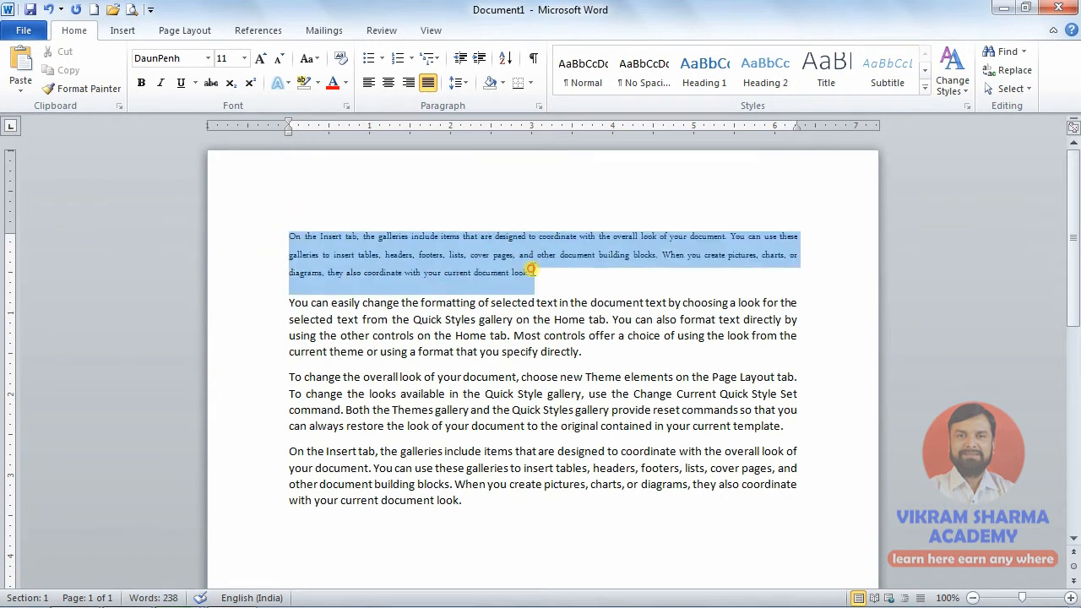
click(347, 105)
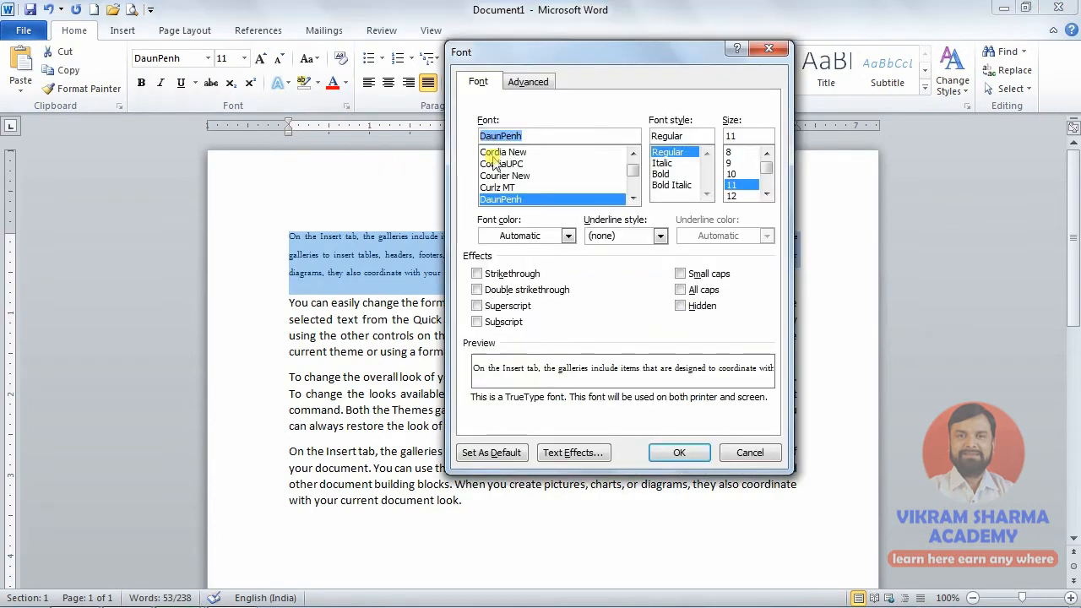
click(517, 176)
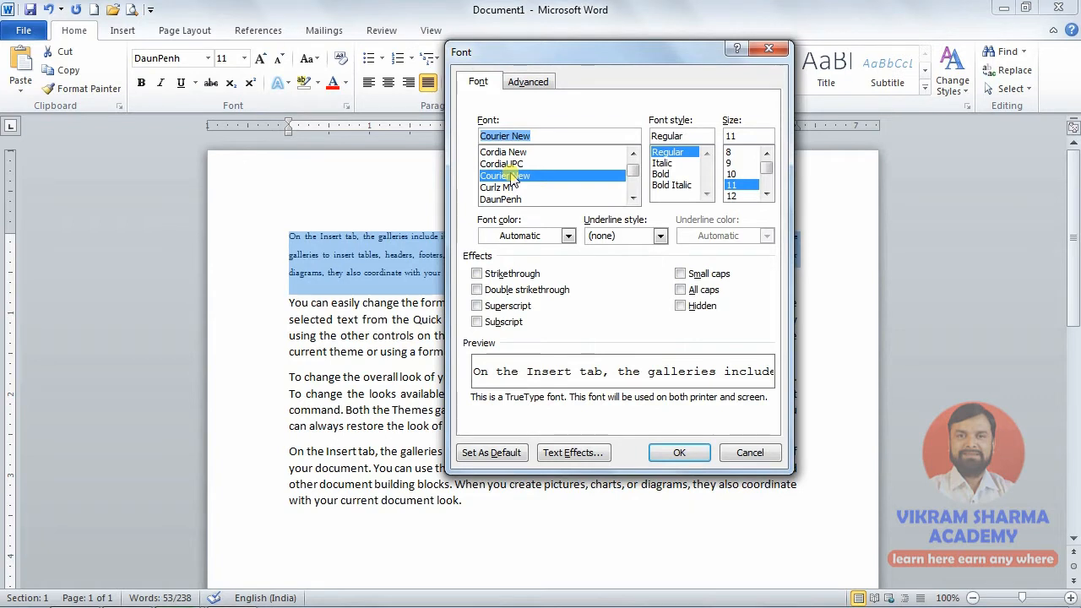
click(668, 163)
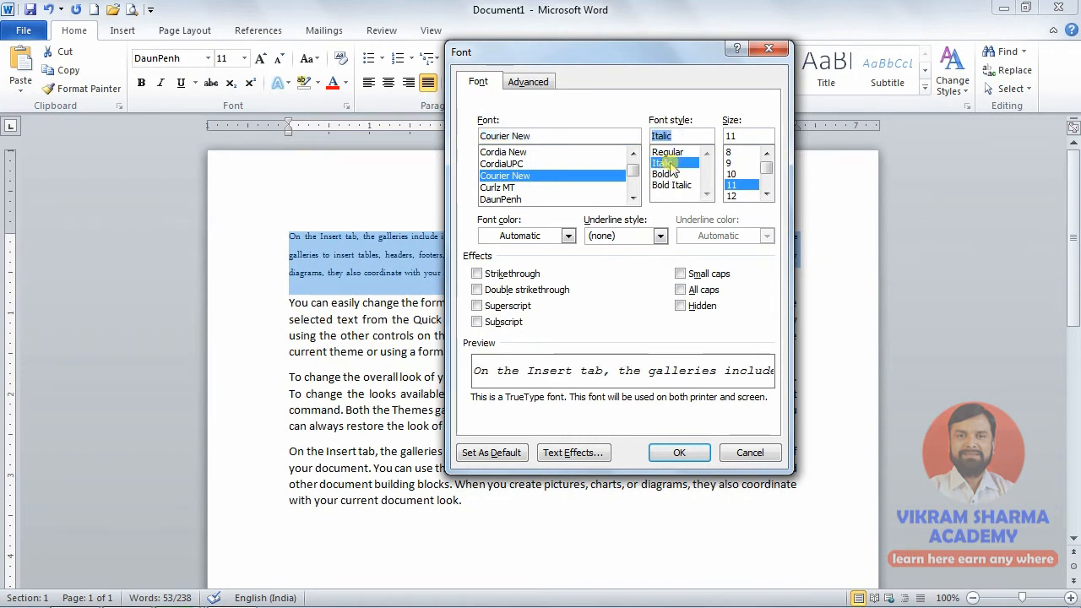
click(669, 174)
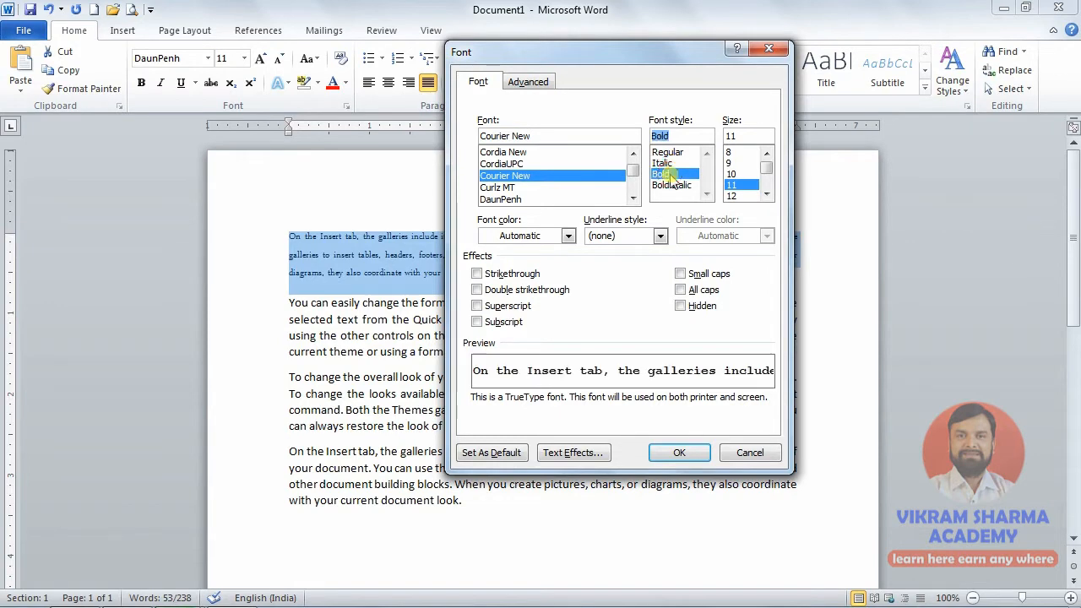
click(672, 185)
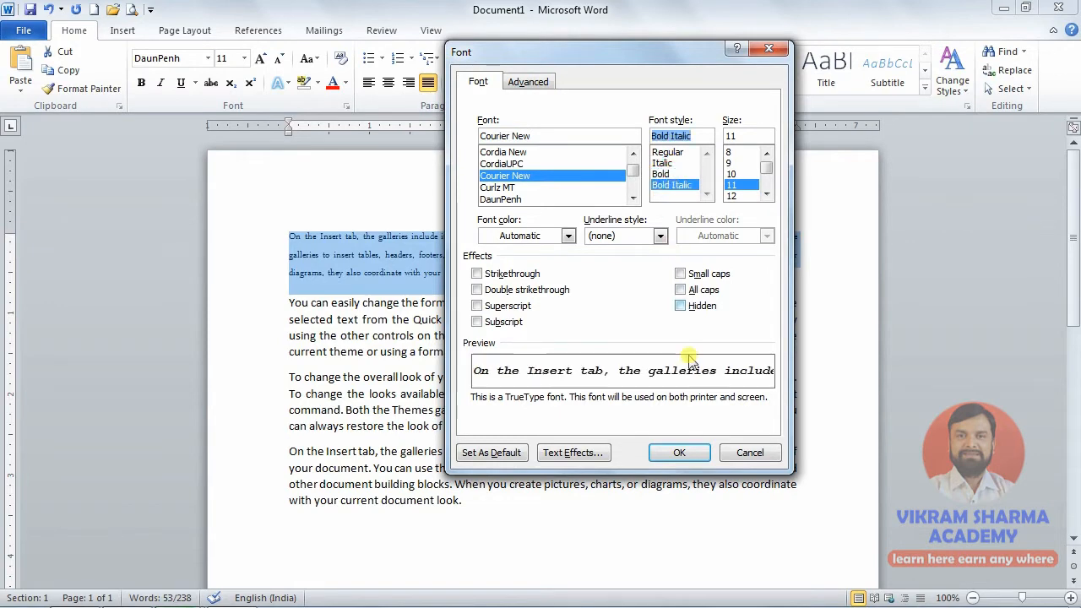
click(682, 451)
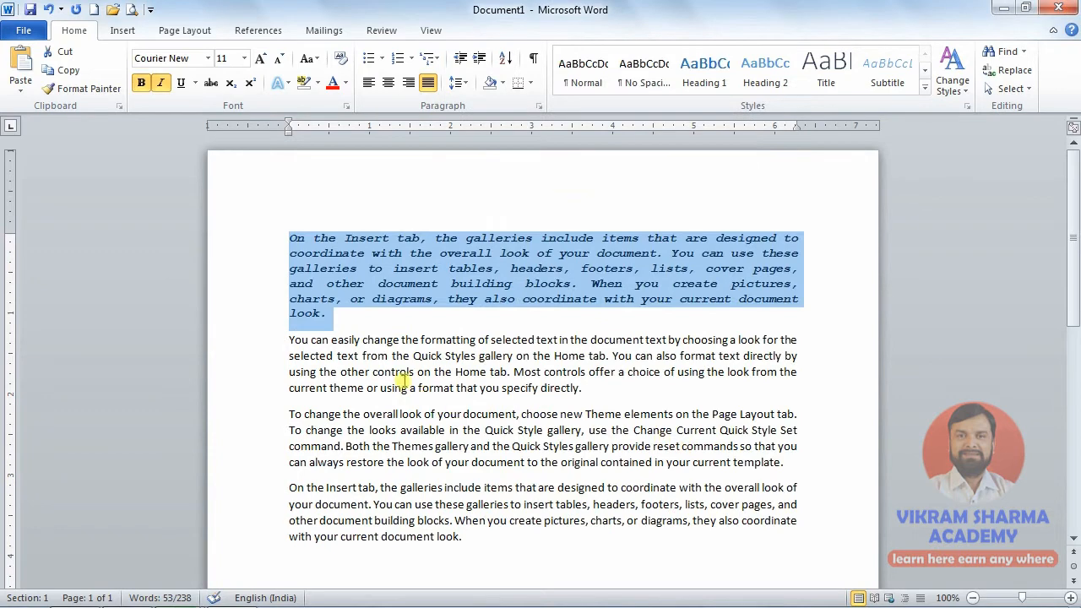
- Set the font size of the second paragraph to 15 in the Font dialog
drag(288, 338, 580, 388)
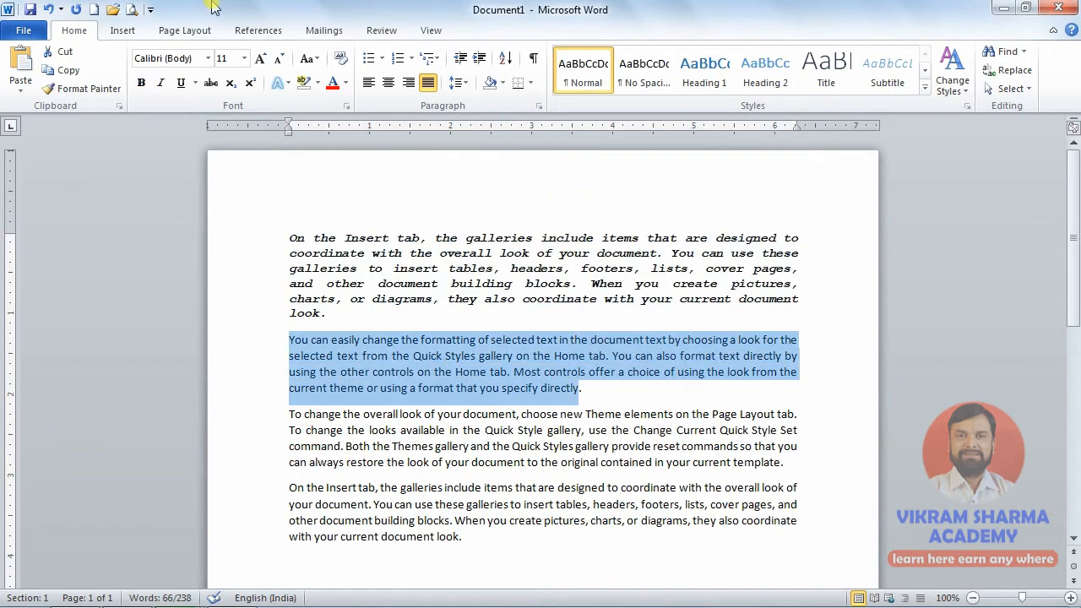
click(346, 105)
click(766, 193)
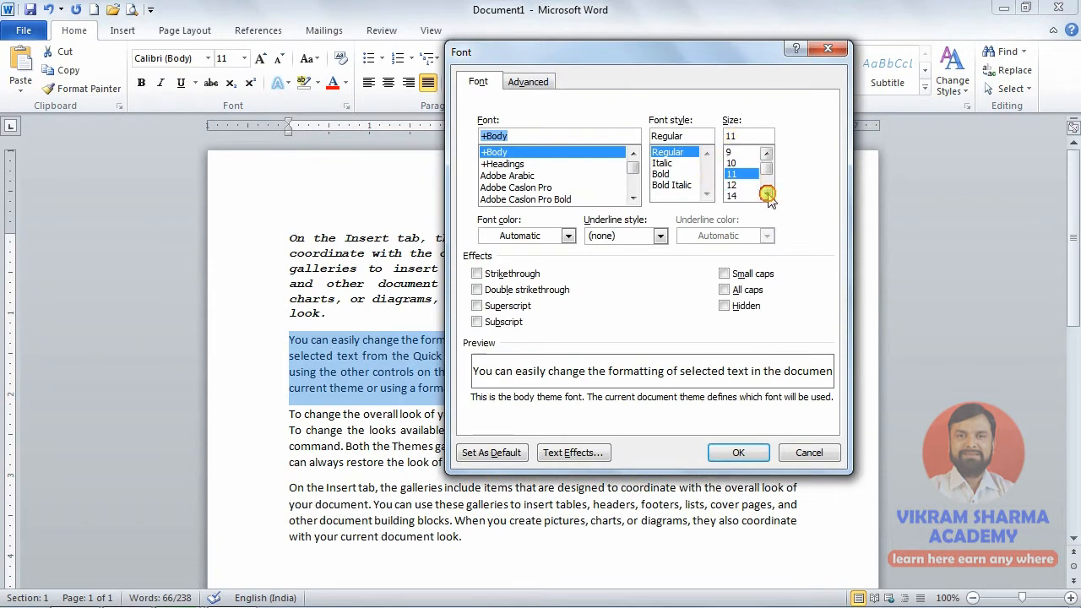
click(766, 193)
click(734, 175)
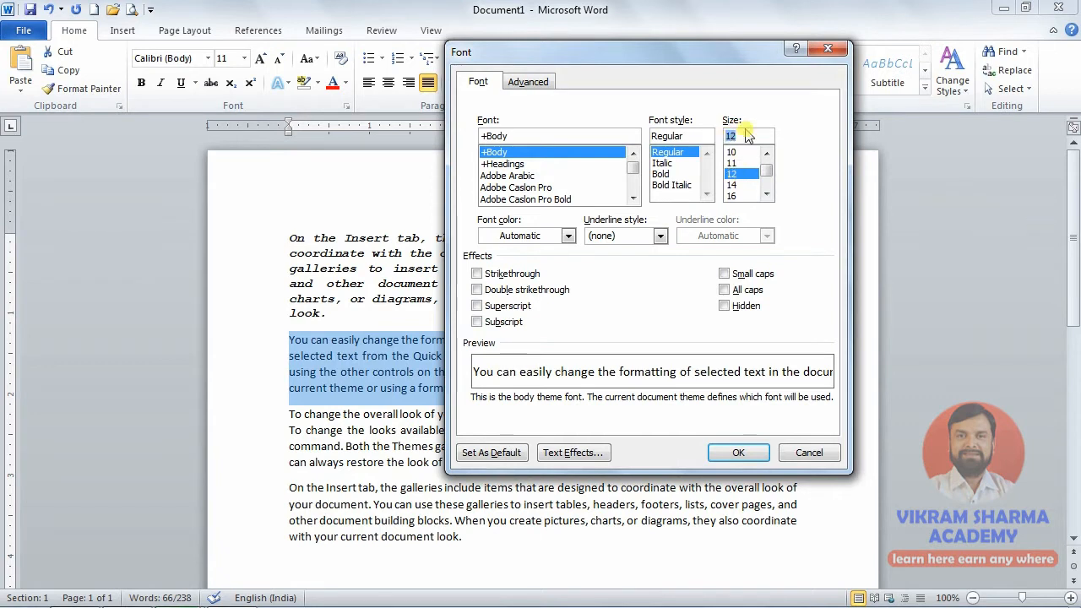
text(15)
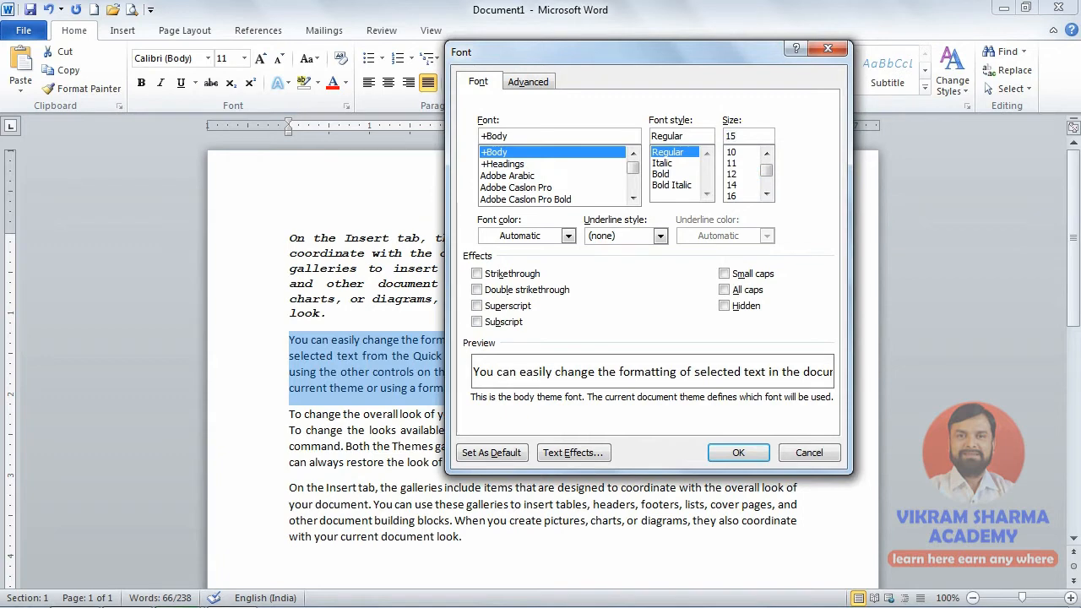
key(Return)
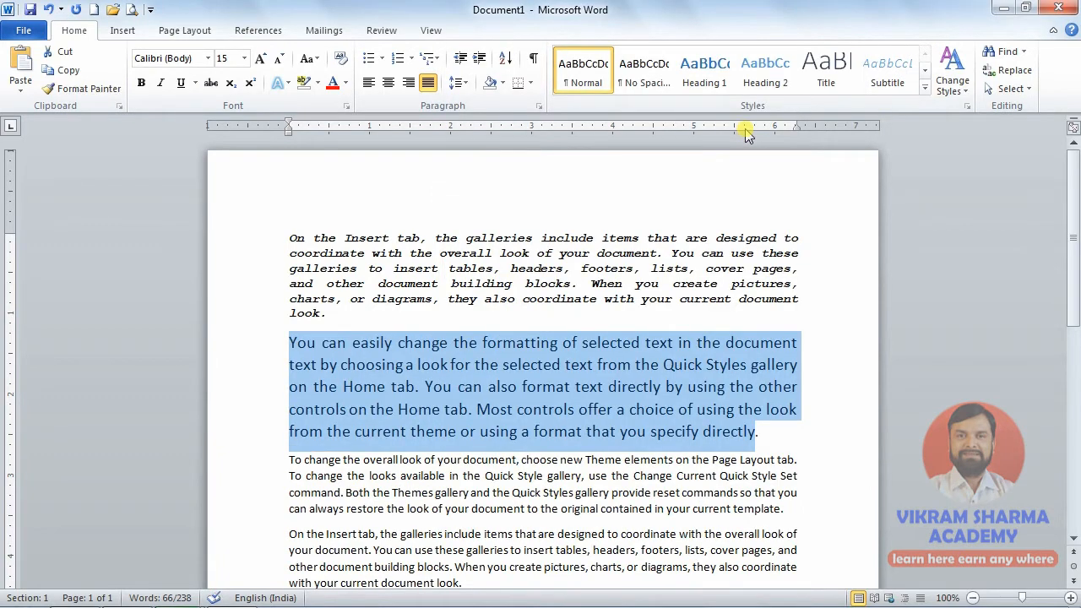
- Choose the single thin line as the second paragraph's underline style in the Font dialog and look through the other styles
key(ctrl+d)
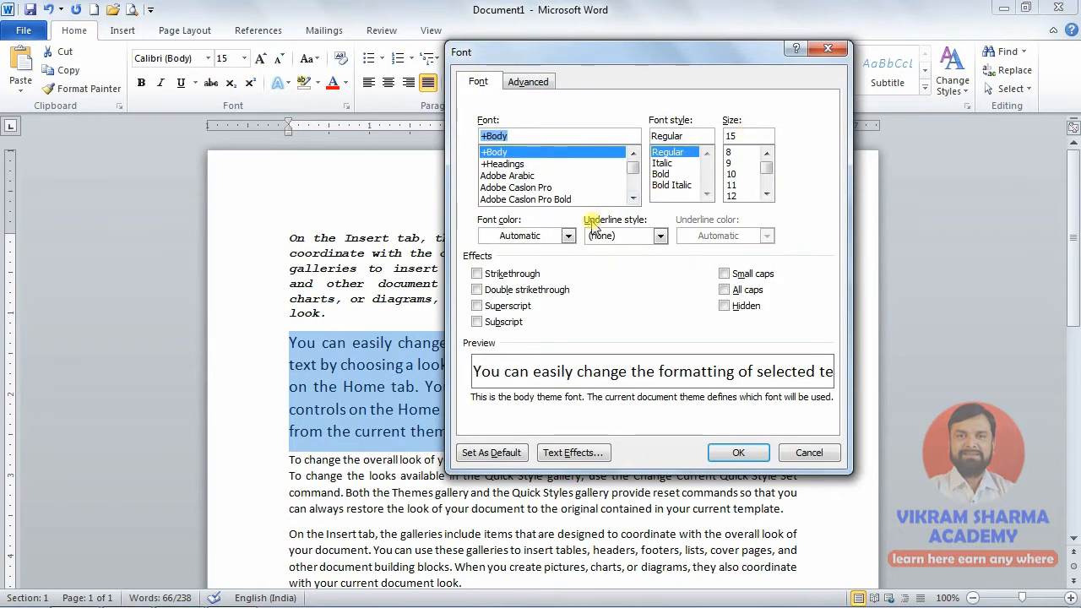
click(569, 236)
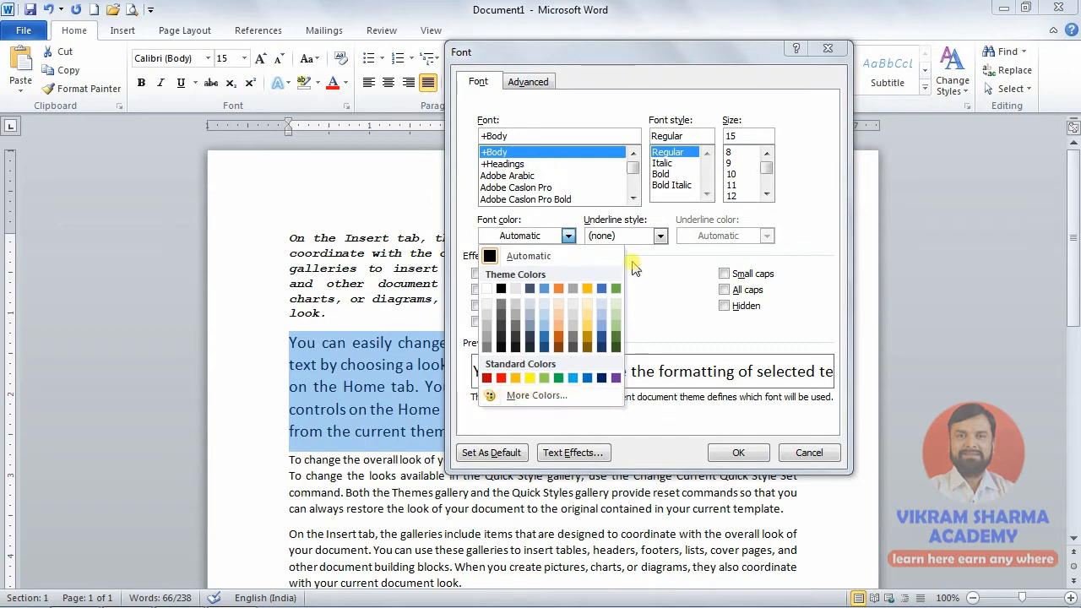
click(660, 238)
click(661, 238)
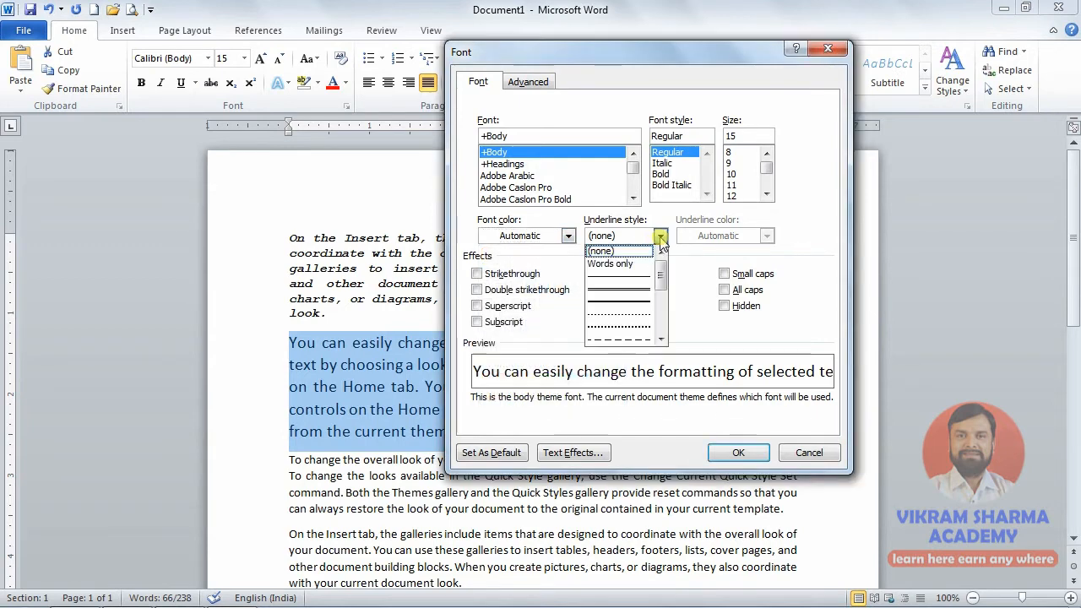
click(617, 275)
click(661, 236)
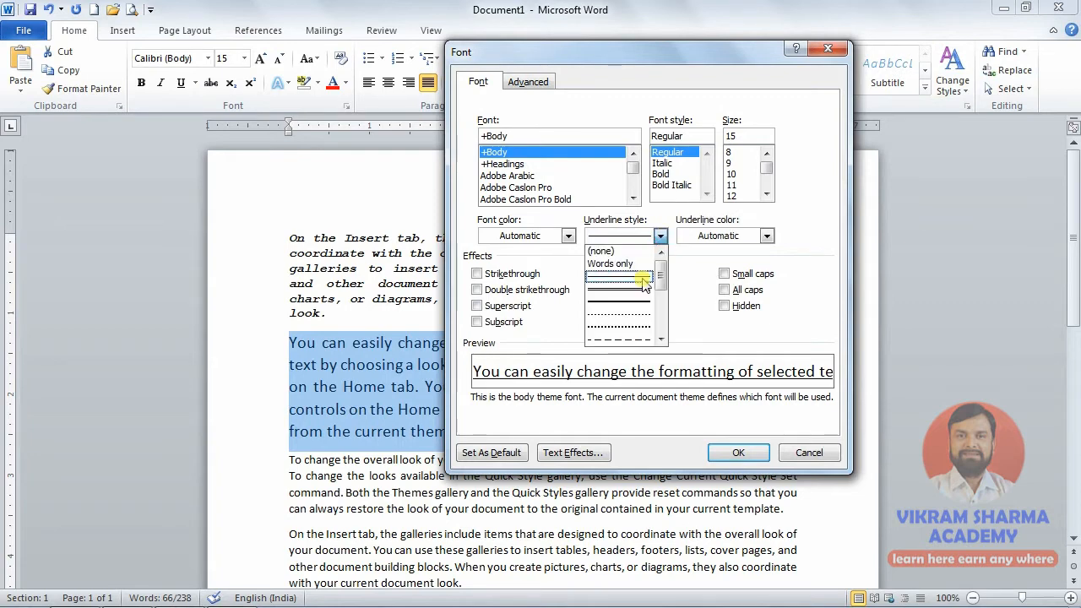
scroll(643, 296, down, 3)
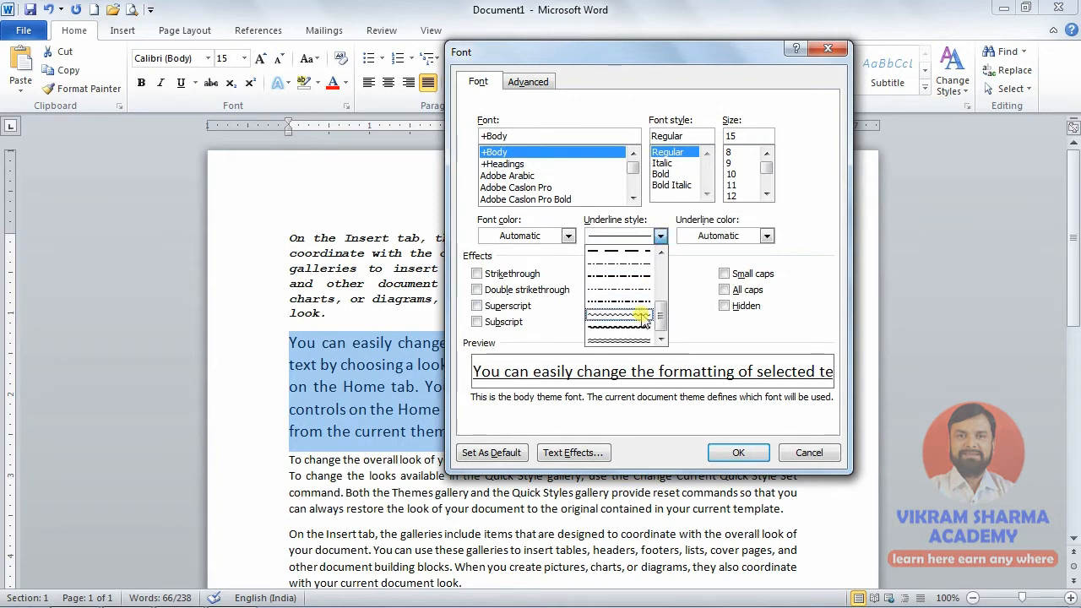
- Try red as the underline color, change it to dark blue, and apply the underline to the second paragraph
click(767, 235)
click(767, 236)
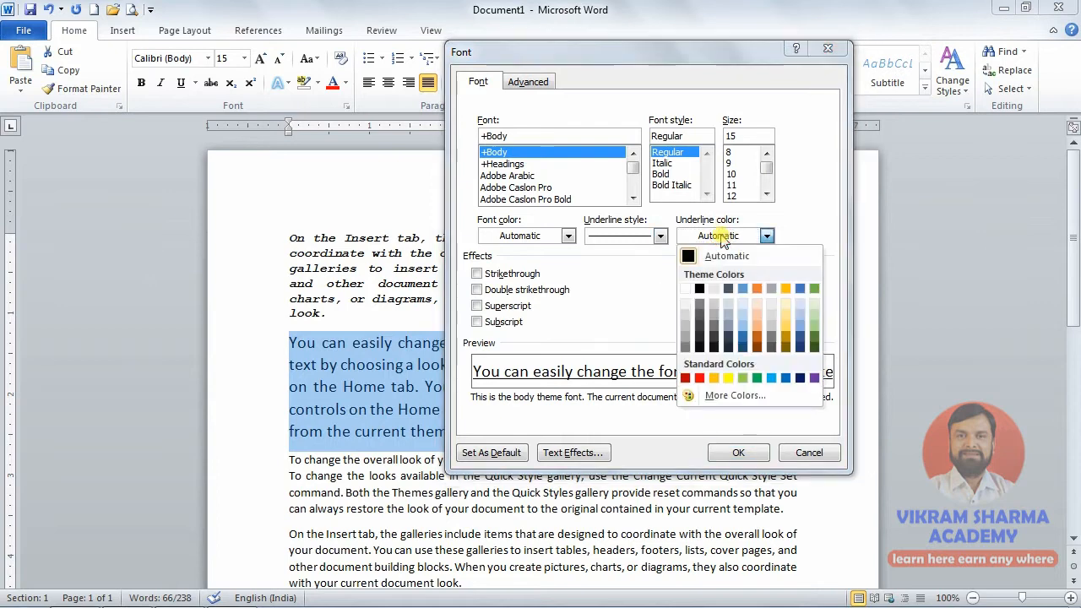
click(685, 378)
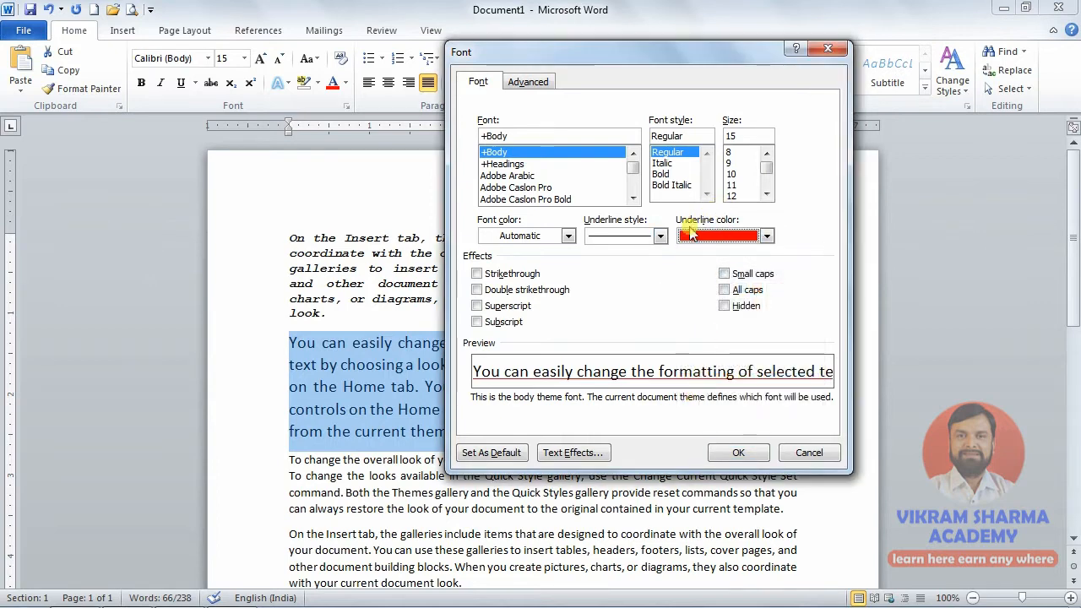
click(766, 236)
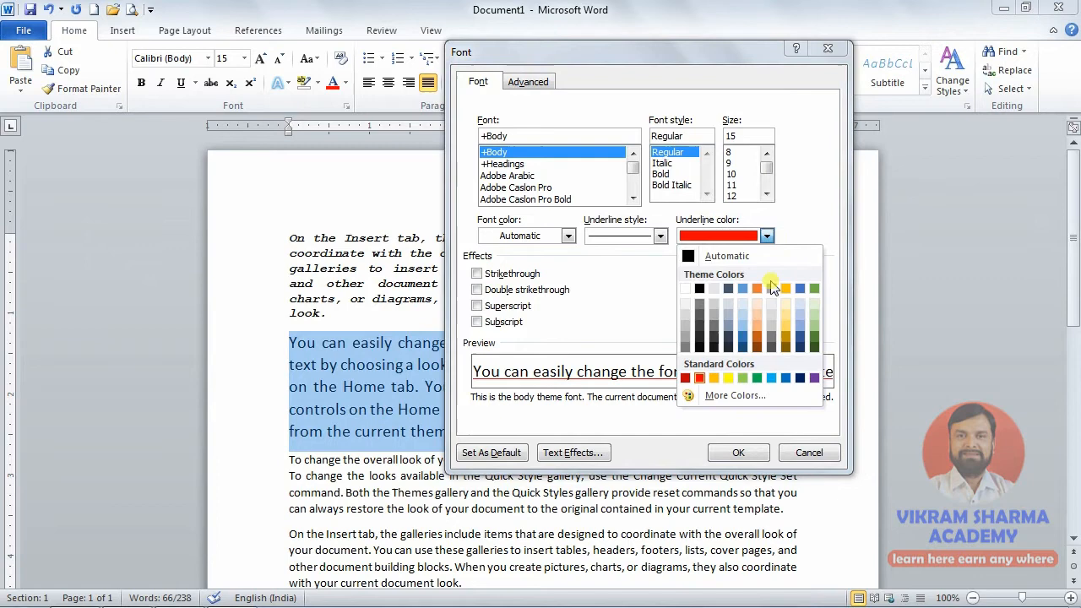
click(794, 380)
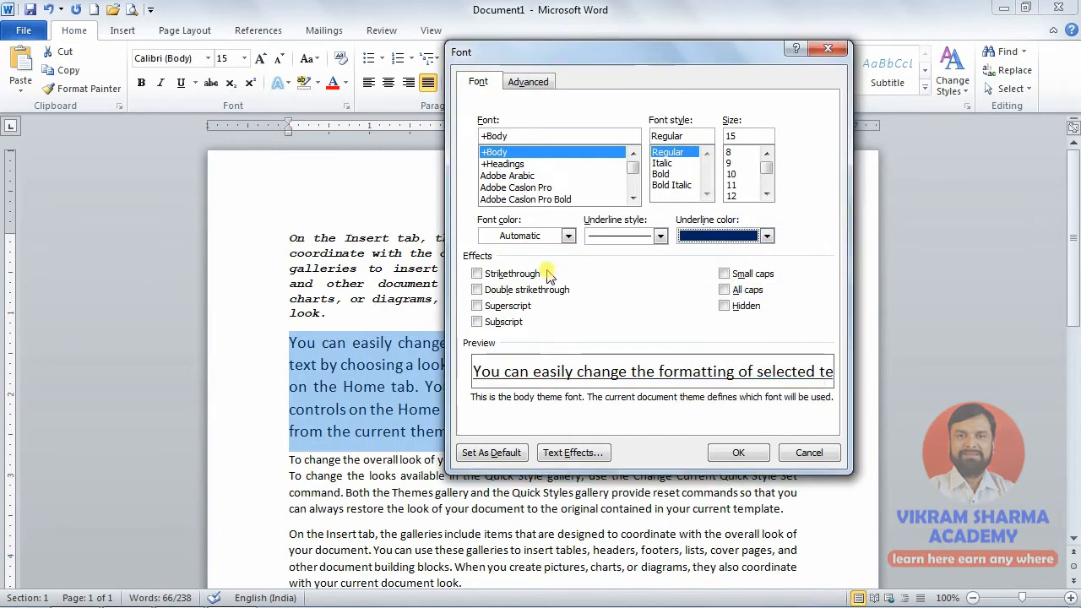
click(738, 453)
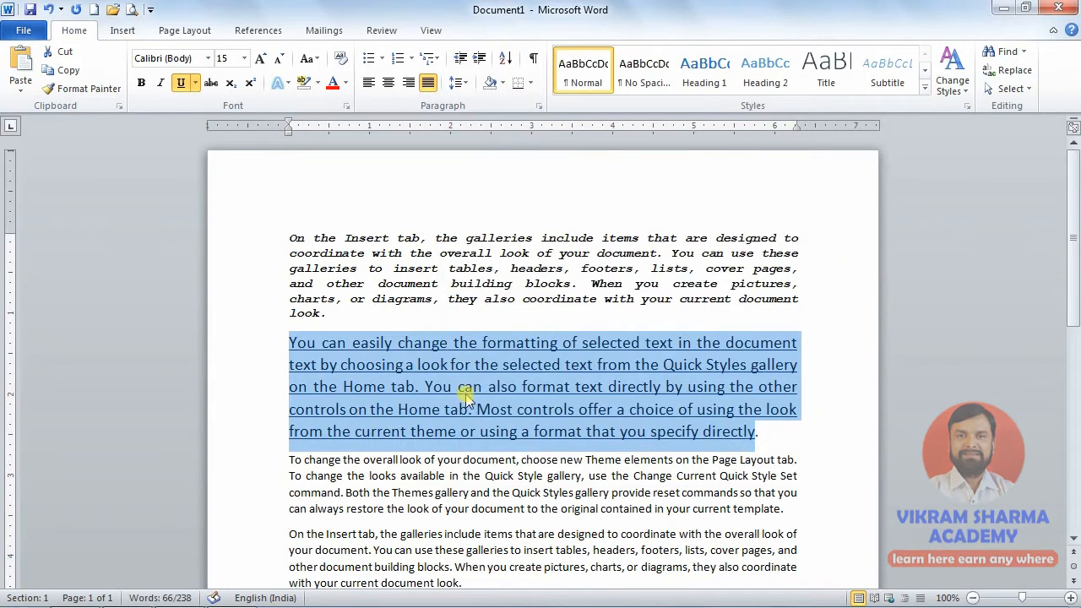
click(448, 381)
- Apply the Strikethrough effect to the third paragraph through the Font dialog and remove it again
scroll(591, 422, down, 3)
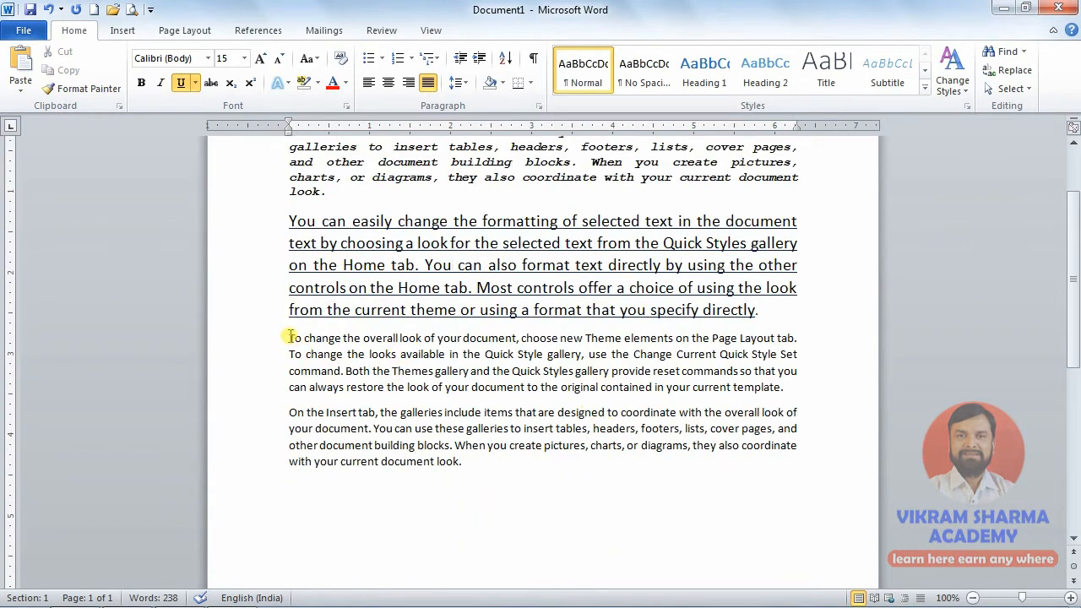
drag(290, 336, 786, 388)
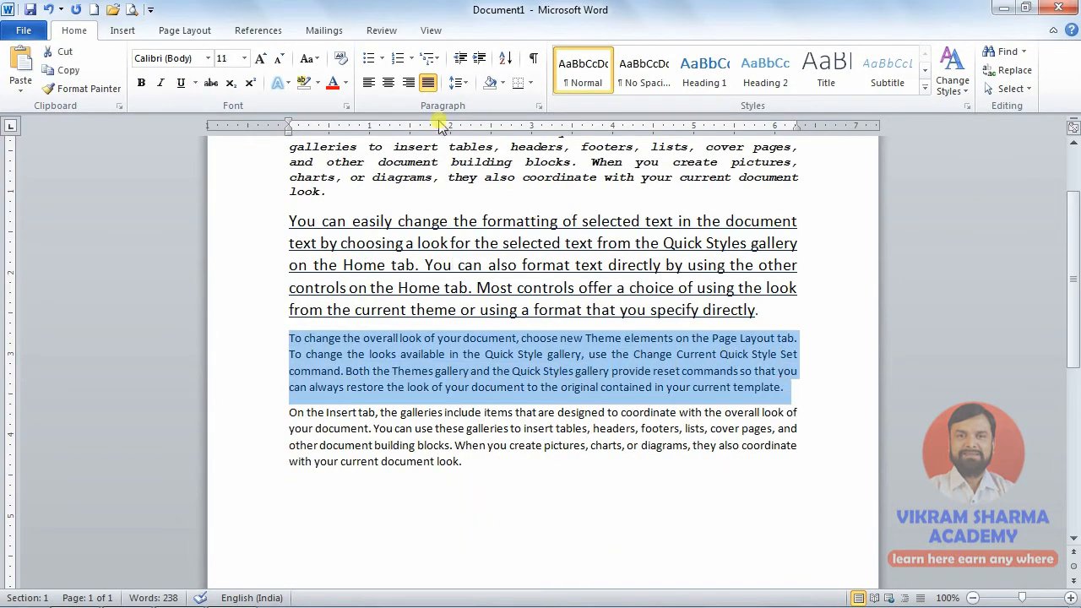
click(347, 106)
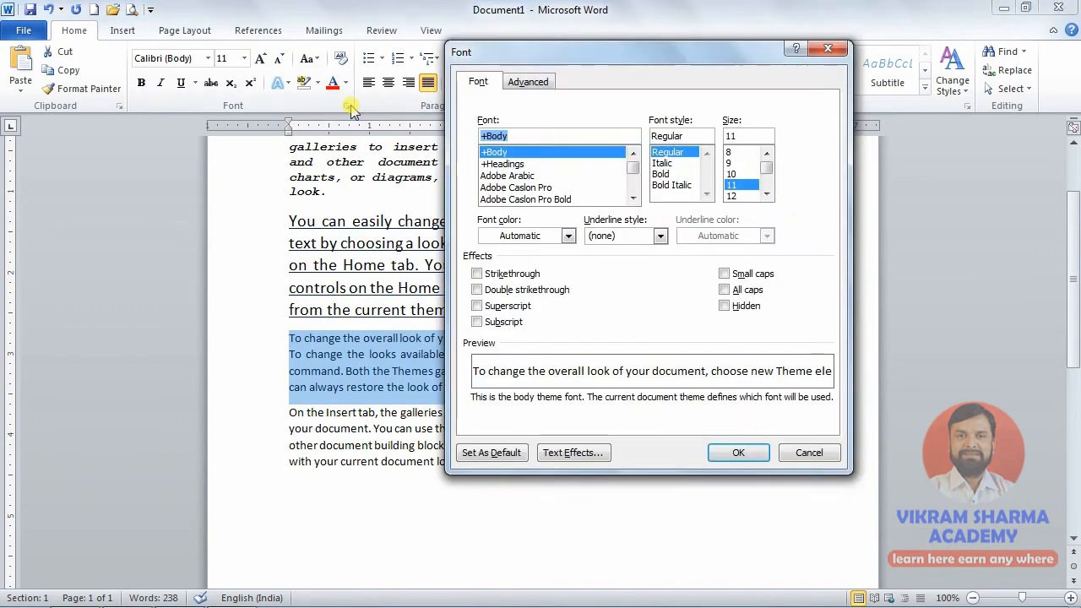
click(505, 281)
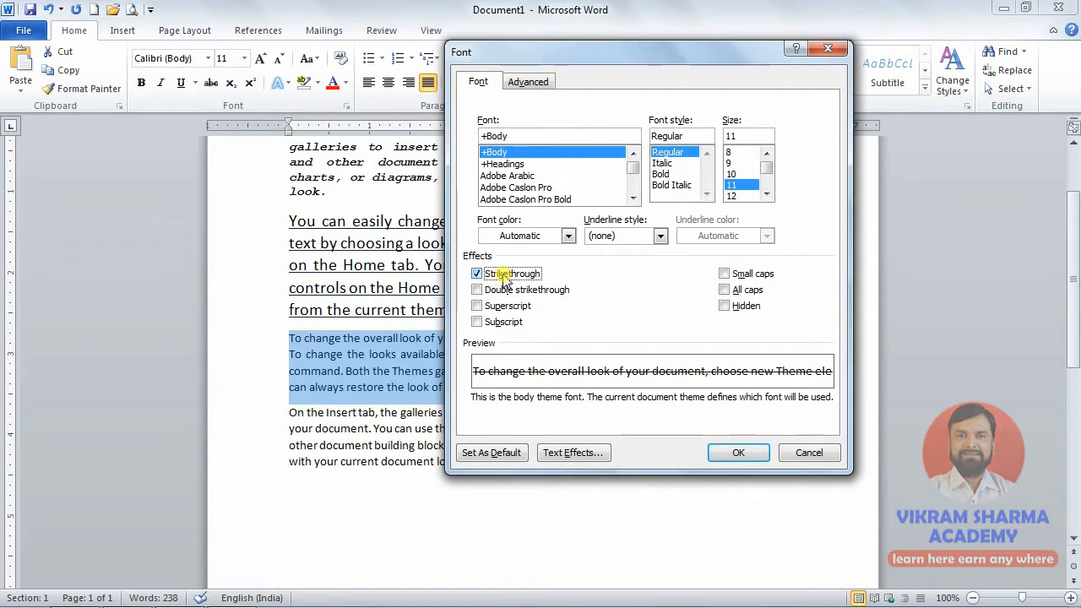
click(731, 453)
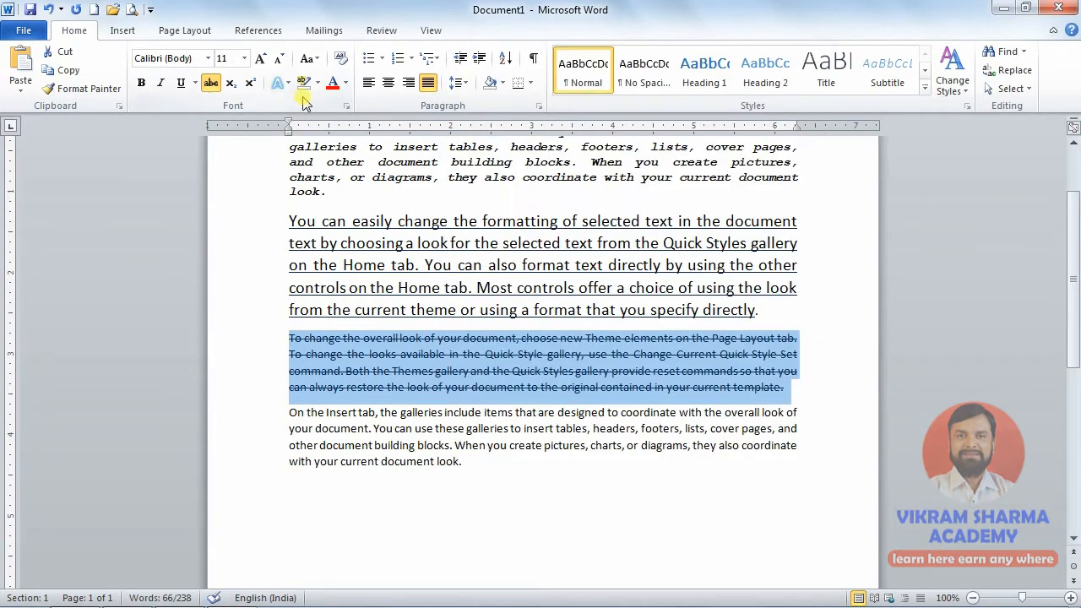
click(212, 83)
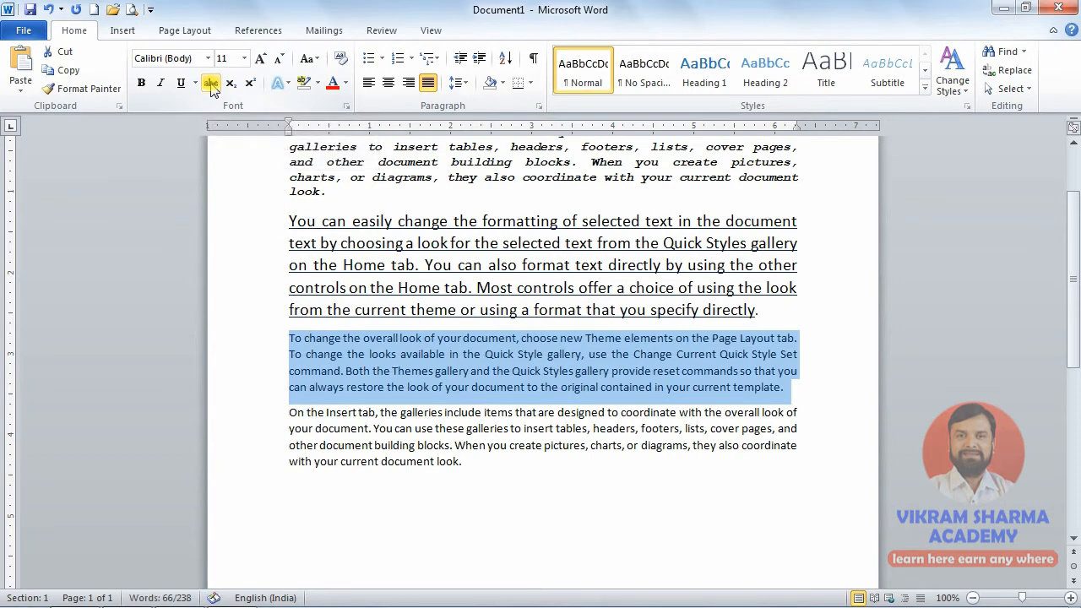
- Format the third paragraph with the Double strikethrough effect and font size 14
click(347, 107)
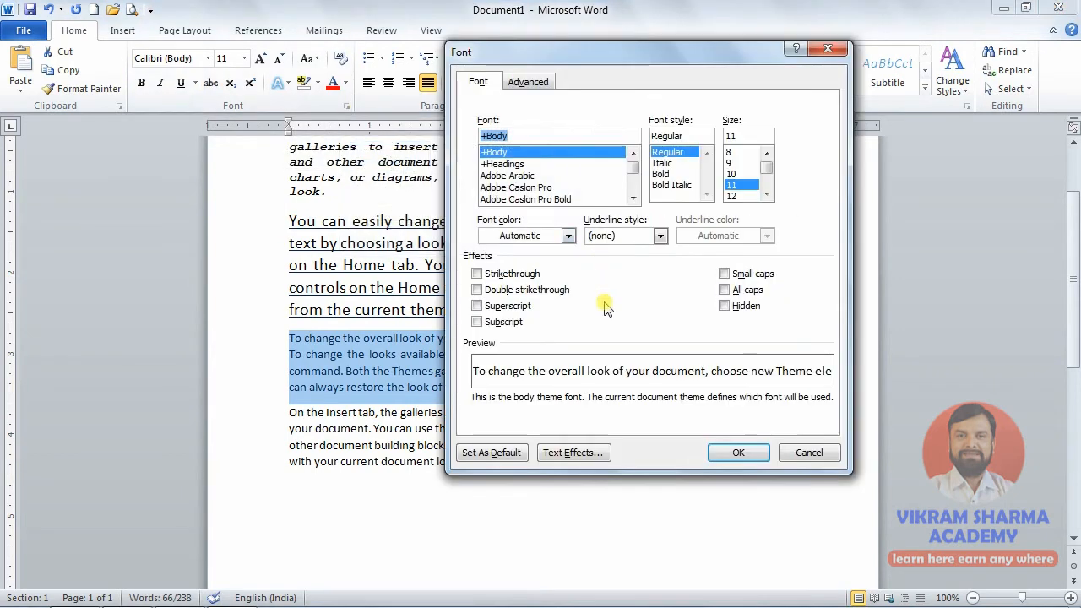
click(477, 291)
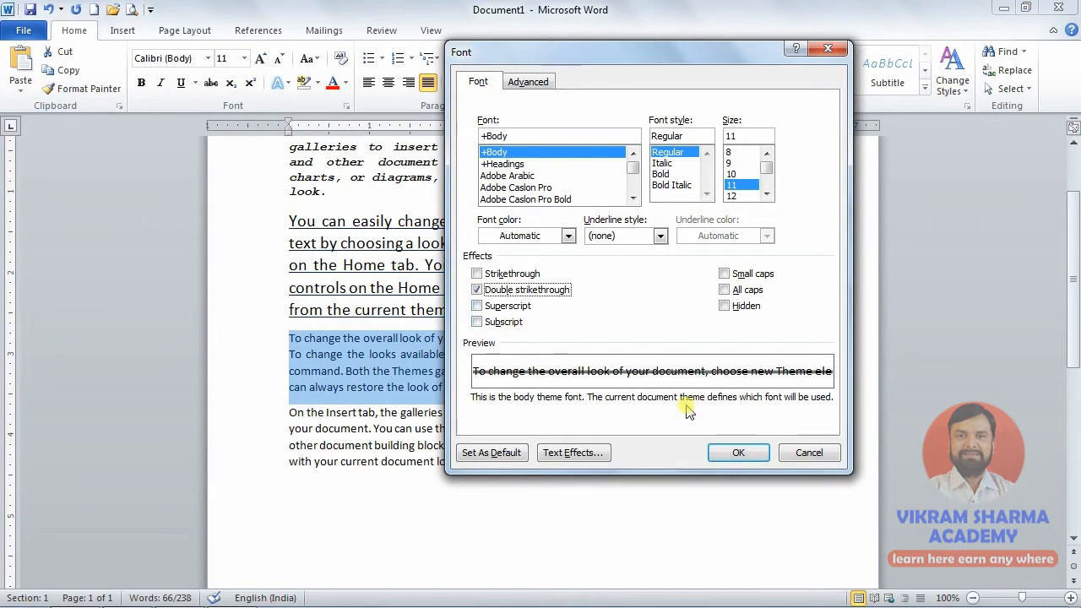
scroll(762, 190, down, 2)
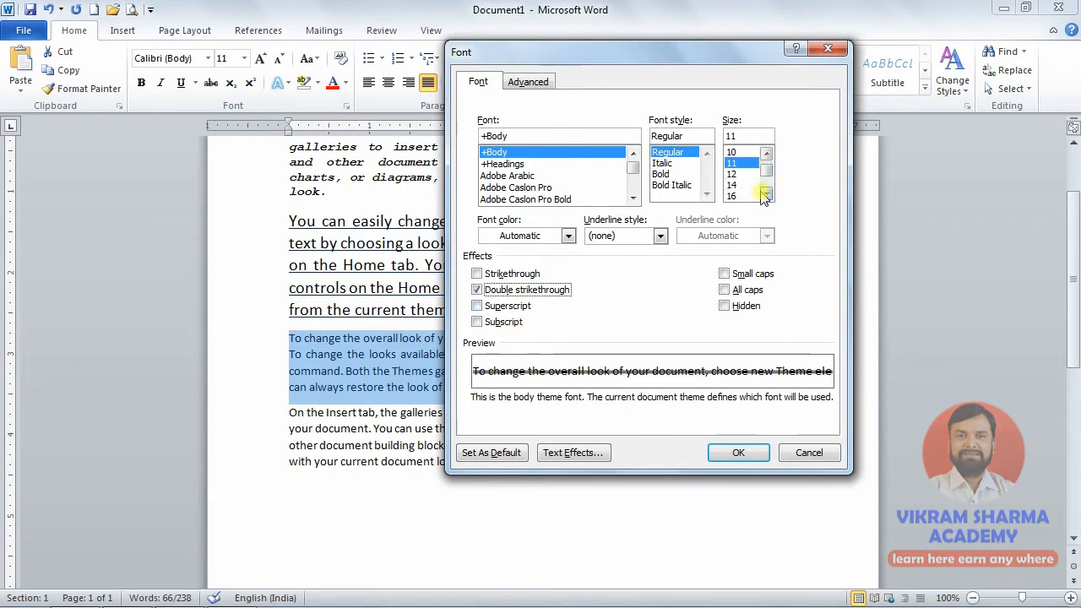
click(750, 184)
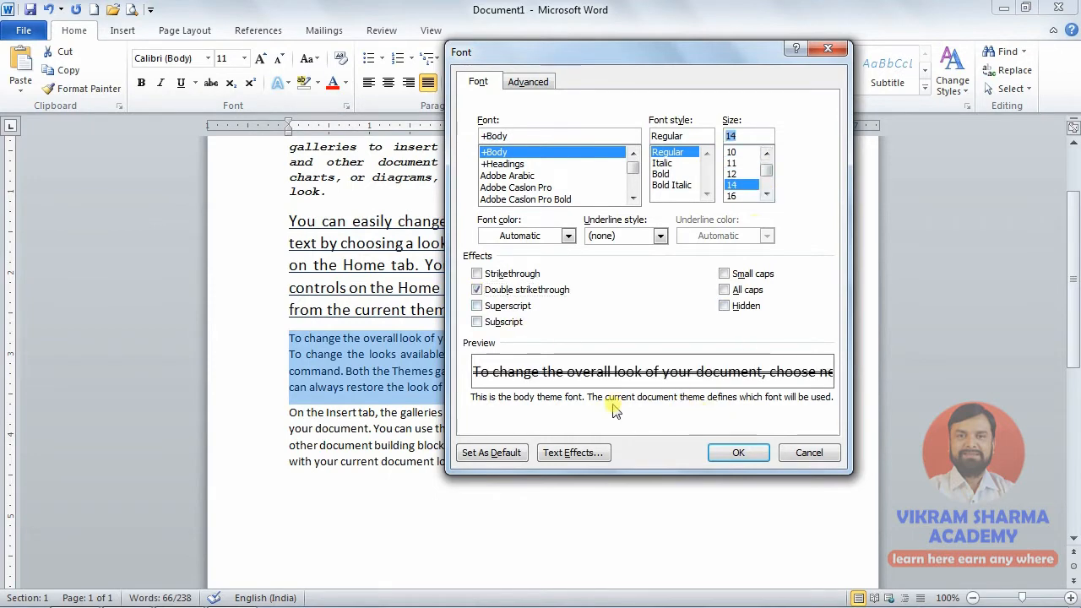
click(733, 452)
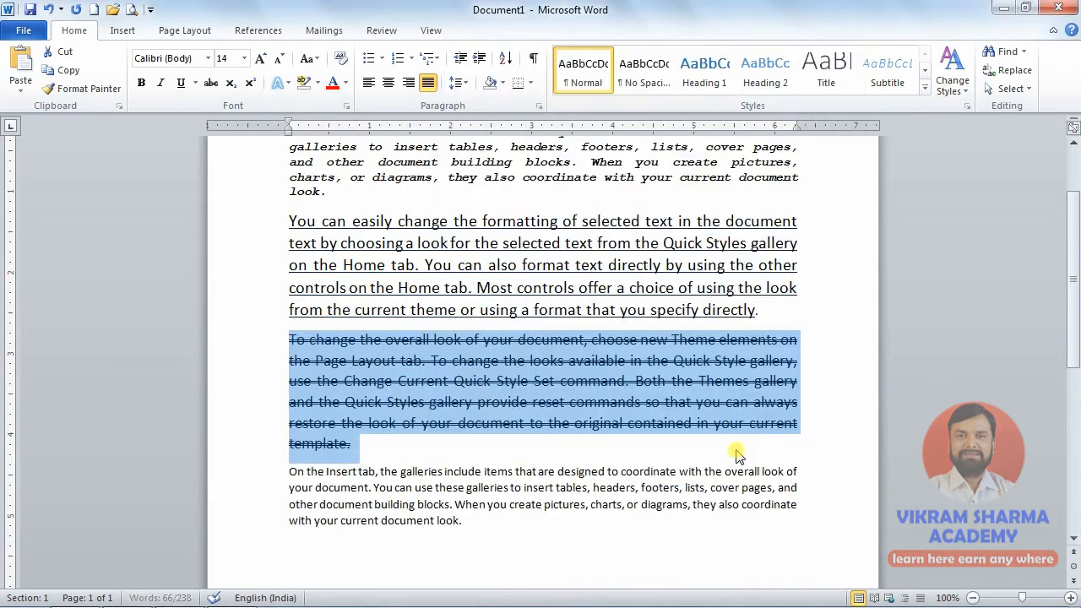
click(502, 445)
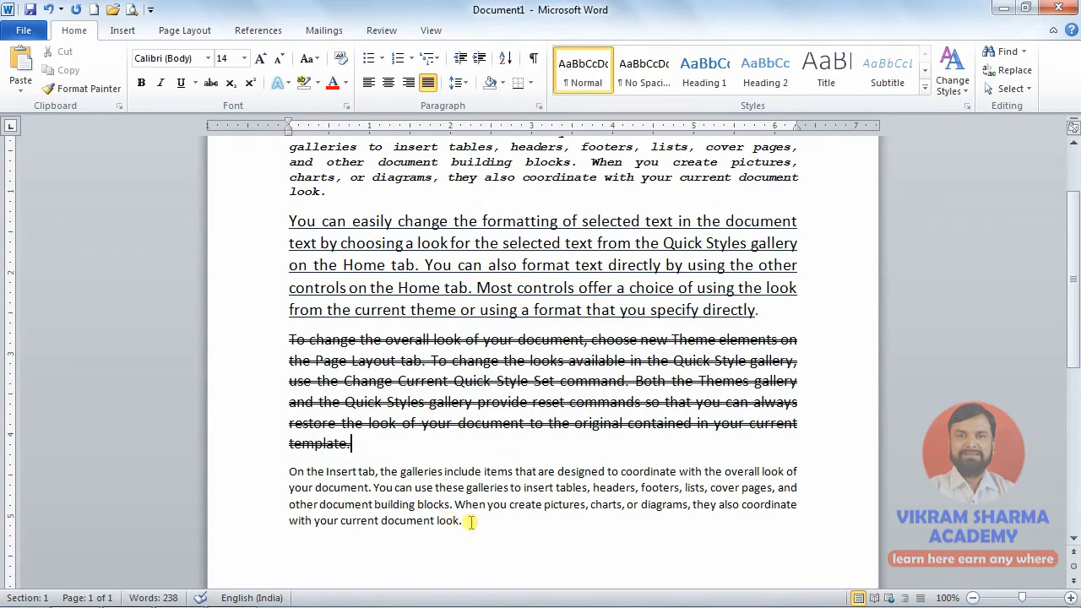
- Remove the Double strikethrough effect from the text of the third paragraph
drag(469, 521, 296, 470)
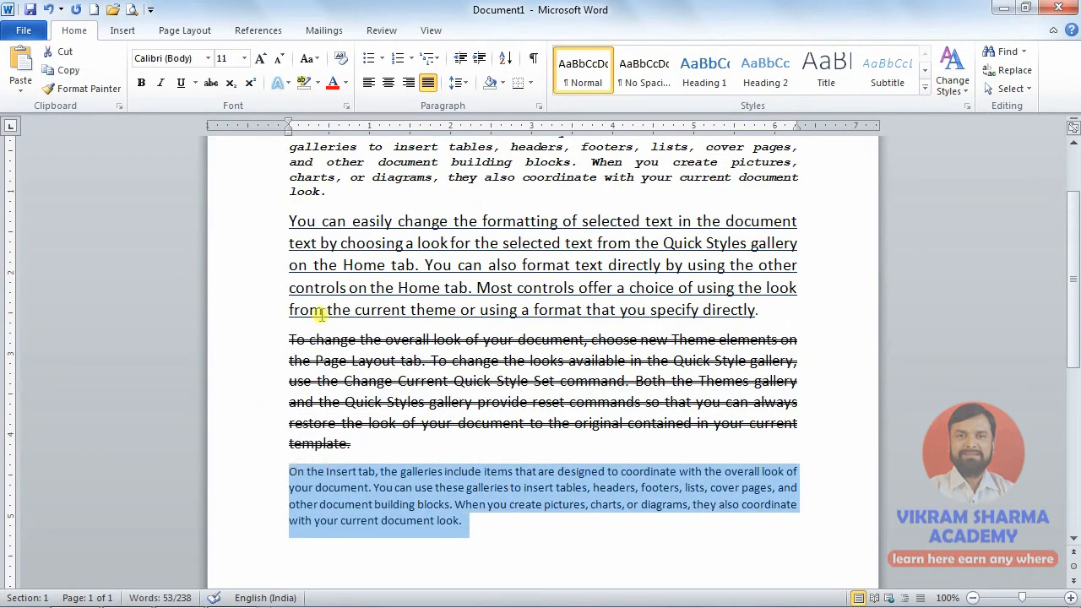
click(338, 354)
drag(287, 342, 346, 439)
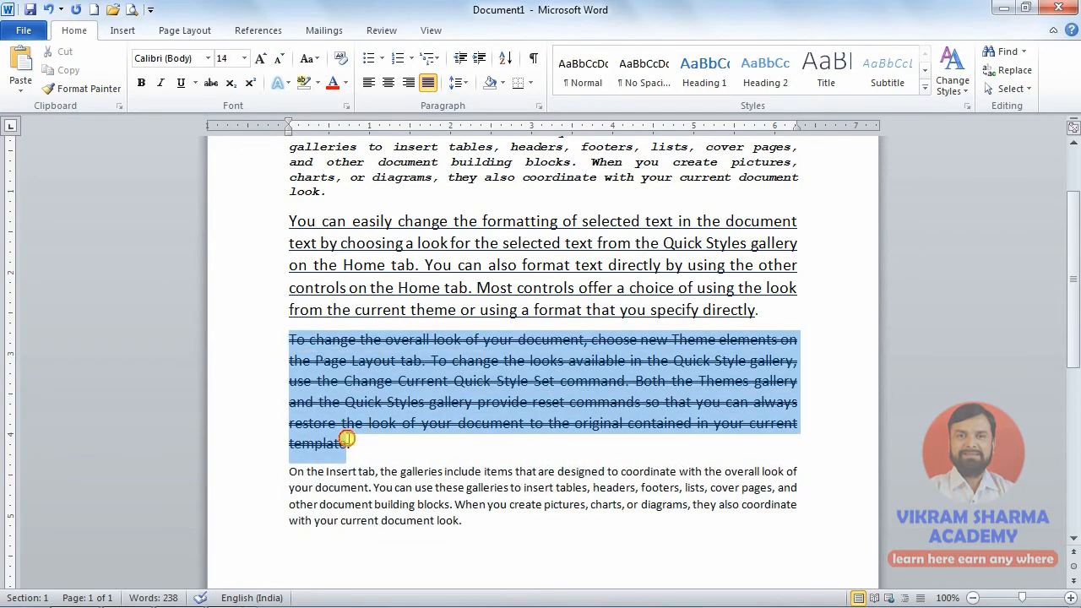
click(346, 106)
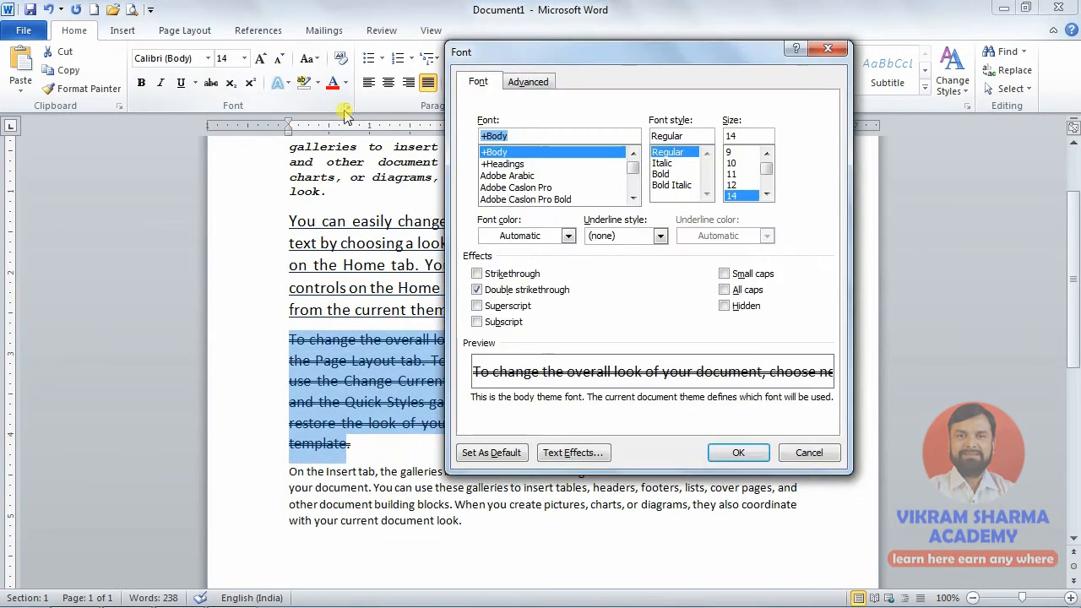
click(477, 290)
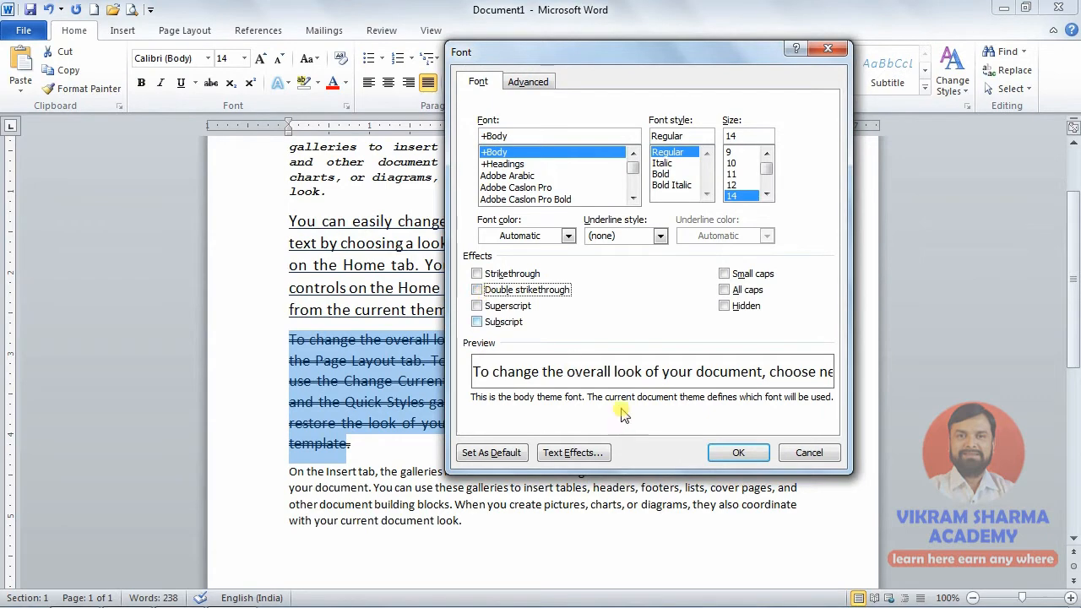
click(736, 453)
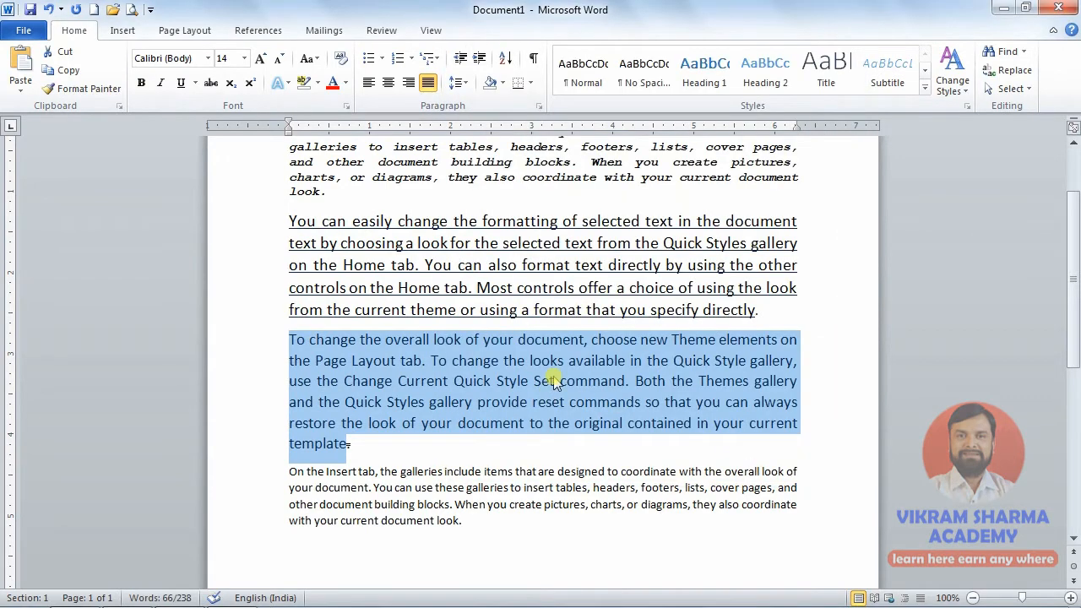
- Apply the Small caps effect to the selected text of the third paragraph
click(346, 106)
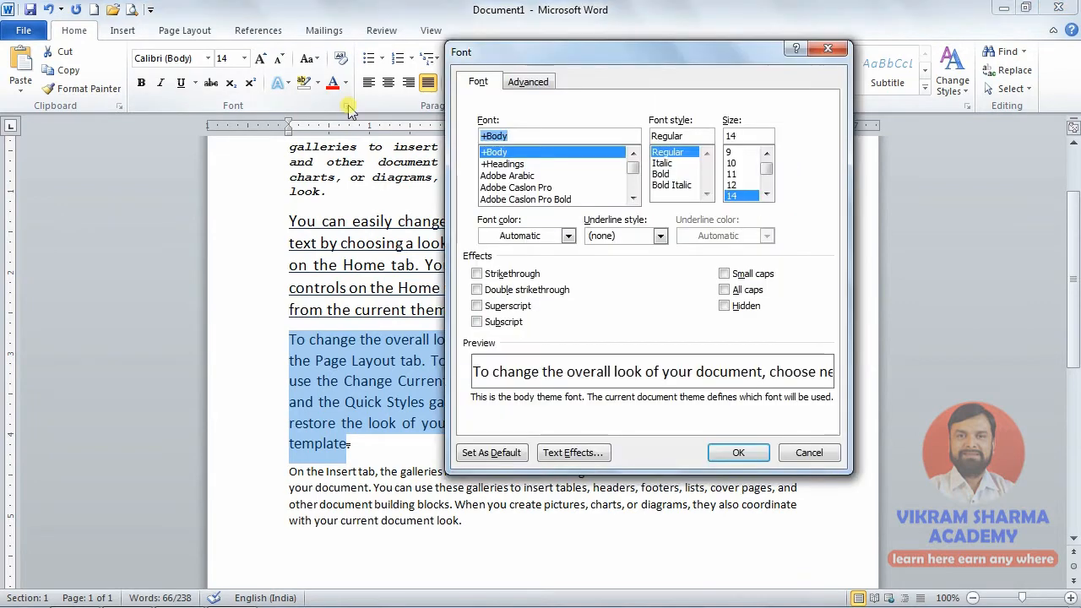
click(725, 274)
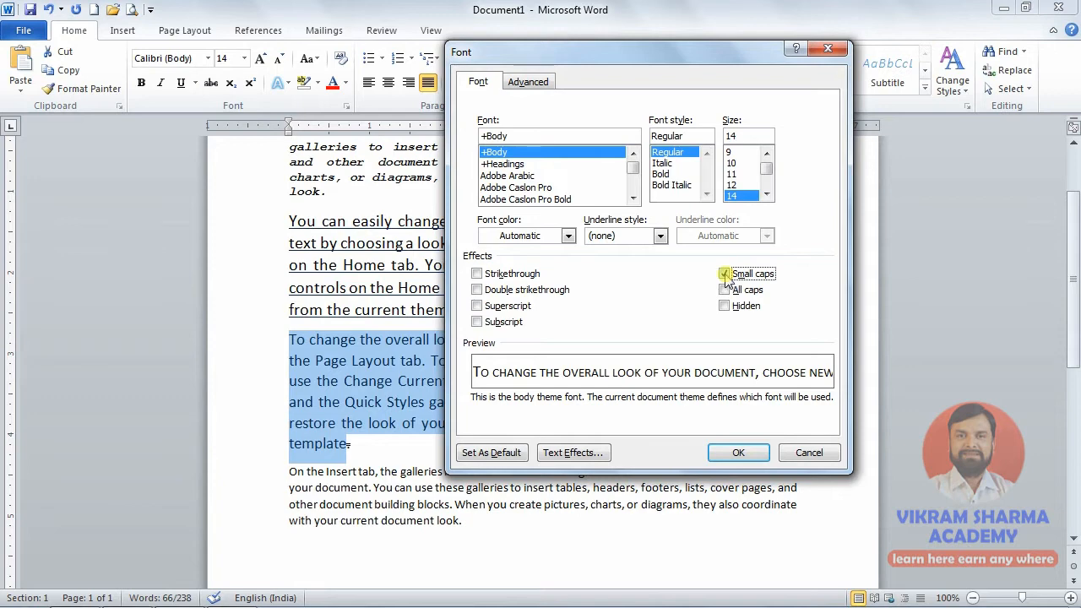
click(743, 454)
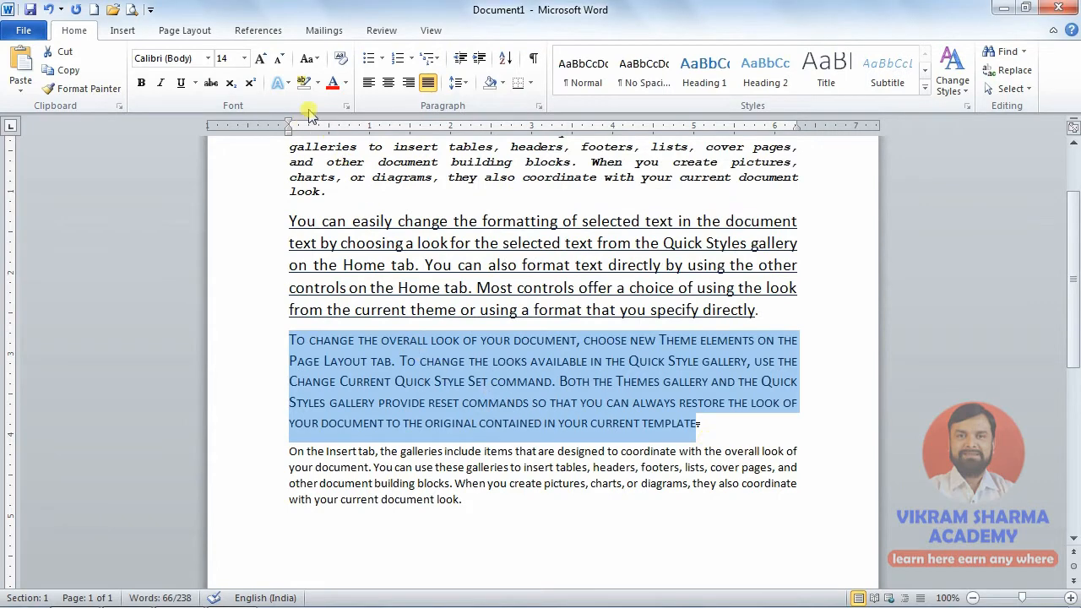
- Replace the Small caps effect on the third paragraph with All caps and undo the change
click(345, 106)
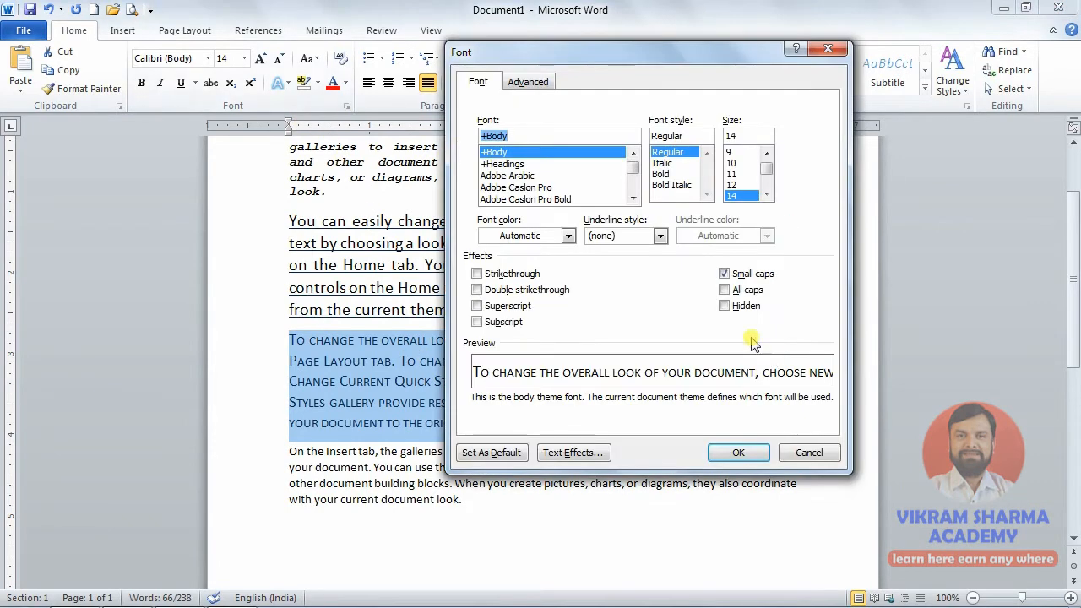
click(724, 274)
click(724, 289)
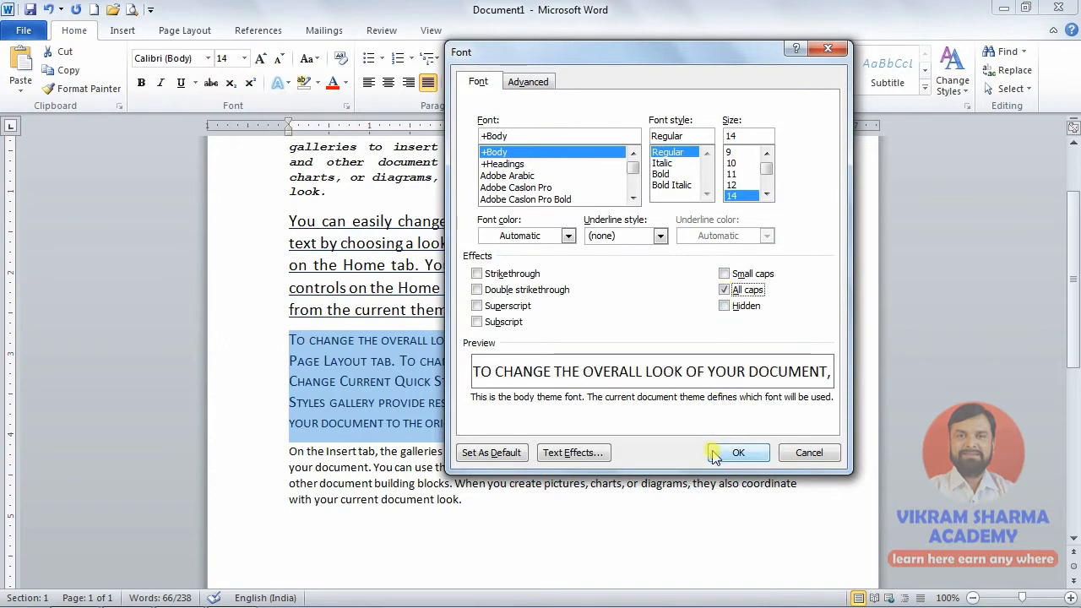
drag(625, 54, 674, 43)
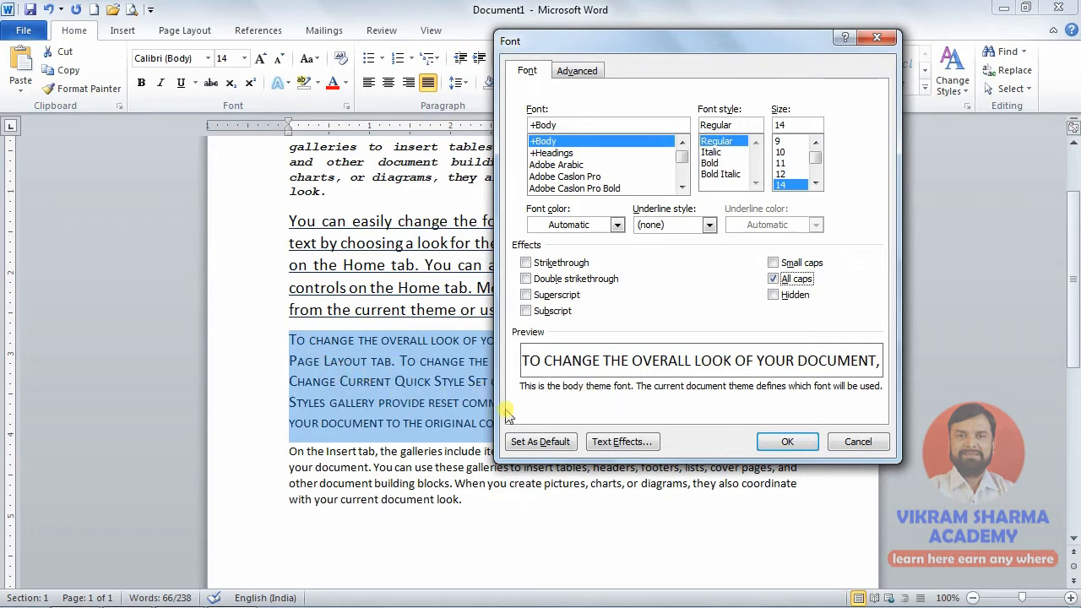
click(799, 446)
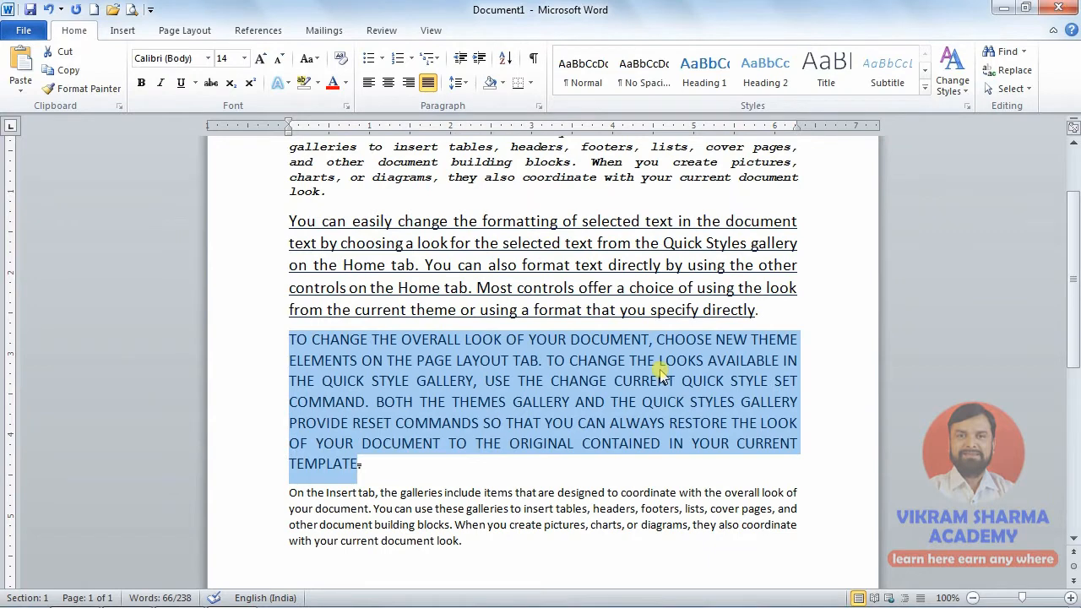
click(49, 10)
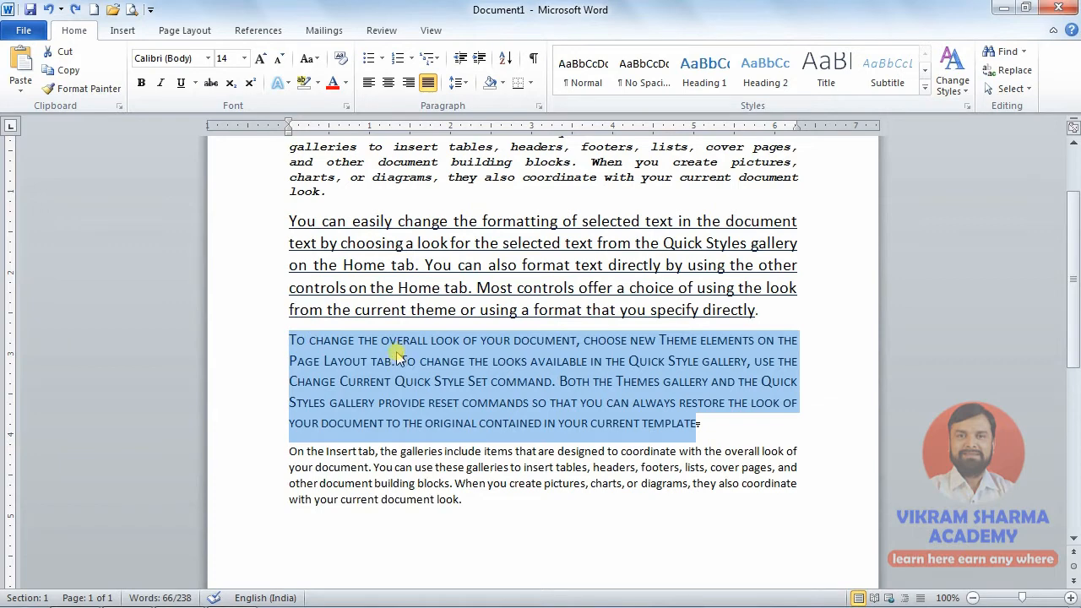
- Remove the Small caps effect from the third paragraph through the Font dialog and deselect the text
click(347, 107)
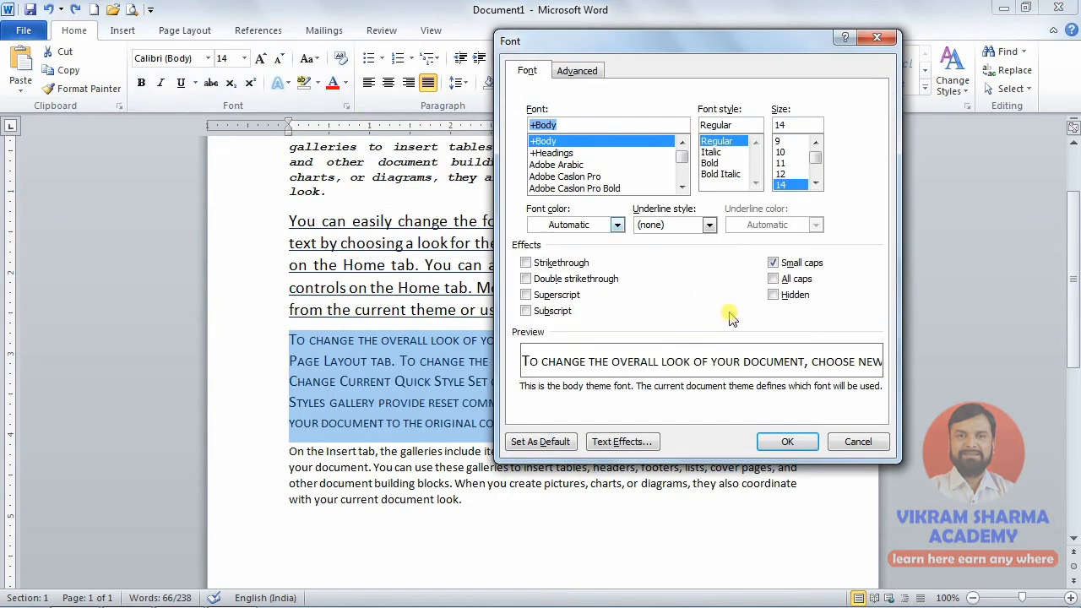
click(774, 264)
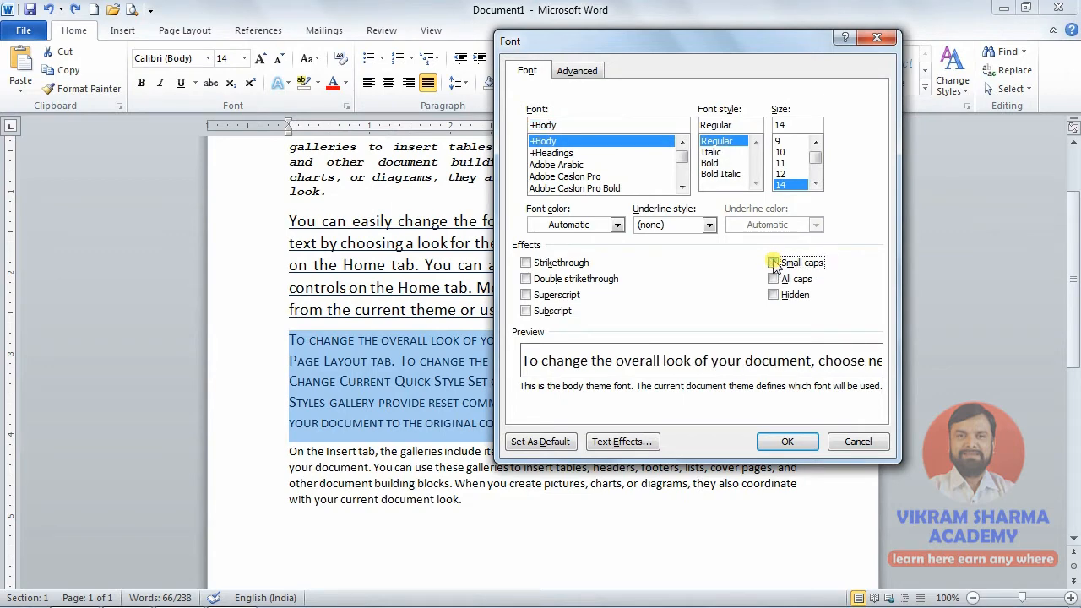
click(788, 442)
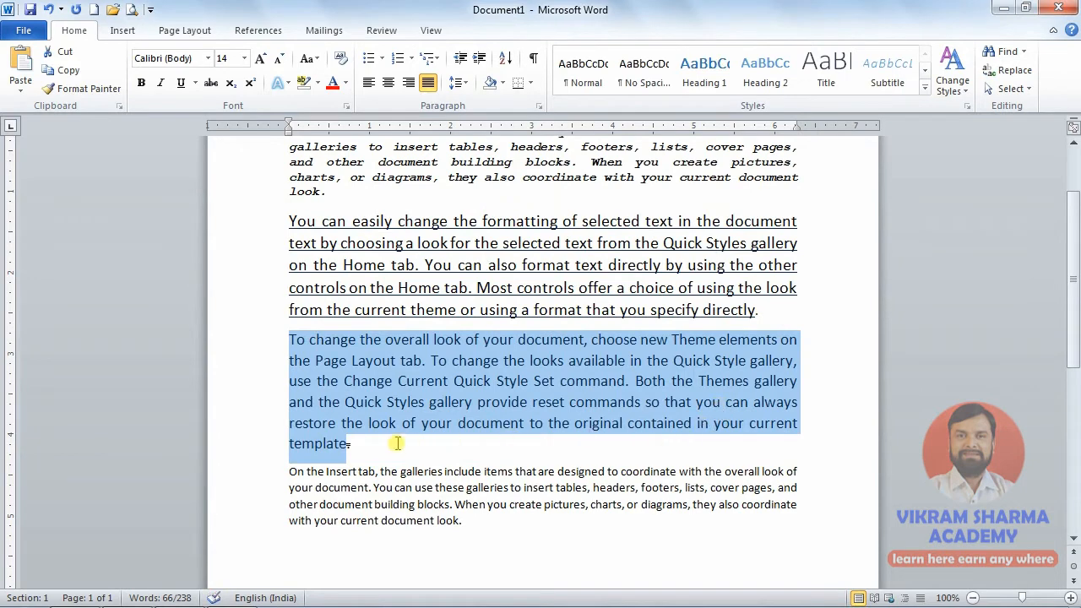
click(391, 445)
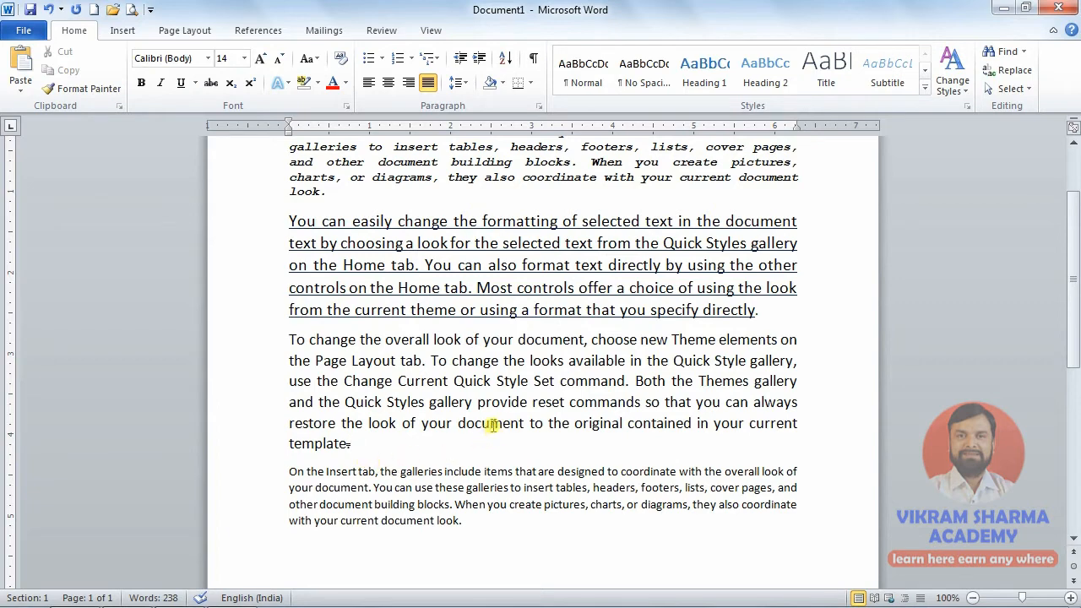
- Apply the Superscript effect to the letters "ment" of "document" in the third paragraph and remove it again
drag(490, 422, 519, 424)
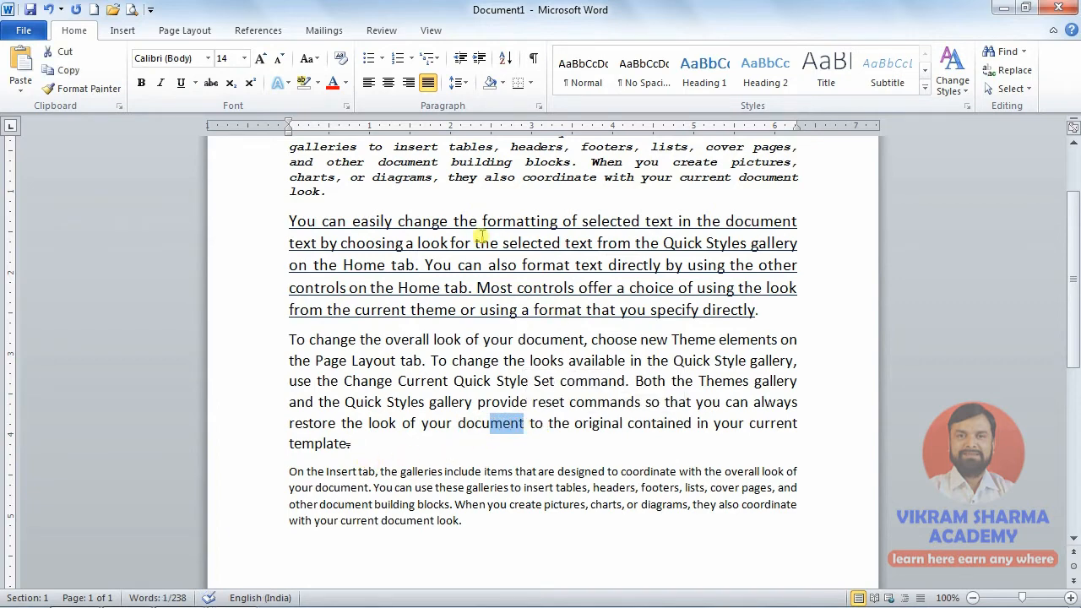
click(347, 109)
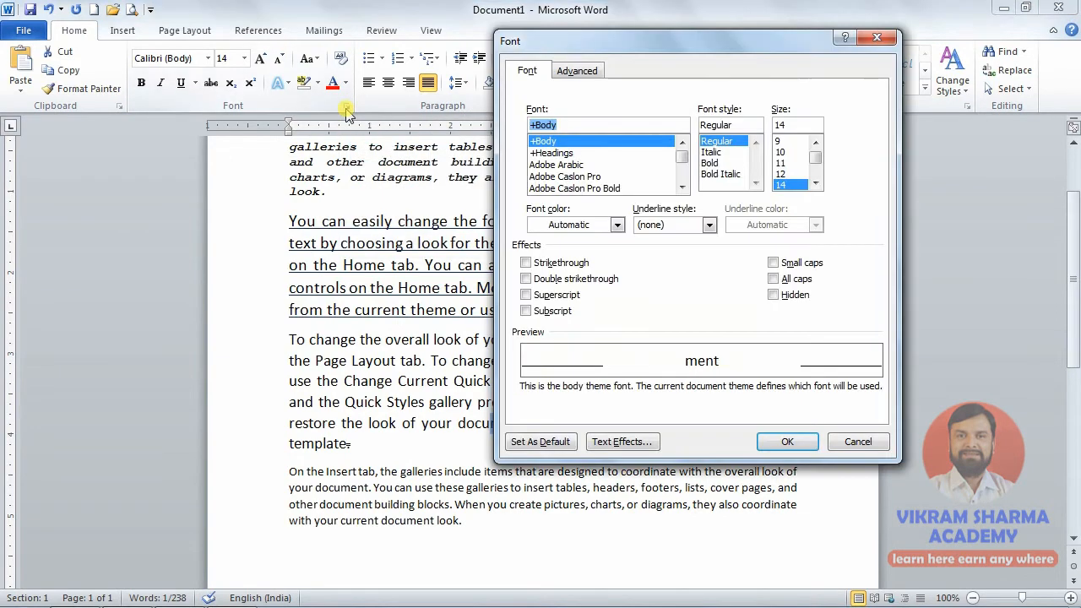
click(526, 295)
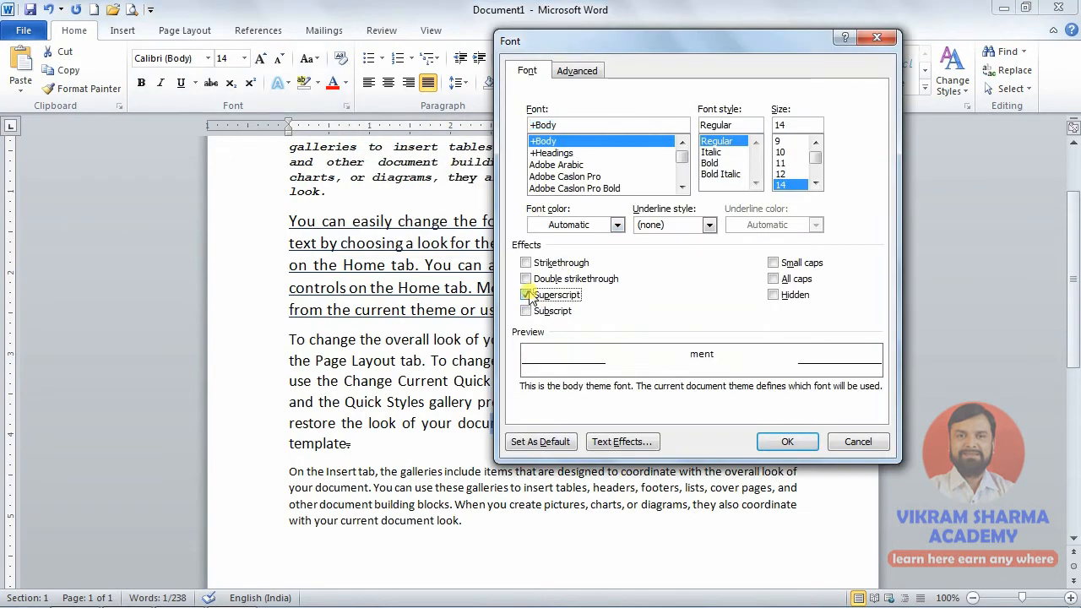
click(767, 445)
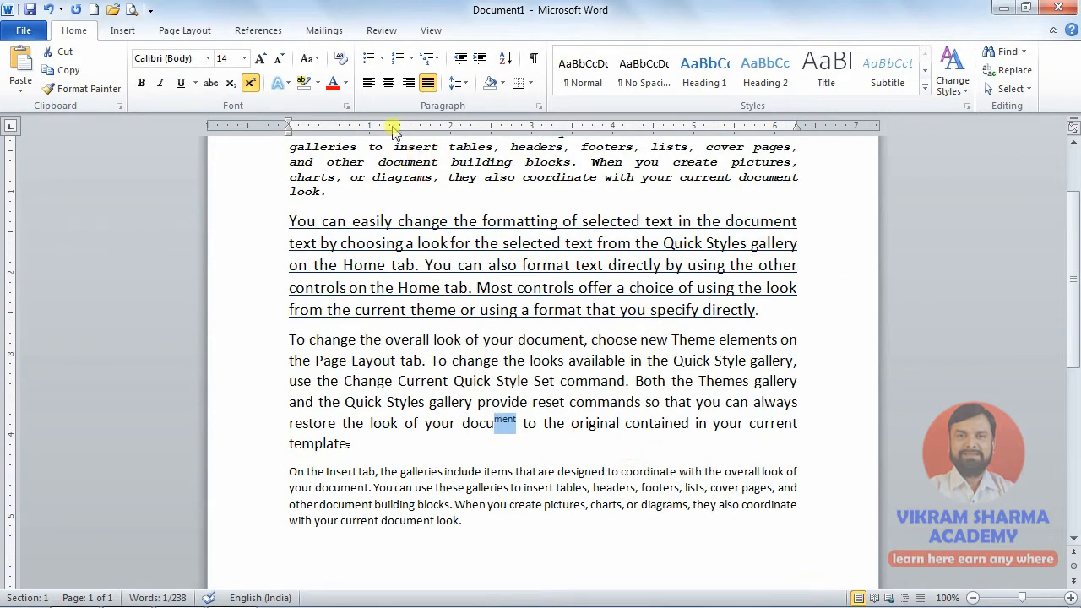
click(346, 106)
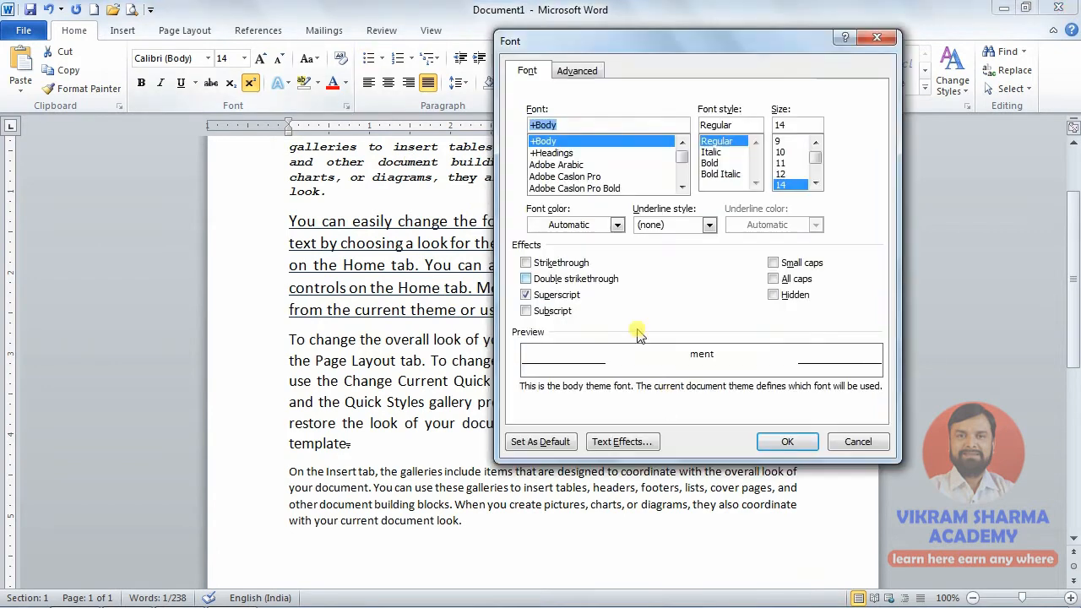
click(537, 300)
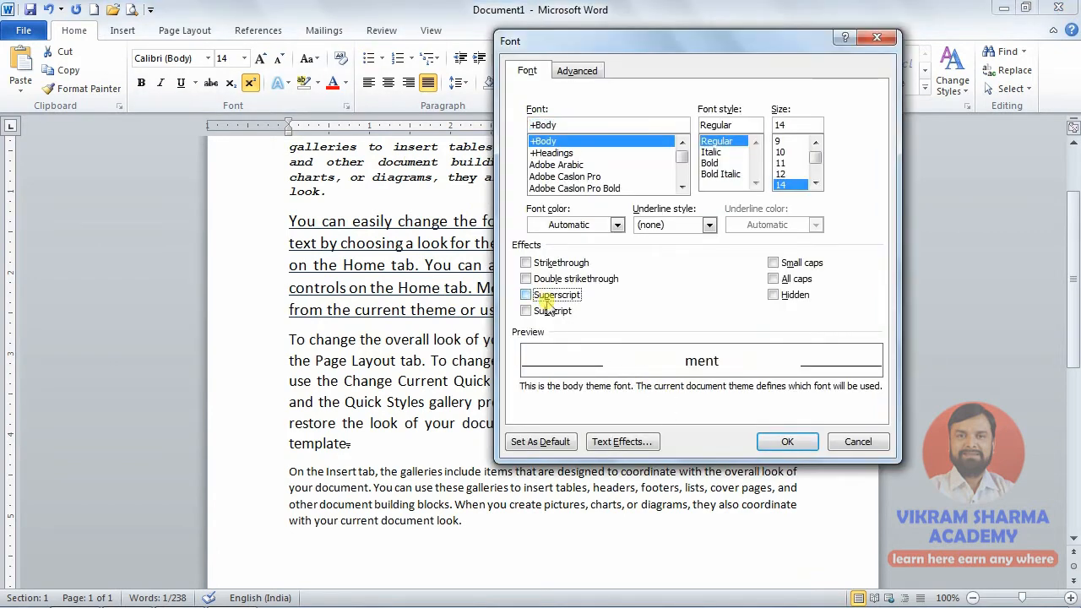
click(787, 439)
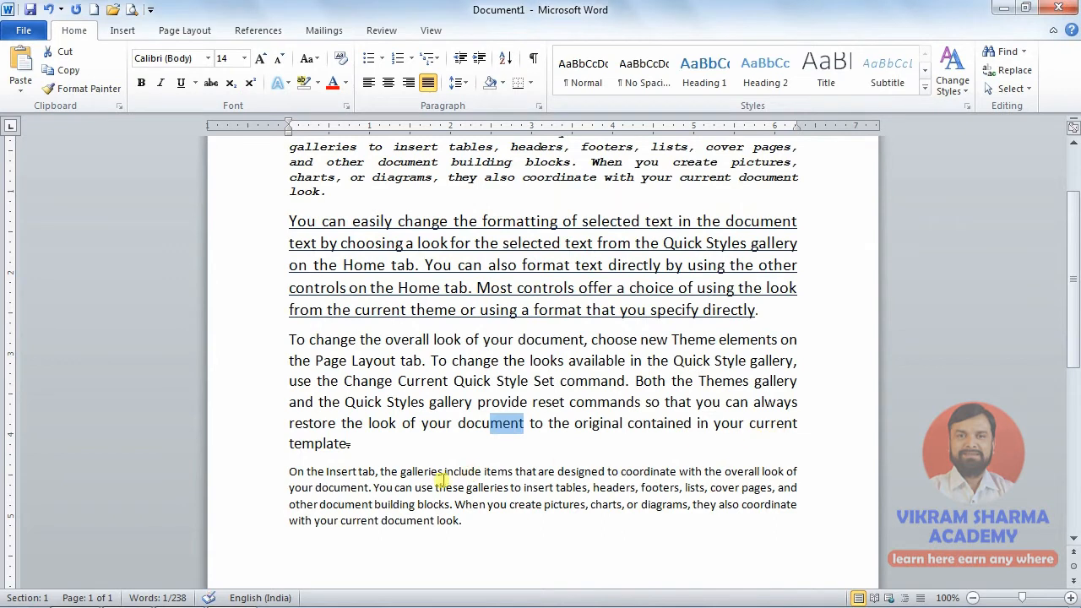
- Add a new line below the third paragraph containing the formula H2O
click(405, 445)
key(Return)
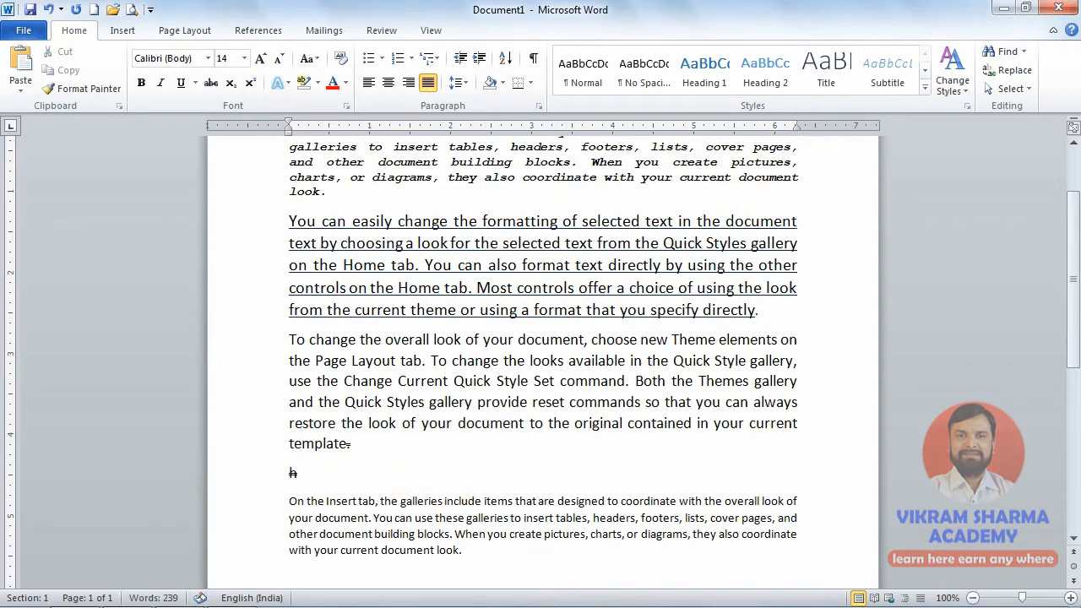
key(BackSpace)
key(Caps_Lock)
text(H2O)
- Remove the Double strikethrough effect from the whole H2O line through the Font dialog
drag(319, 473, 287, 474)
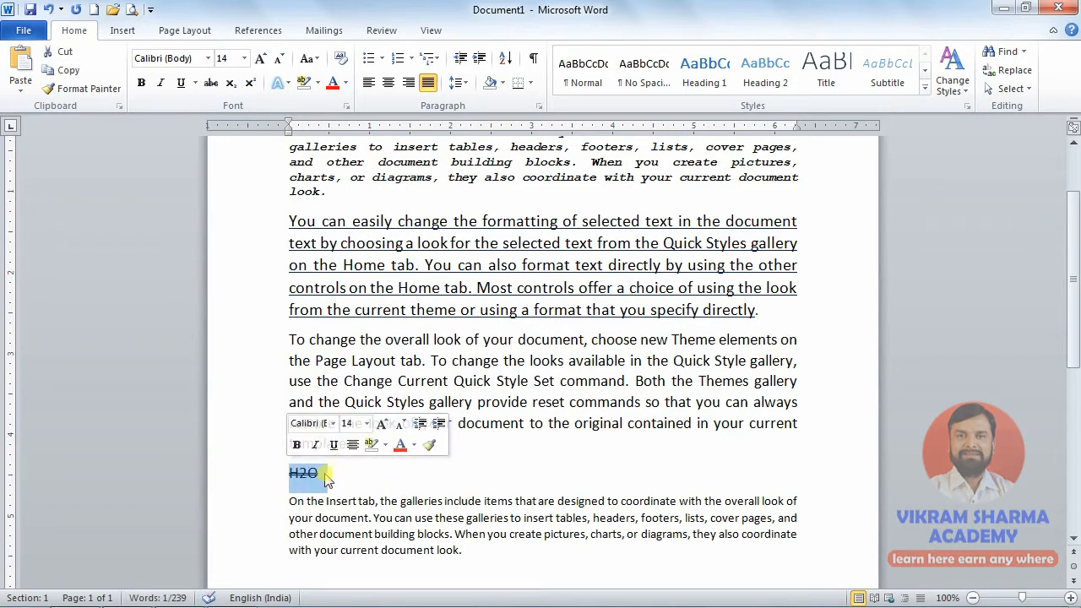
click(348, 107)
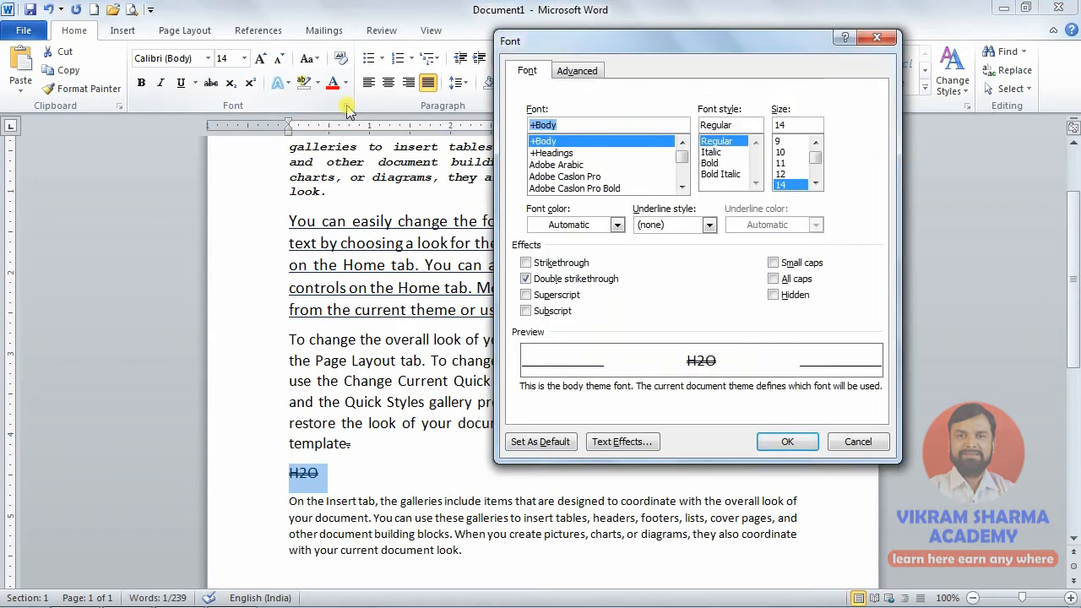
click(526, 279)
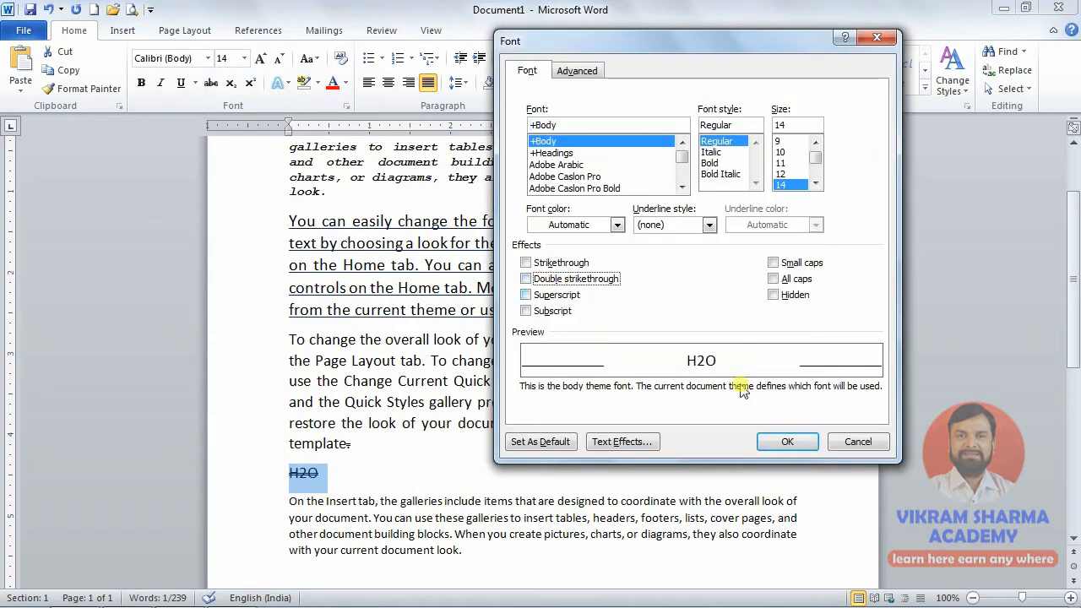
click(783, 443)
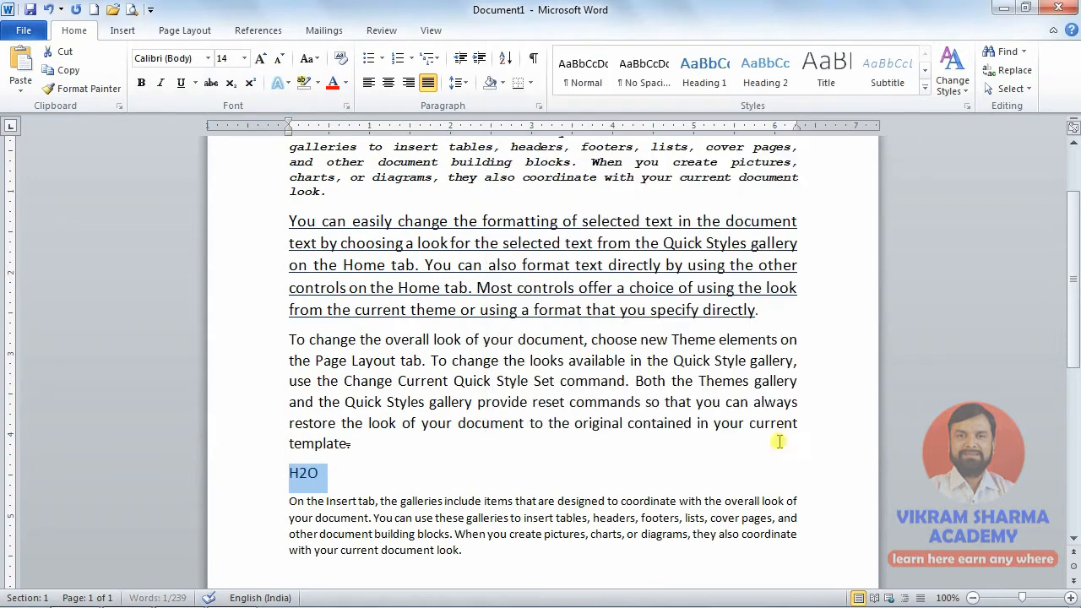
- Format only the digit 2 in H2O with the Subscript effect
click(307, 473)
drag(309, 473, 302, 473)
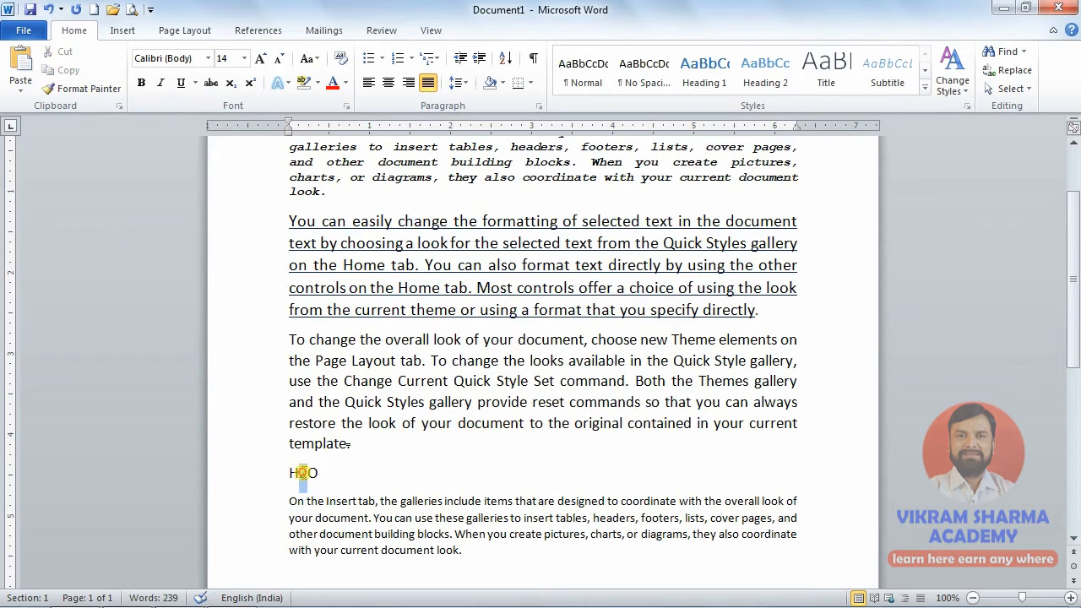
click(346, 106)
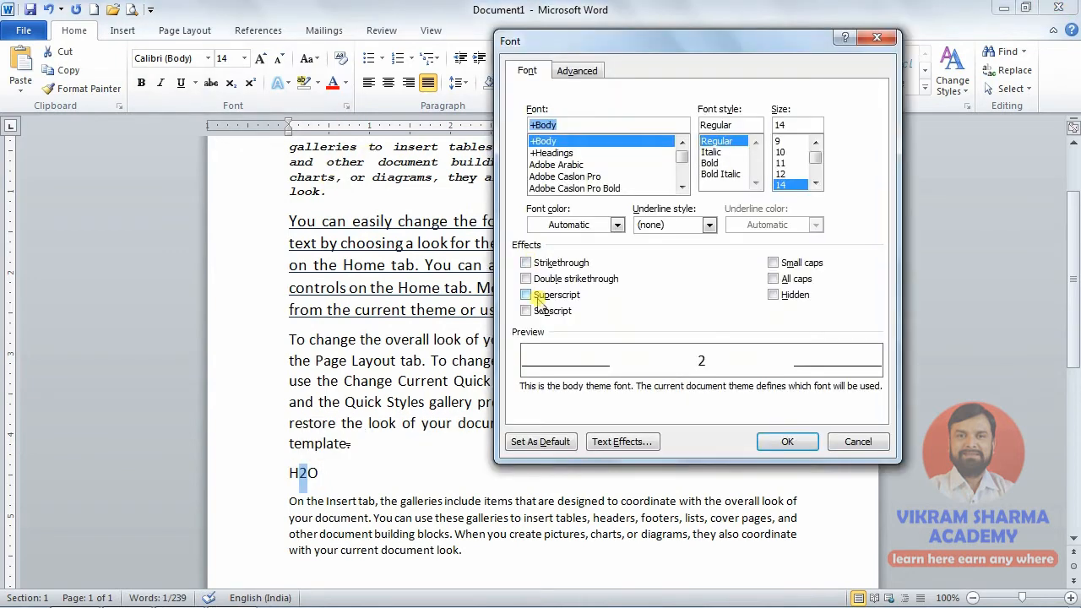
click(556, 312)
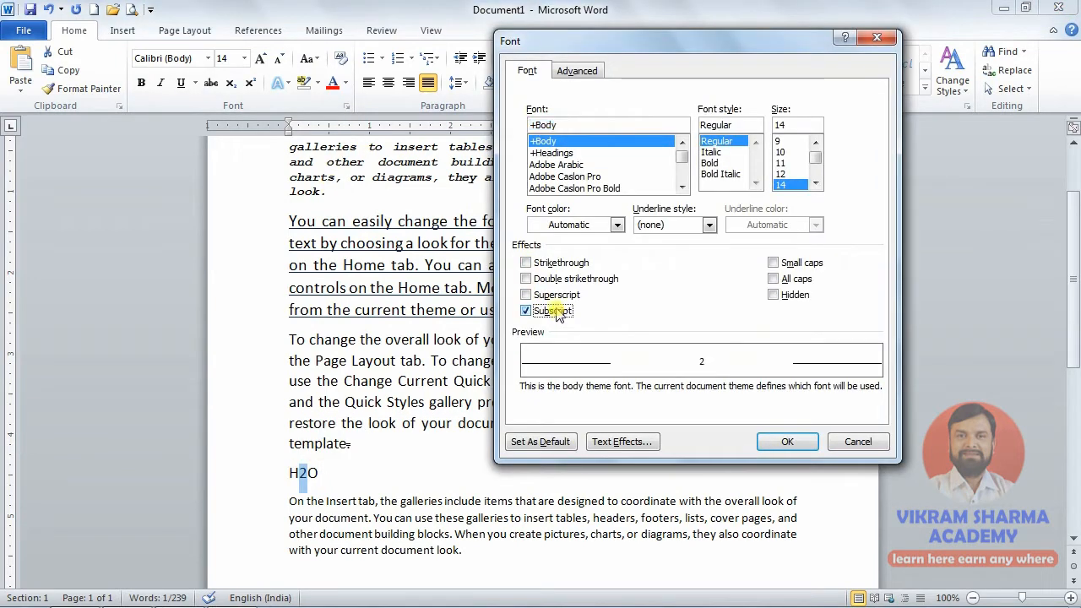
click(781, 443)
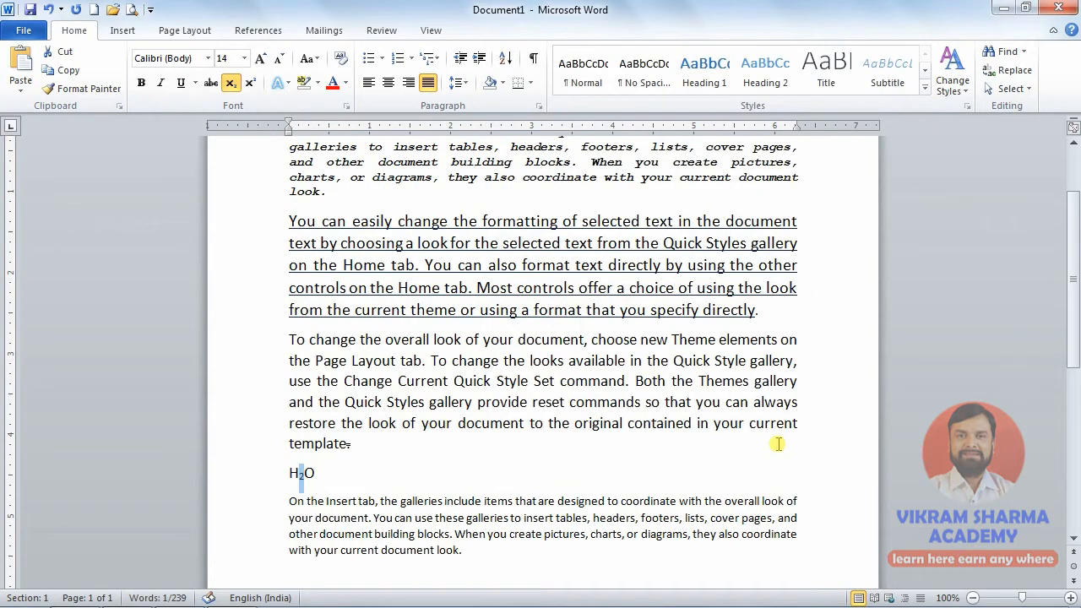
- Add another line below the H2O formula containing the formula H2SO4
click(335, 474)
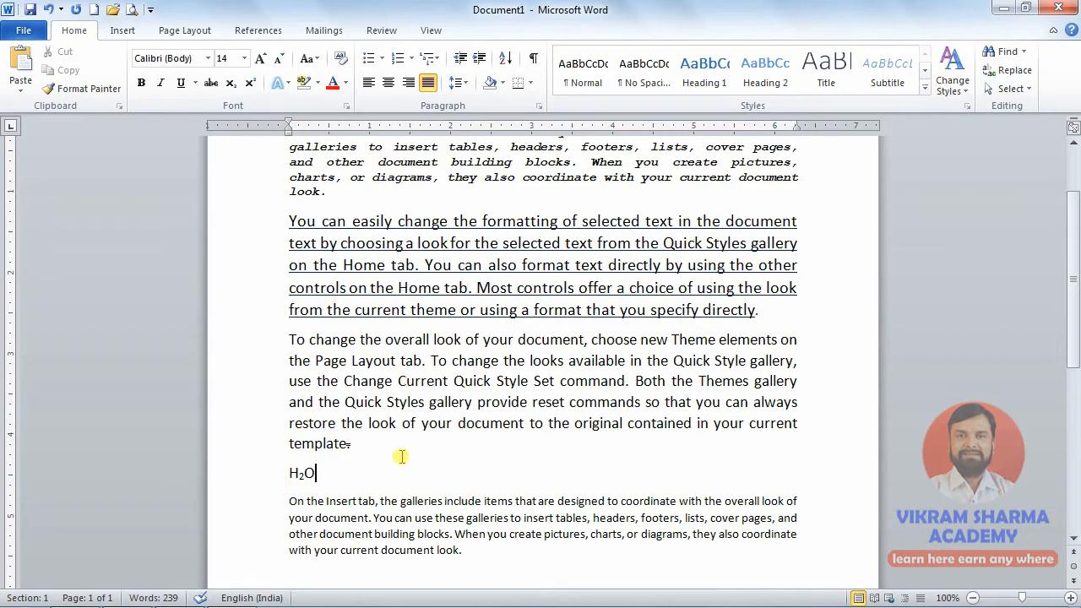
key(Return)
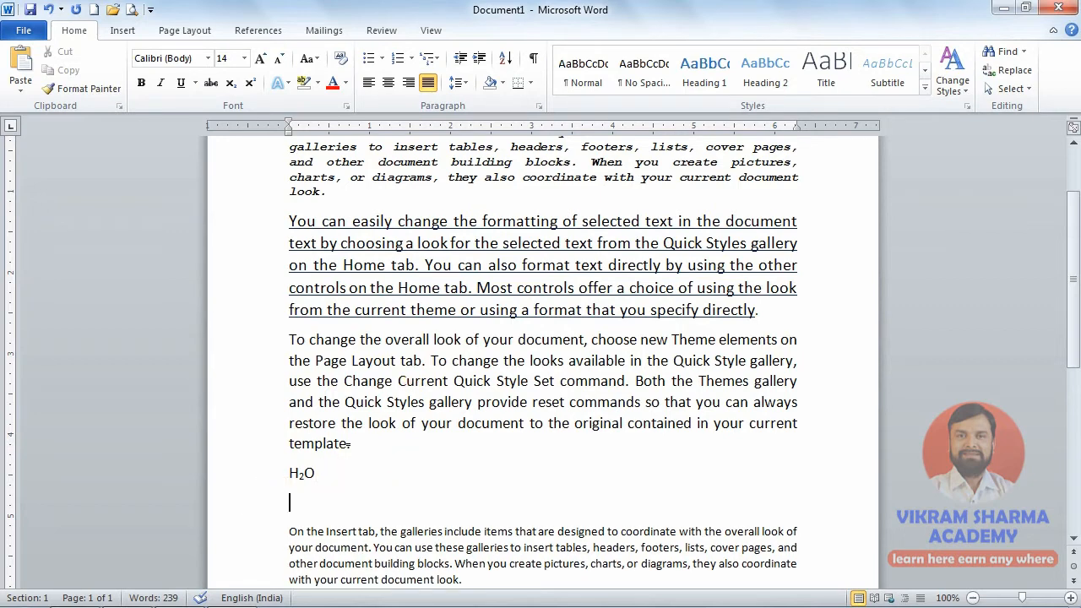
text(H2SO4)
- Set the character position of the digits 2 and 4 in H2SO4 to Lowered and adjust the lowering distance
drag(298, 502, 324, 504)
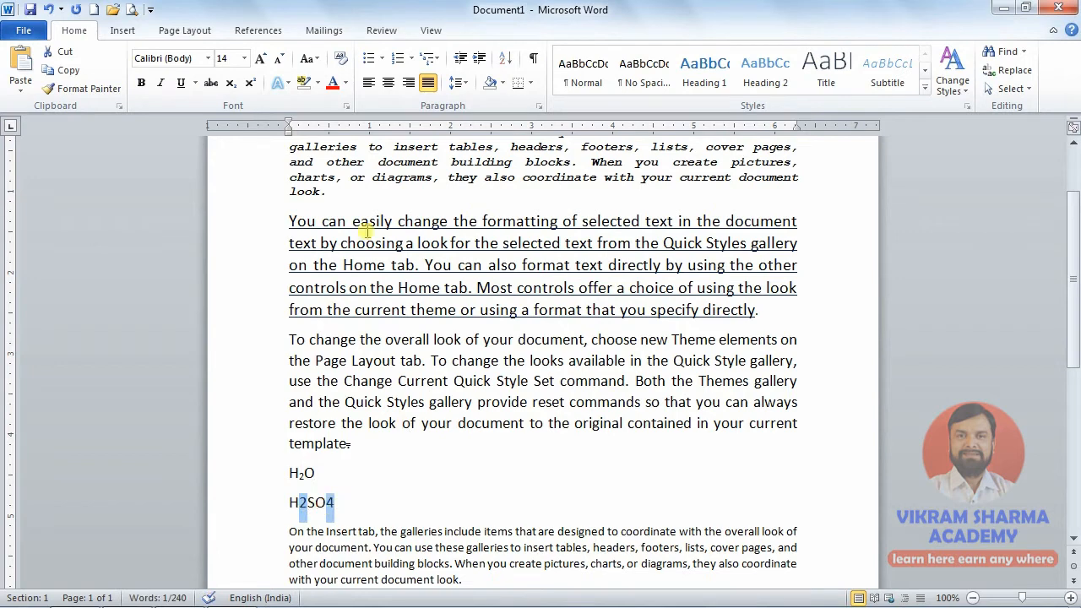
click(345, 107)
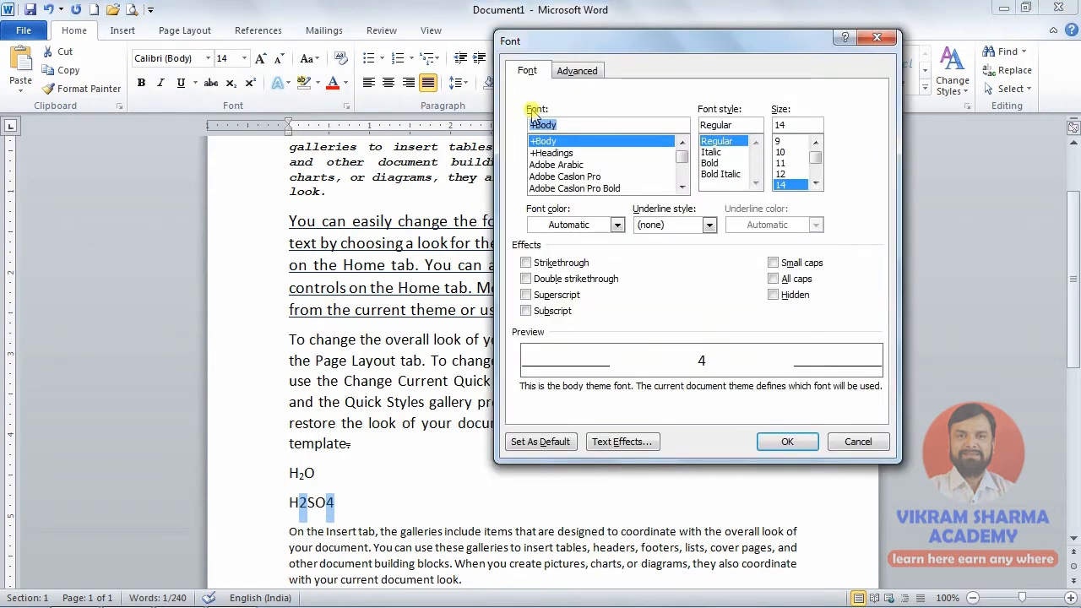
click(576, 72)
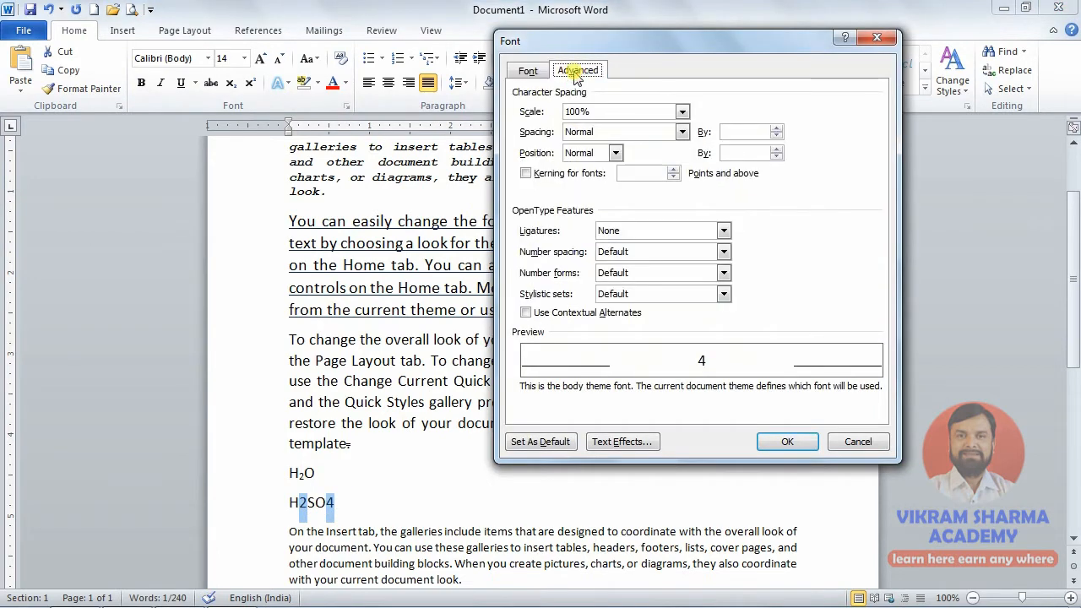
click(615, 156)
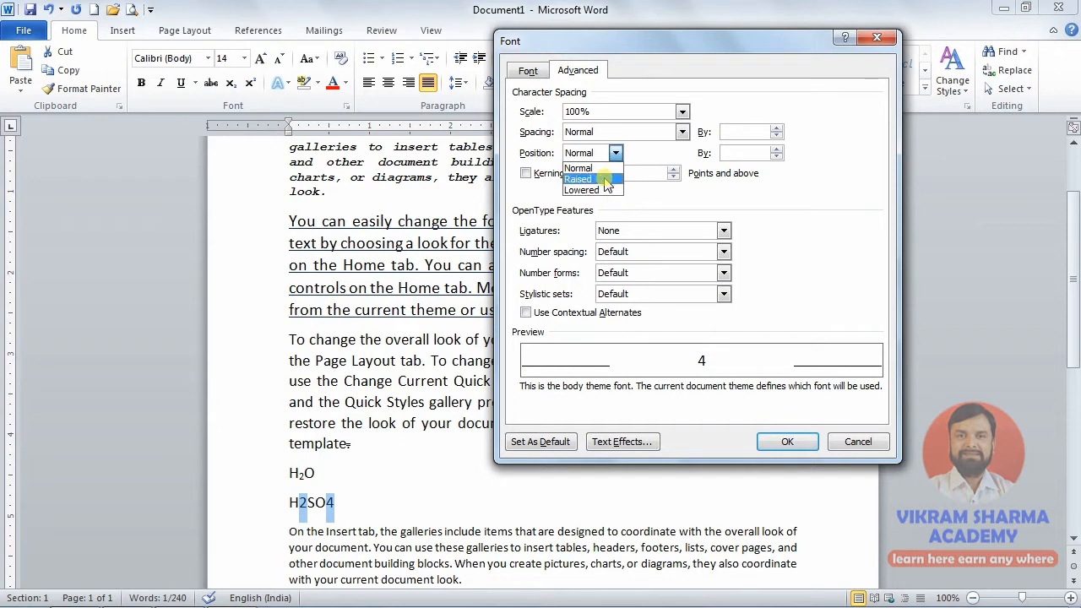
click(606, 189)
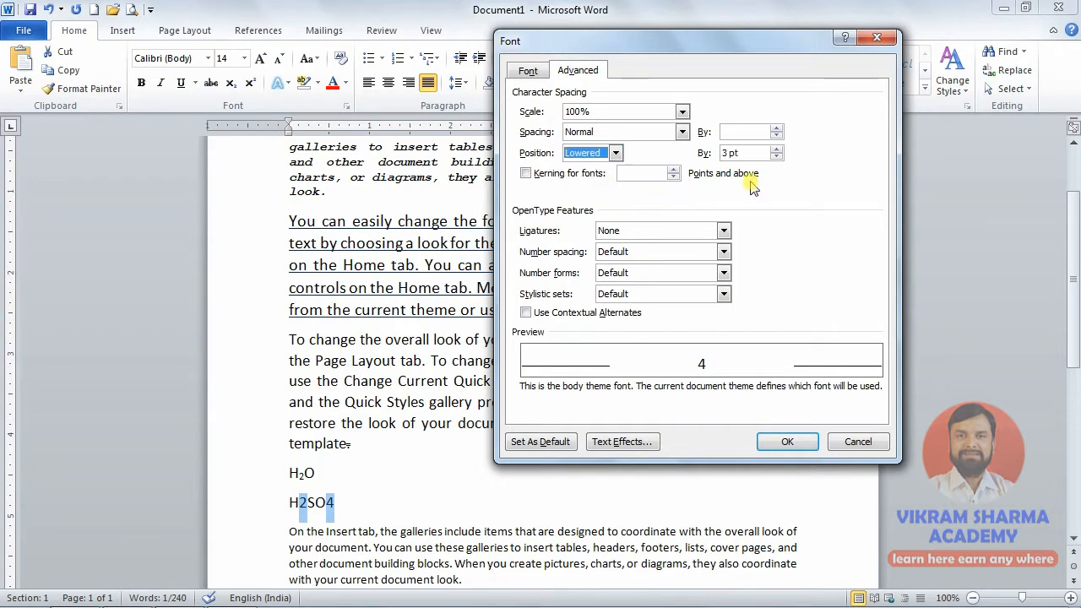
click(777, 156)
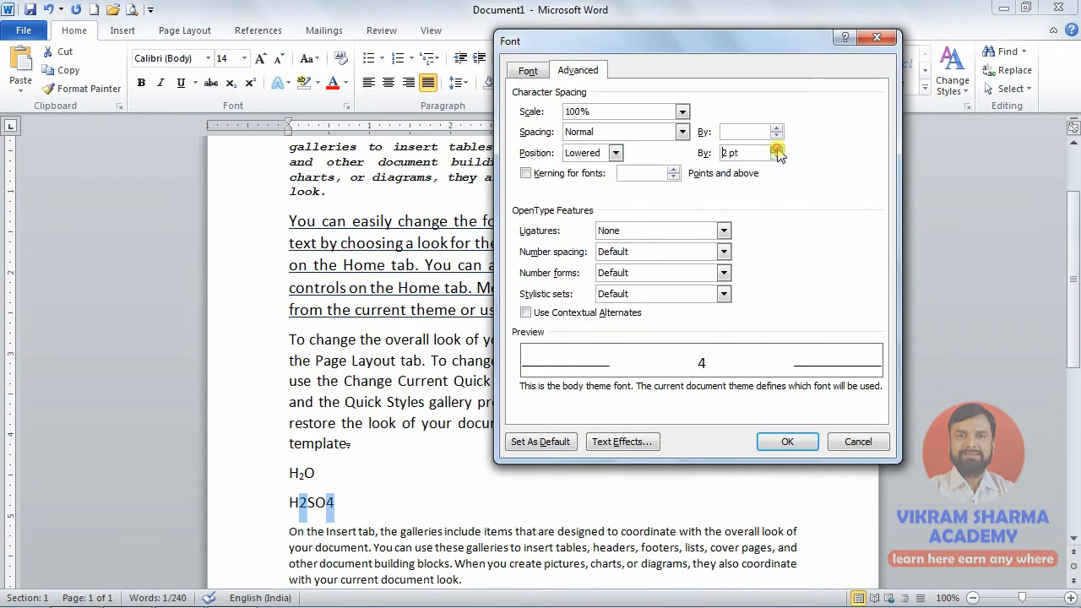
click(776, 150)
click(776, 151)
click(778, 441)
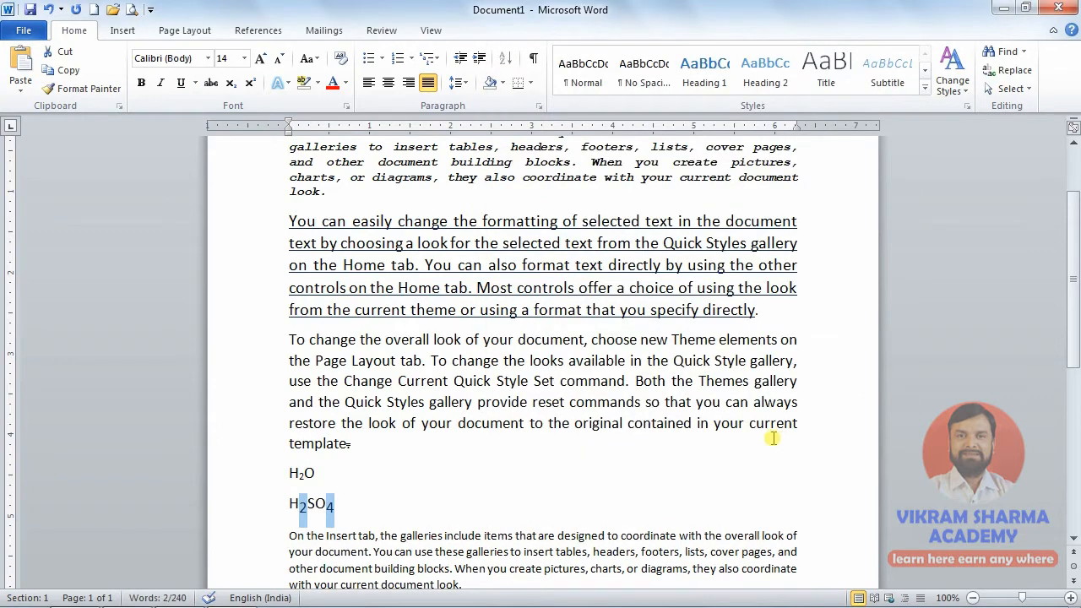
click(304, 507)
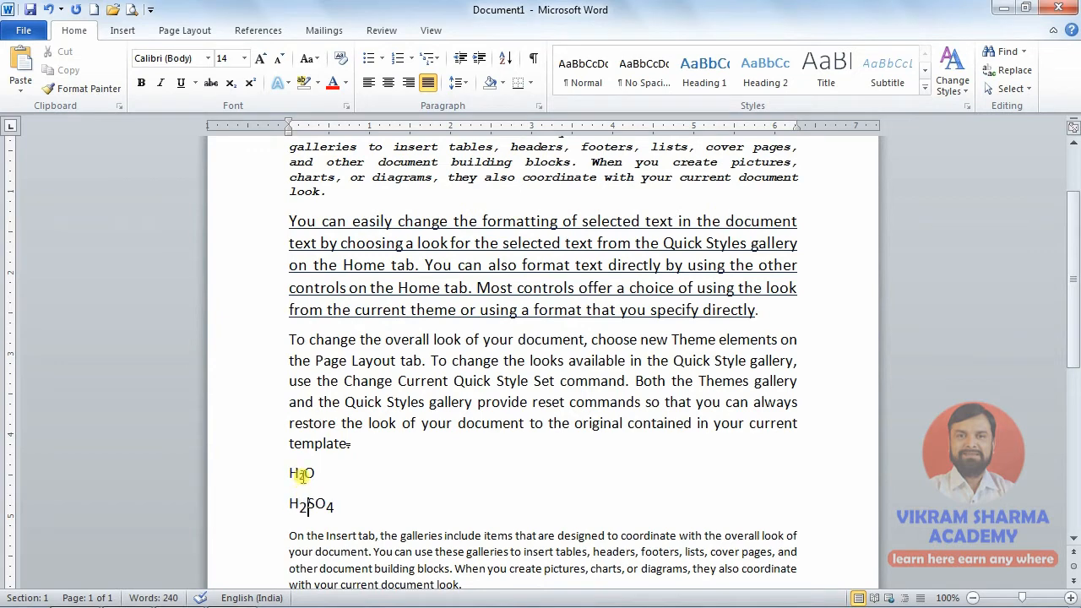
- Set the character position of the digit 2 in H2SO4 to Raised by 4 pt
drag(297, 475, 307, 505)
key(ctrl+equal)
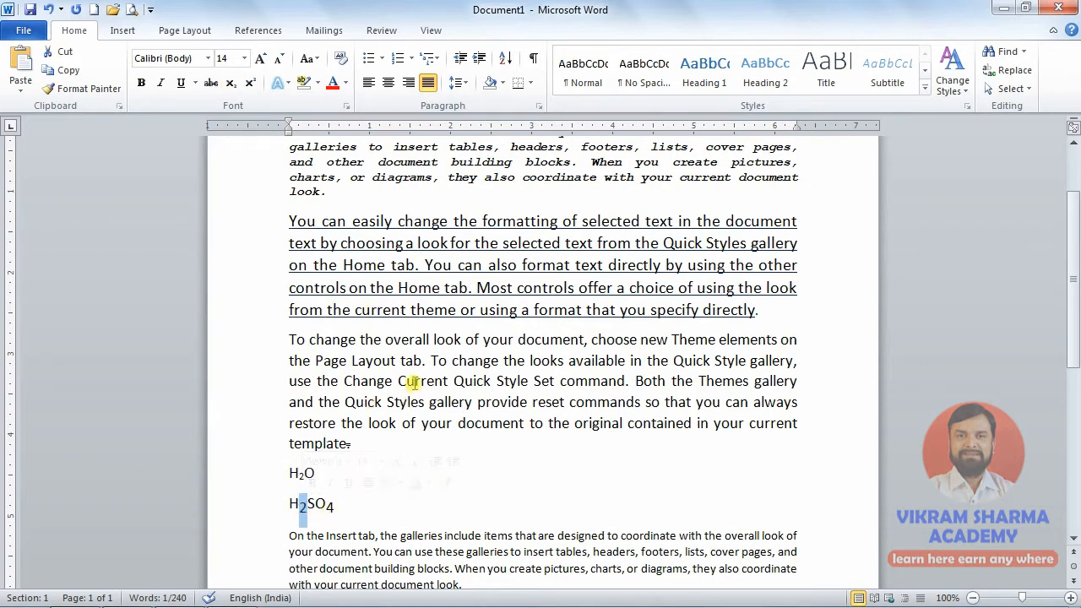
click(346, 107)
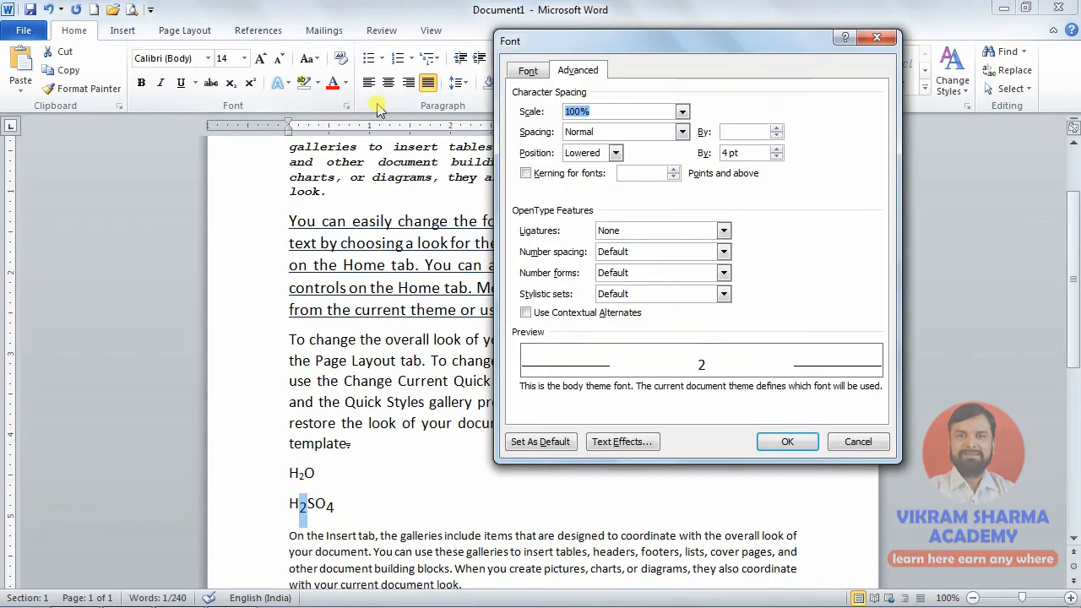
click(616, 153)
click(581, 180)
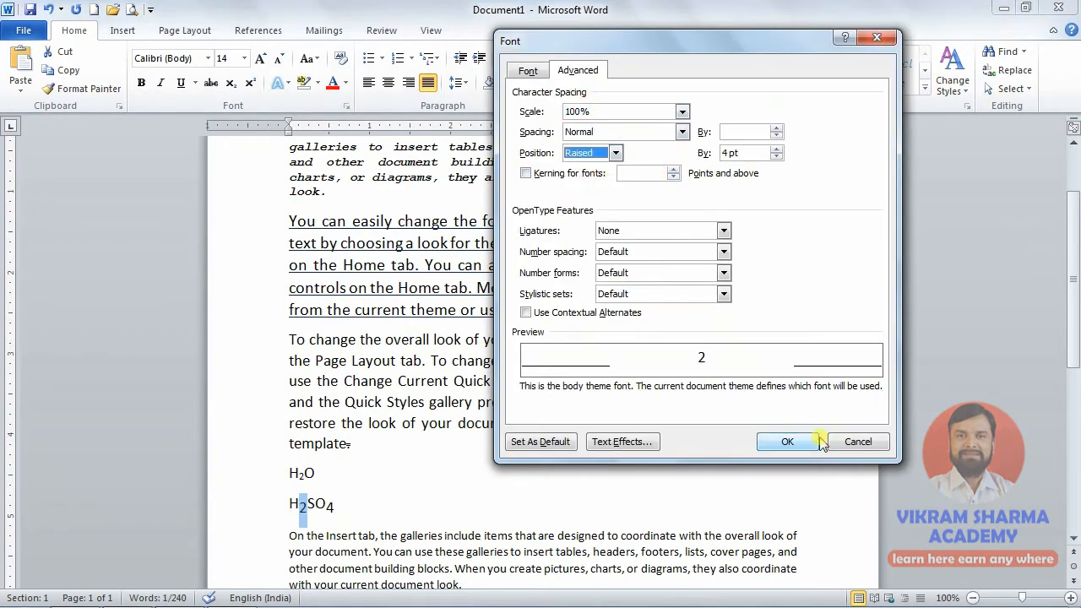
click(781, 441)
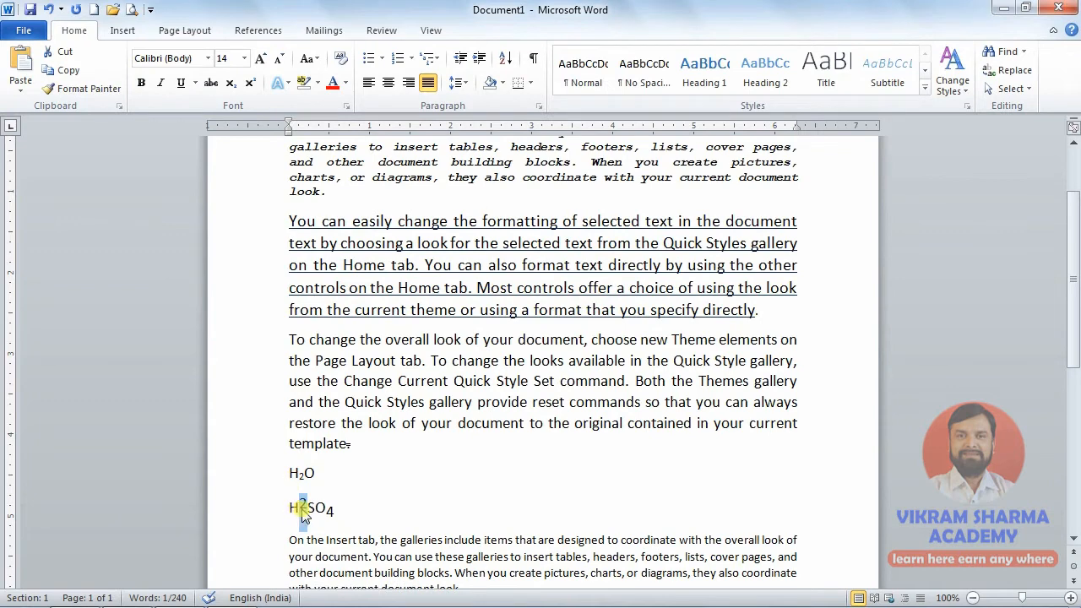
click(348, 510)
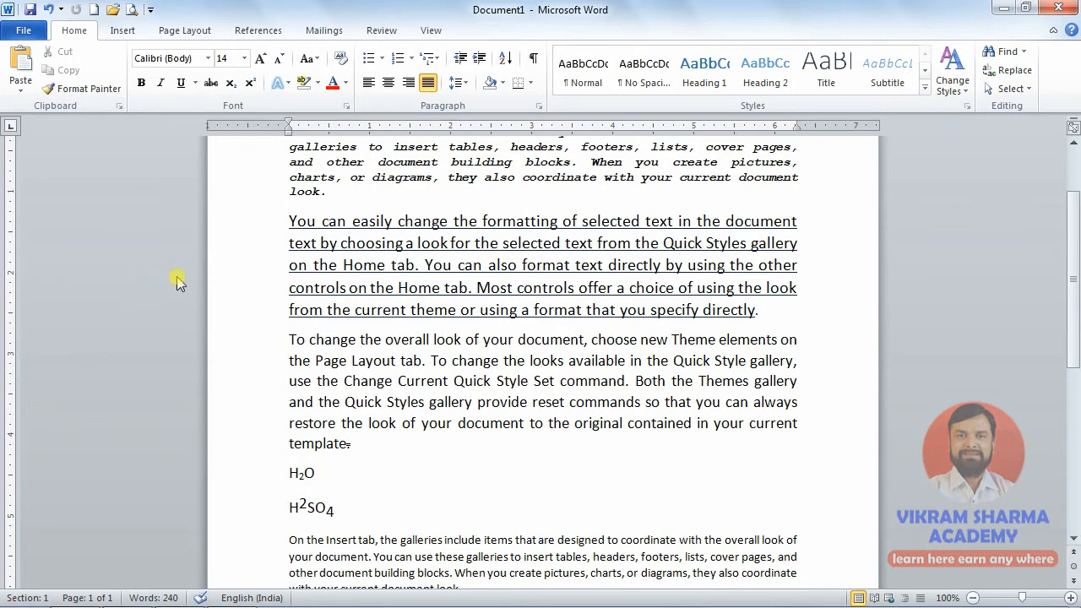
- Apply the Hidden font effect to the second paragraph's text except its final period, and undo the change
scroll(249, 269, up, 2)
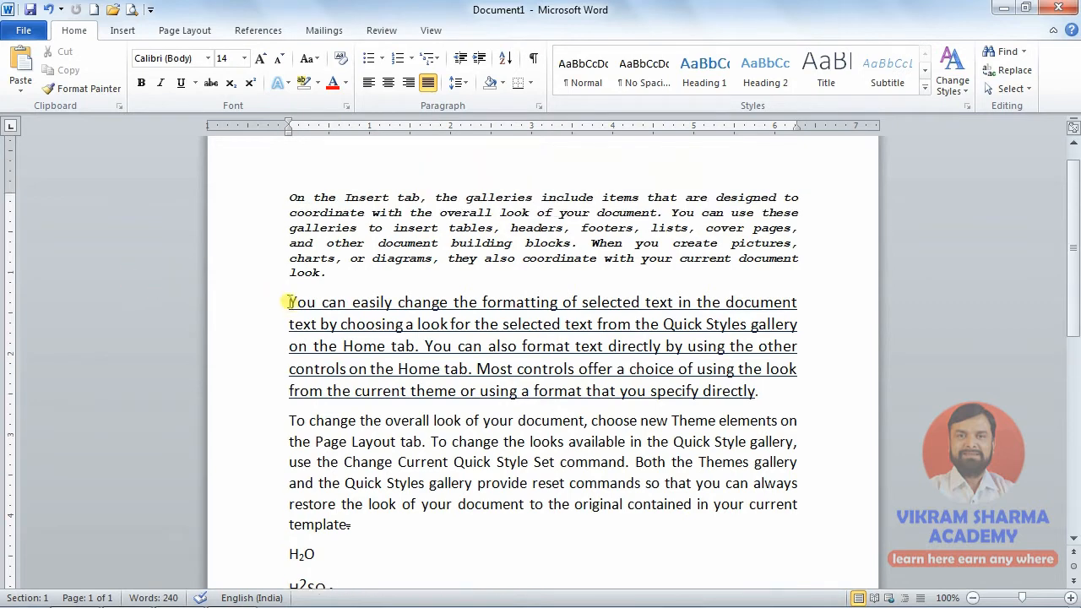
drag(289, 302, 748, 393)
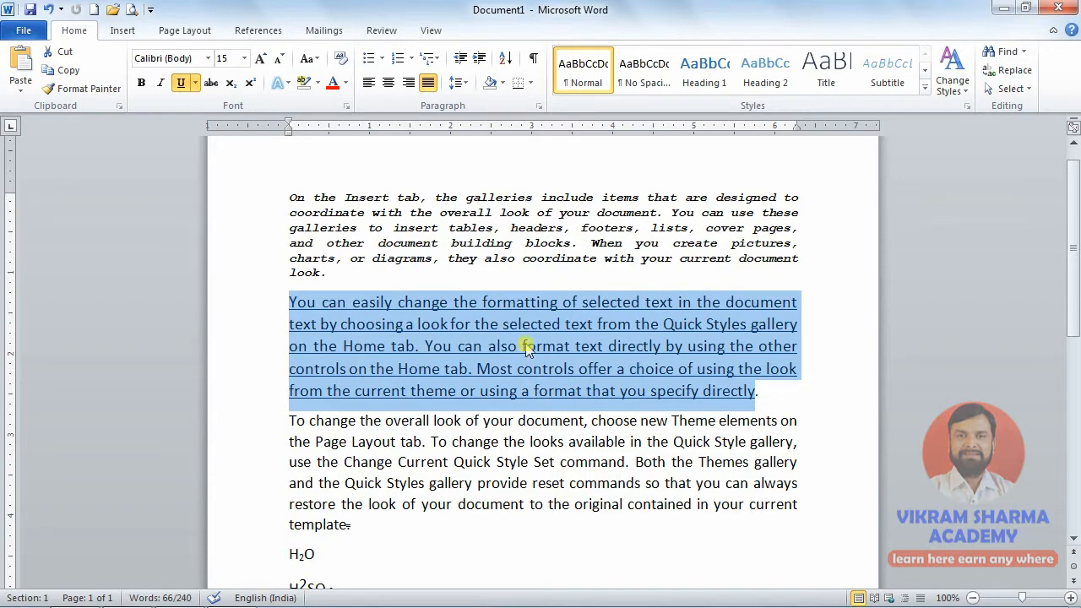
click(346, 109)
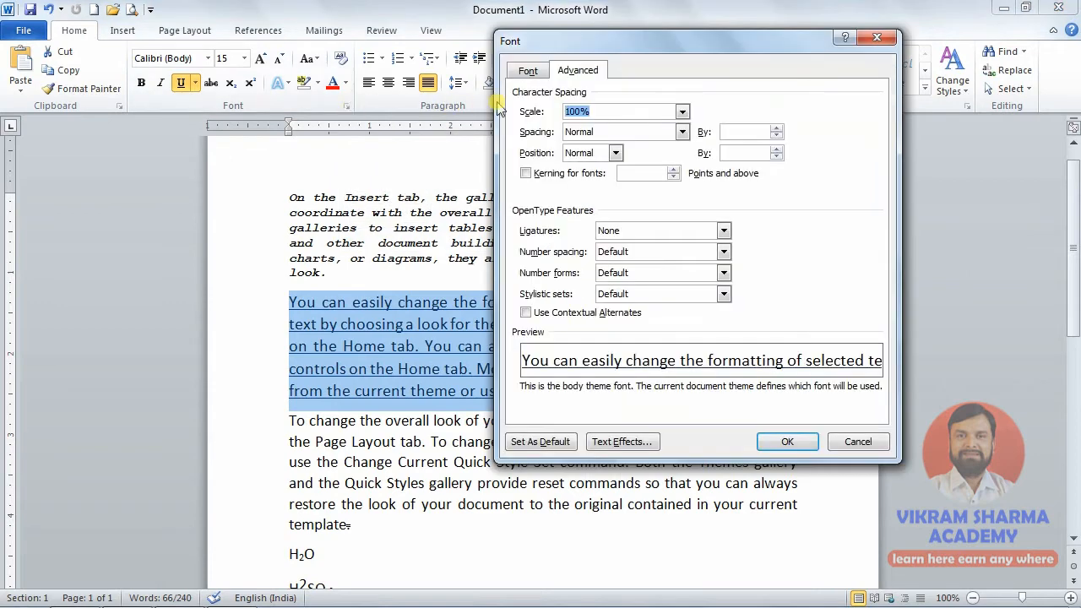
click(526, 71)
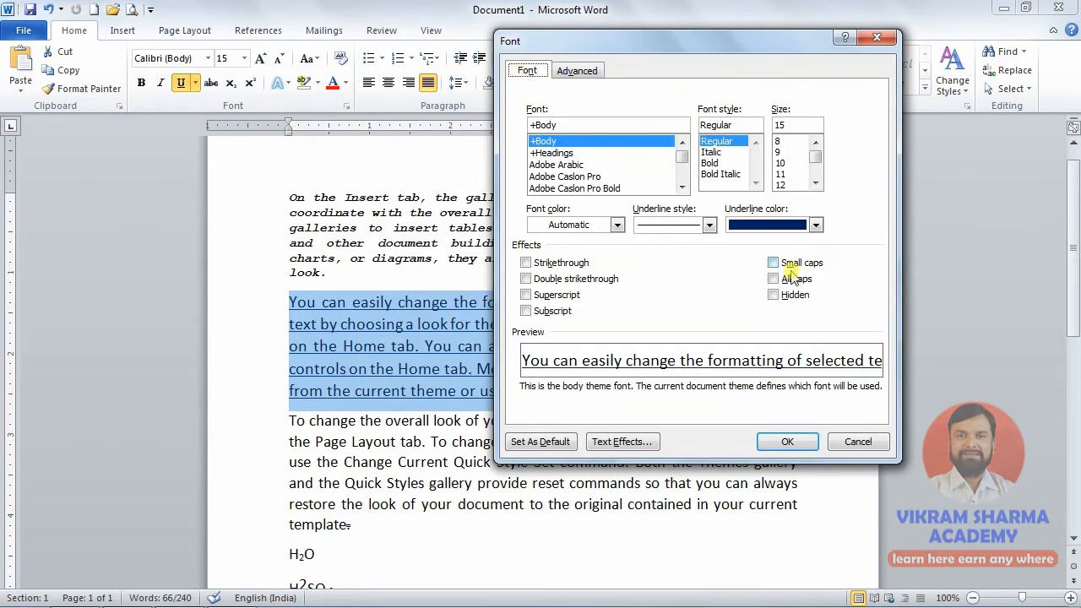
click(774, 295)
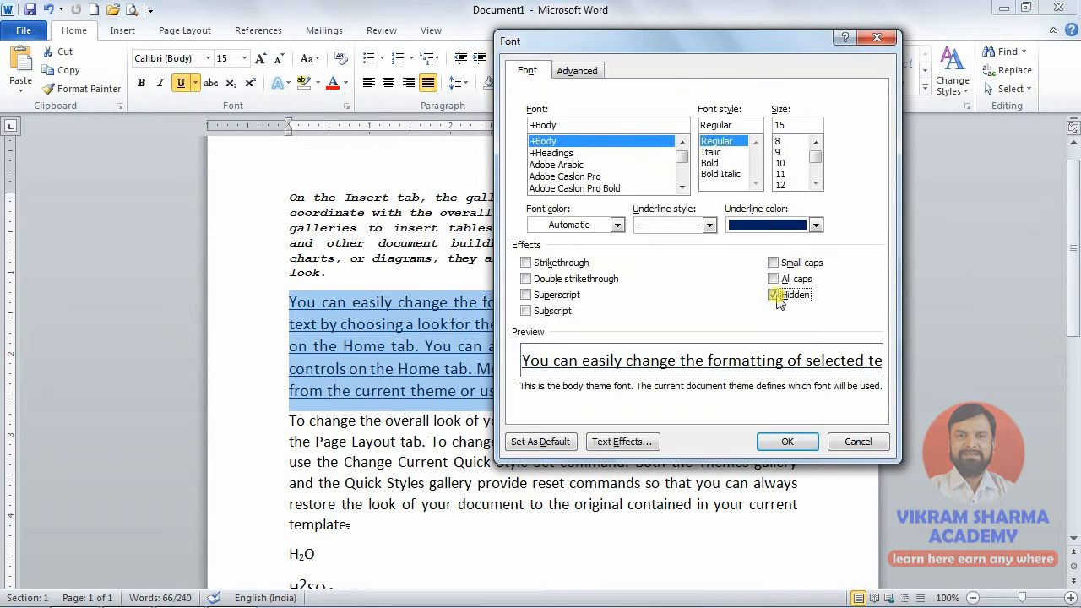
click(804, 443)
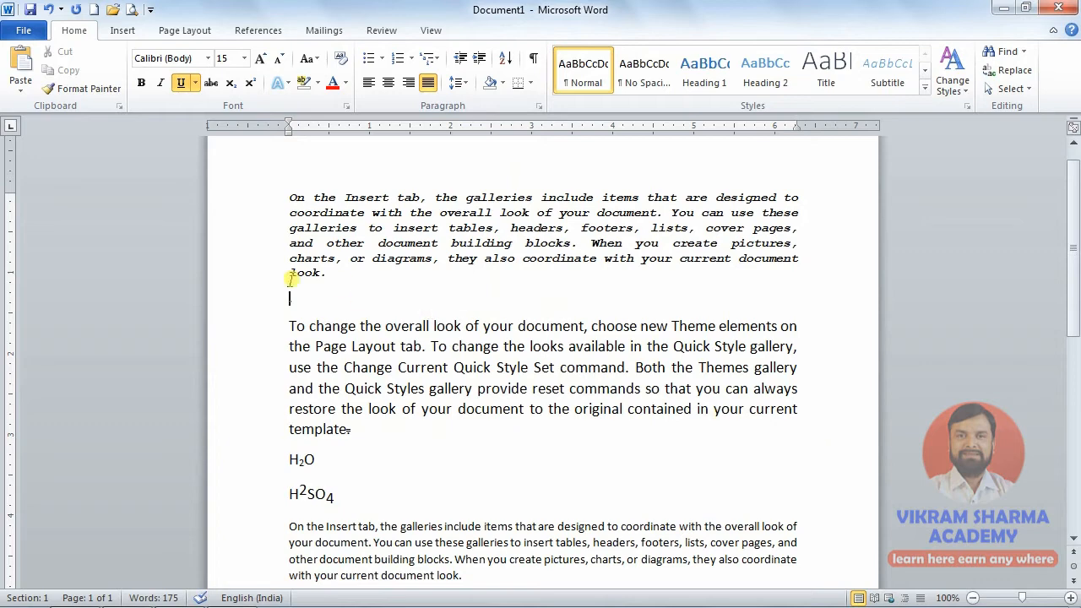
click(47, 9)
- Hide the entire second paragraph, including its final period, with the Hidden effect in the Font dialog
click(747, 393)
drag(747, 394, 291, 301)
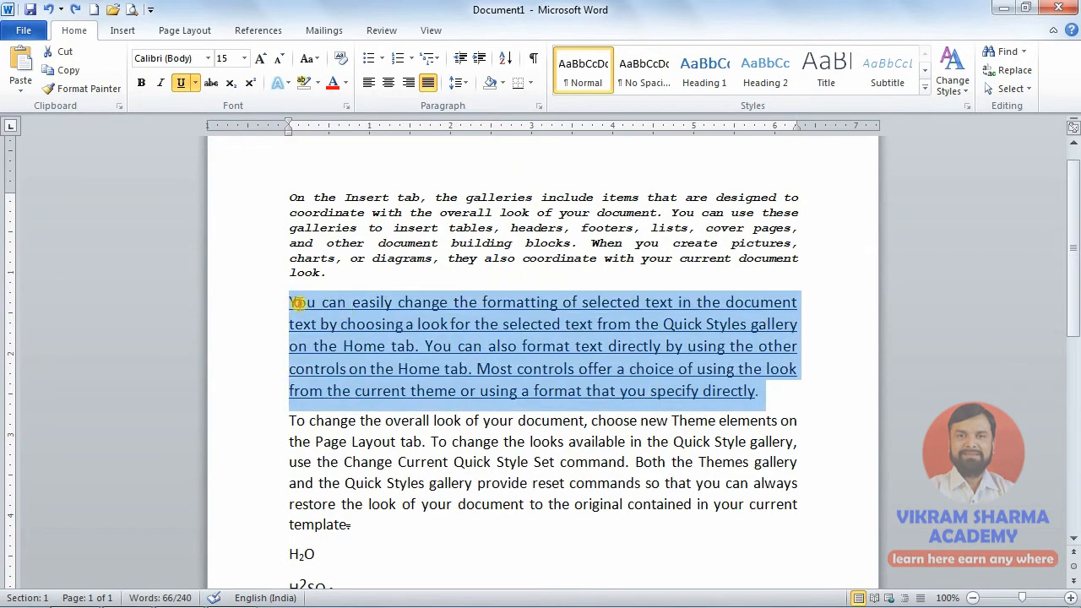
click(346, 106)
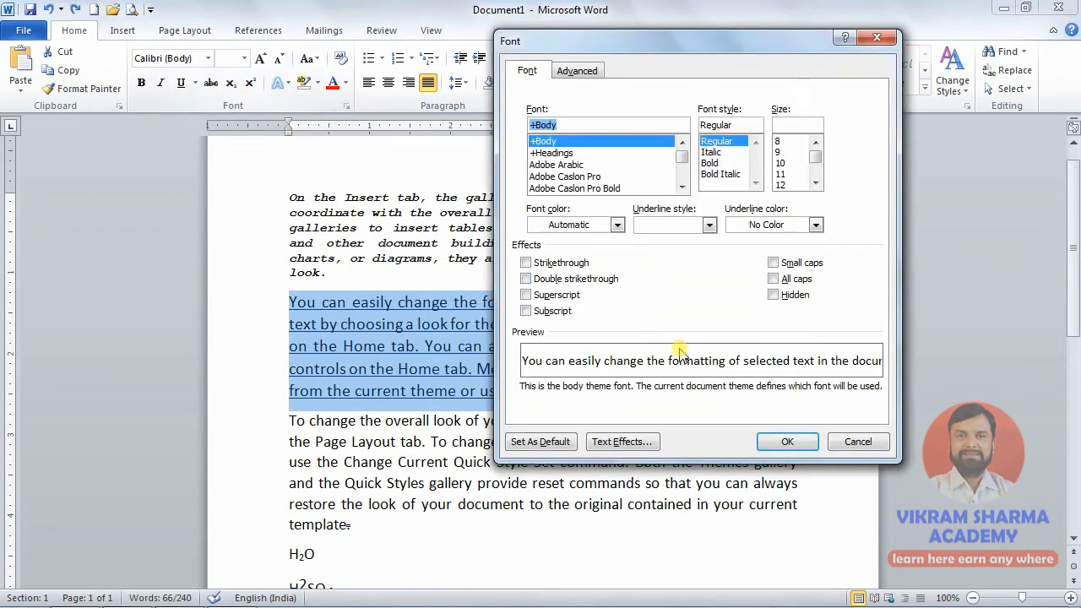
click(774, 294)
click(794, 441)
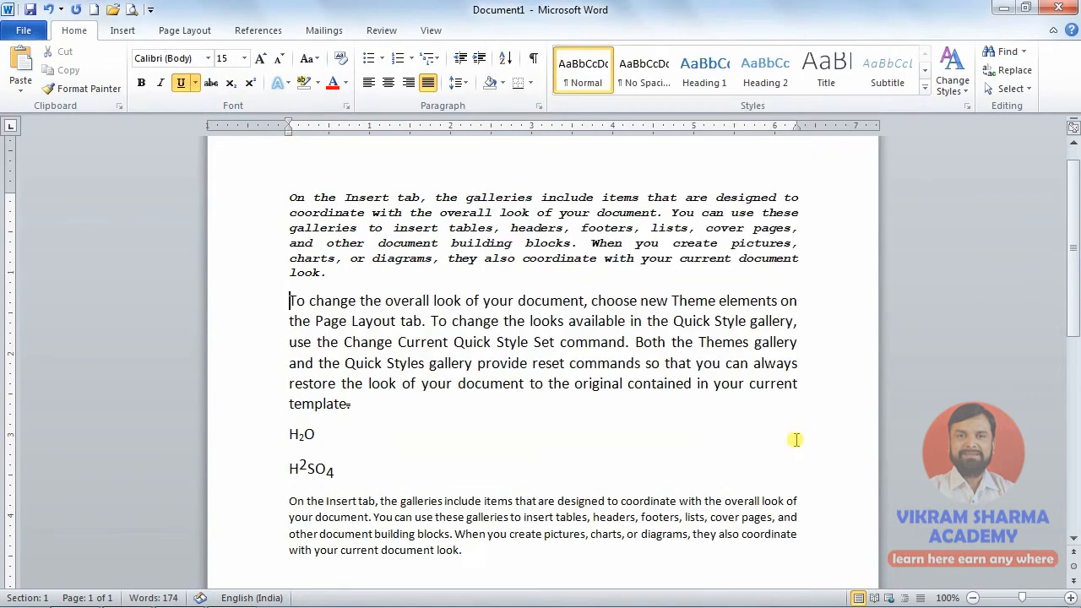
click(378, 325)
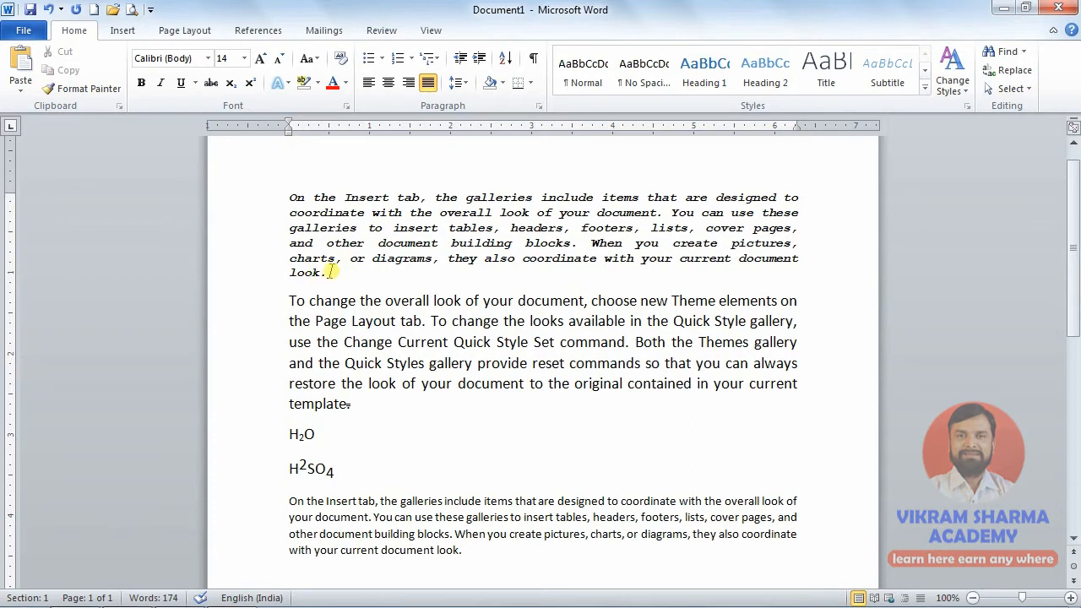
- Reveal the hidden second paragraph by clearing the Hidden effect from the first paragraph's end through the start of the following paragraph
drag(332, 278, 342, 298)
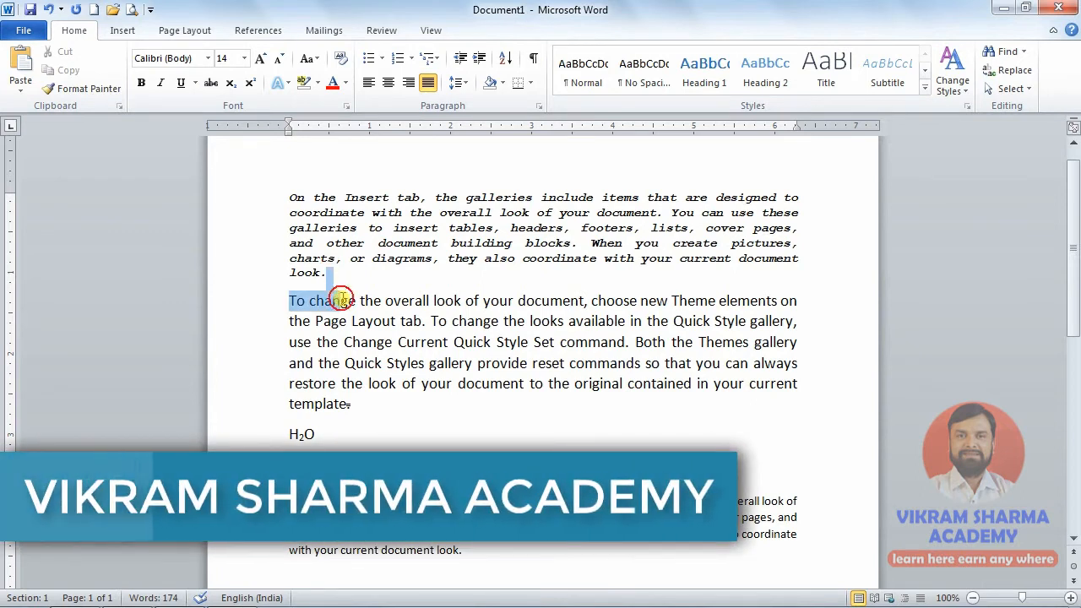
click(346, 108)
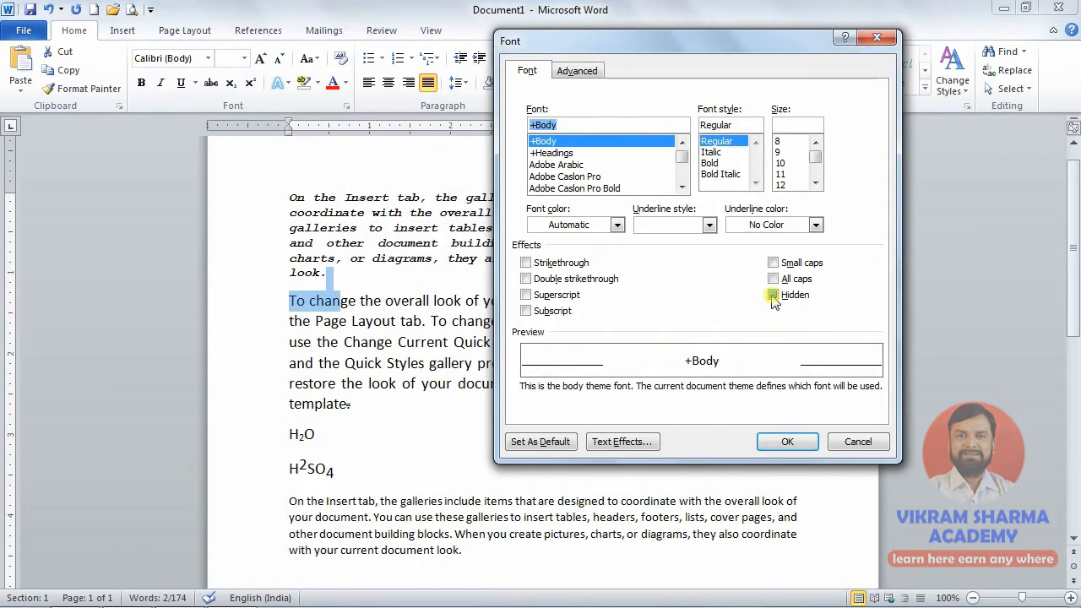
click(775, 298)
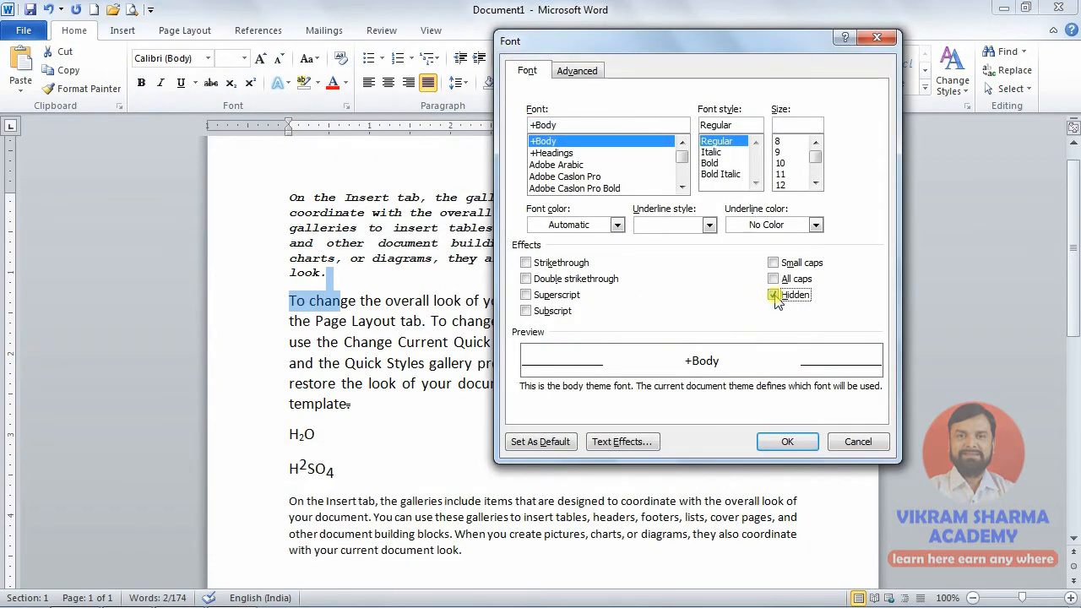
click(787, 443)
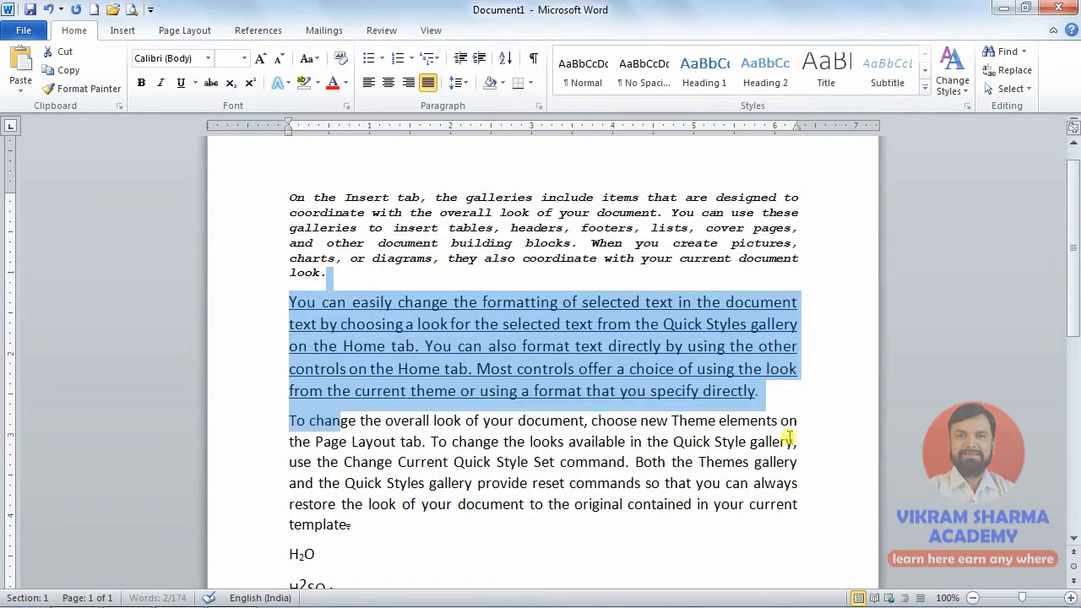
click(353, 346)
- Hide the whole second paragraph directly without opening the Font dialog, and undo the change
drag(289, 302, 760, 395)
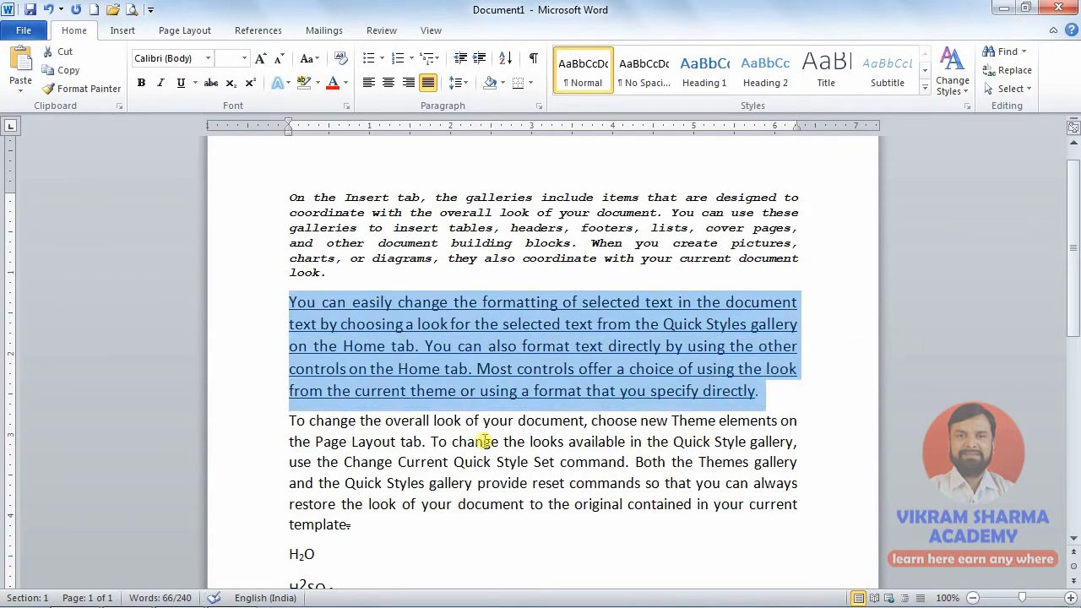
key(Delete)
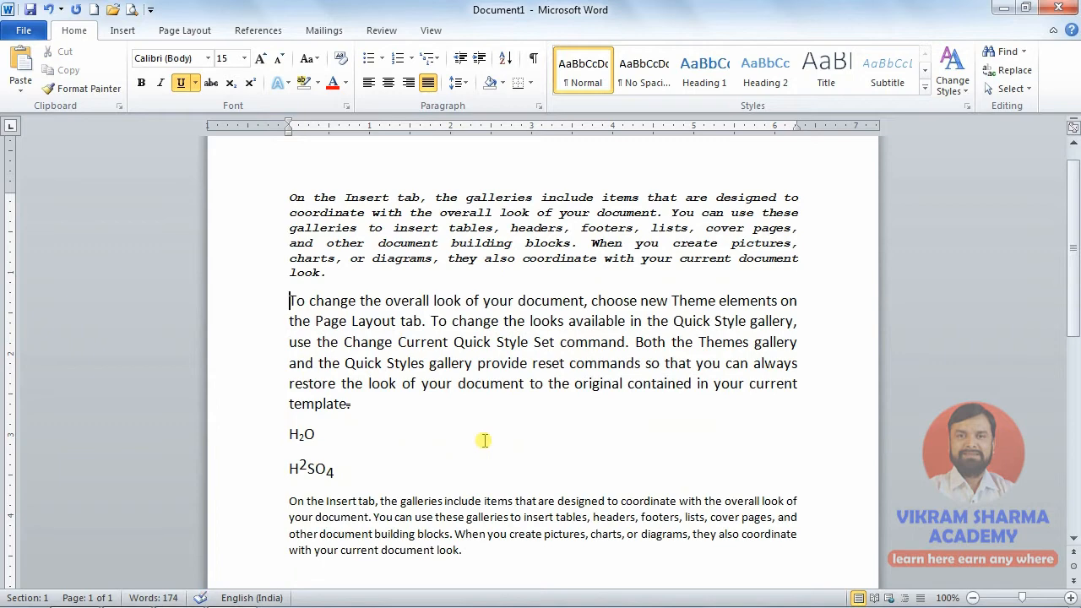
key(ctrl+z)
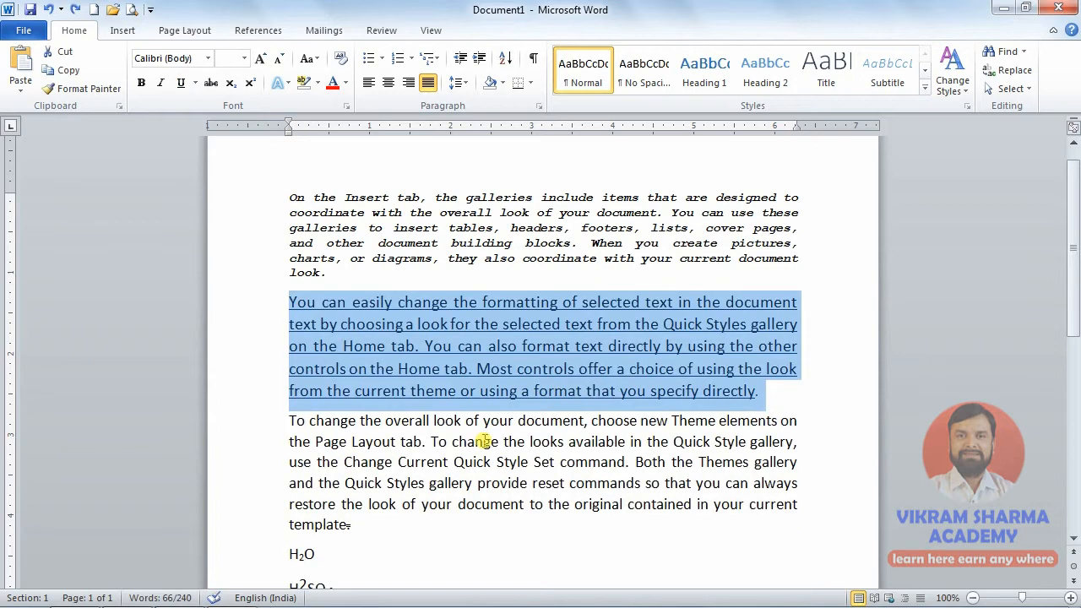
scroll(374, 233, up, 1)
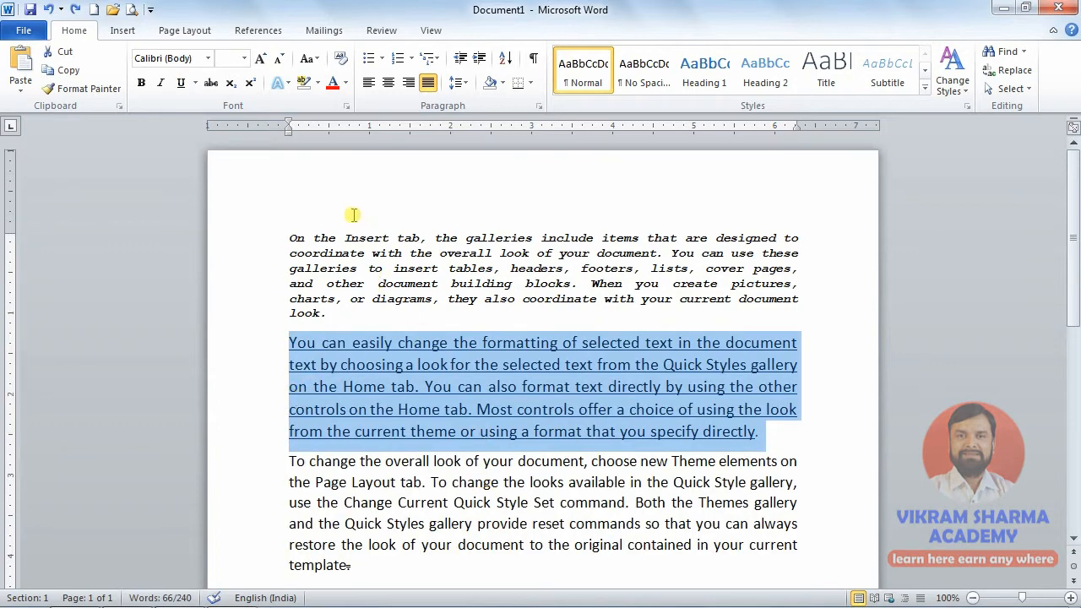
click(351, 212)
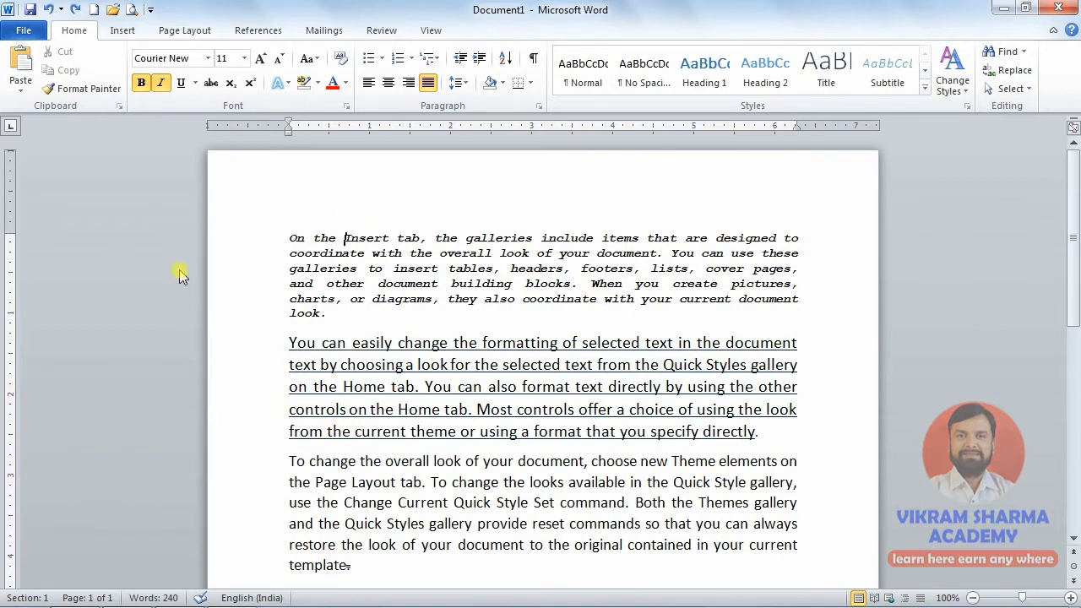
- Hide the second paragraph, and also the third paragraph starting from the end of the first, without using the Font dialog
drag(289, 343, 761, 432)
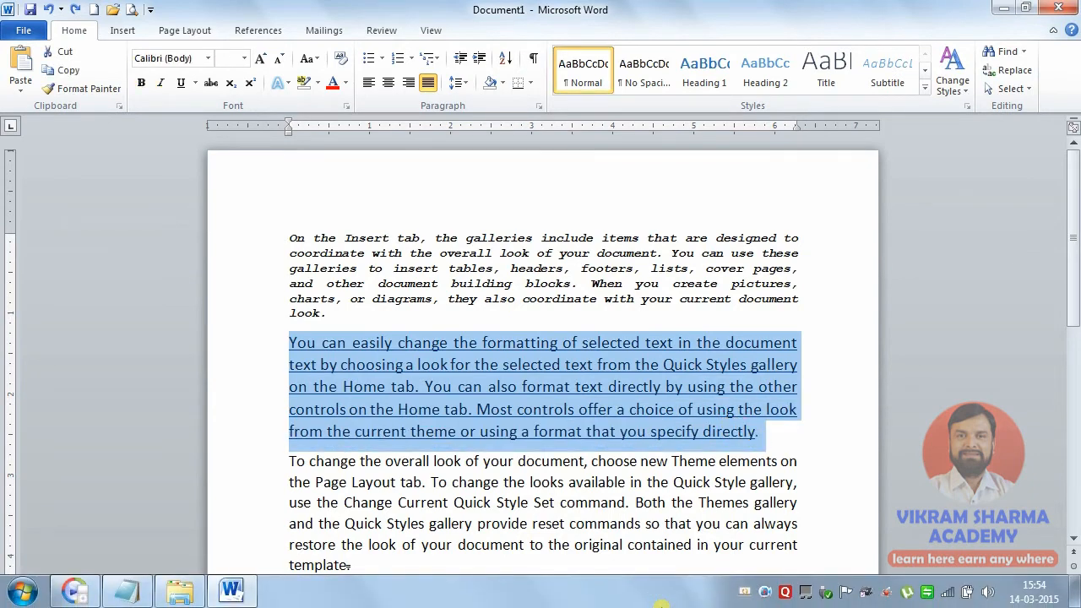
key(Delete)
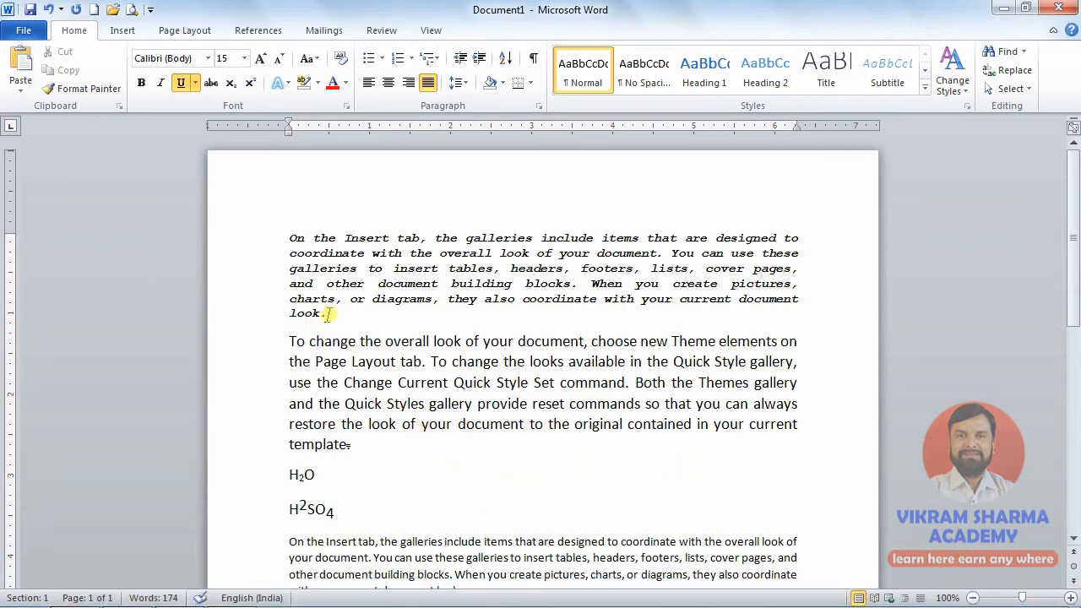
drag(330, 324, 391, 451)
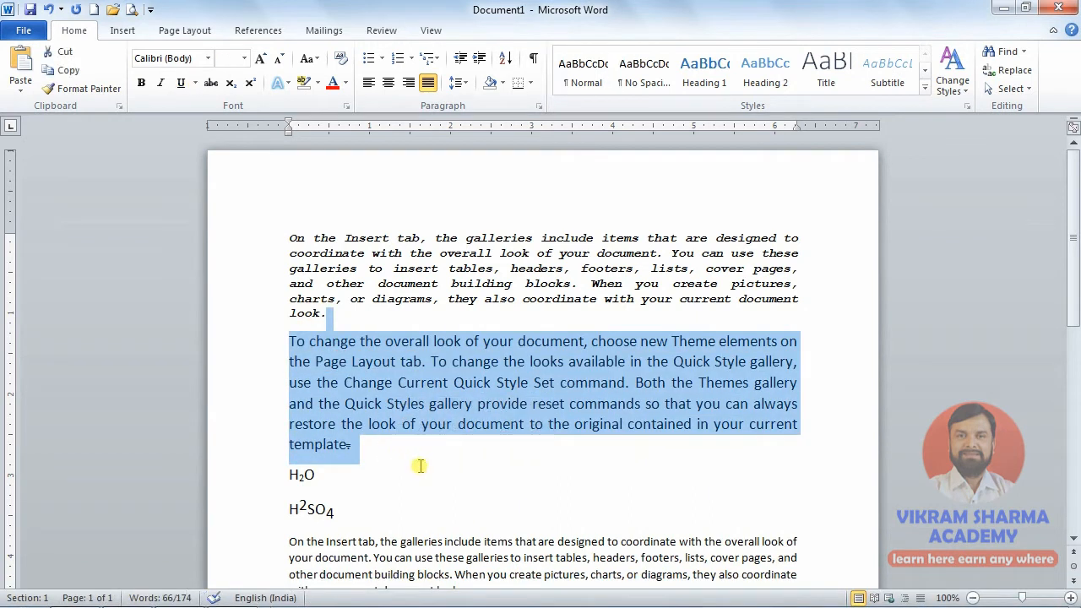
key(Delete)
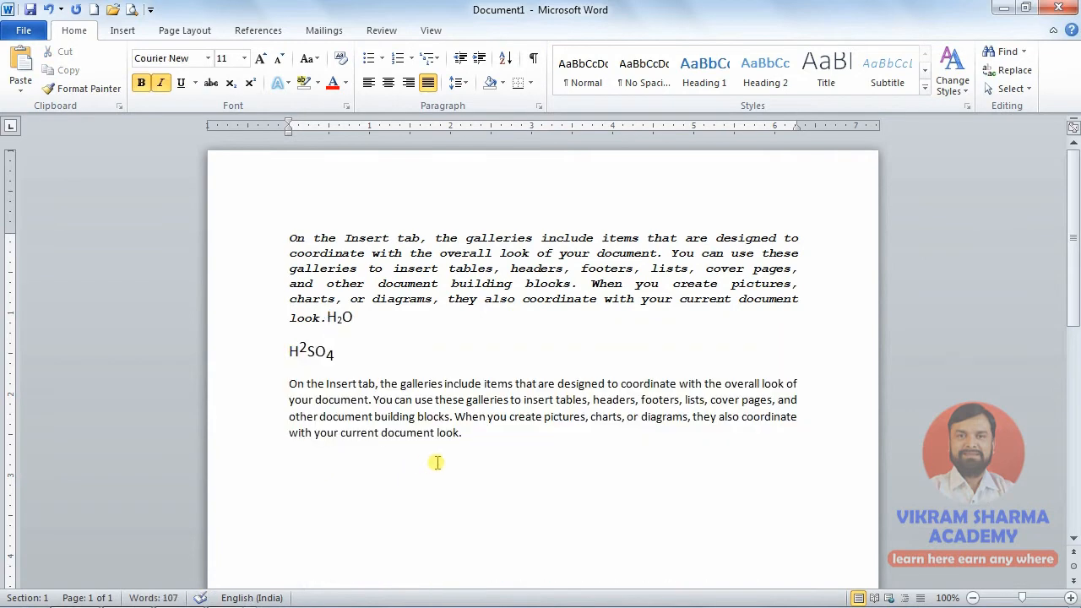
- Reveal the hidden second and third paragraphs by clearing the Hidden effect across the line containing "look." and H2O
drag(382, 319, 309, 314)
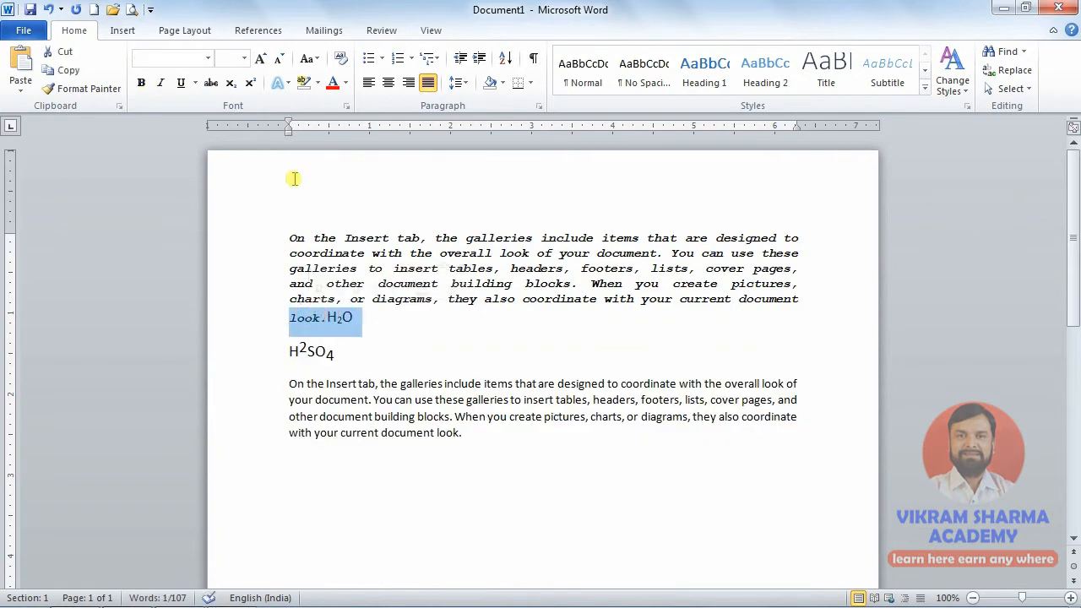
click(346, 108)
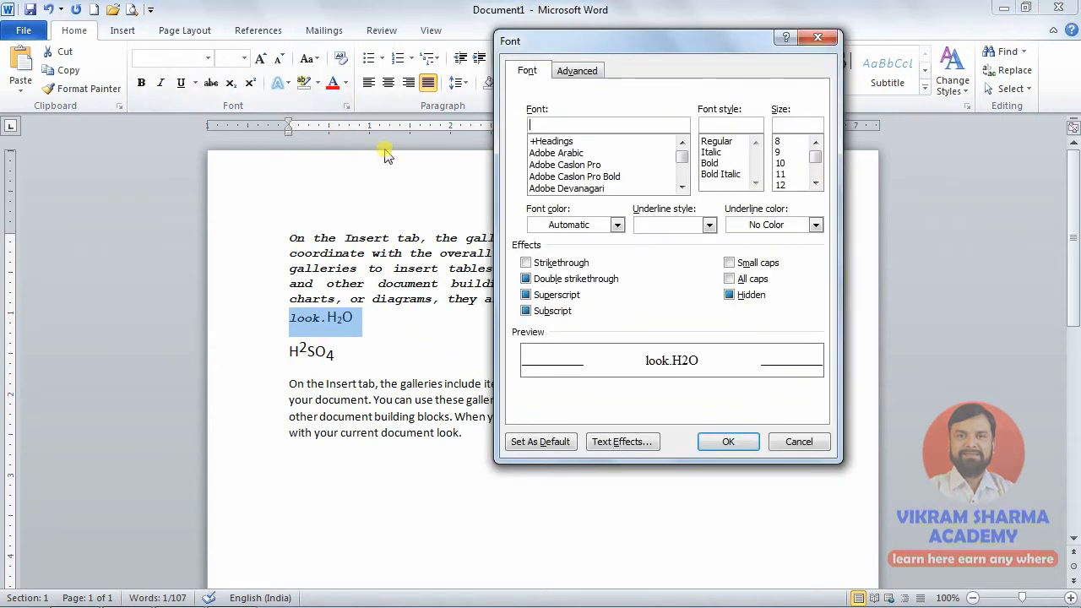
click(731, 295)
click(726, 441)
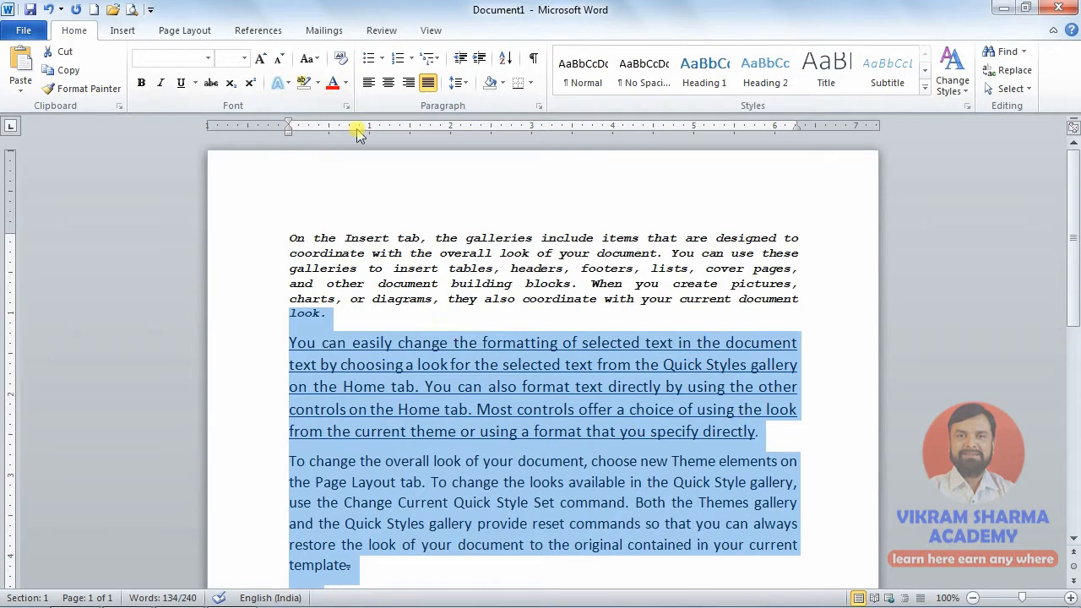
click(346, 267)
- Scale the first paragraph's character width to 150% in the advanced character spacing settings
drag(326, 314, 288, 232)
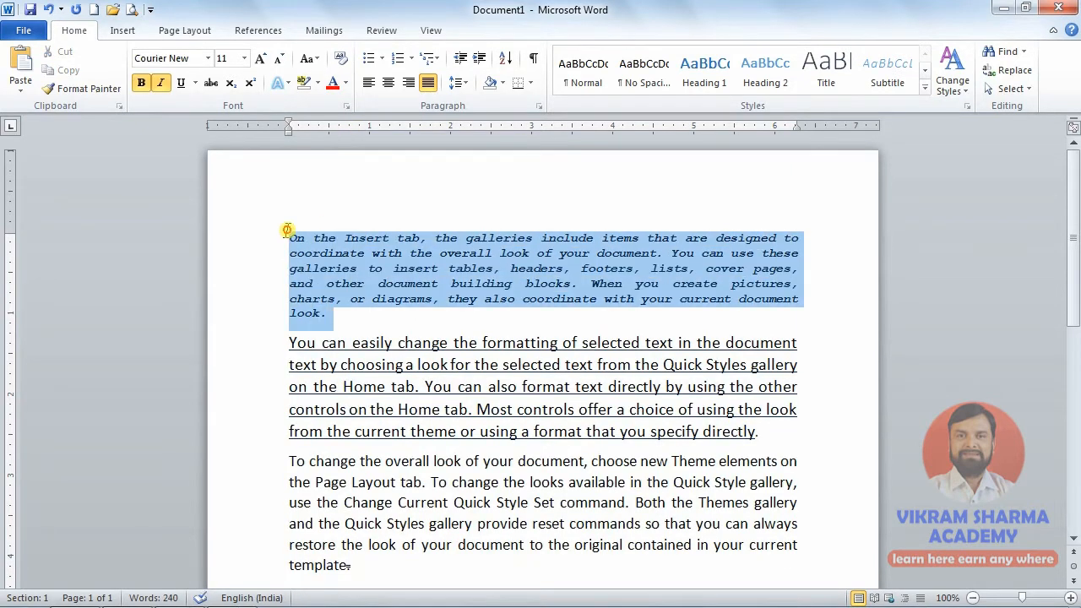
click(346, 107)
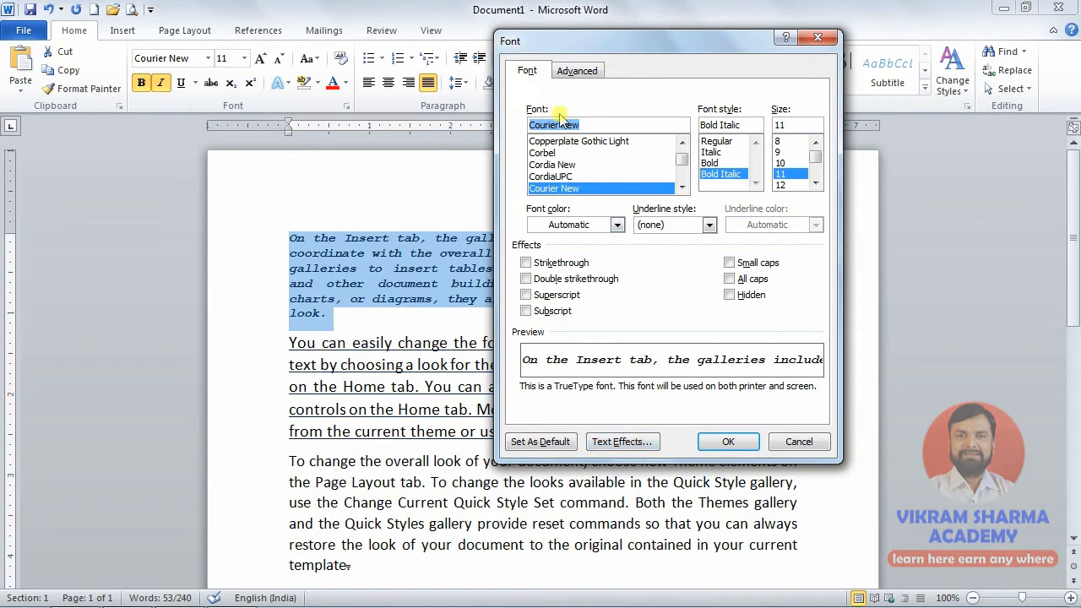
click(581, 71)
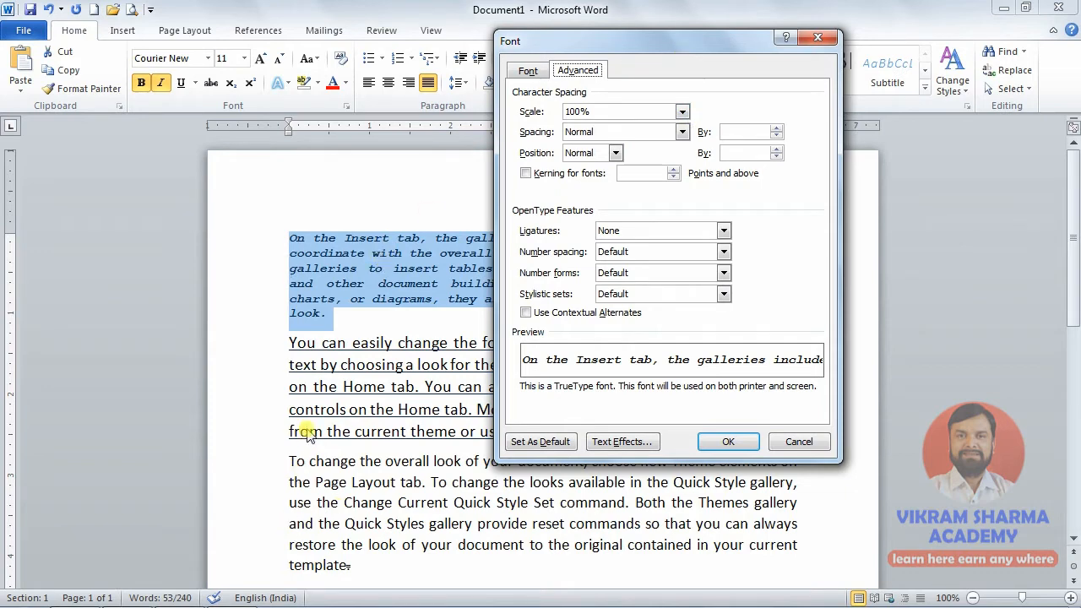
click(297, 471)
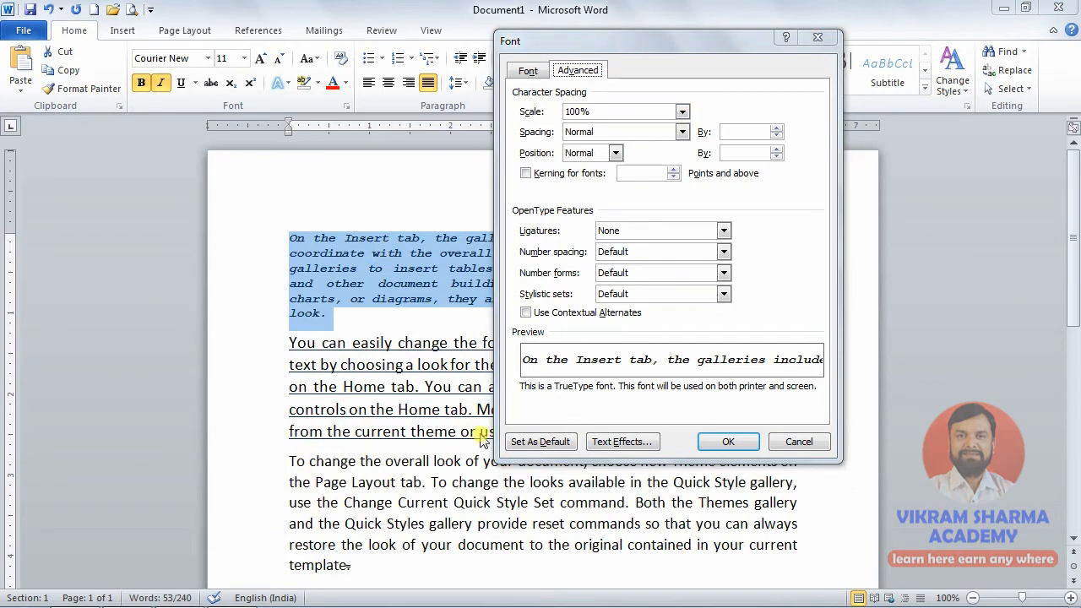
click(682, 113)
click(591, 137)
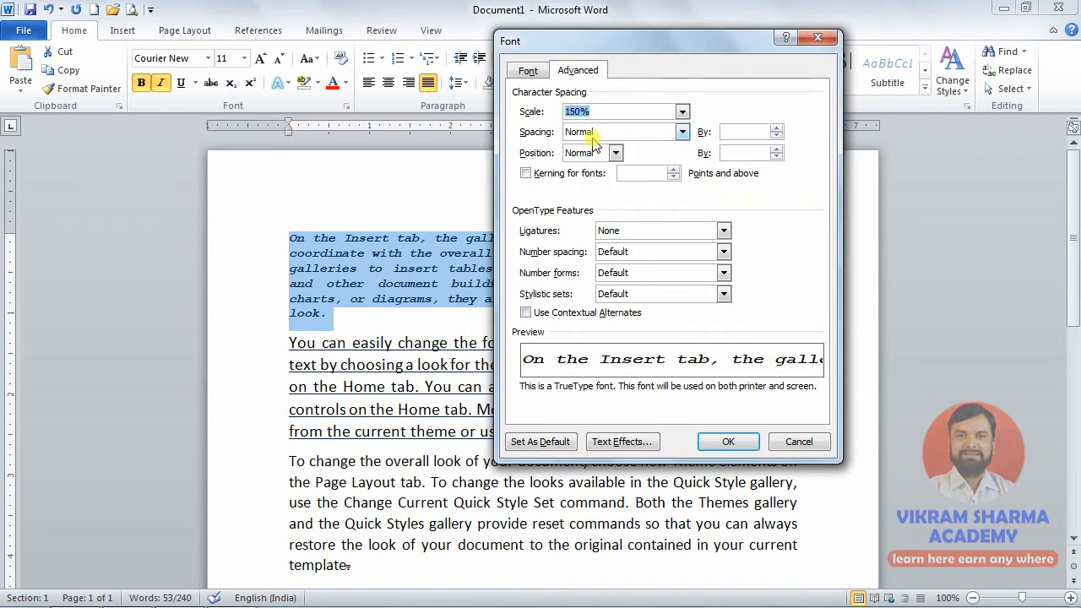
click(720, 441)
scroll(456, 304, down, 2)
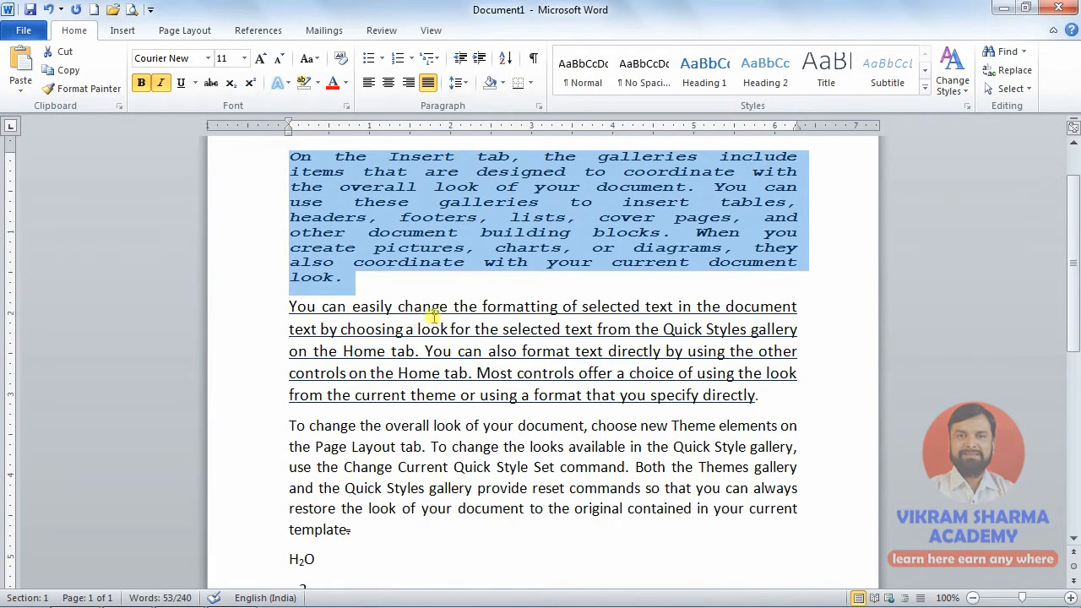
click(377, 283)
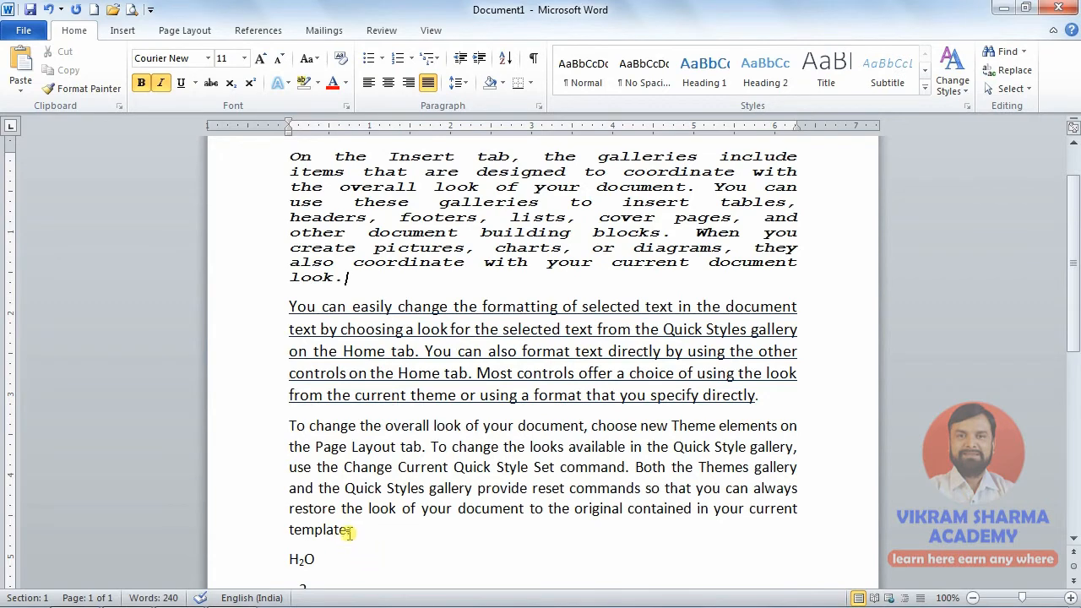
- Scale the character width of the third paragraph, beginning "To change the overall look", to 90%
drag(346, 532, 309, 482)
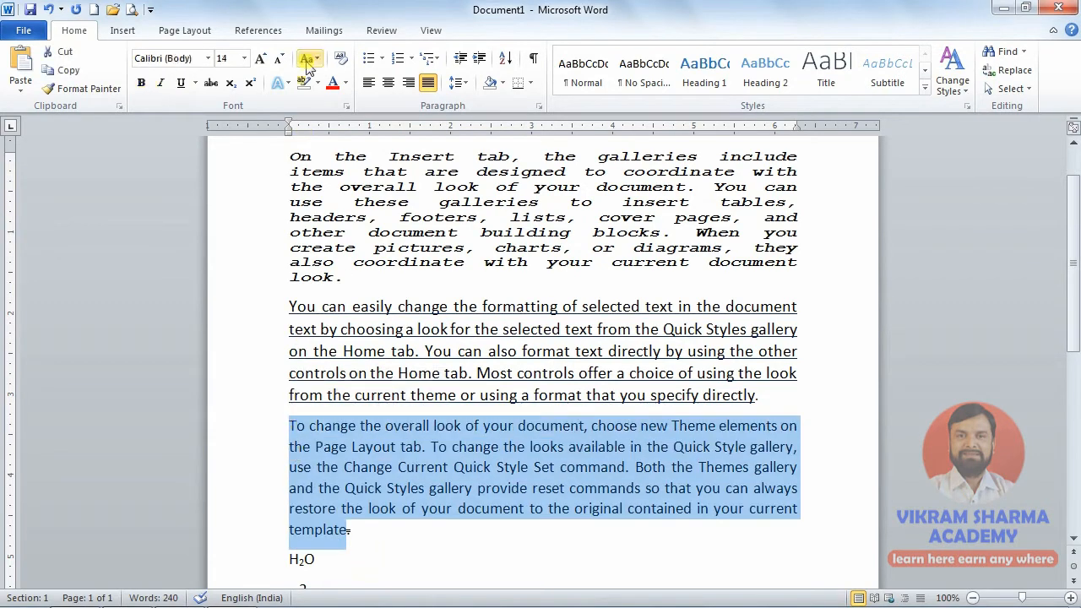
click(345, 106)
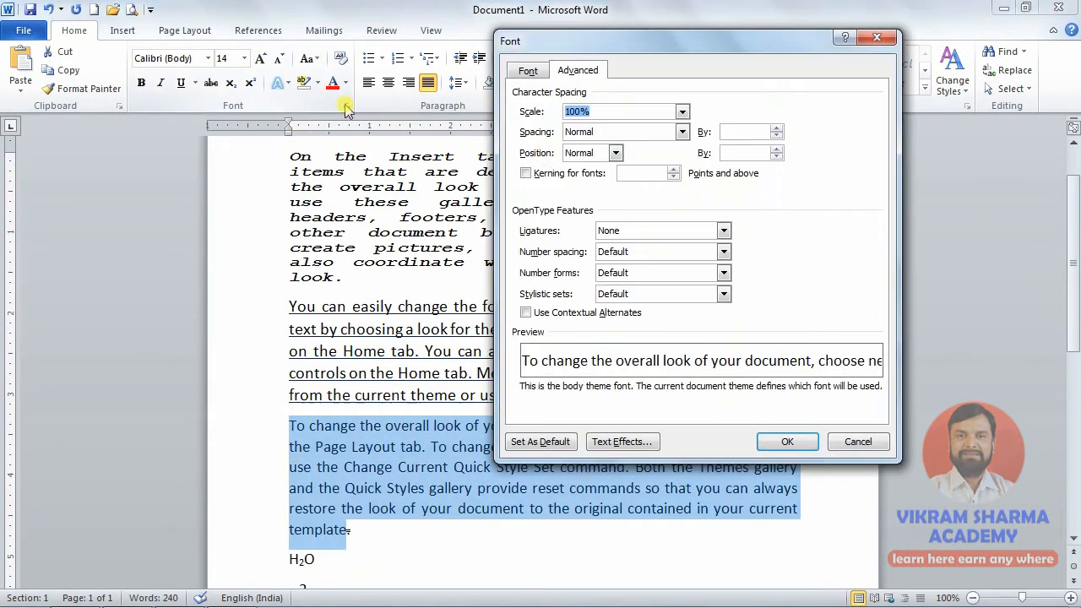
click(682, 111)
click(605, 162)
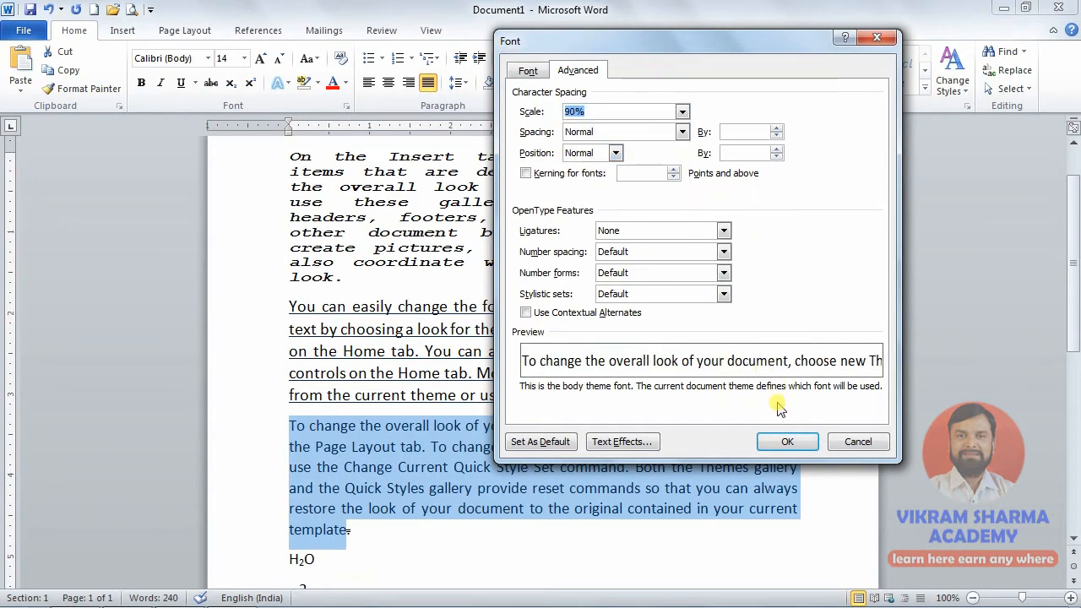
click(786, 442)
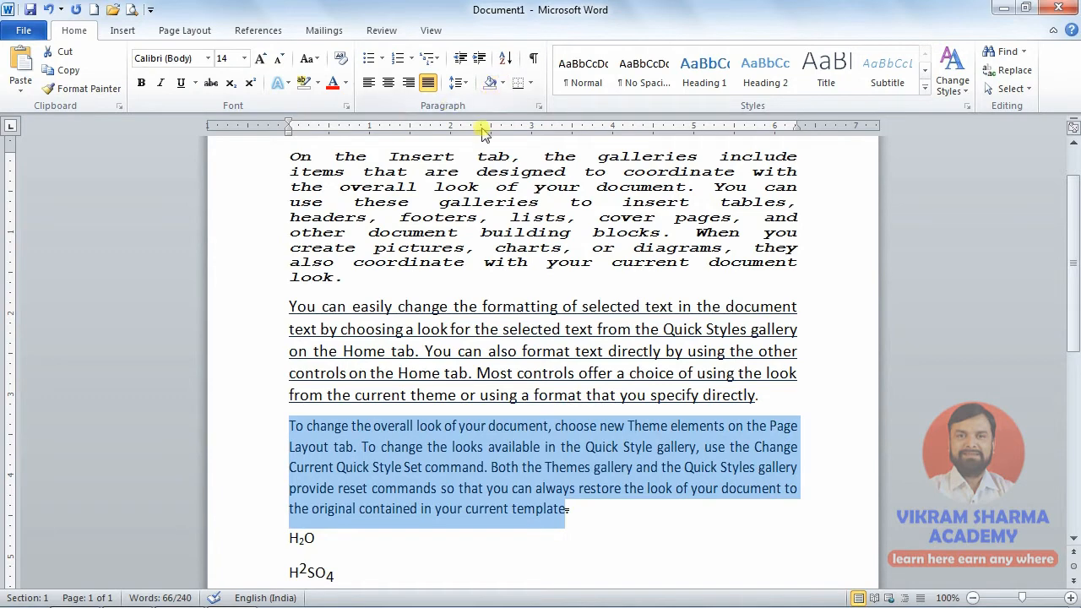
- Reduce the third paragraph's character scale to 80%
click(347, 106)
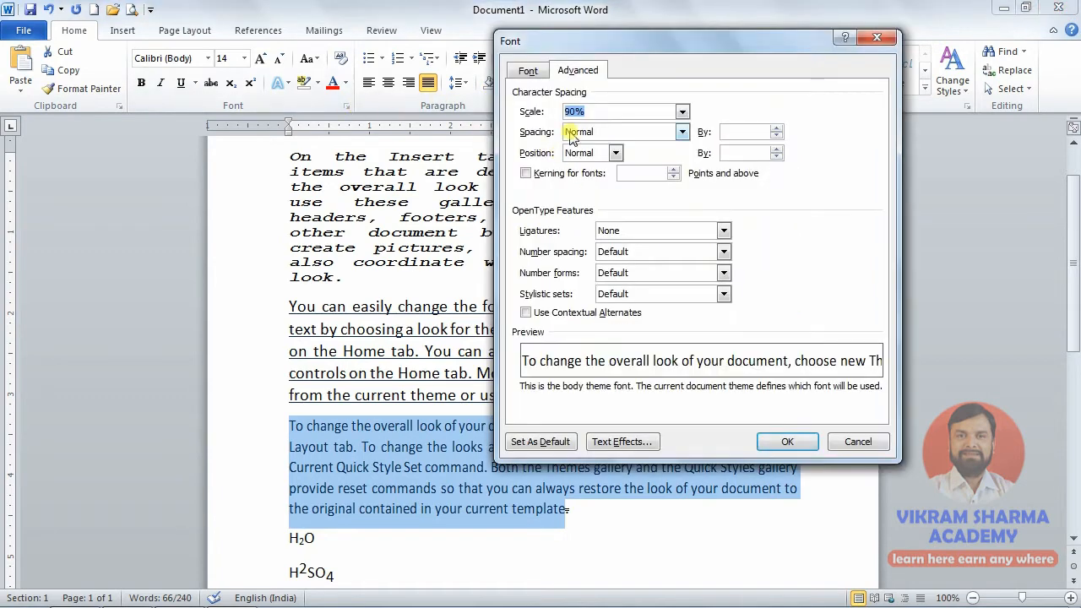
click(682, 112)
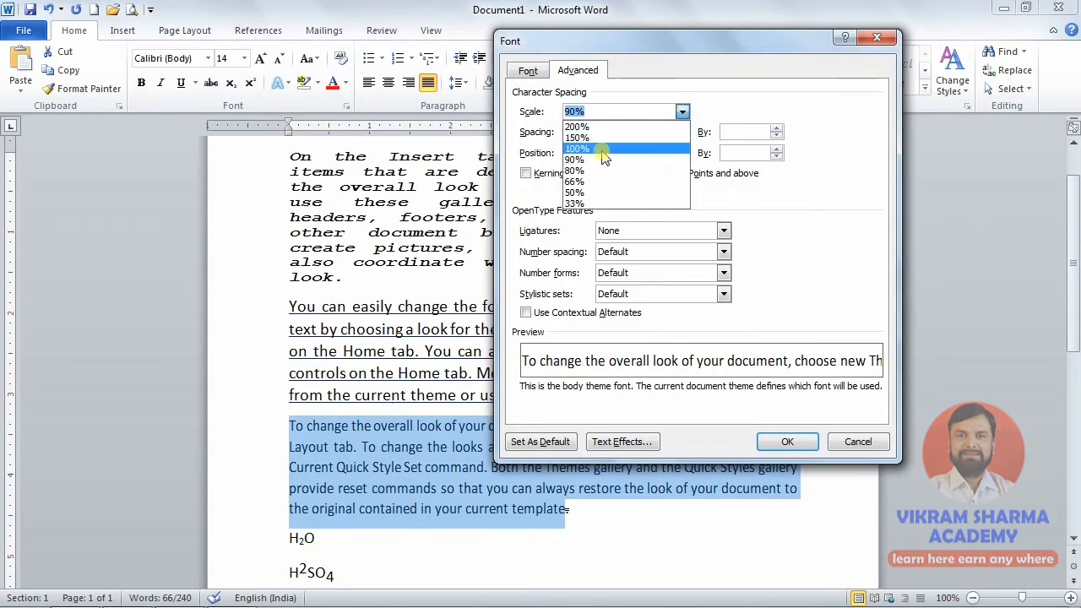
click(607, 172)
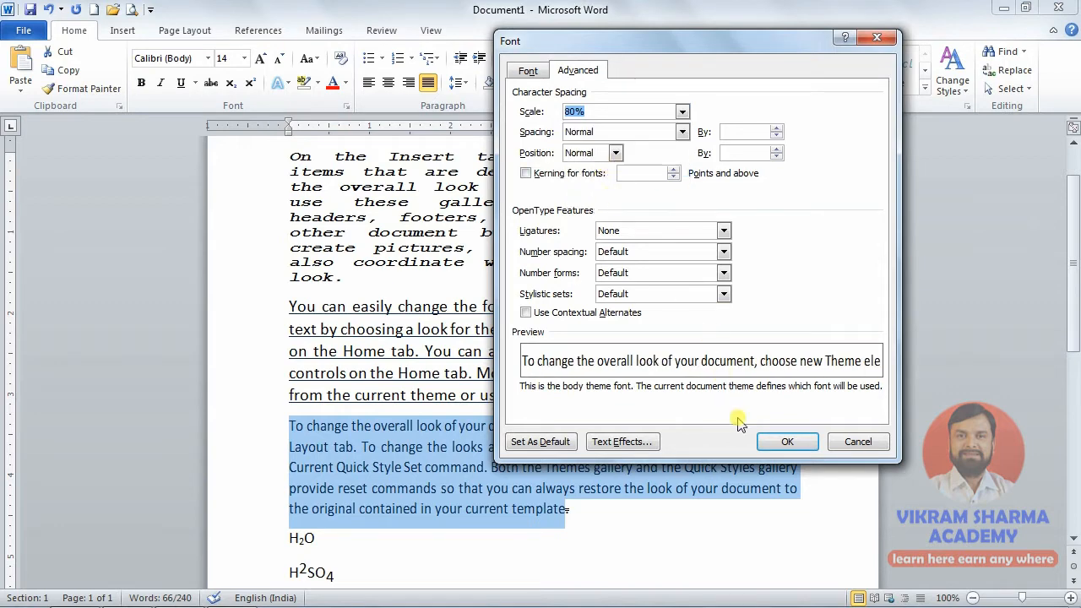
click(778, 442)
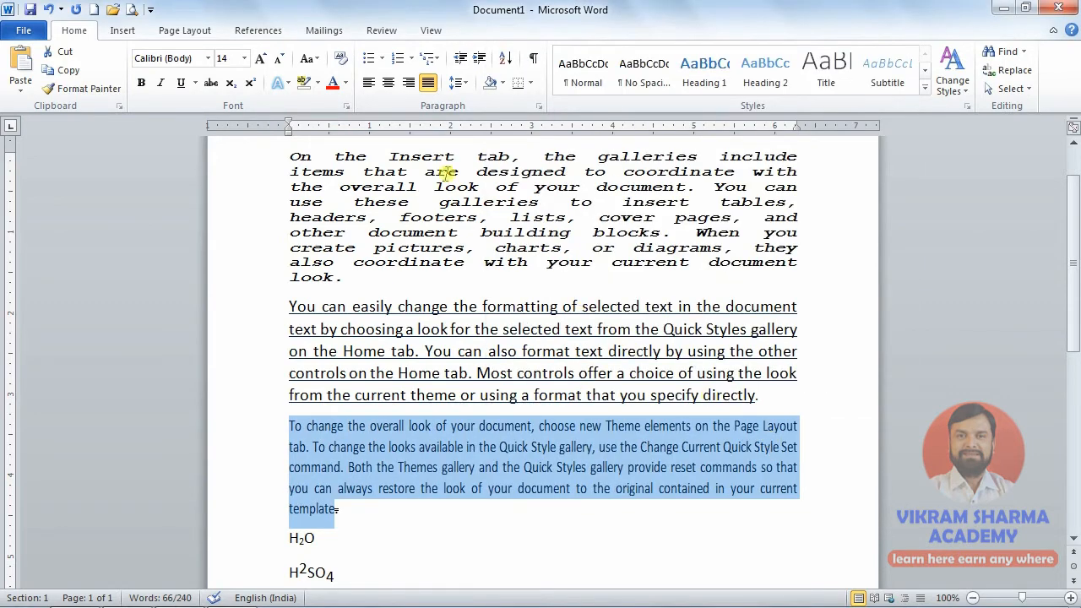
- Restore the third paragraph's character scale to 100%
click(346, 105)
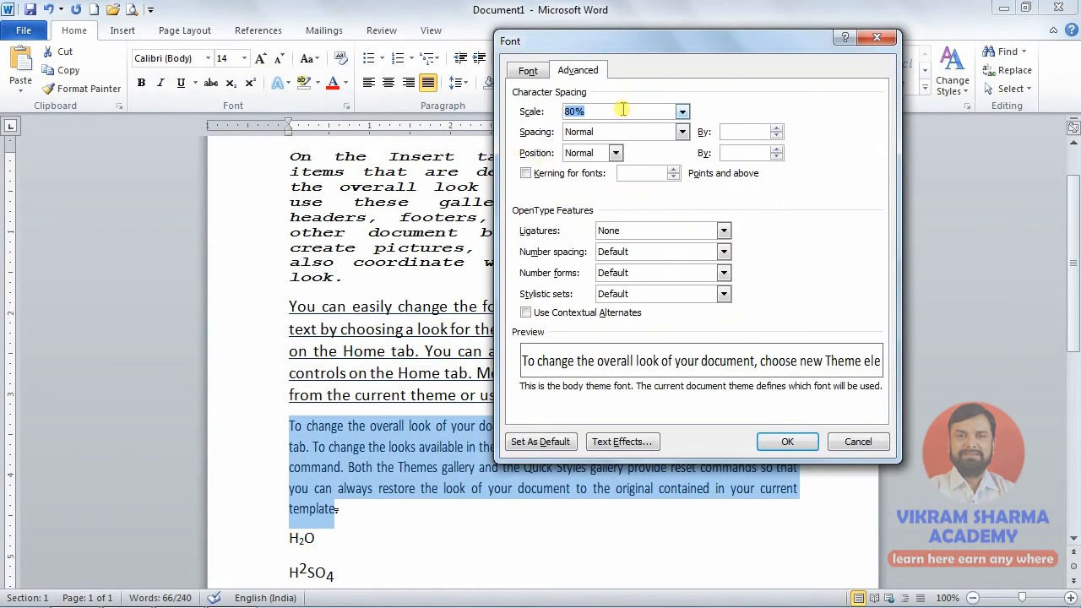
click(682, 112)
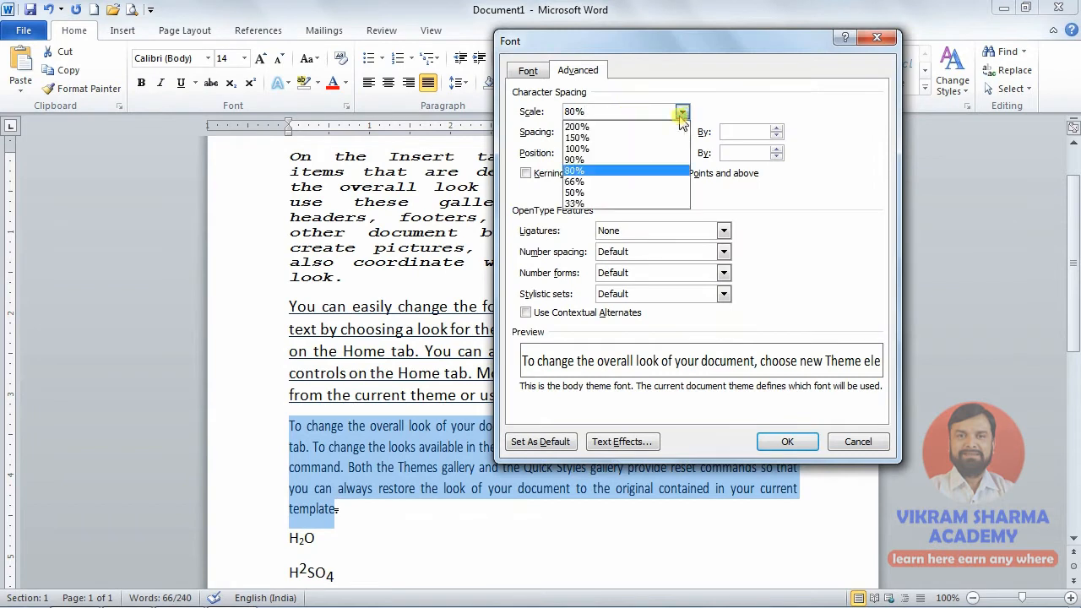
click(605, 150)
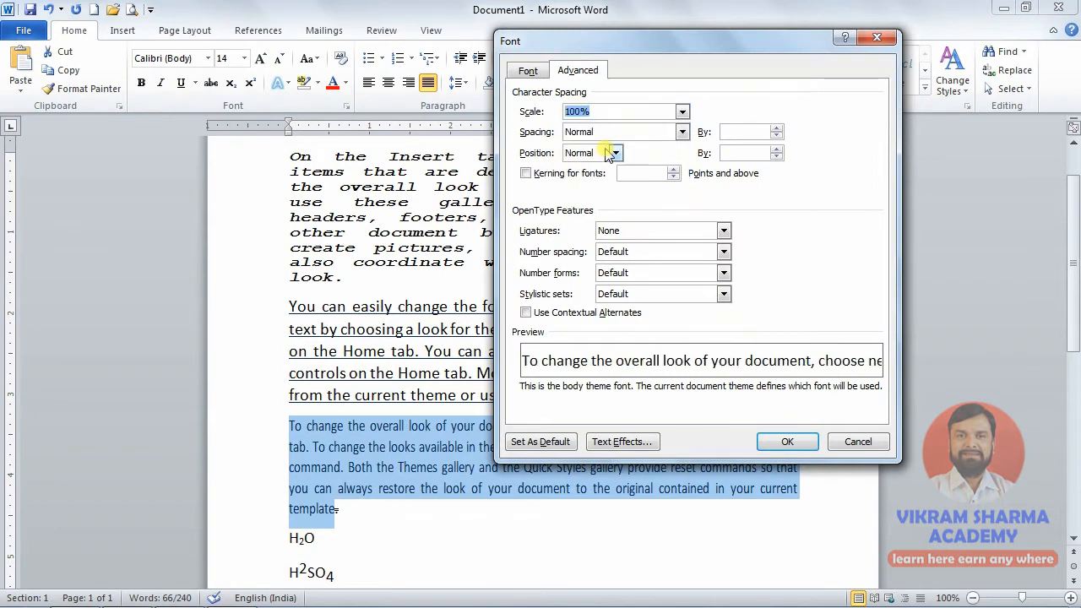
click(773, 442)
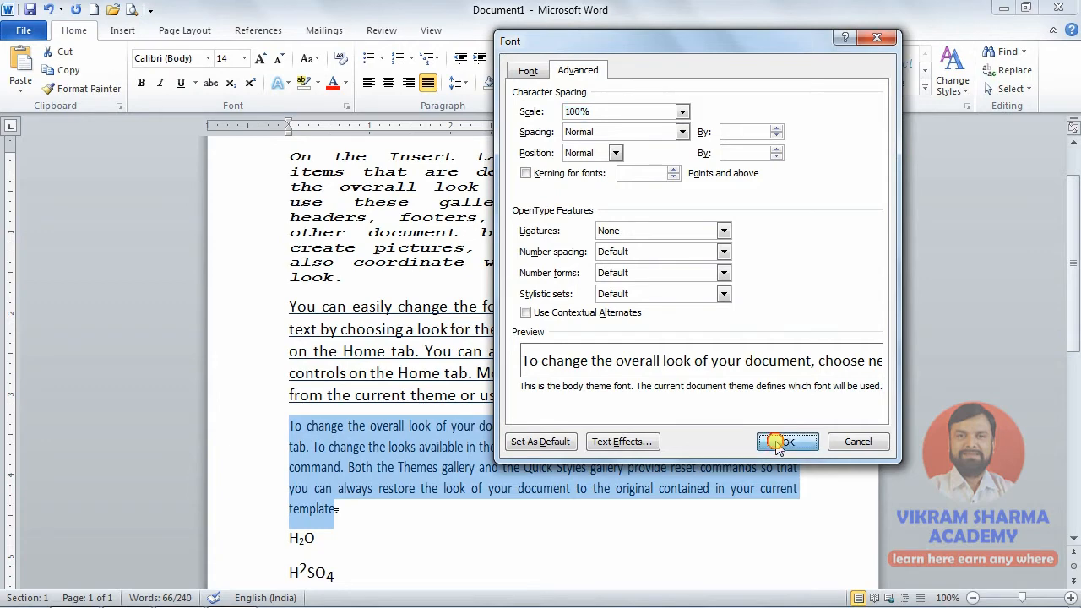
- Expand the third paragraph's character spacing by 2 pt, keeping the scale at 100%
click(345, 106)
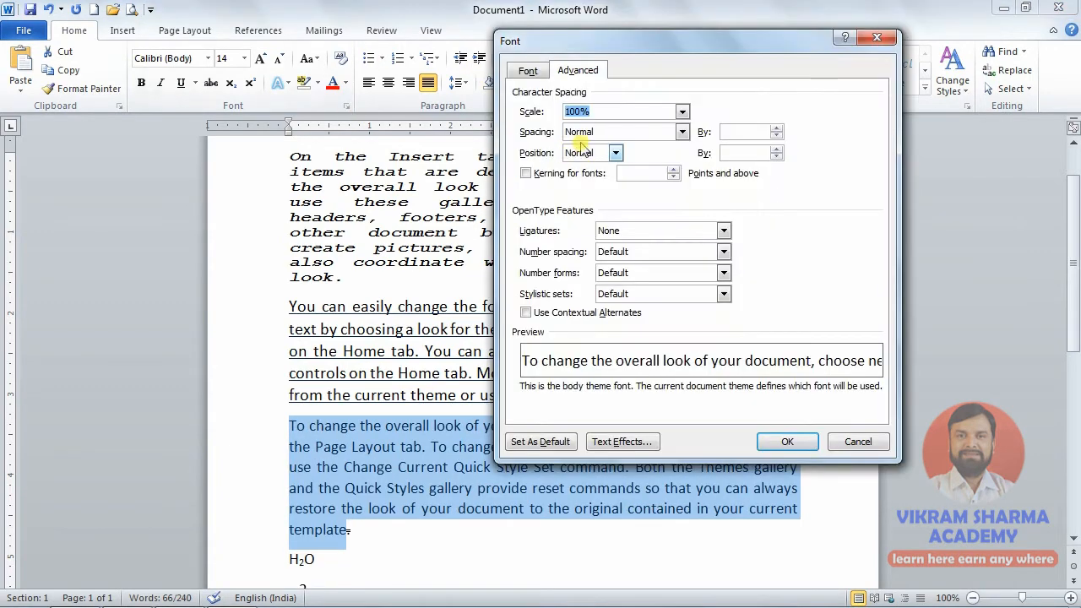
click(682, 112)
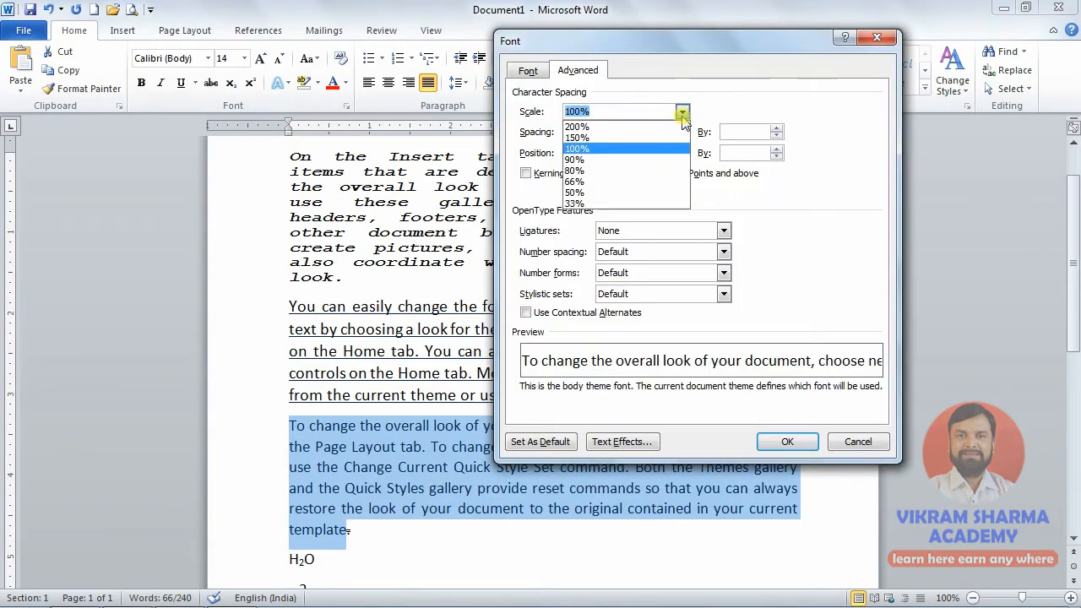
click(683, 115)
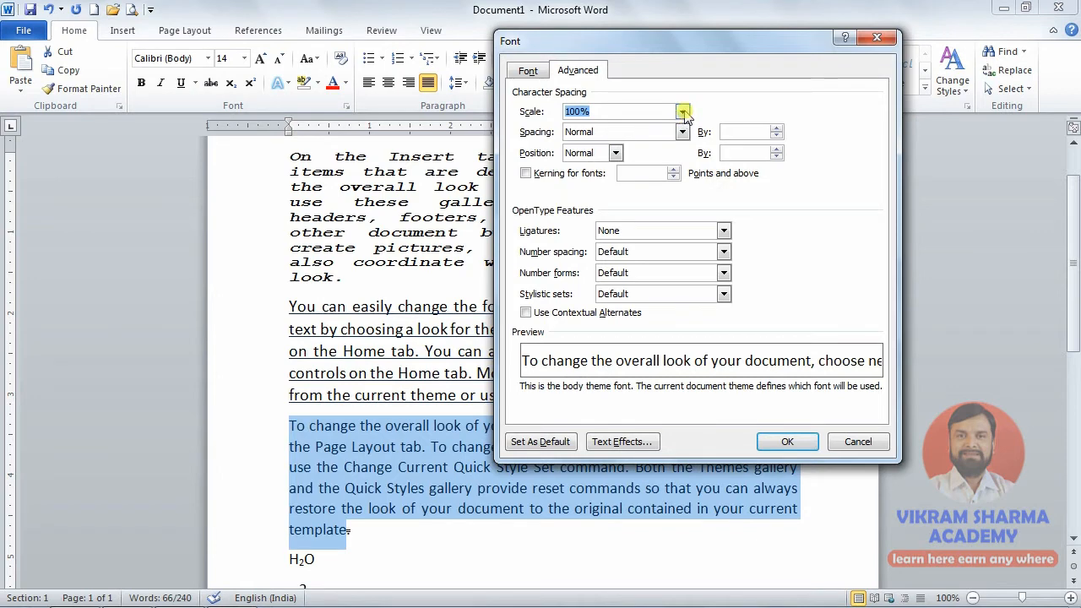
click(683, 133)
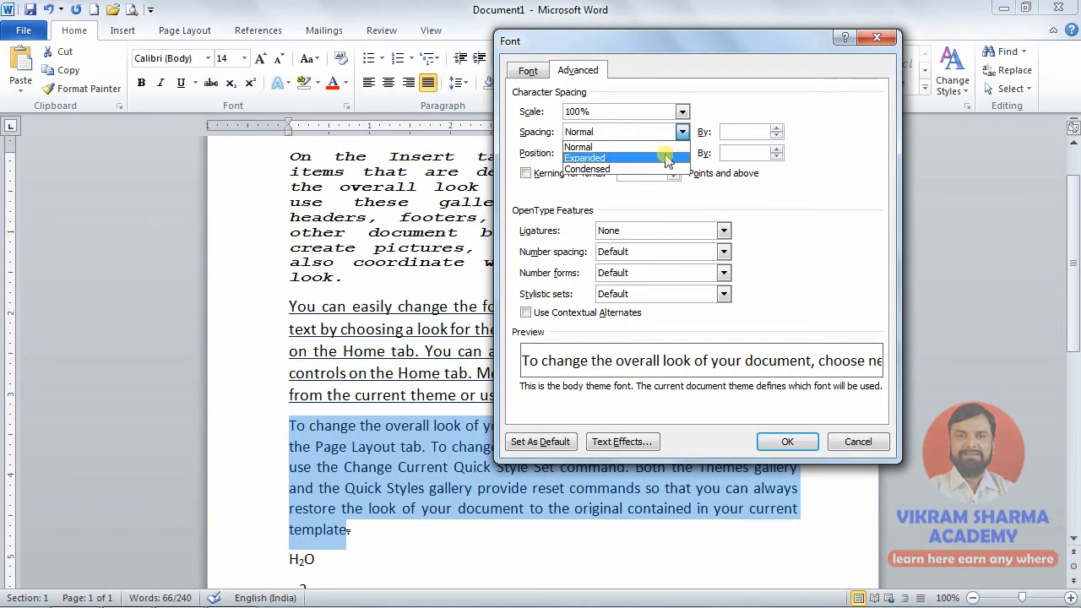
click(668, 158)
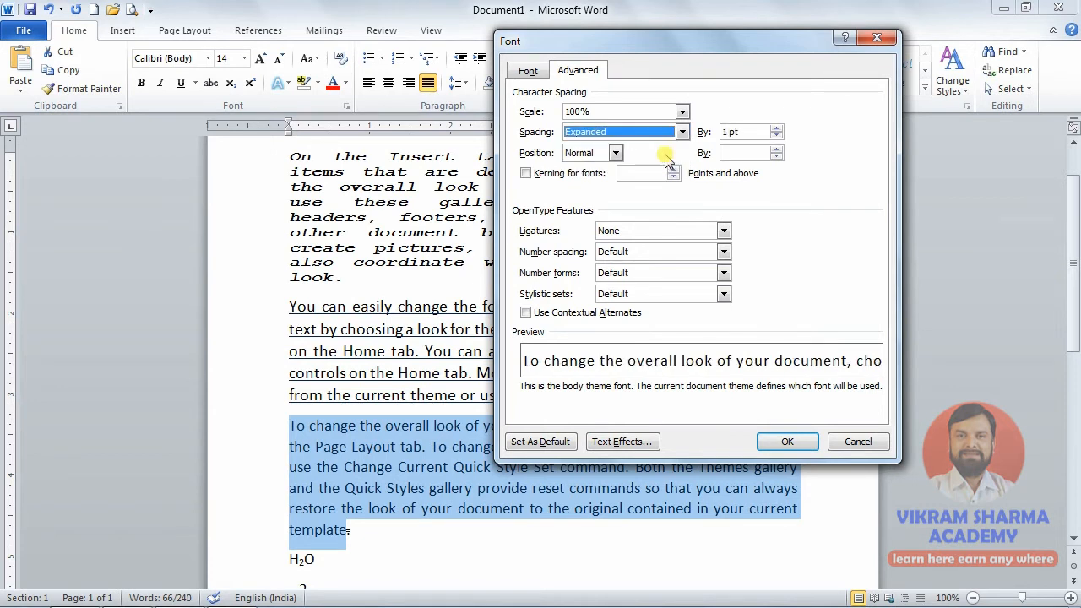
click(777, 131)
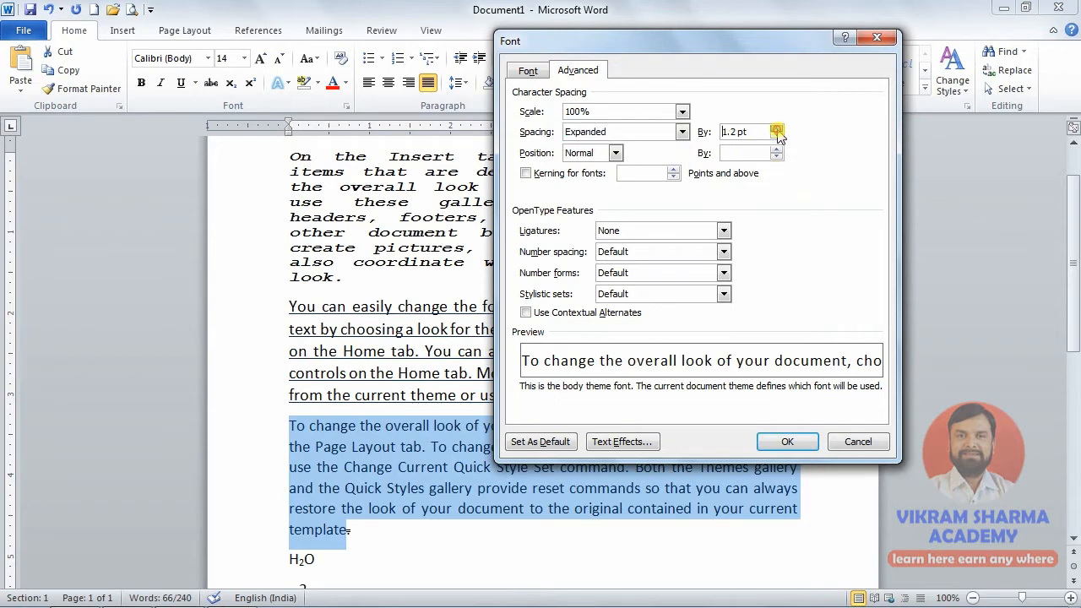
click(777, 131)
click(776, 131)
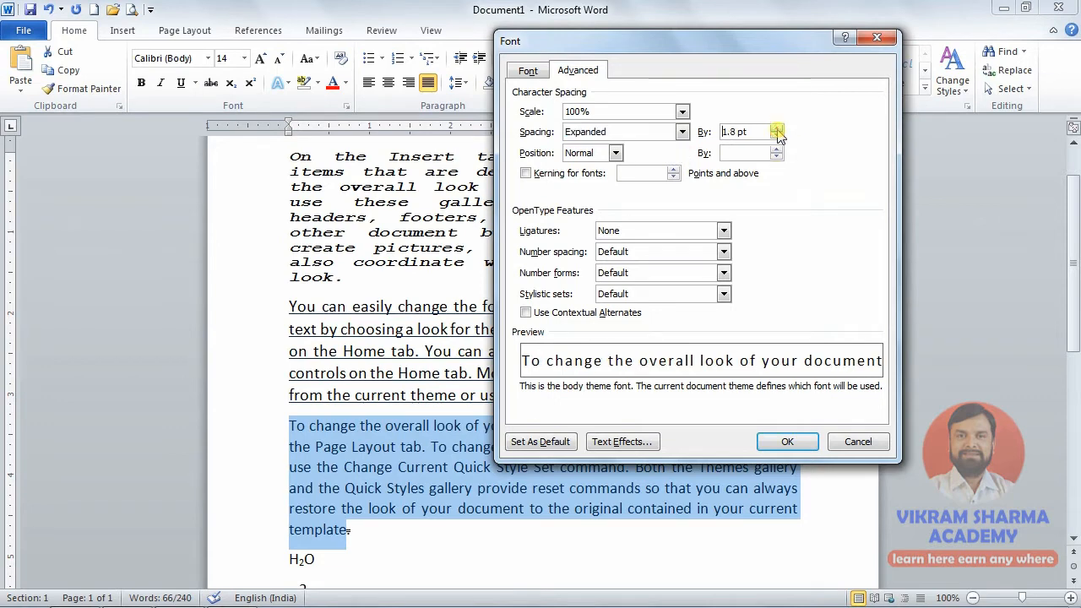
click(777, 131)
click(776, 131)
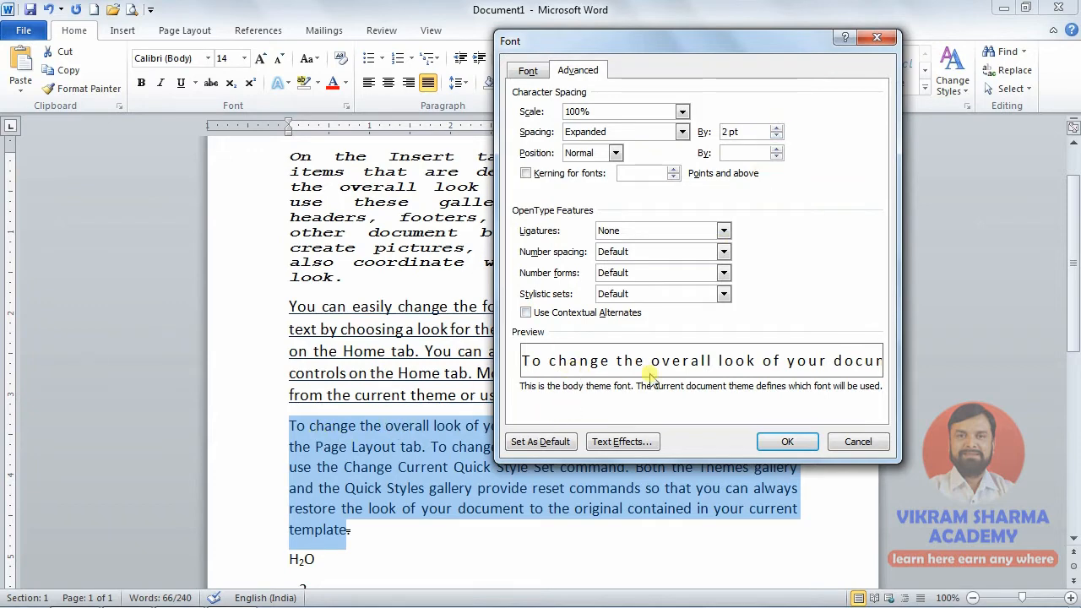
click(790, 442)
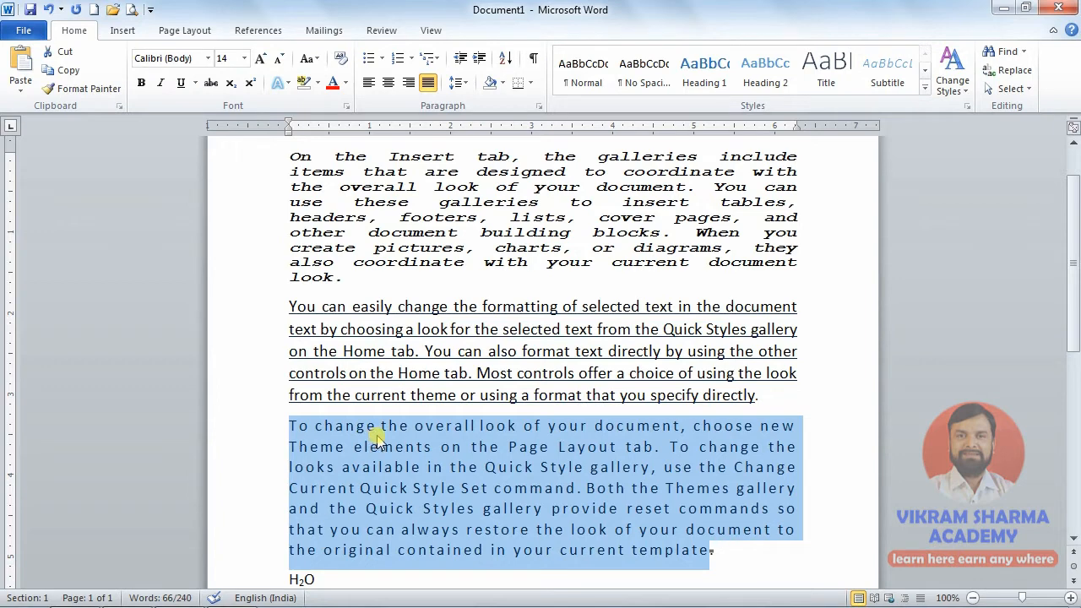
- Condense the third paragraph's character spacing by 1.5 pt and deselect the text
click(346, 106)
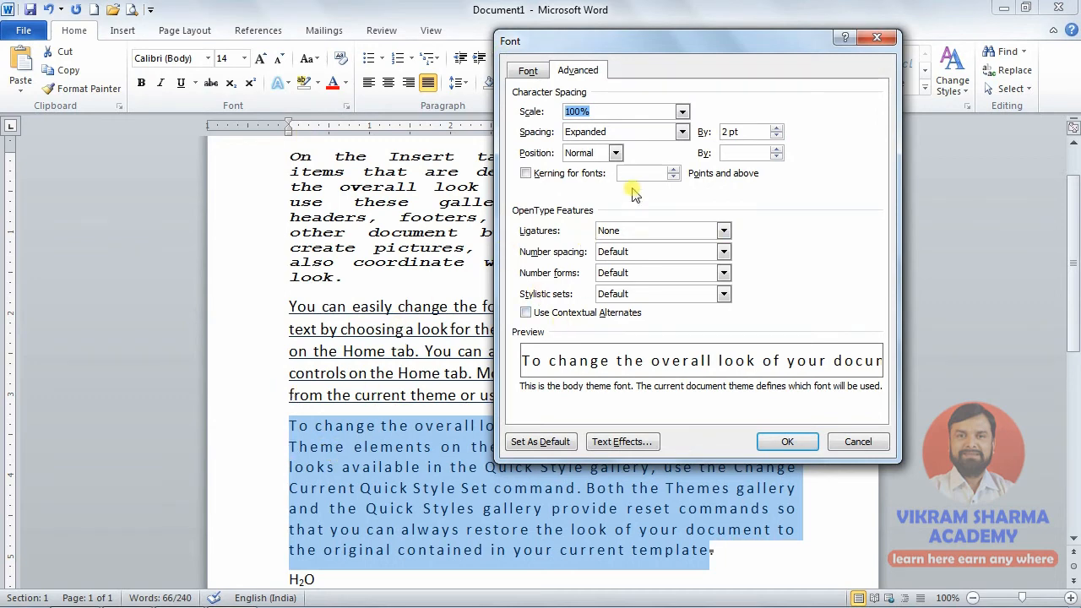
click(682, 132)
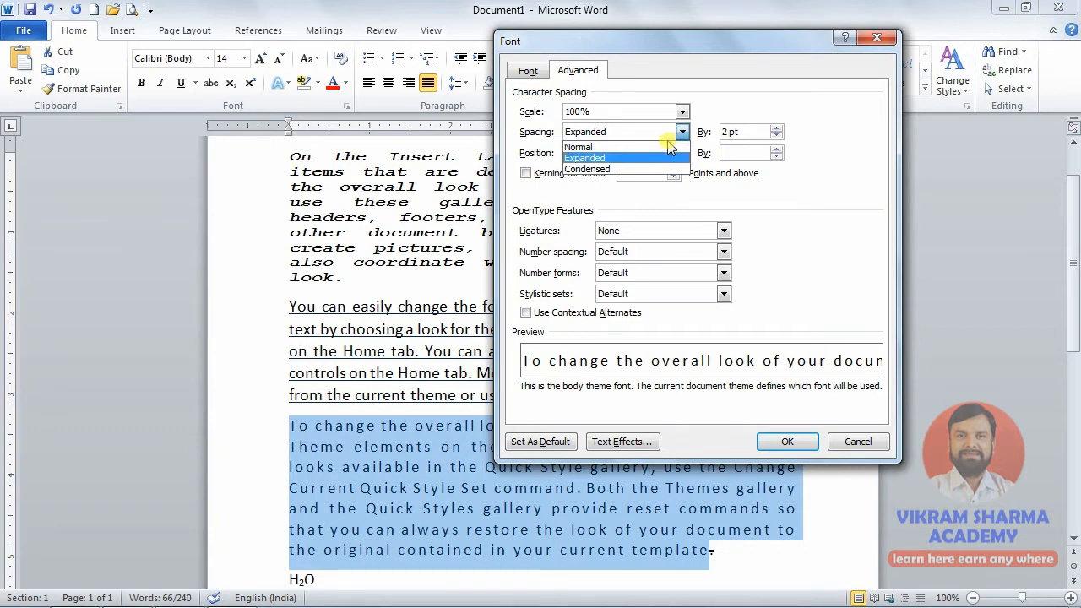
click(634, 169)
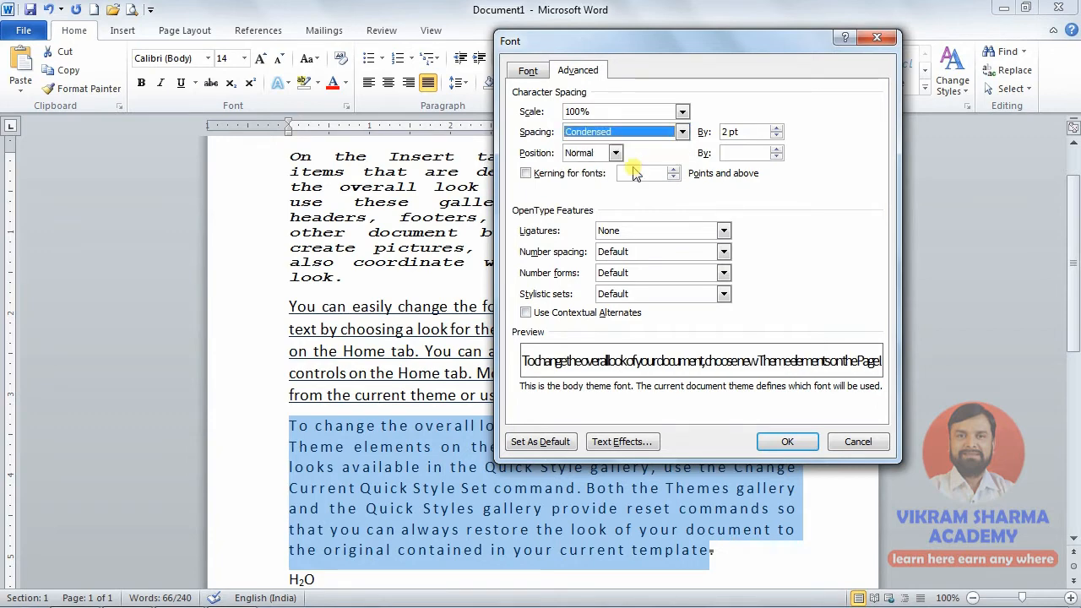
click(776, 131)
click(777, 135)
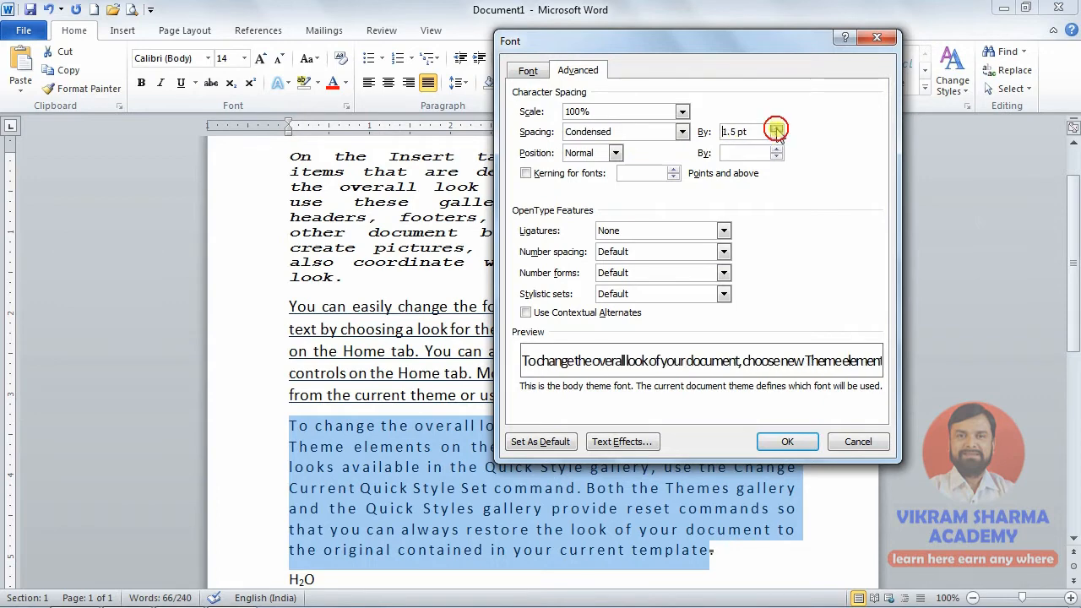
click(798, 445)
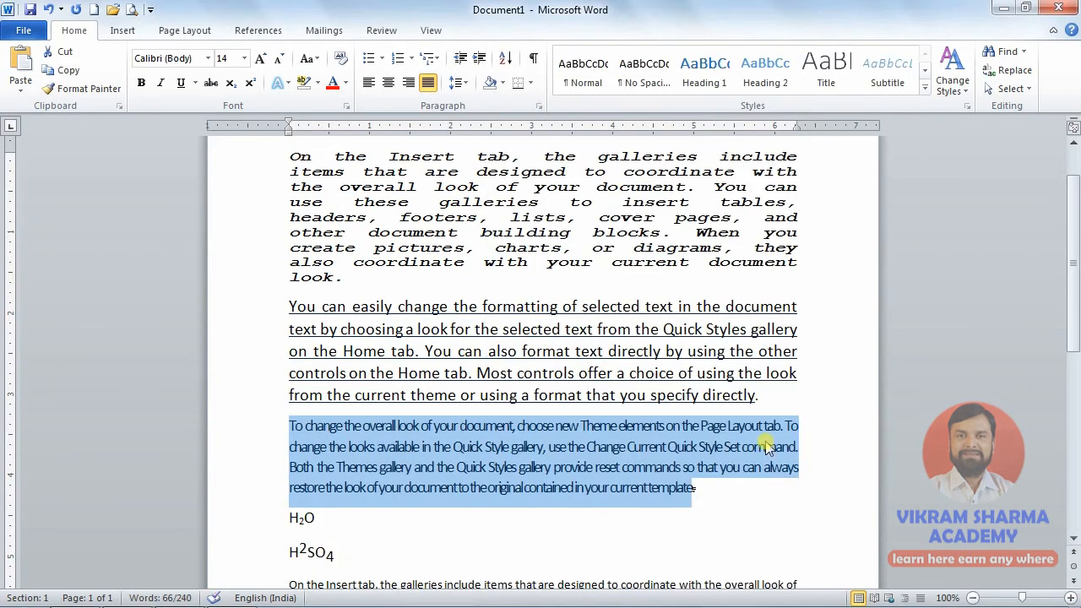
click(364, 446)
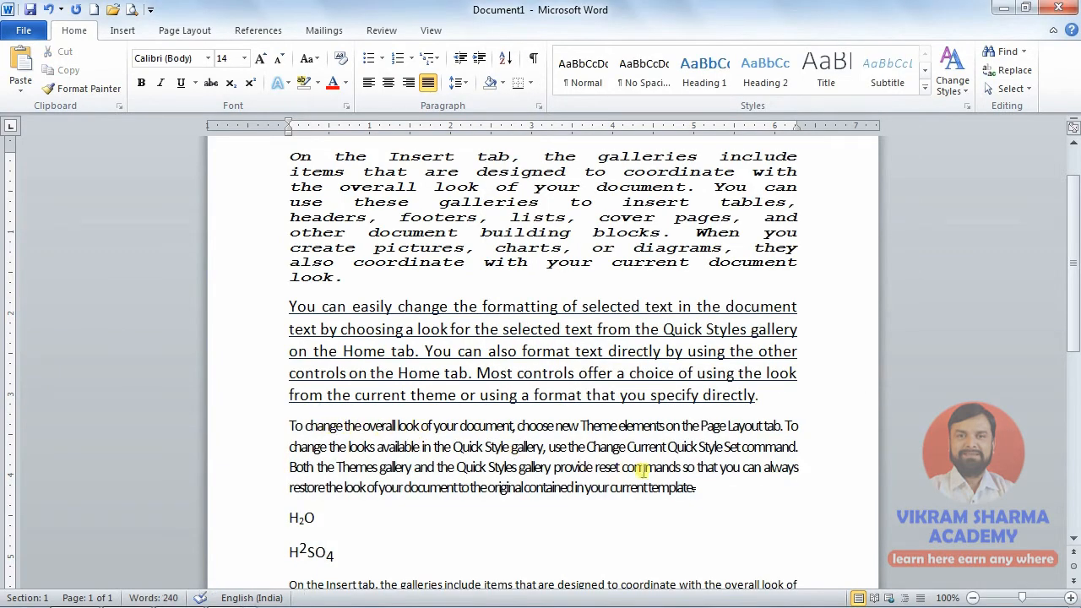
- Restore the third paragraph's character spacing to Normal
drag(691, 488, 293, 415)
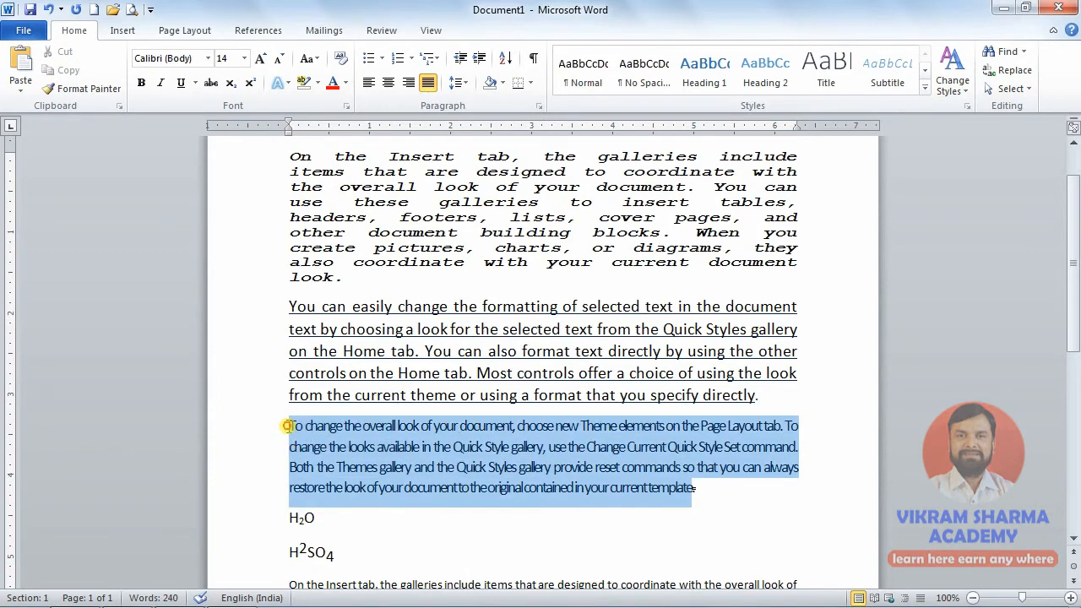
click(345, 108)
click(682, 132)
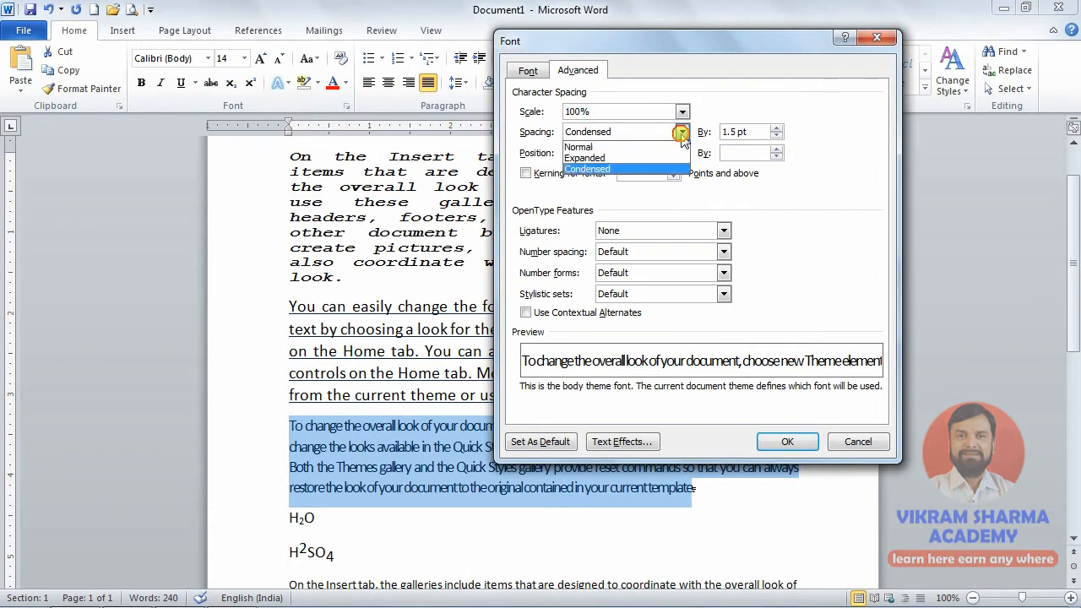
click(634, 147)
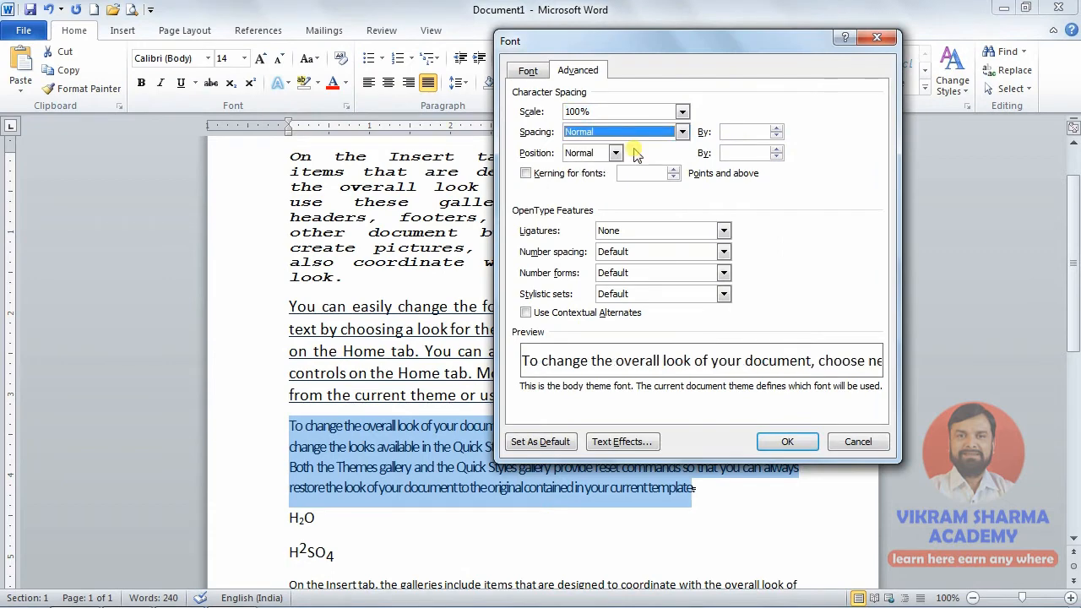
click(786, 442)
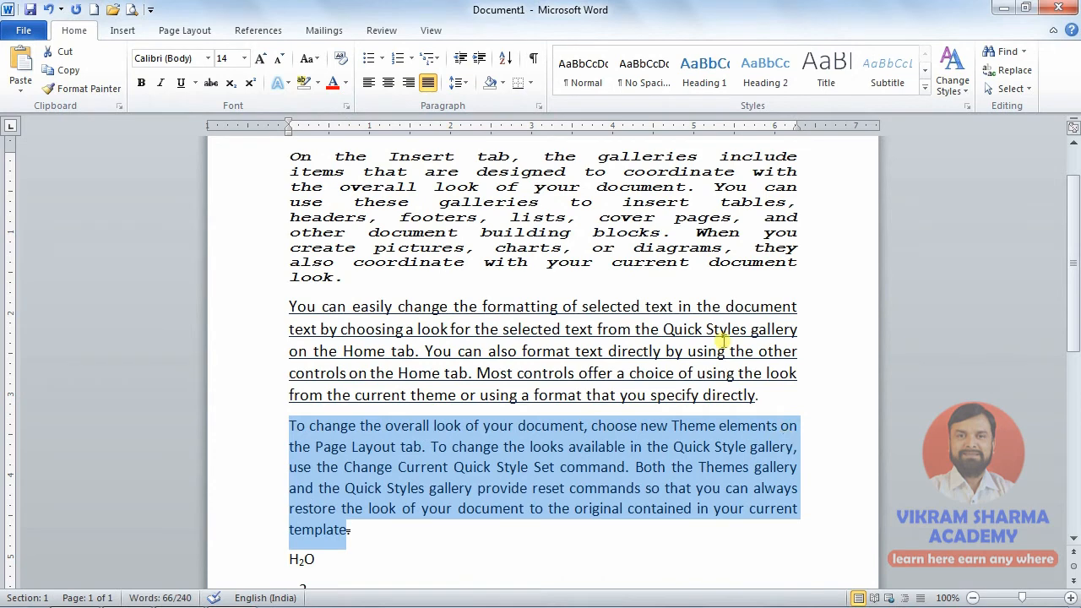
- Open the third paragraph's font settings, keep the character position at Normal, and return to the basic font options
click(347, 107)
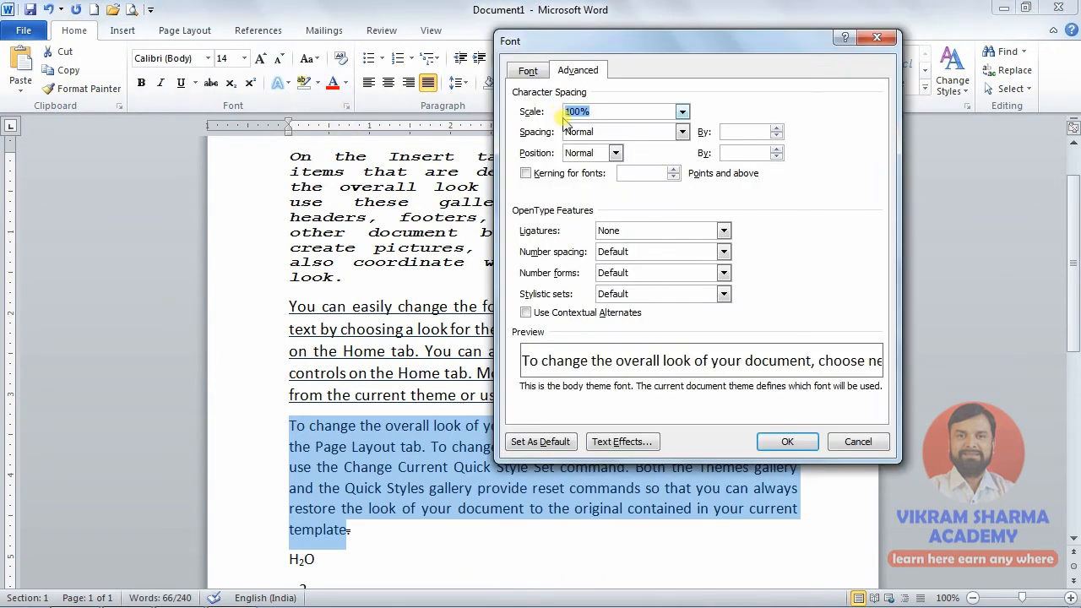
click(605, 154)
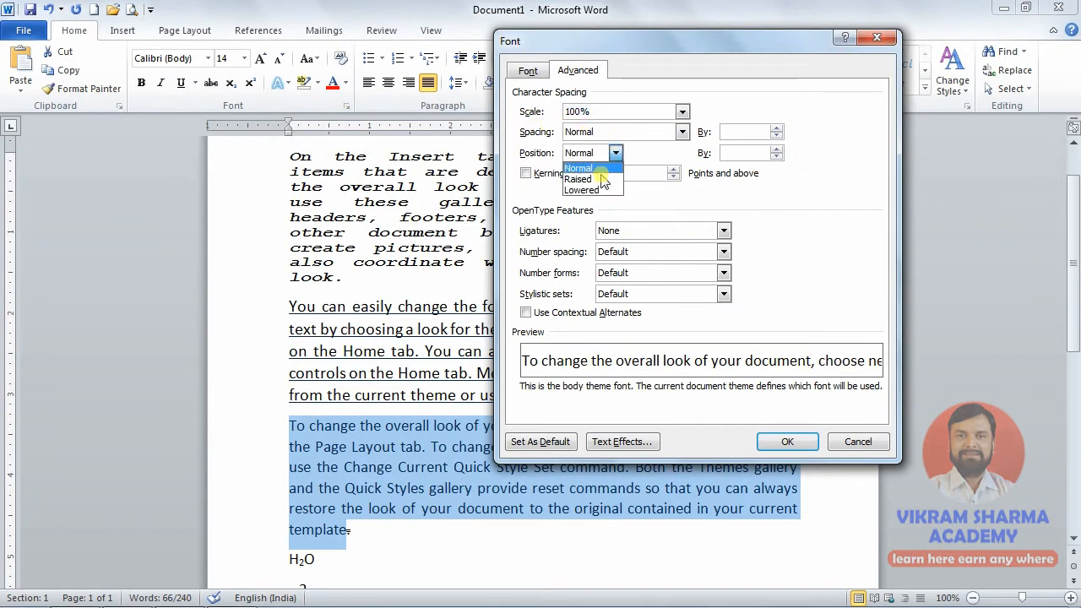
click(581, 168)
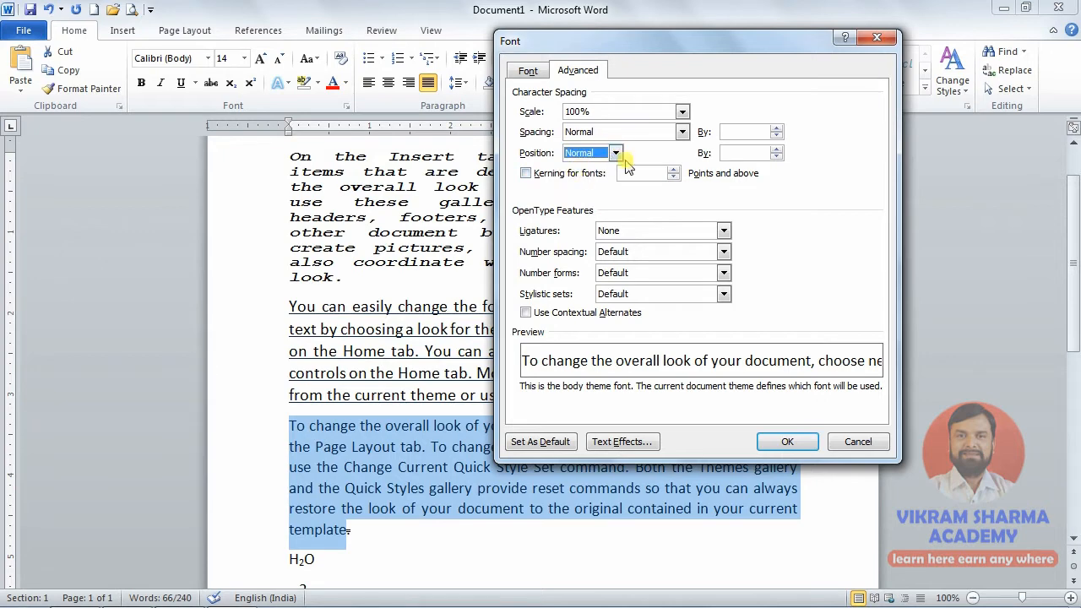
click(529, 72)
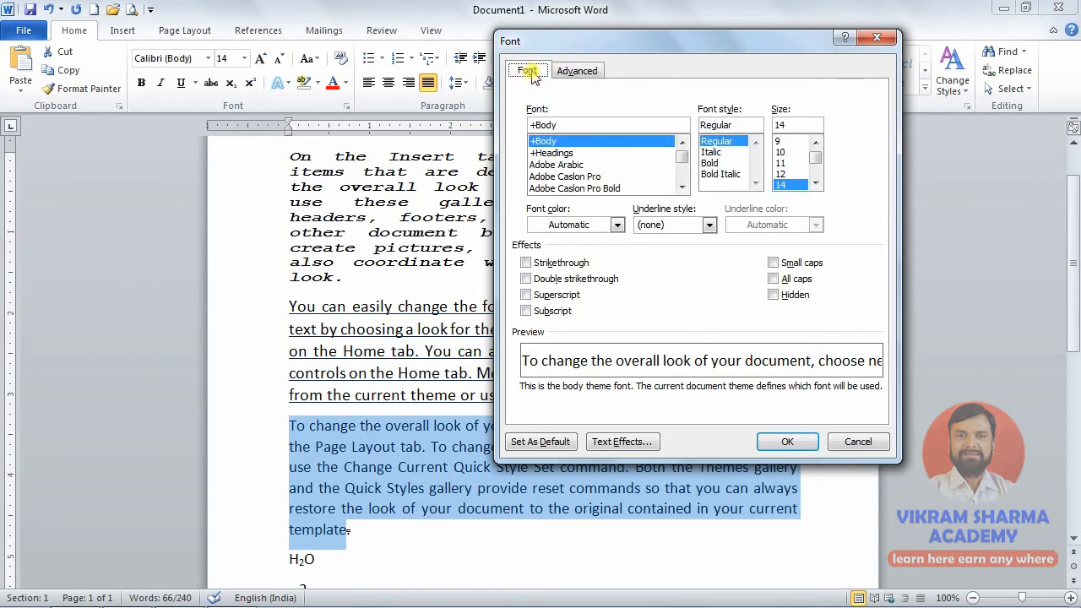
drag(558, 47, 570, 33)
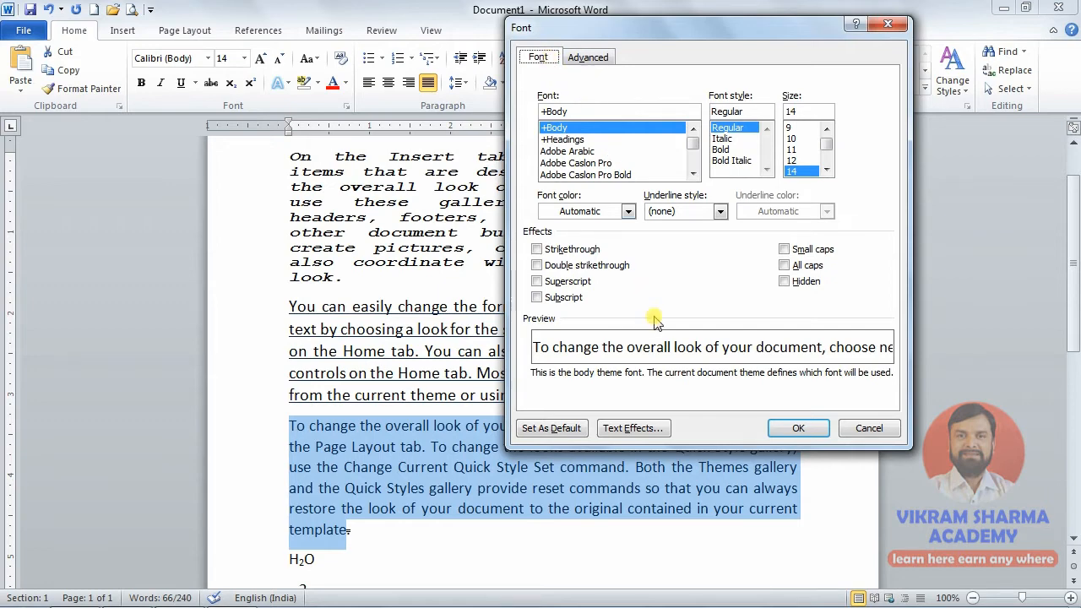
key(ctrl+Tab)
key(ctrl+Tab)
key(ctrl+Tab)
key(ctrl+Tab)
key(ctrl+Tab)
key(ctrl+Tab)
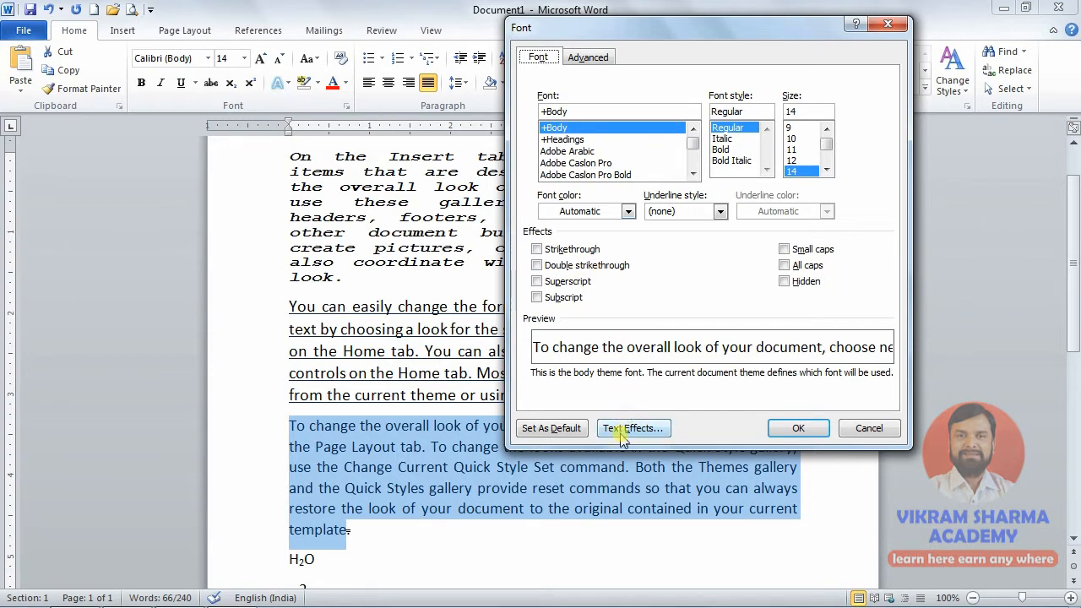
- Apply a solid red text fill to the third paragraph through Text Effects
drag(642, 25, 677, 6)
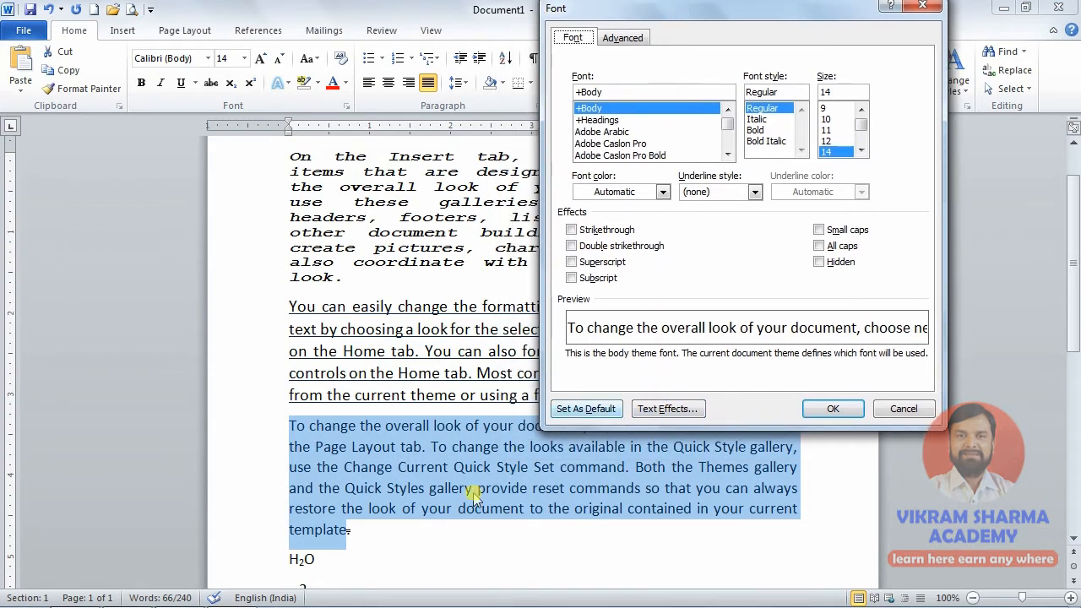
click(665, 412)
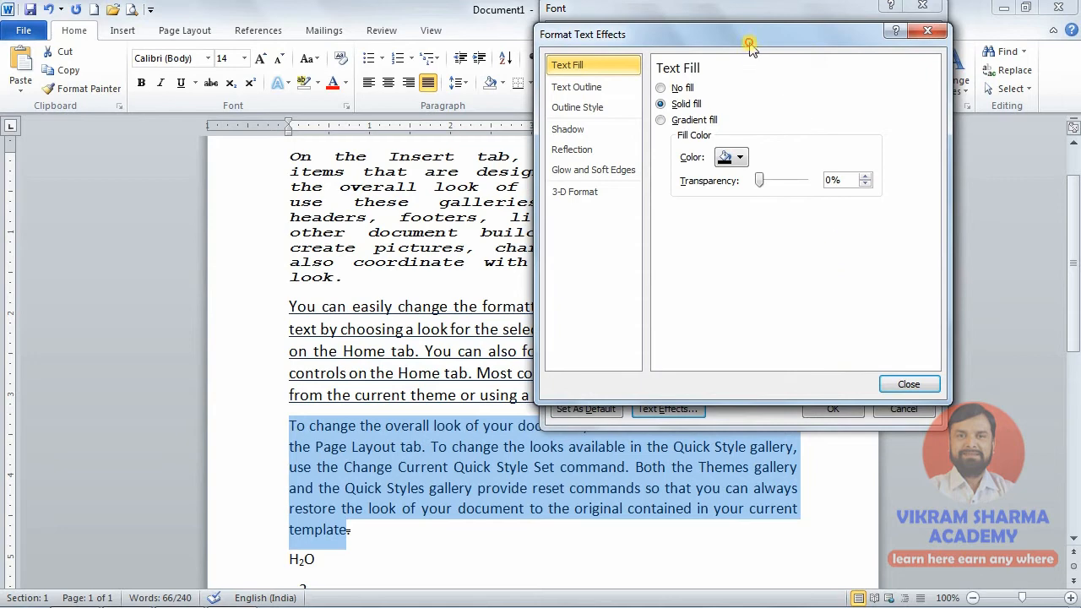
drag(749, 42, 750, 41)
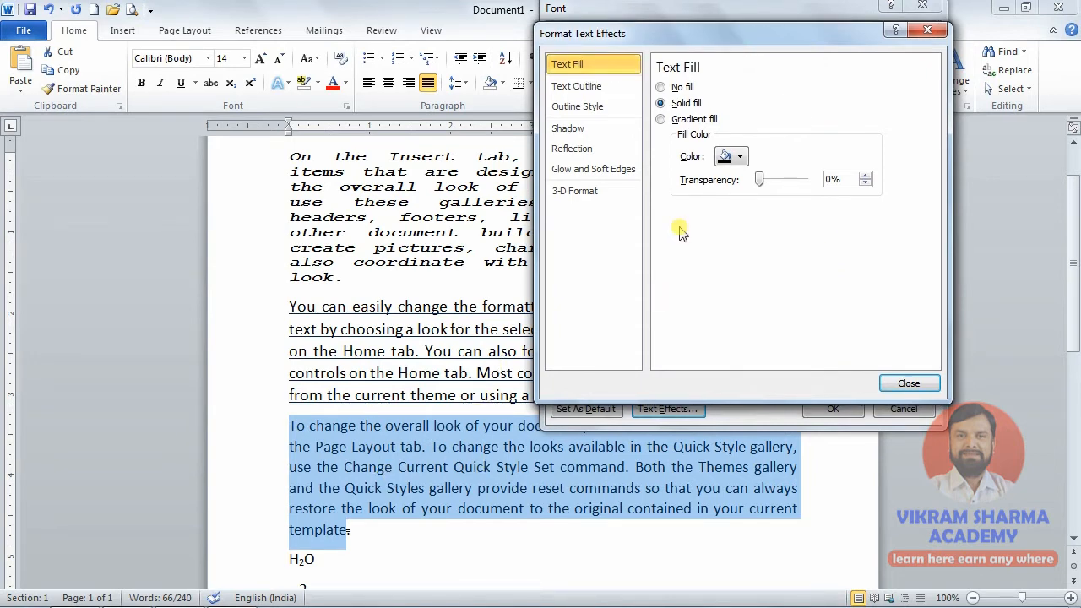
click(732, 157)
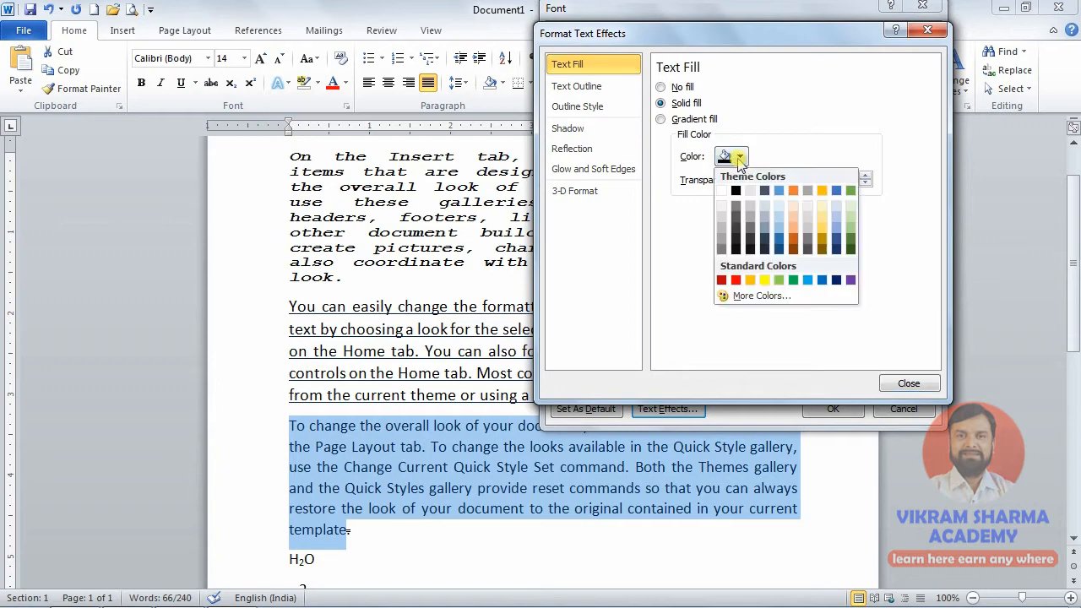
click(736, 281)
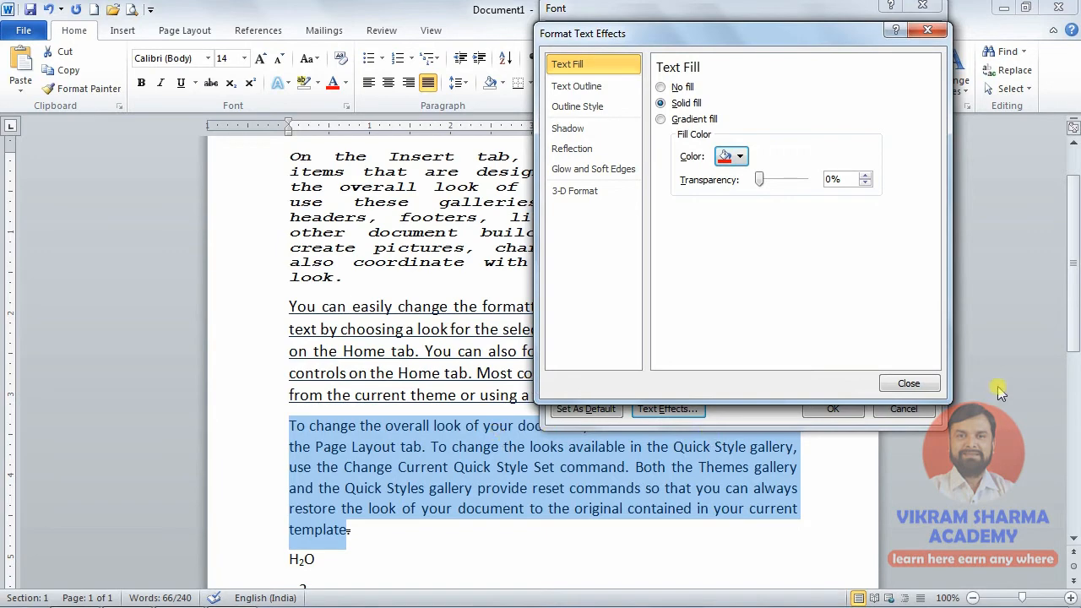
click(904, 386)
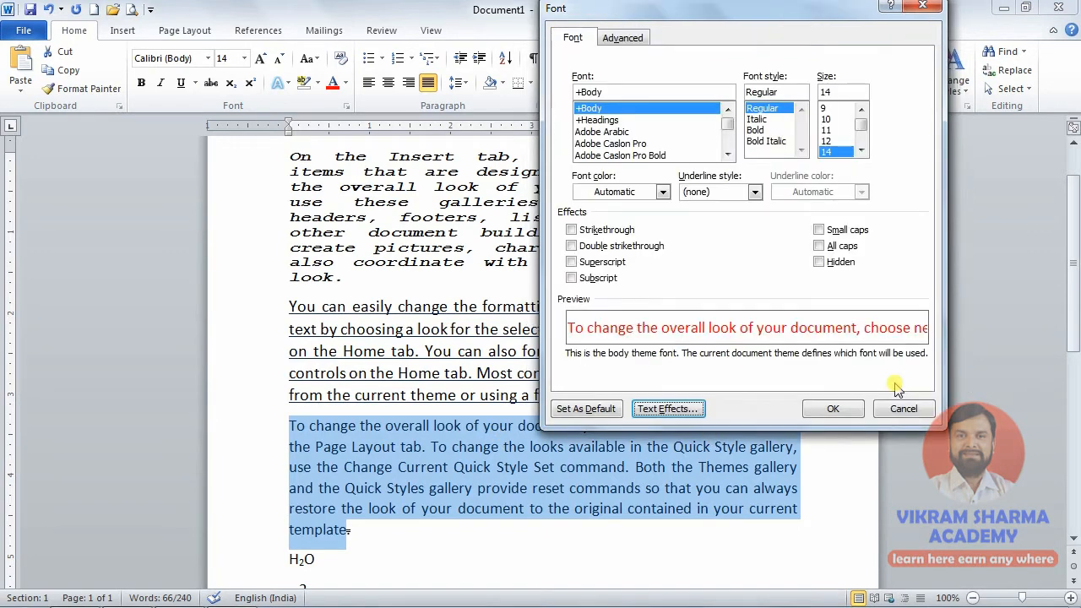
click(831, 412)
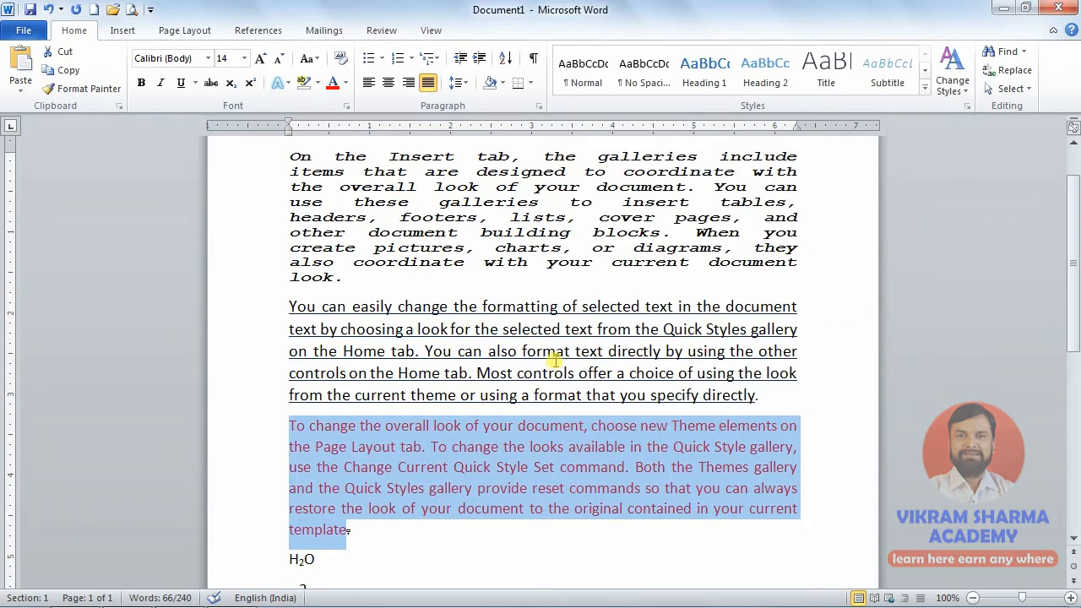
- Give the third paragraph a gradient text fill using the purple-blue-green-yellow-orange rainbow preset, and deselect the text
click(346, 105)
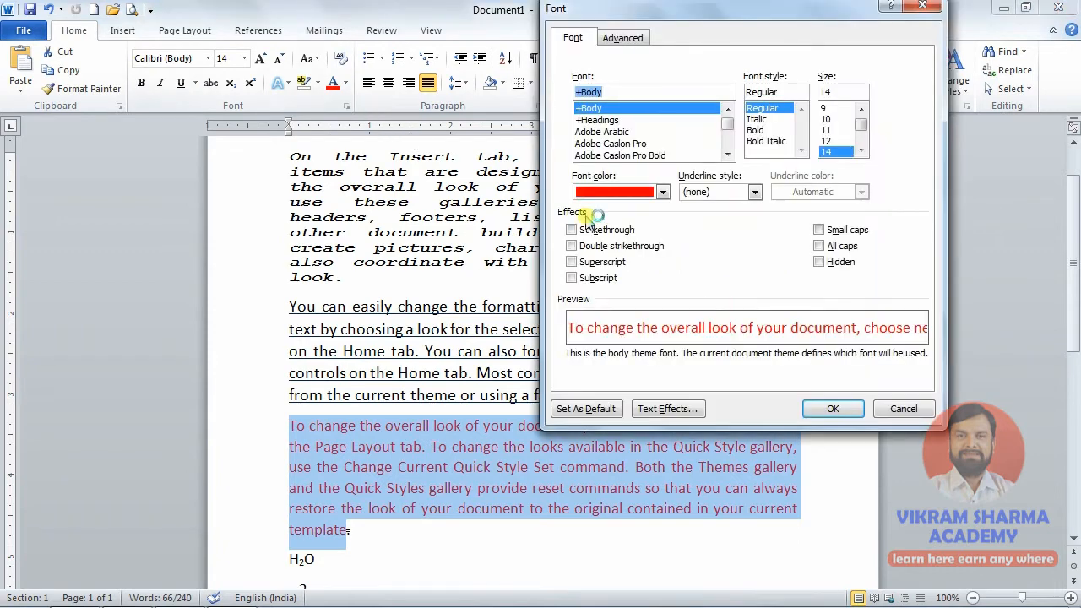
click(667, 409)
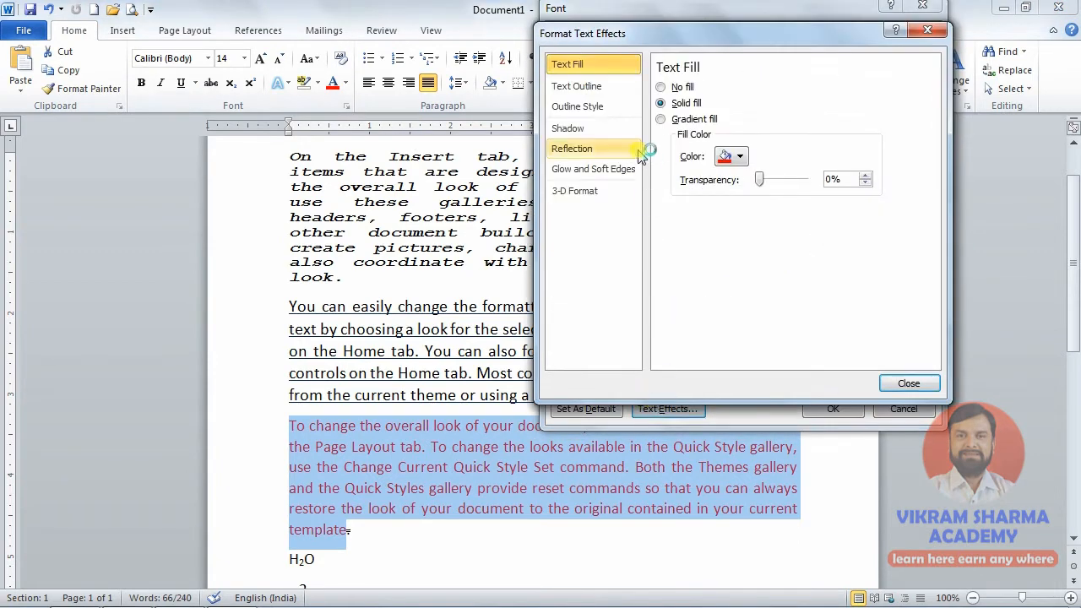
click(698, 120)
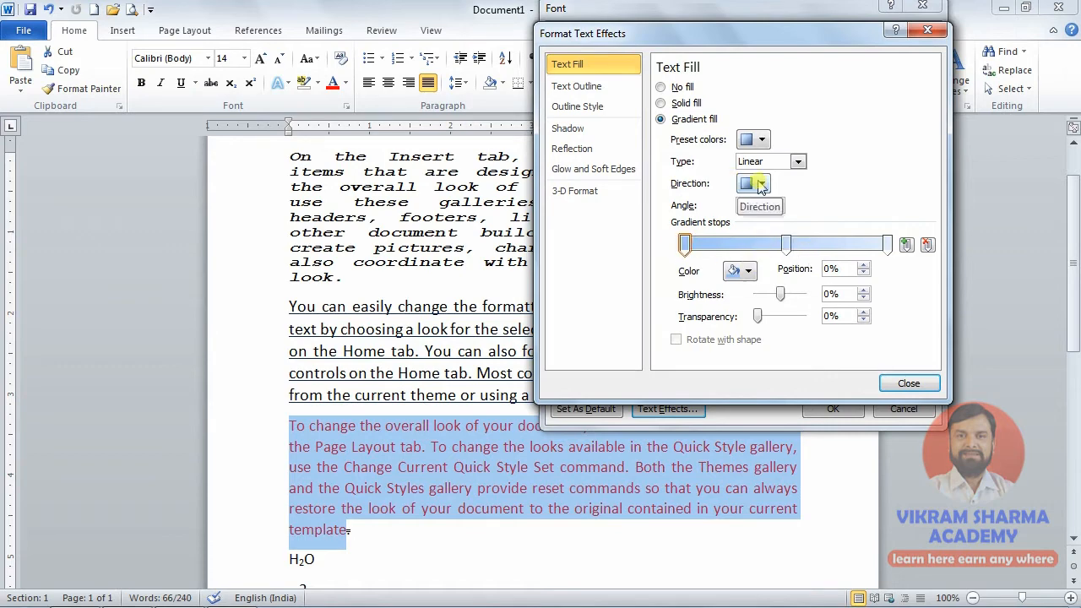
click(762, 140)
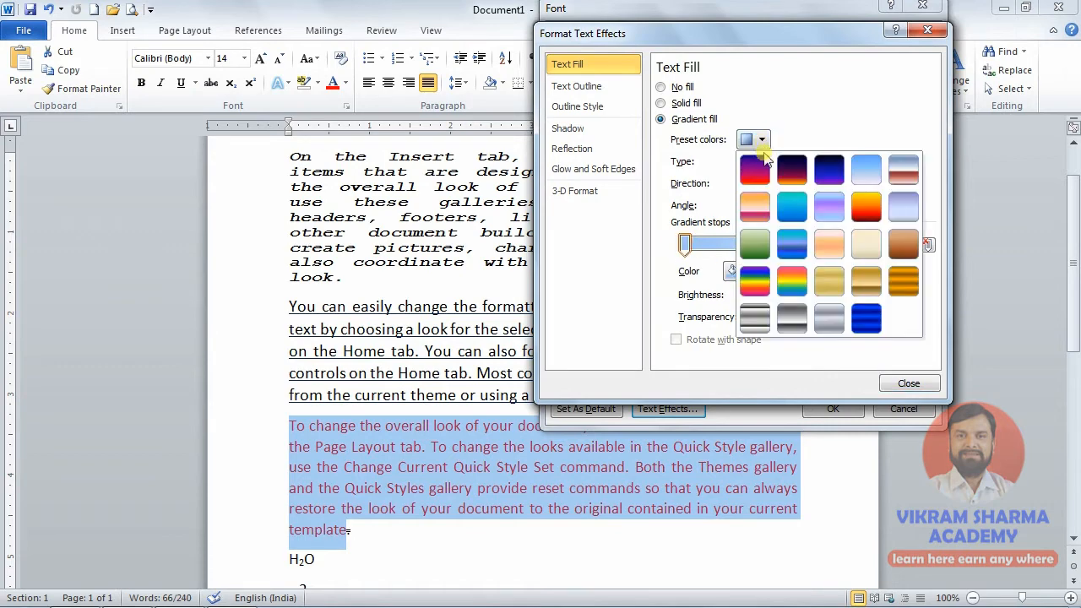
click(755, 281)
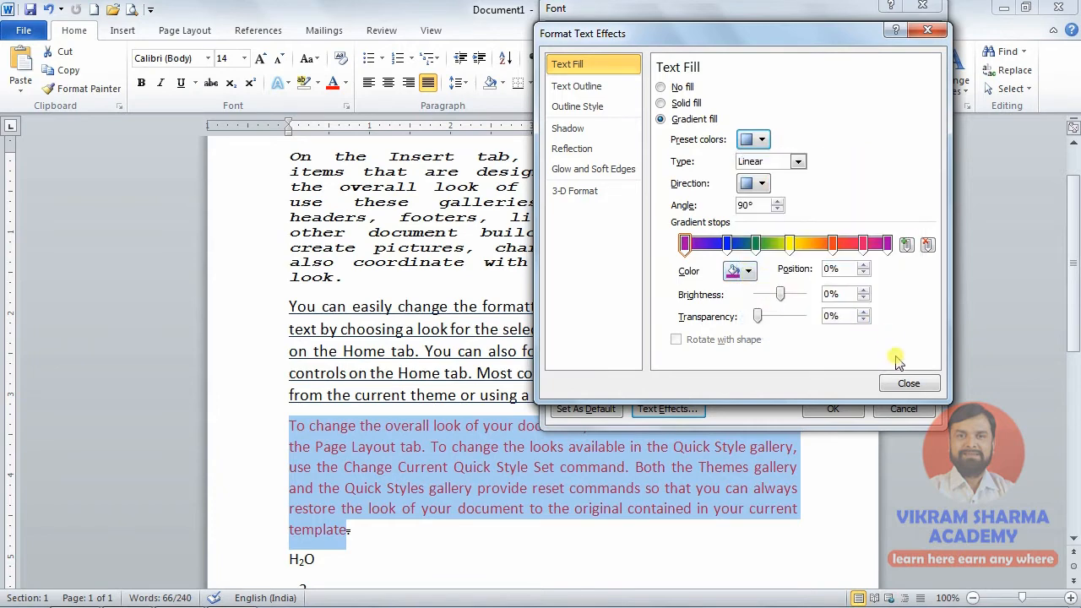
click(904, 384)
click(844, 407)
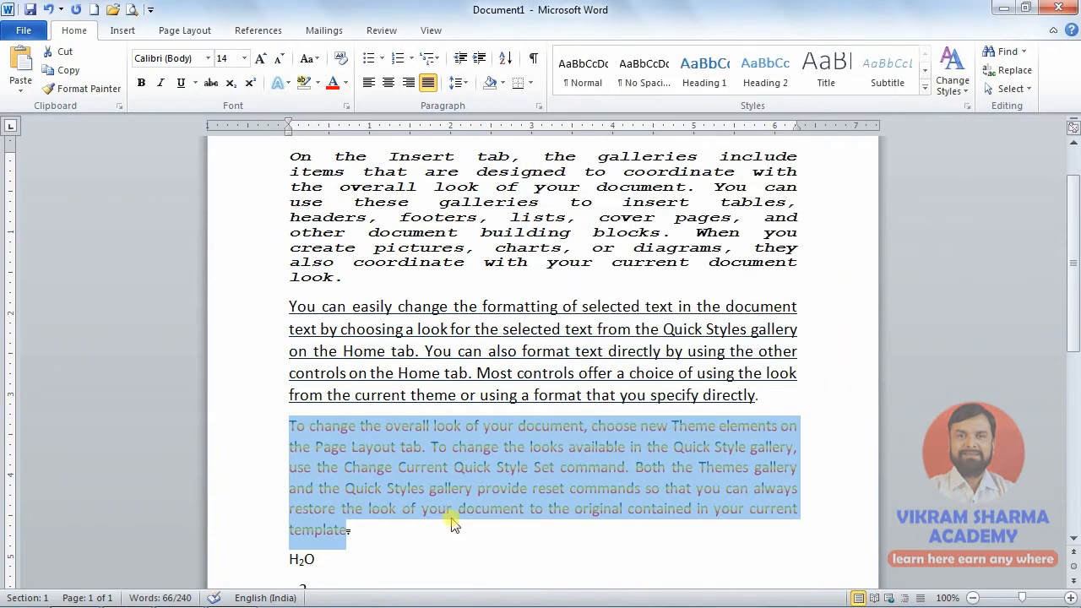
click(402, 469)
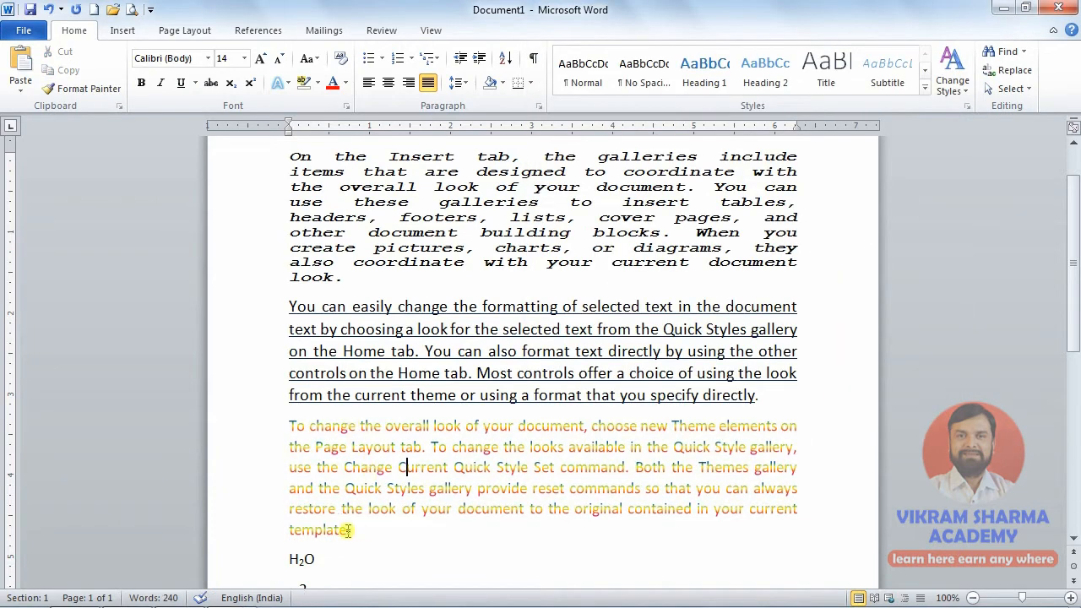
- Reopen the third paragraph's text fill, try the Path type, and choose the preset gradient running from dark blue through purple and red to orange
drag(346, 530, 289, 426)
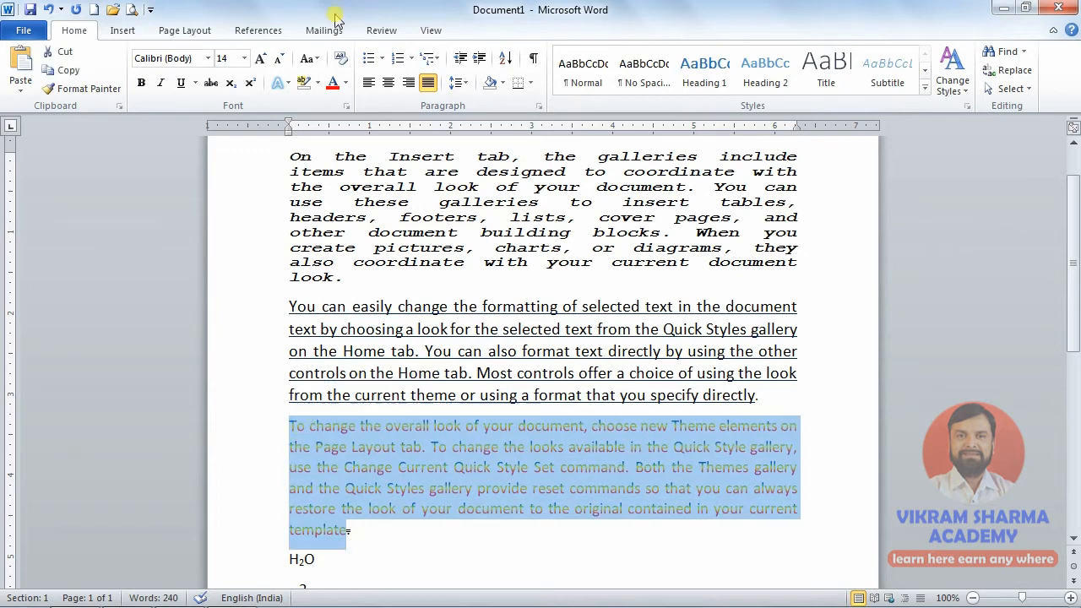
click(346, 104)
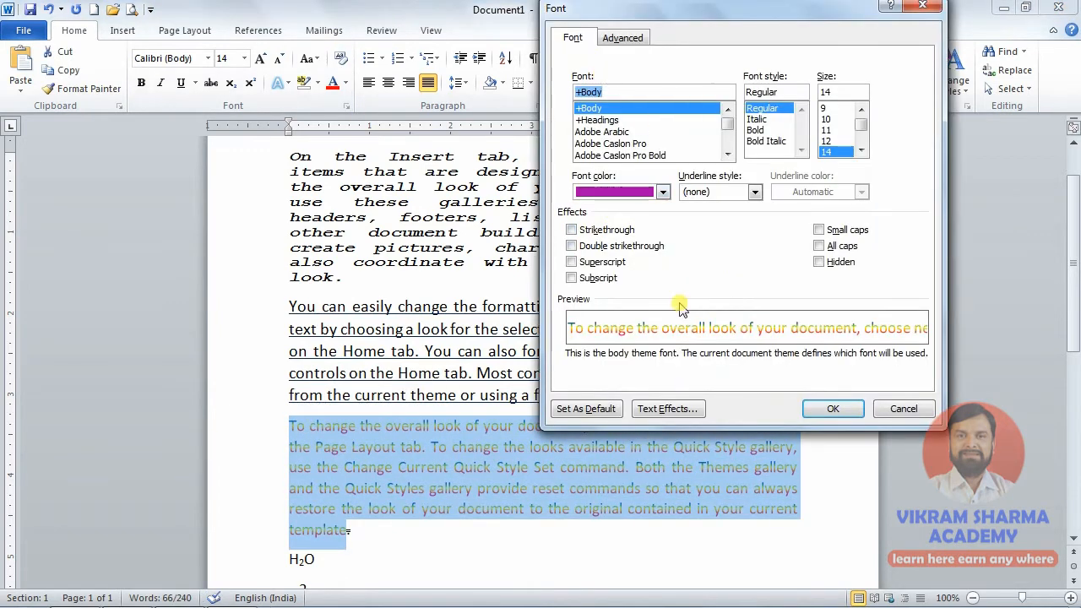
click(668, 409)
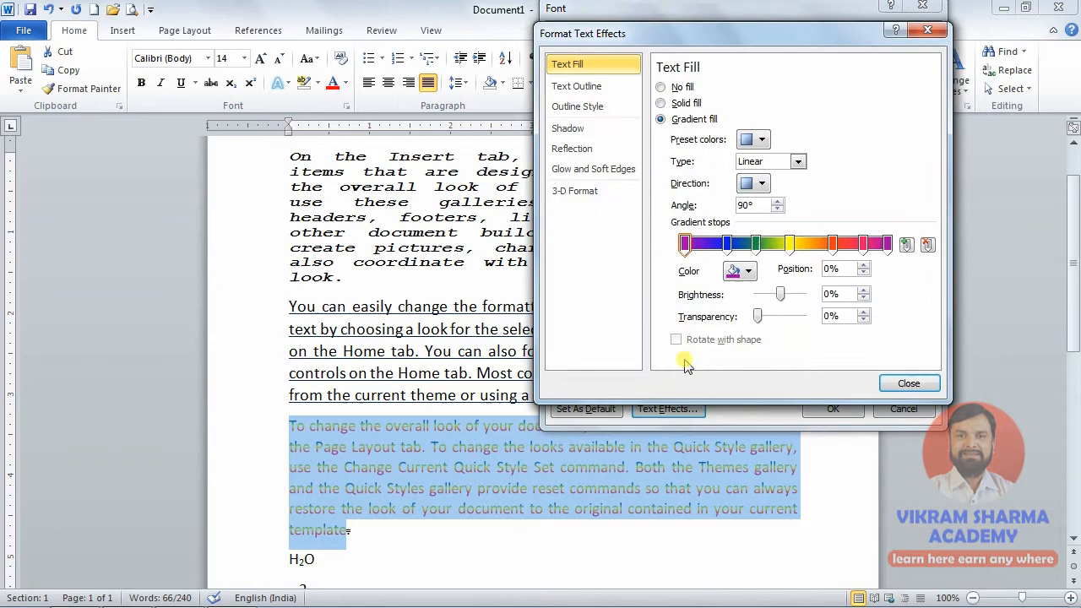
click(779, 162)
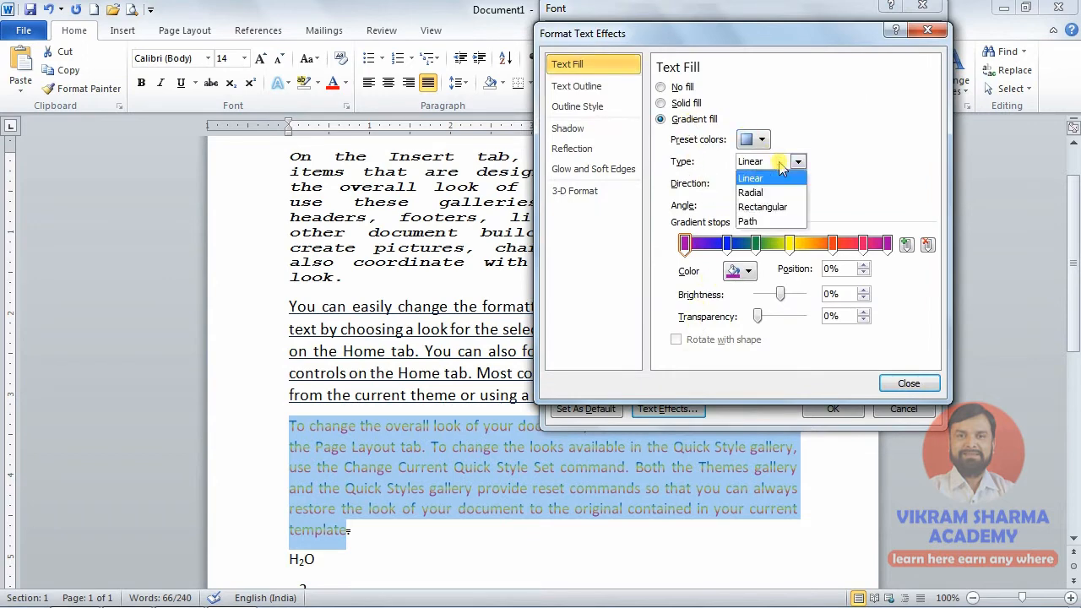
click(767, 221)
click(755, 140)
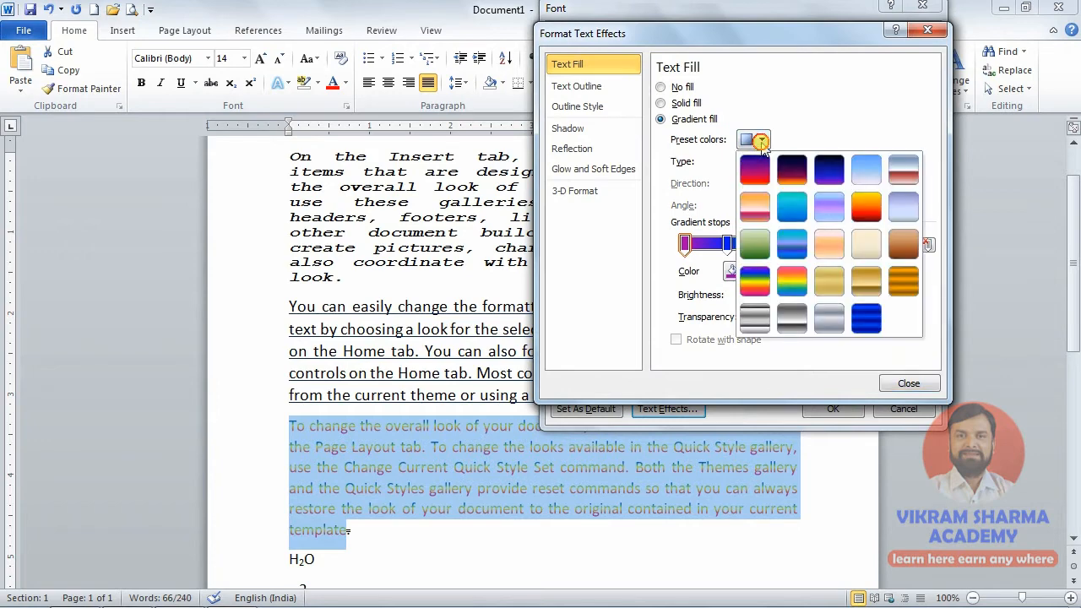
click(753, 201)
click(754, 140)
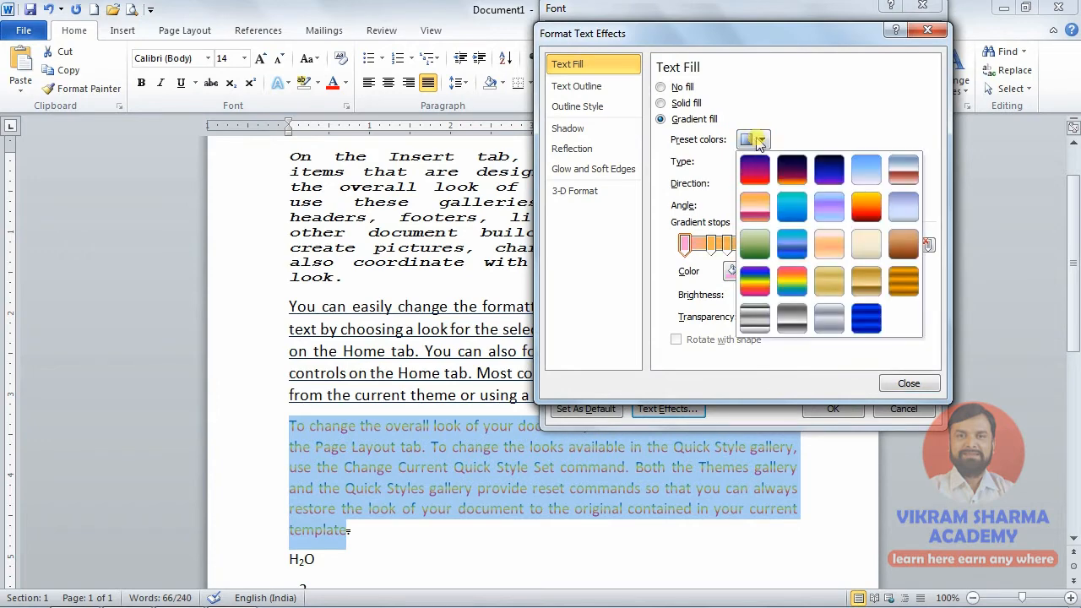
click(763, 176)
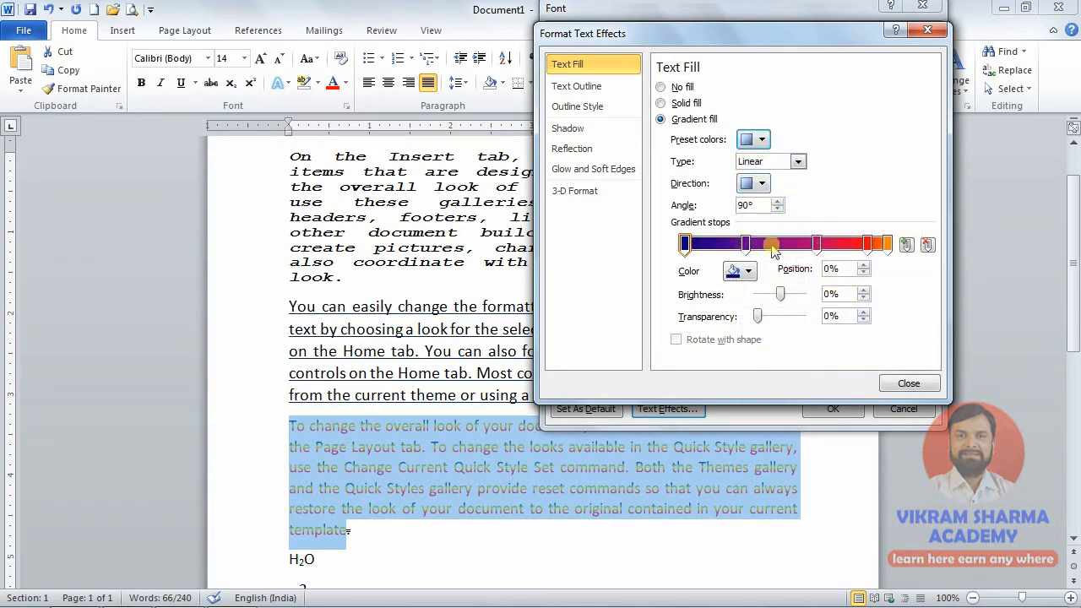
- Recolor the gradient stops at the 90% and 30% positions to black
click(869, 246)
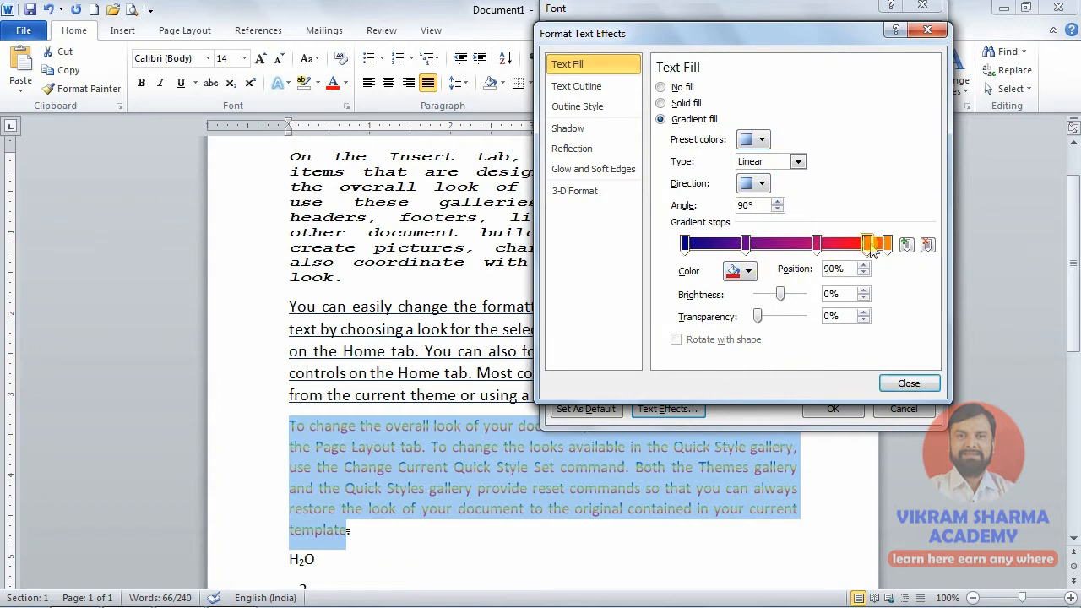
click(746, 271)
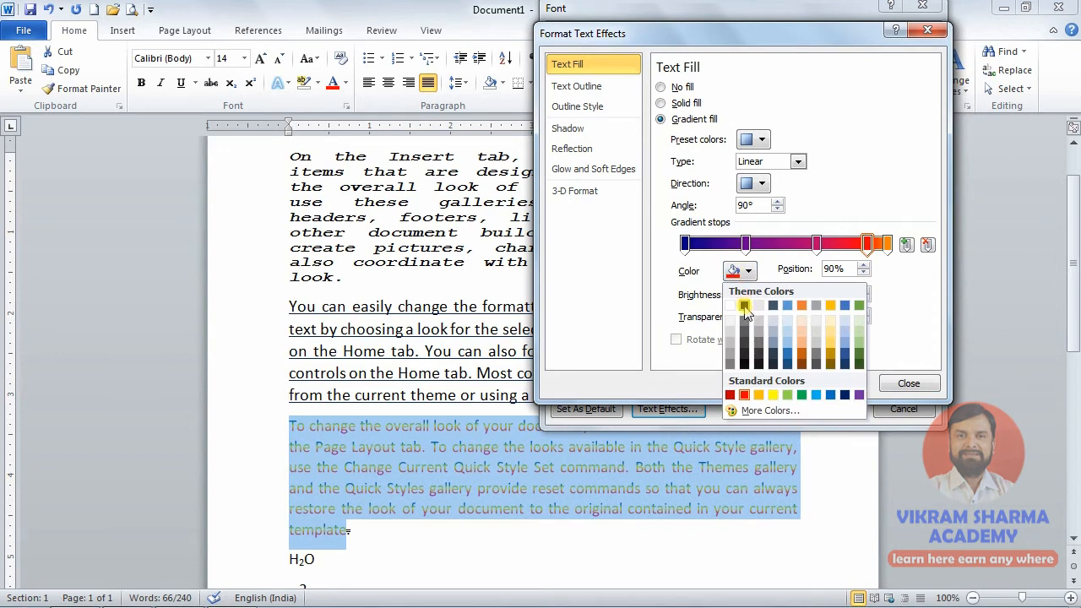
click(745, 306)
click(745, 244)
click(747, 271)
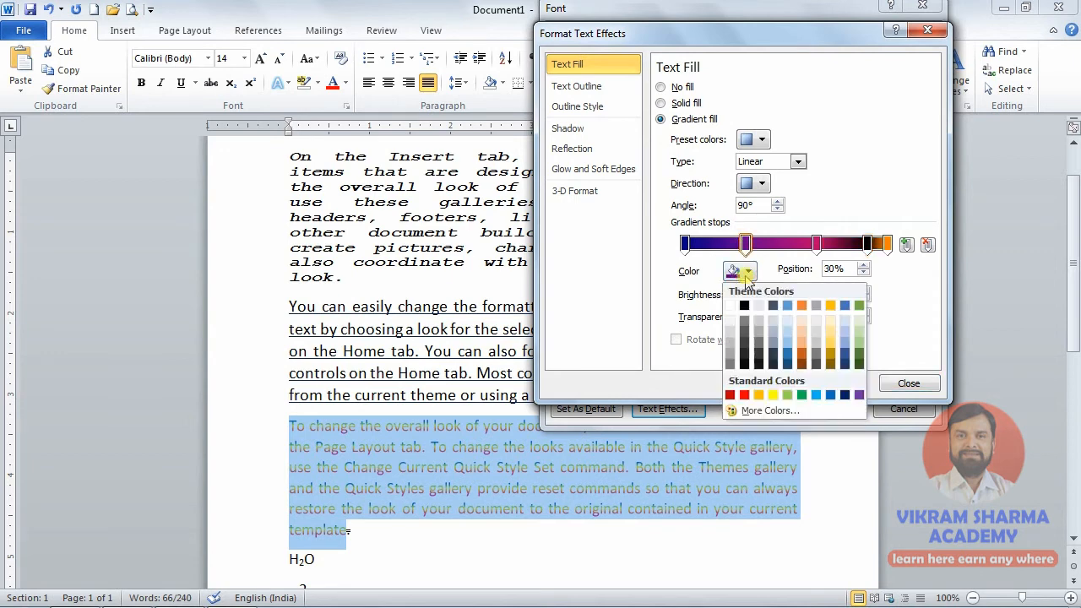
click(745, 306)
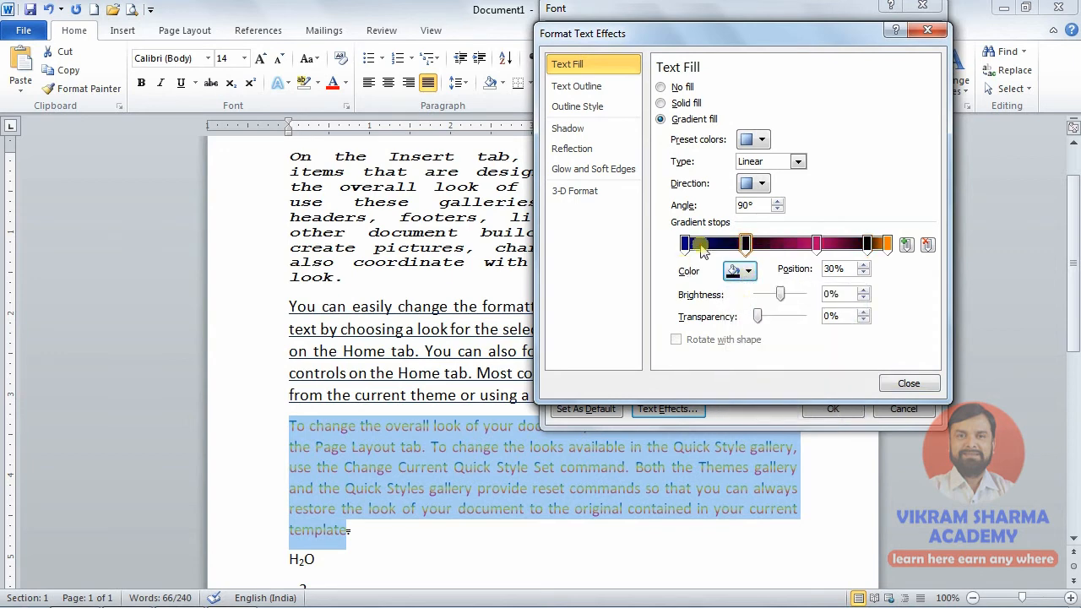
- Move the black gradient stop nearest the orange end inward, recolor the 100% stop dark red, and apply the fill to the third paragraph
click(867, 244)
drag(867, 244, 845, 244)
click(887, 246)
click(747, 271)
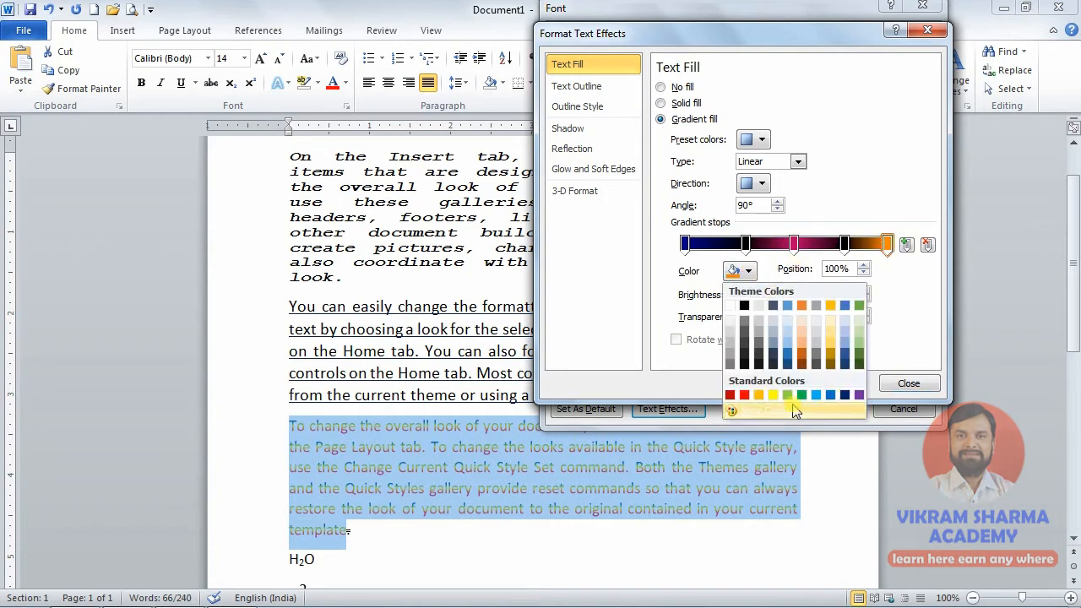
click(731, 396)
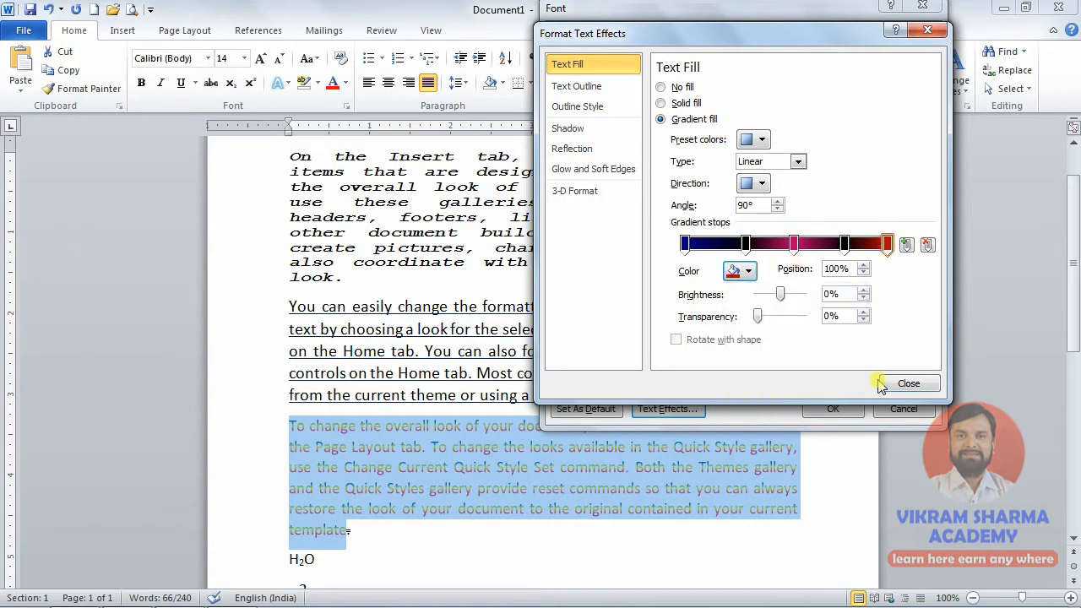
click(904, 383)
click(833, 409)
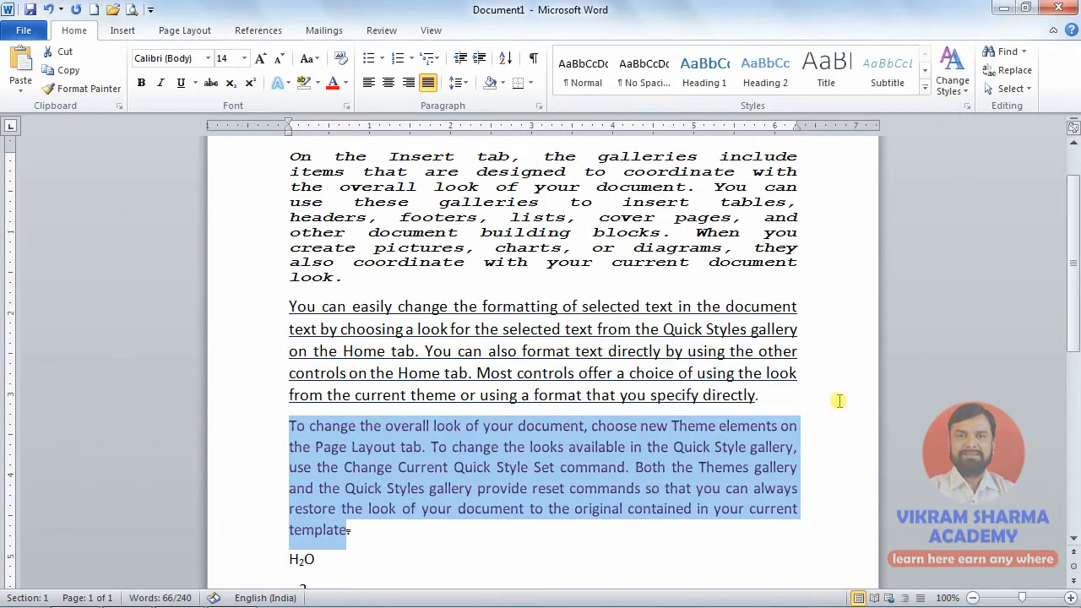
click(651, 446)
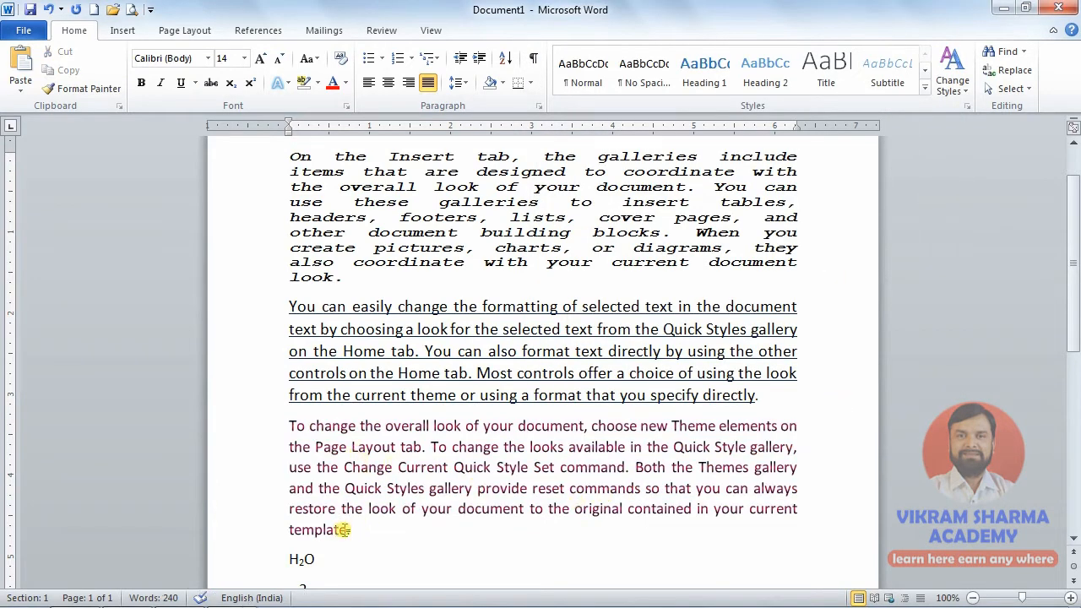
- Reopen the third paragraph's text fill settings and add a dark red gradient stop at the 14% position
drag(343, 530, 290, 426)
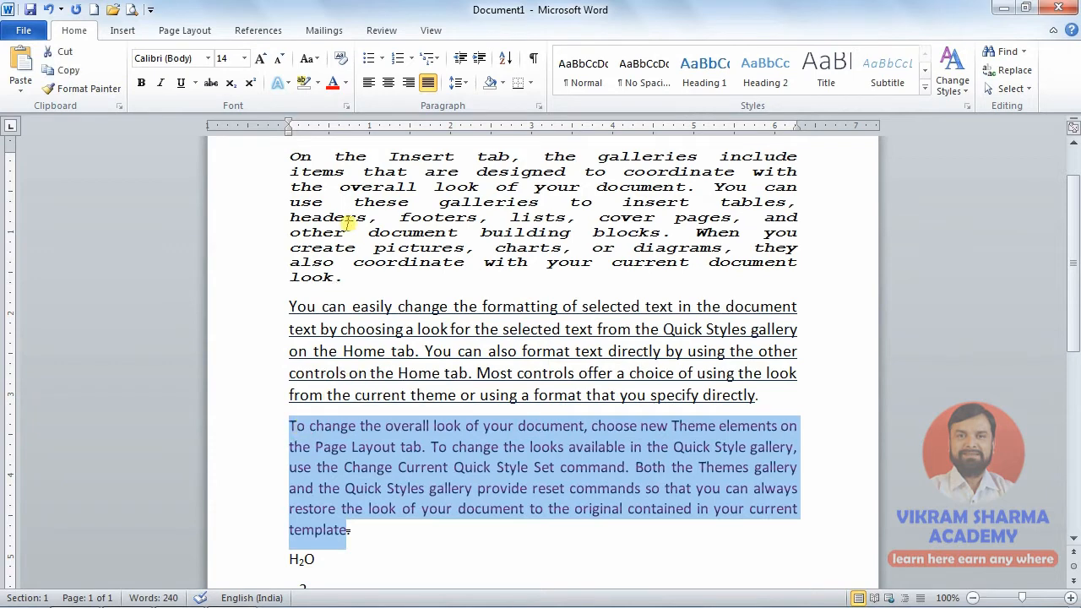
click(346, 107)
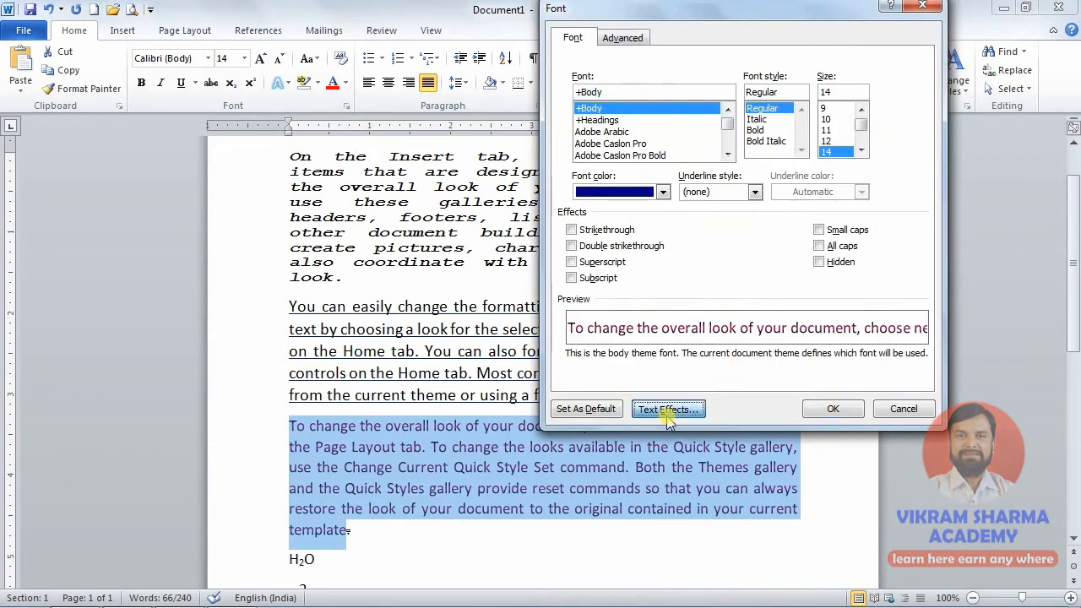
click(672, 409)
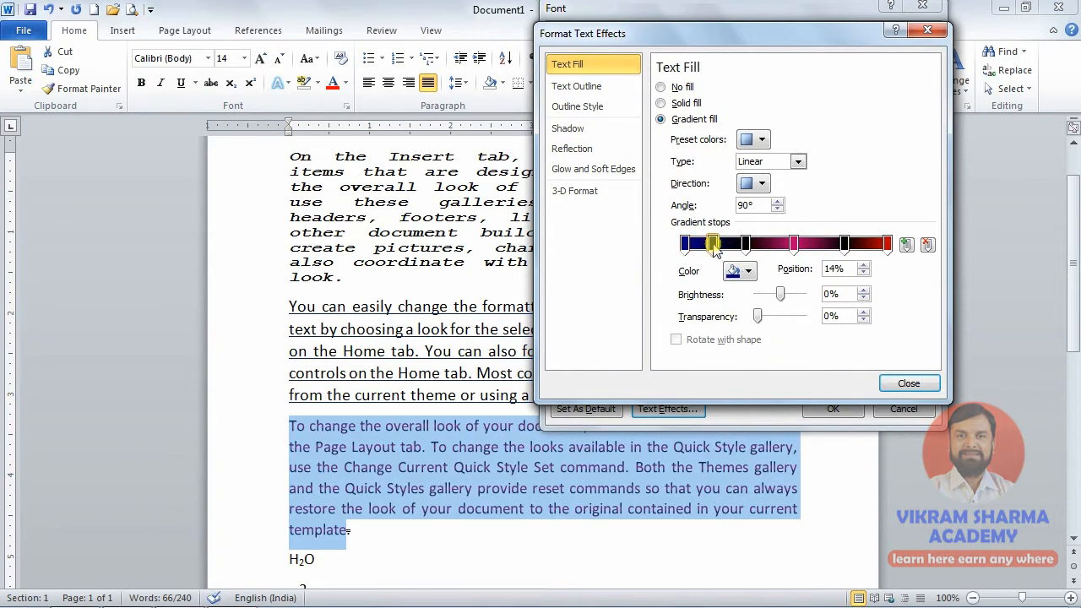
click(748, 271)
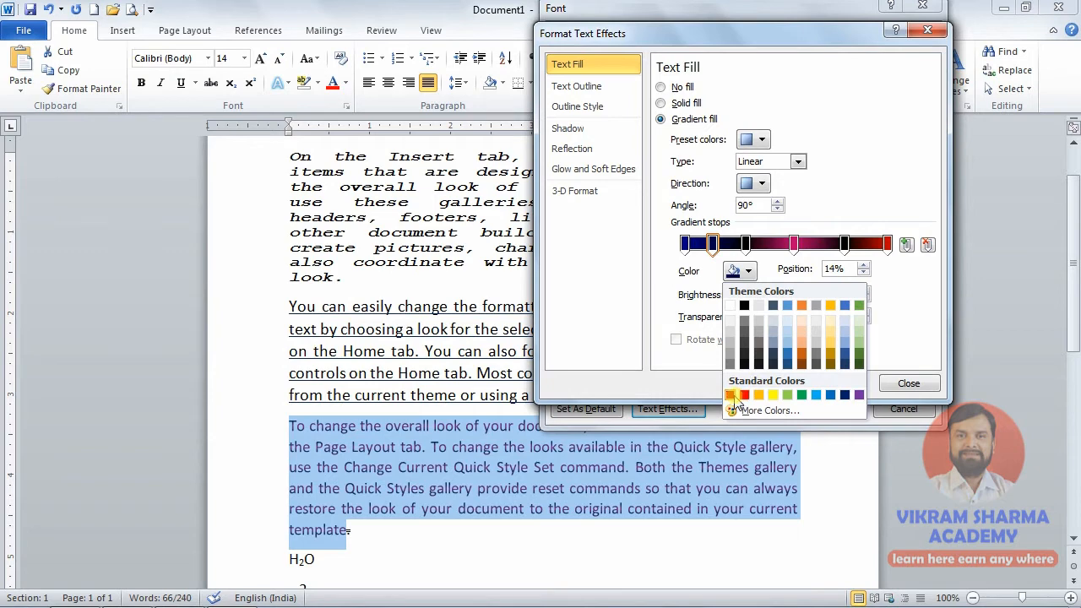
click(731, 396)
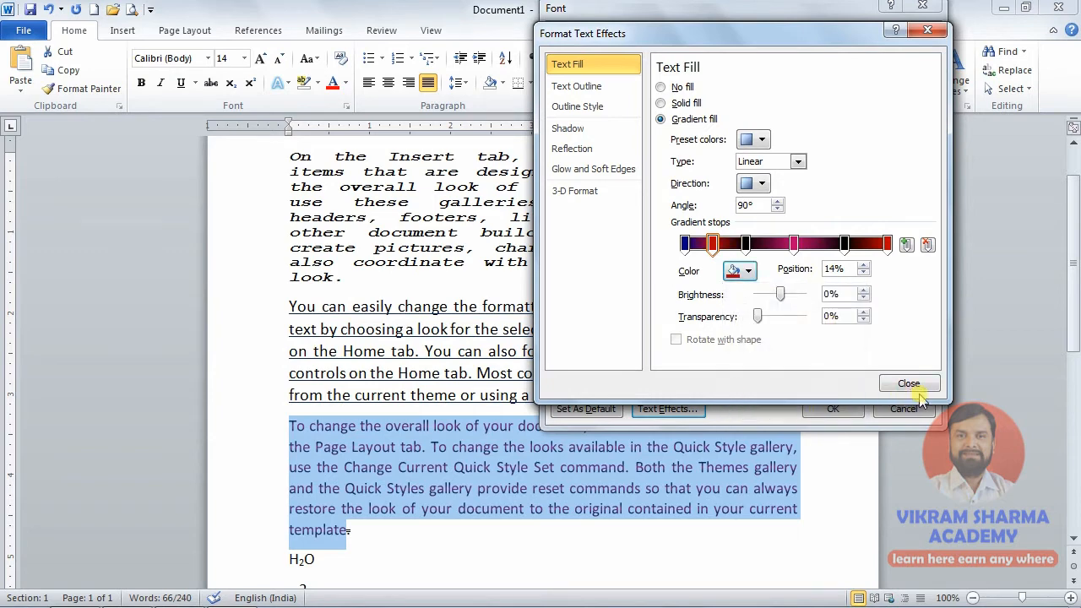
- Set the linear gradient to the diagonal 45° direction and apply the fill to the third paragraph
click(762, 187)
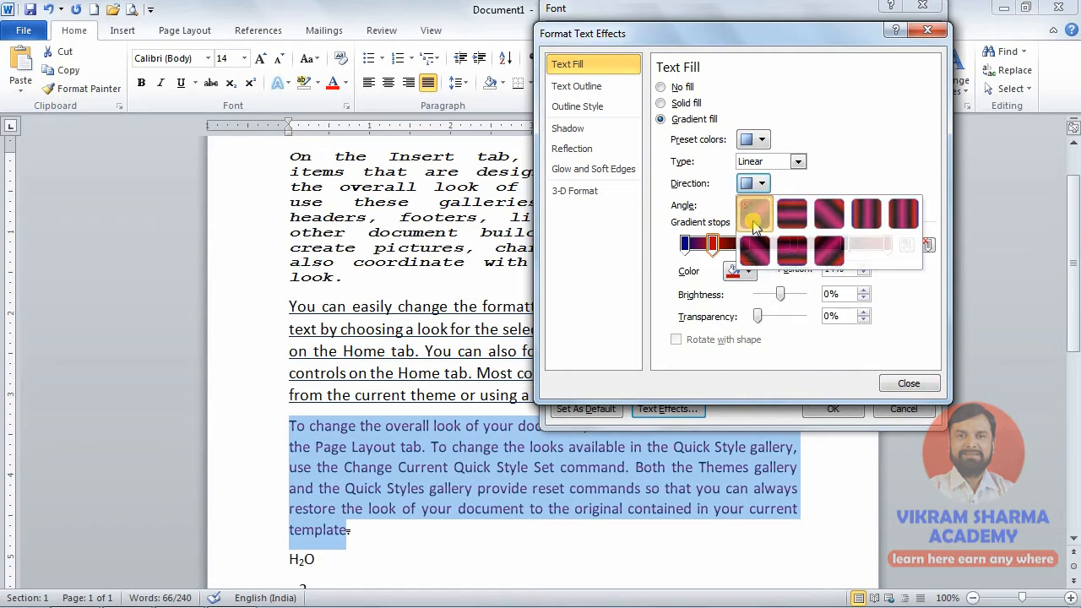
click(755, 216)
click(904, 384)
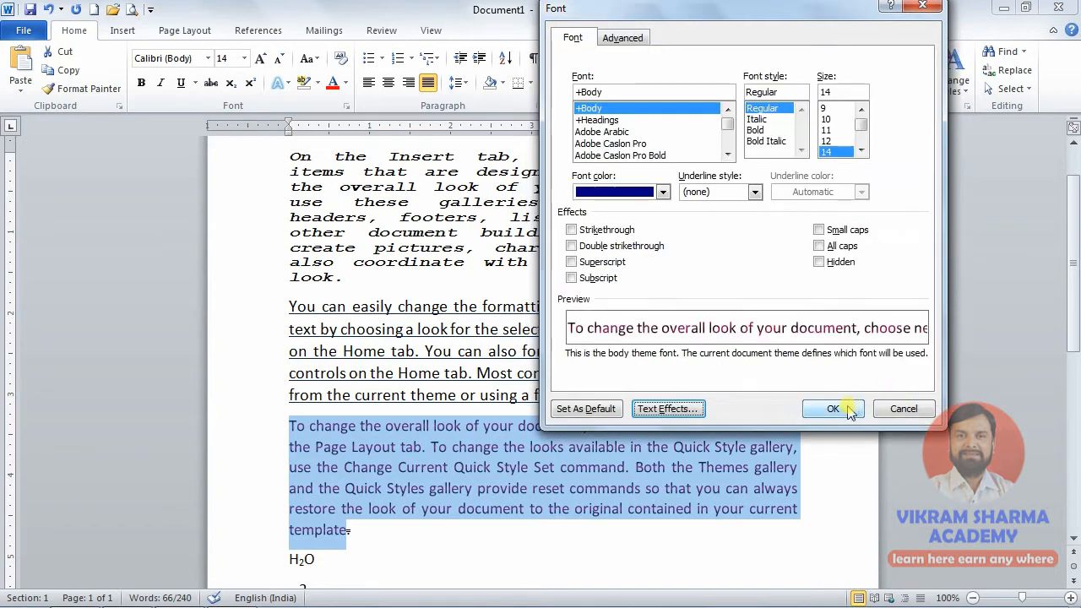
click(846, 408)
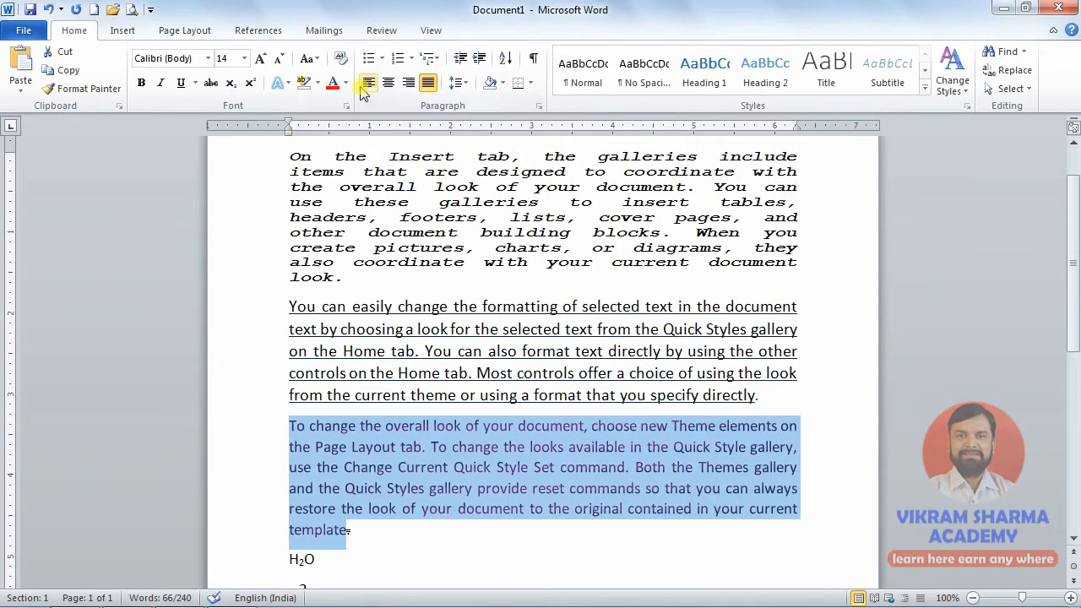
- Set the third paragraph's text fill to No fill through Text Effects
click(346, 106)
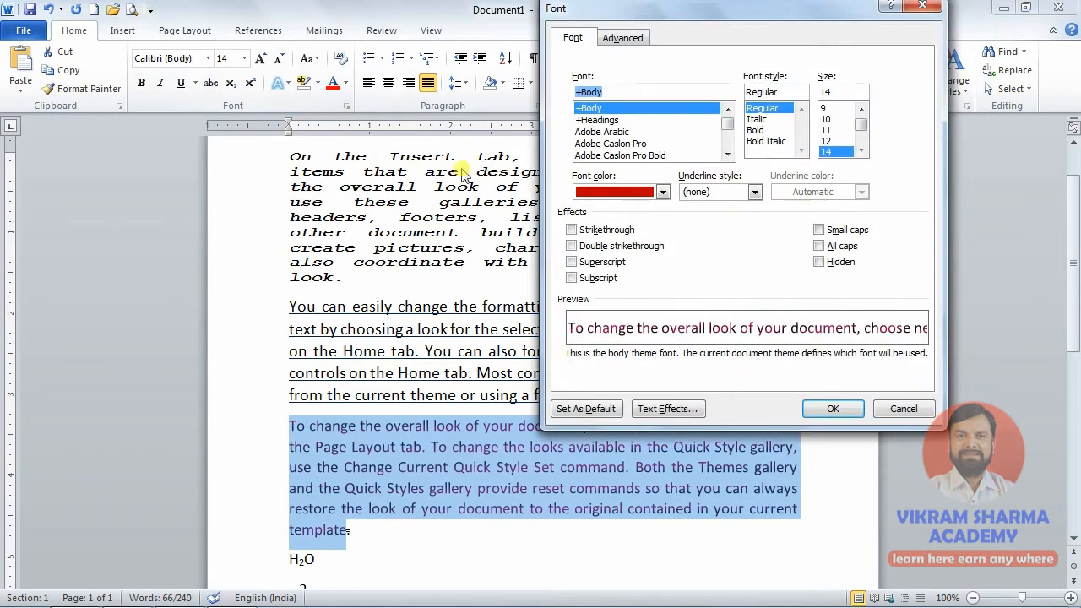
click(672, 409)
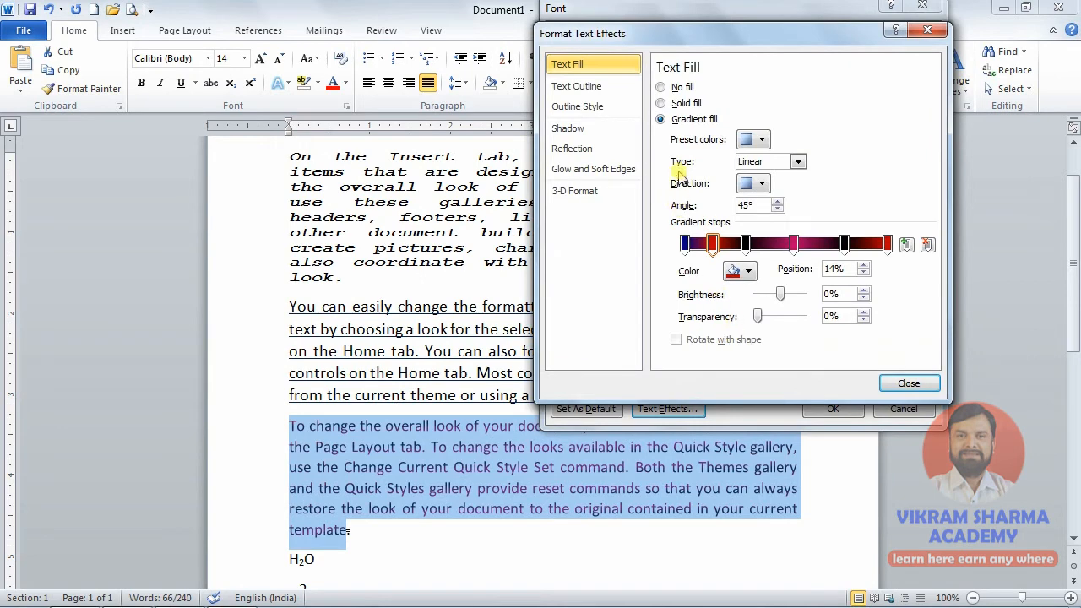
click(683, 88)
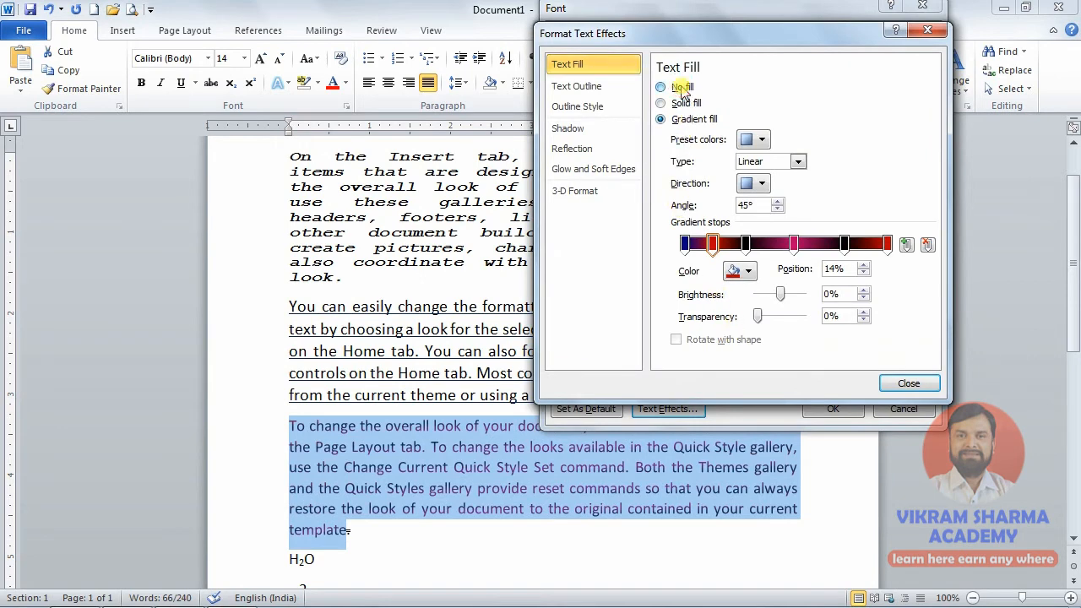
click(889, 387)
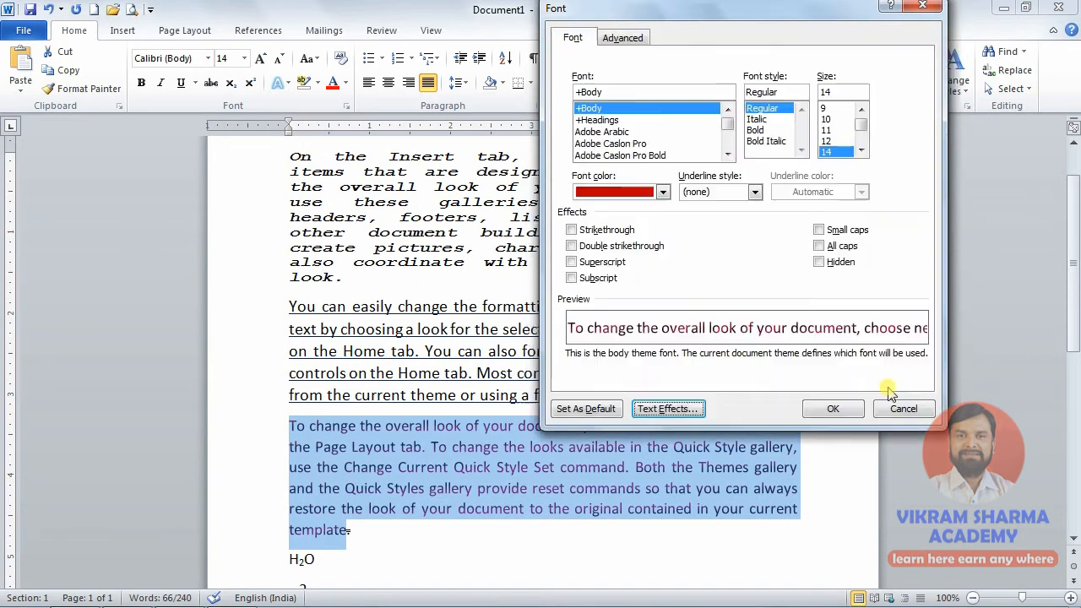
click(833, 409)
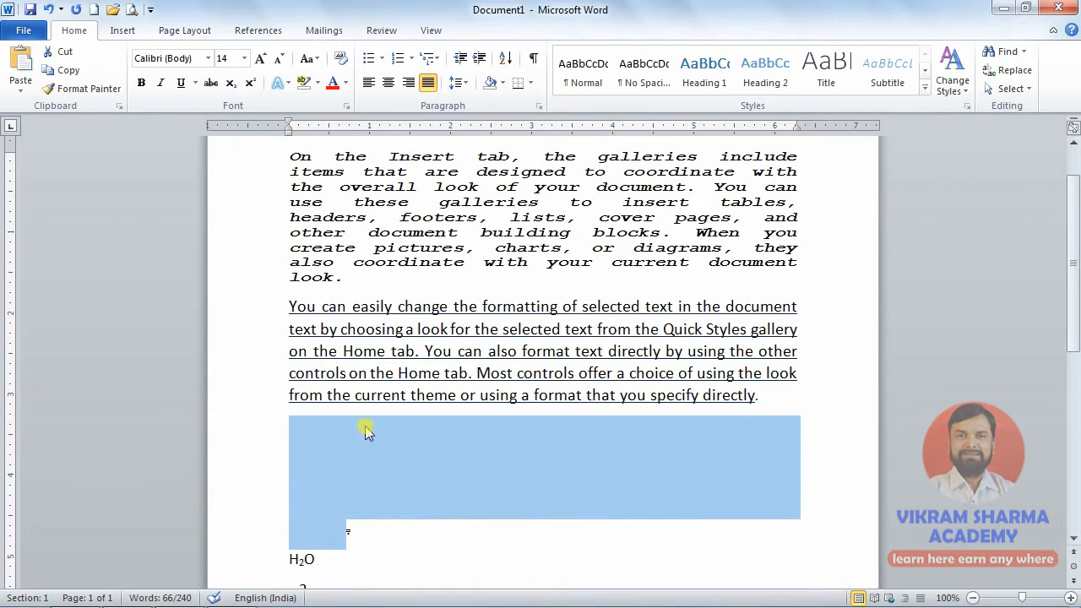
- Reselect the unfilled third paragraph and apply the red font color to it
click(338, 485)
drag(288, 431, 336, 541)
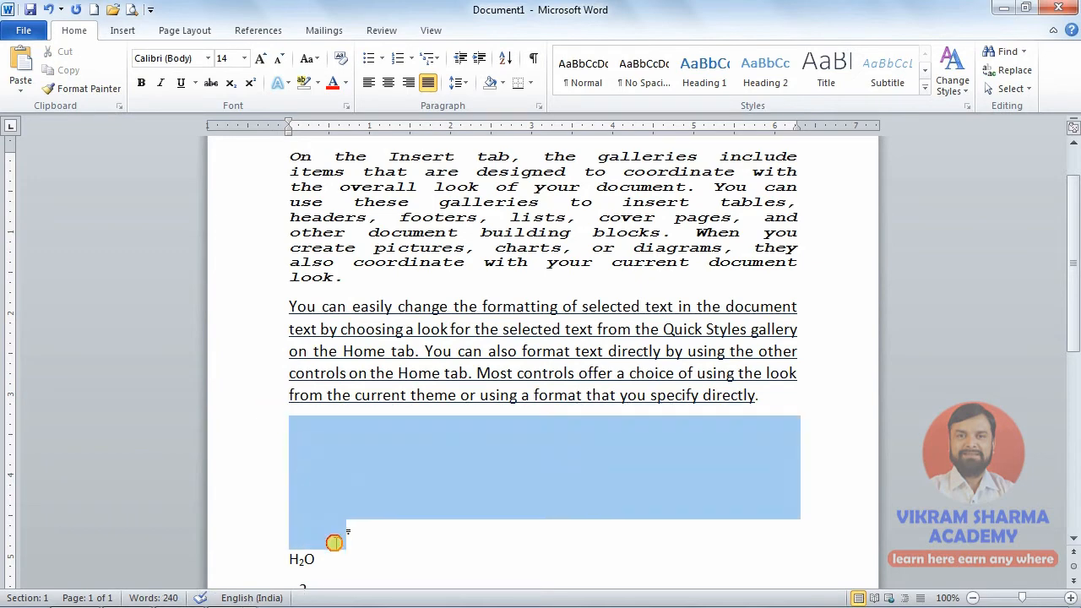
click(333, 84)
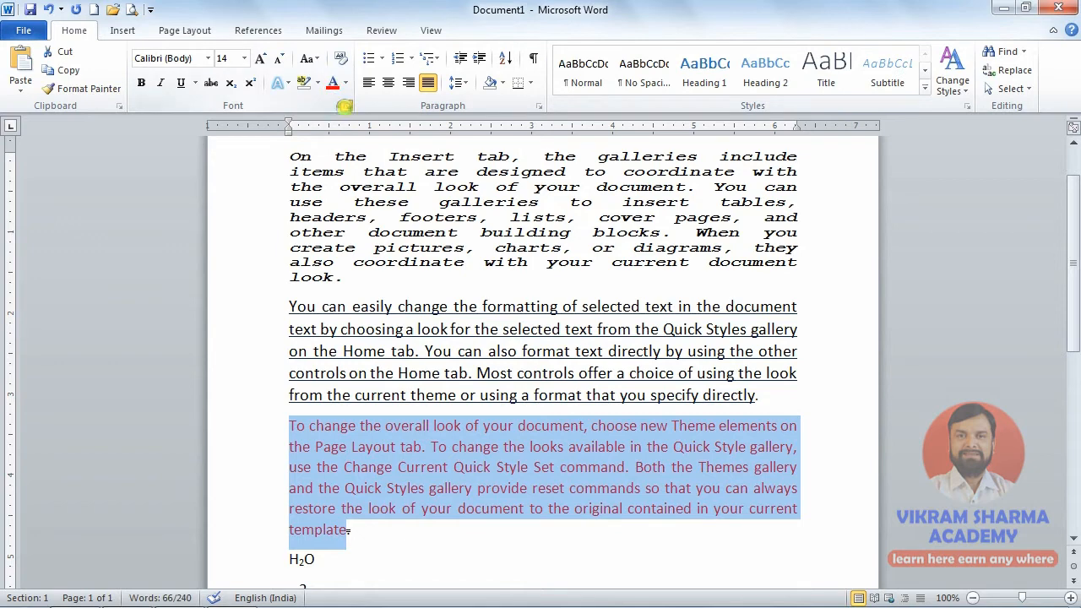
- Give the third paragraph a solid text outline through Text Effects, trying red before choosing dark blue, and apply it
click(345, 106)
click(667, 409)
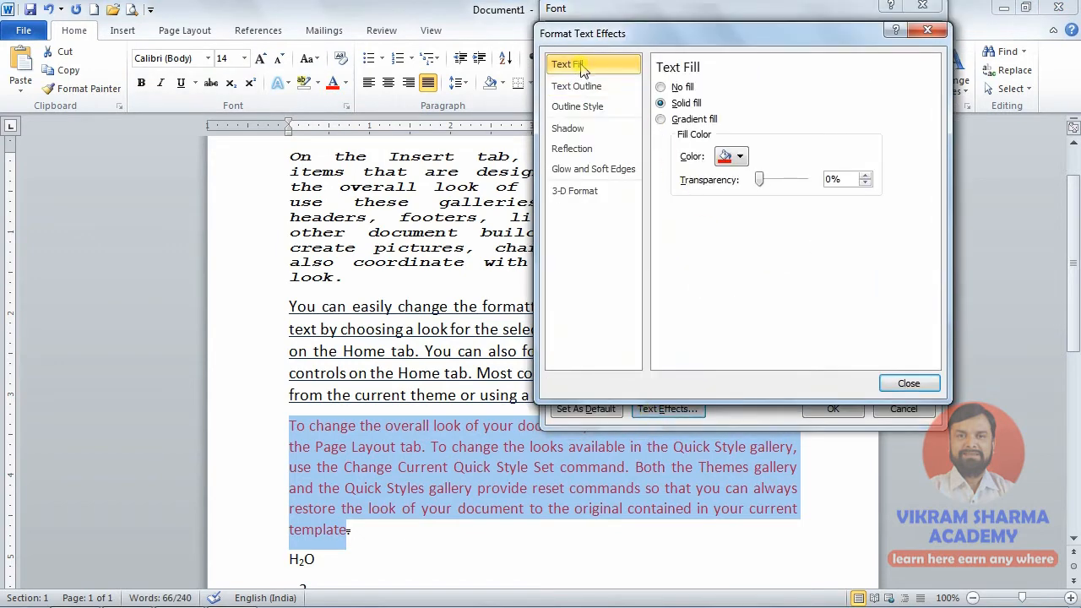
click(589, 90)
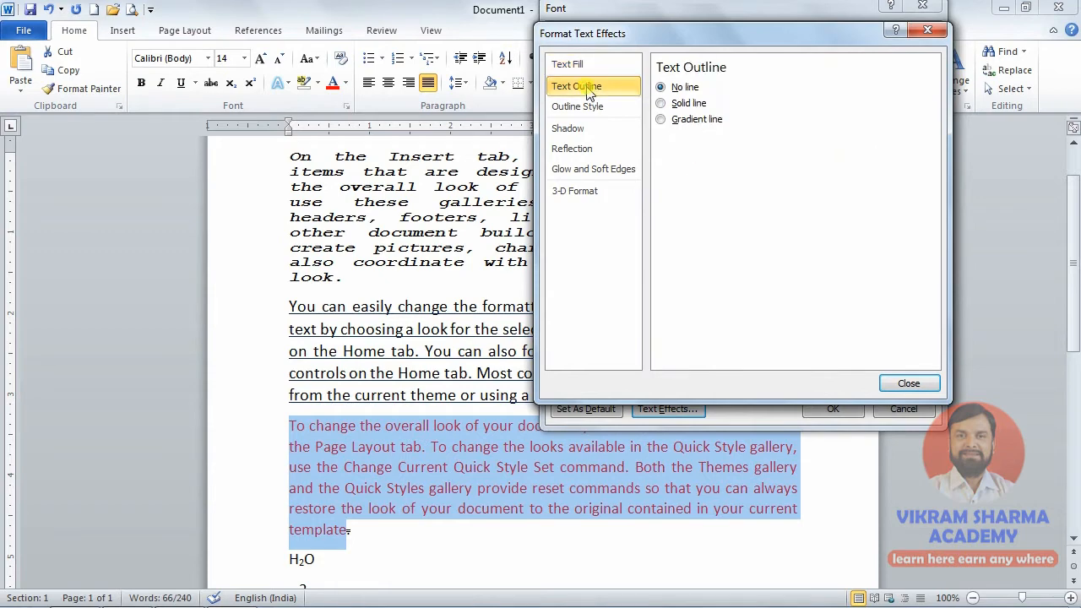
click(662, 103)
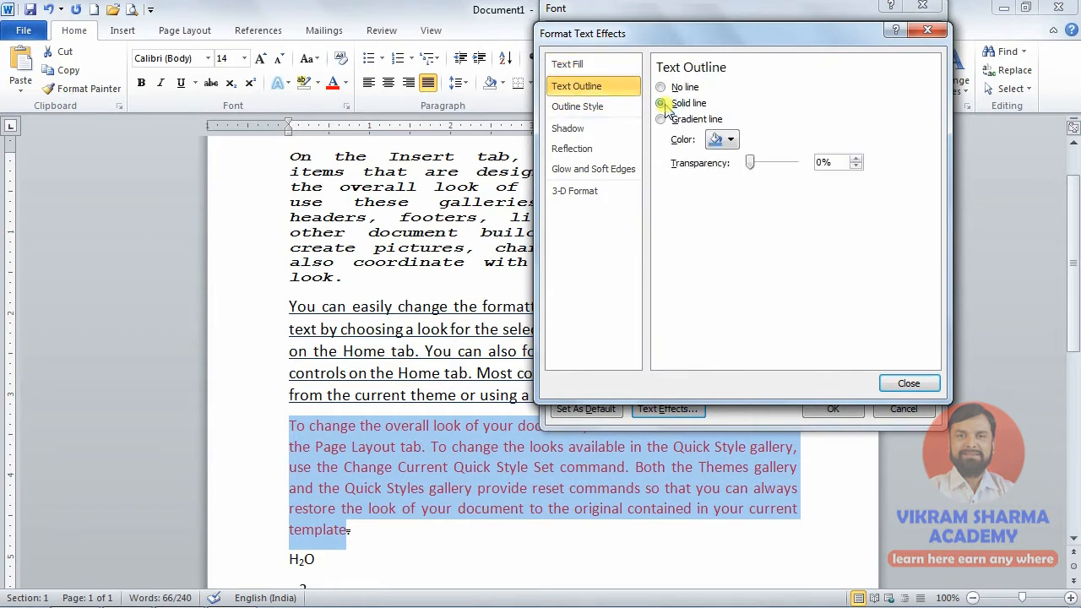
click(731, 141)
click(727, 262)
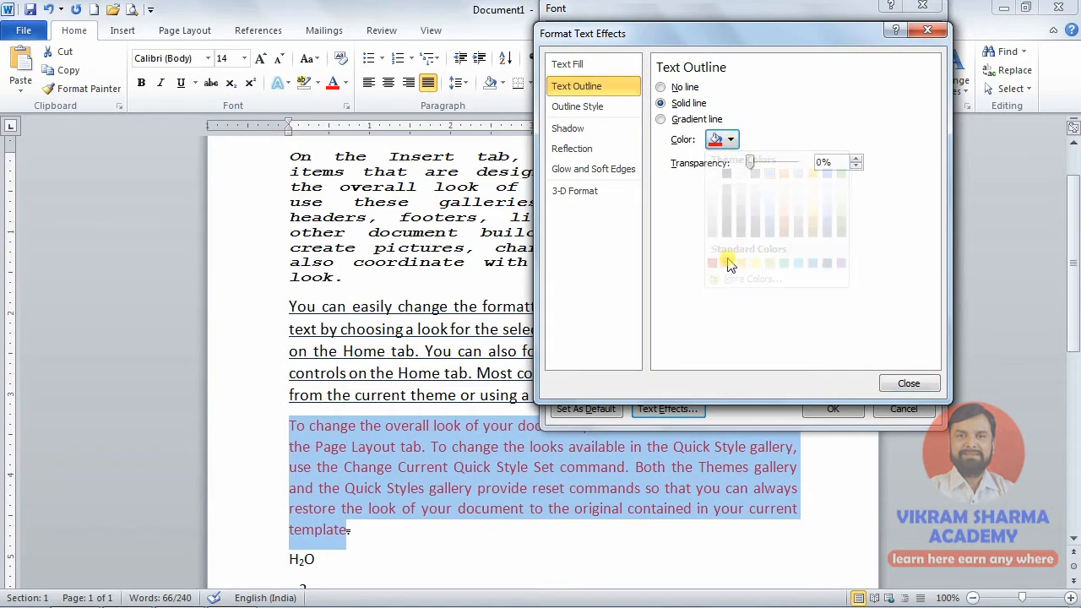
click(732, 140)
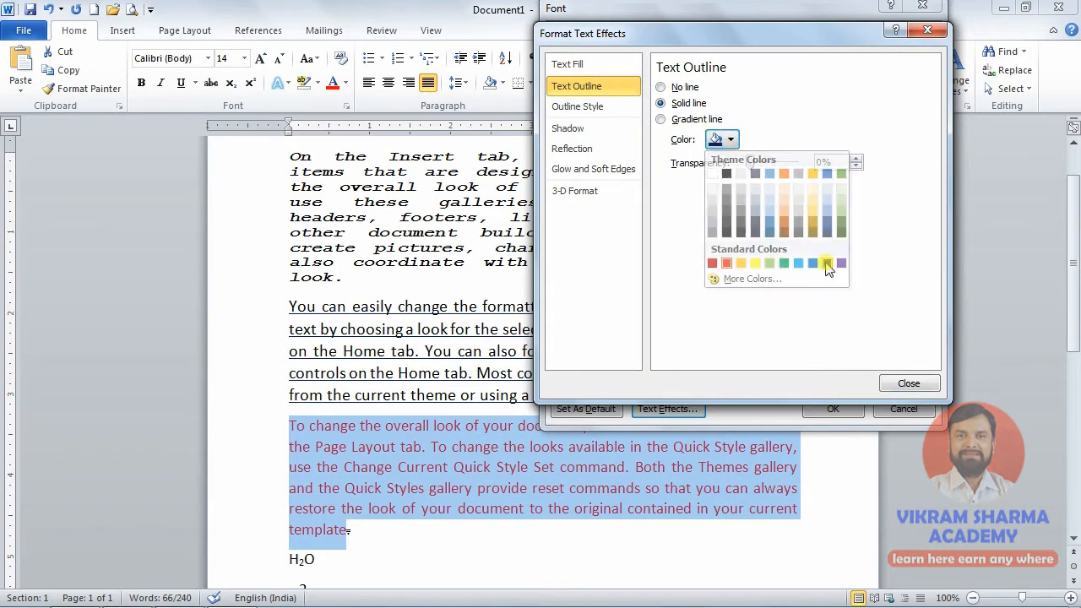
click(827, 264)
click(909, 384)
click(837, 408)
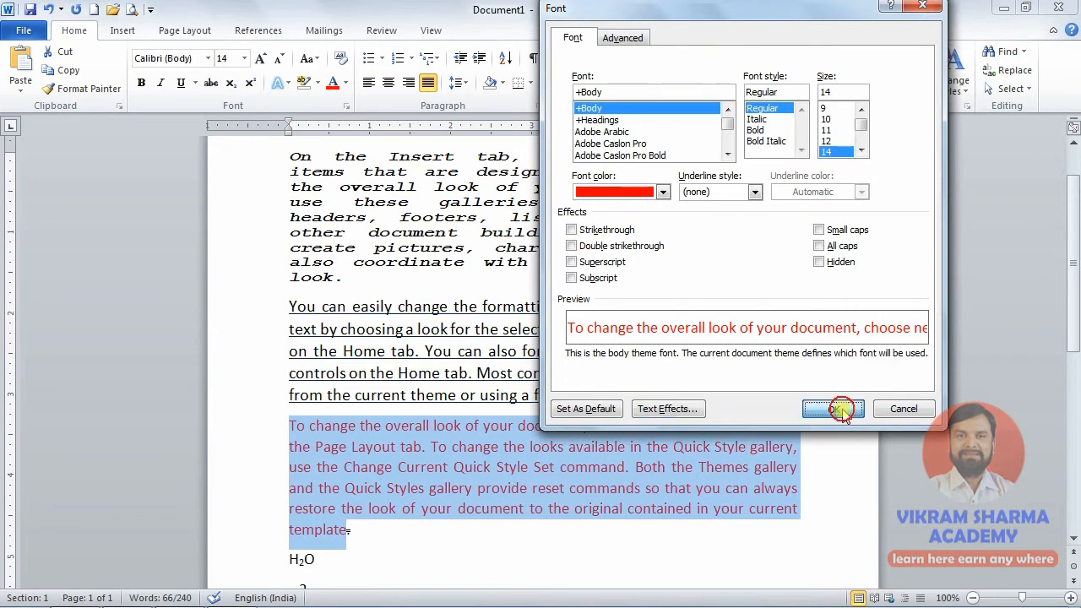
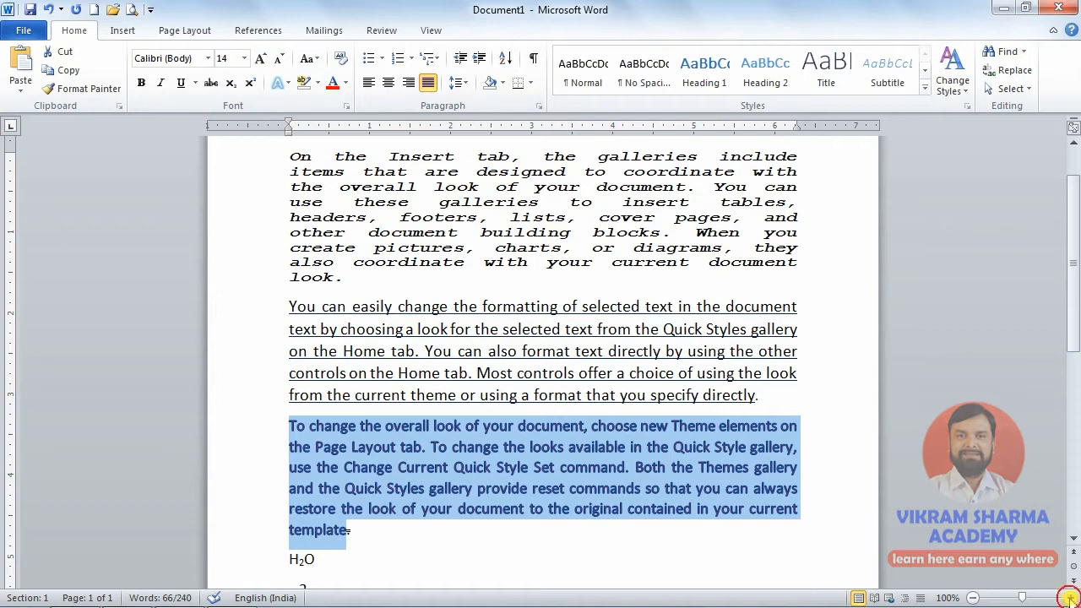
- Zoom the document to 150% and deselect the third paragraph to examine its text outline
click(1070, 597)
click(1069, 598)
click(1069, 597)
click(1070, 597)
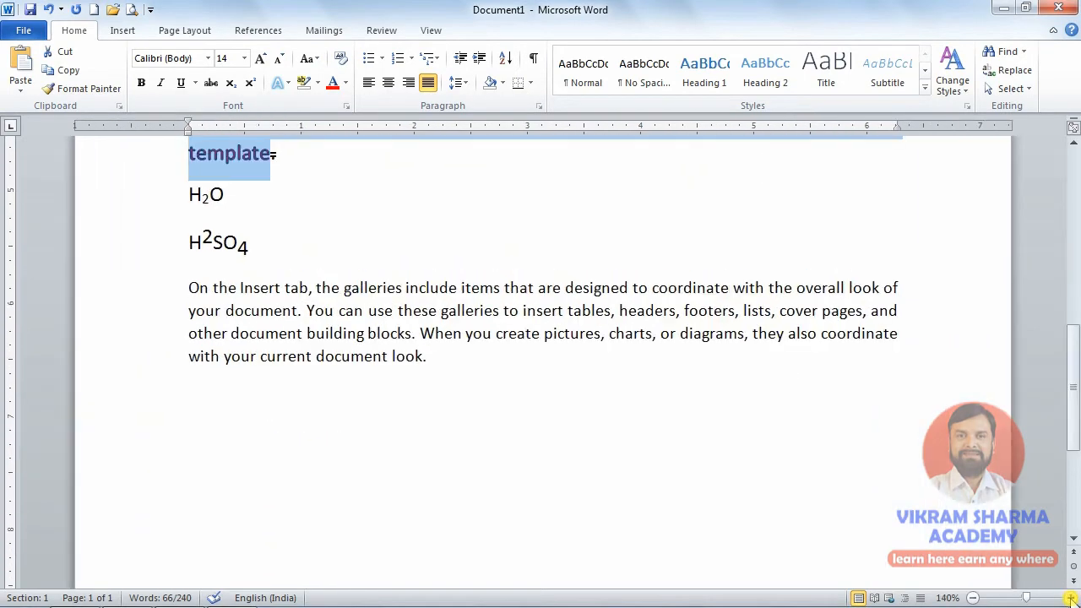
click(1070, 597)
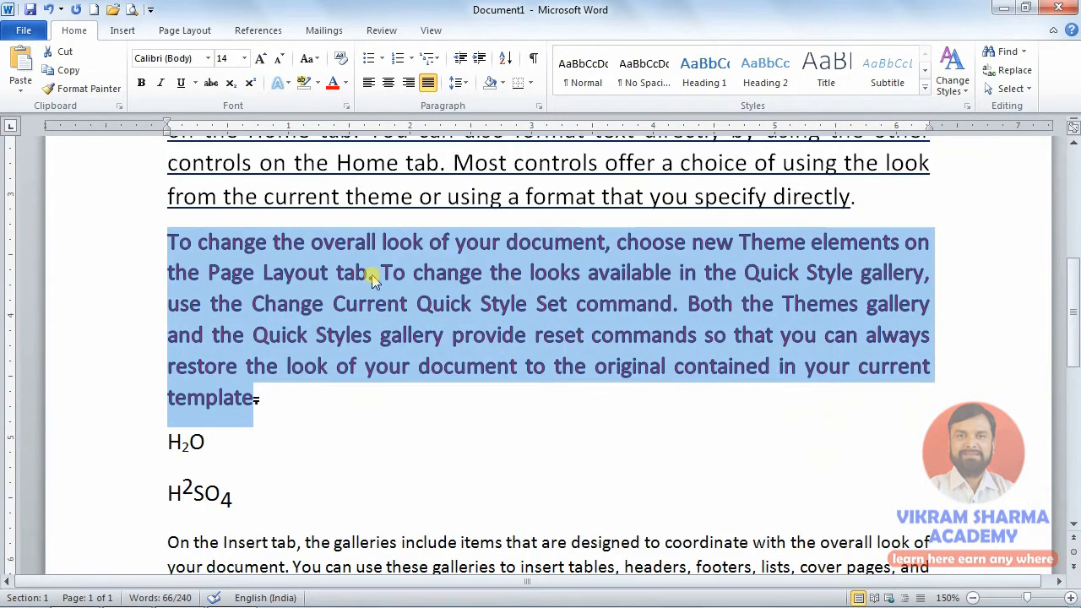
click(290, 279)
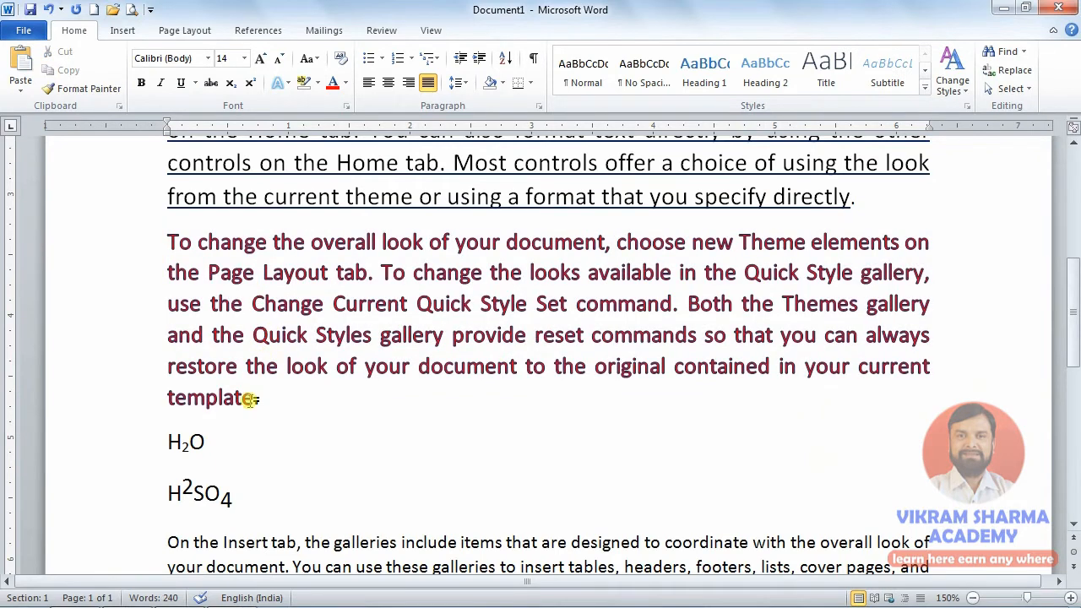
- Make the third paragraph's dark blue text outline partly transparent through Text Effects
drag(251, 402, 169, 245)
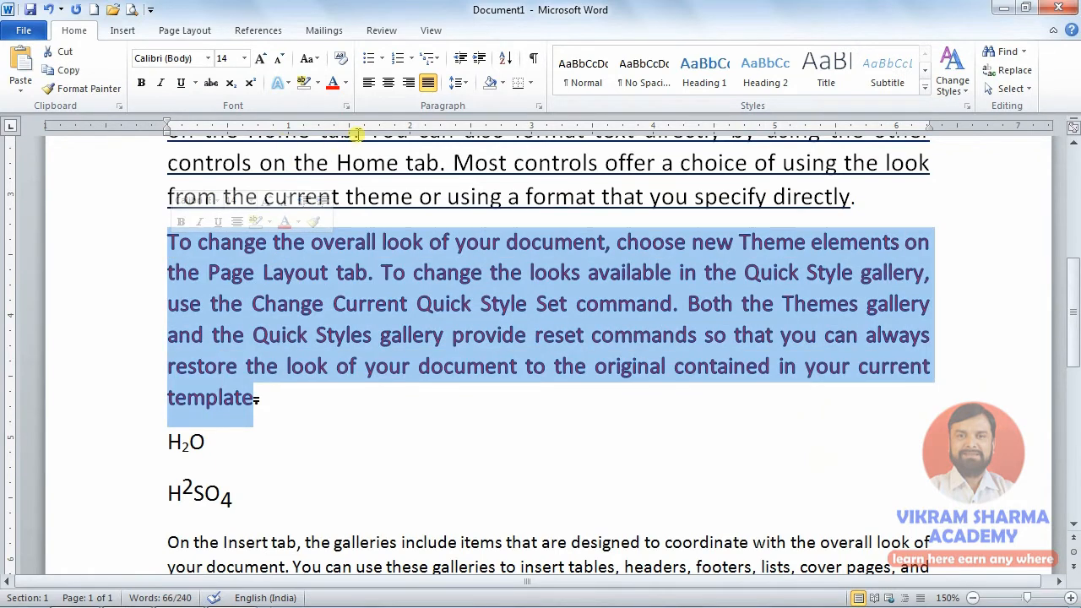
click(346, 107)
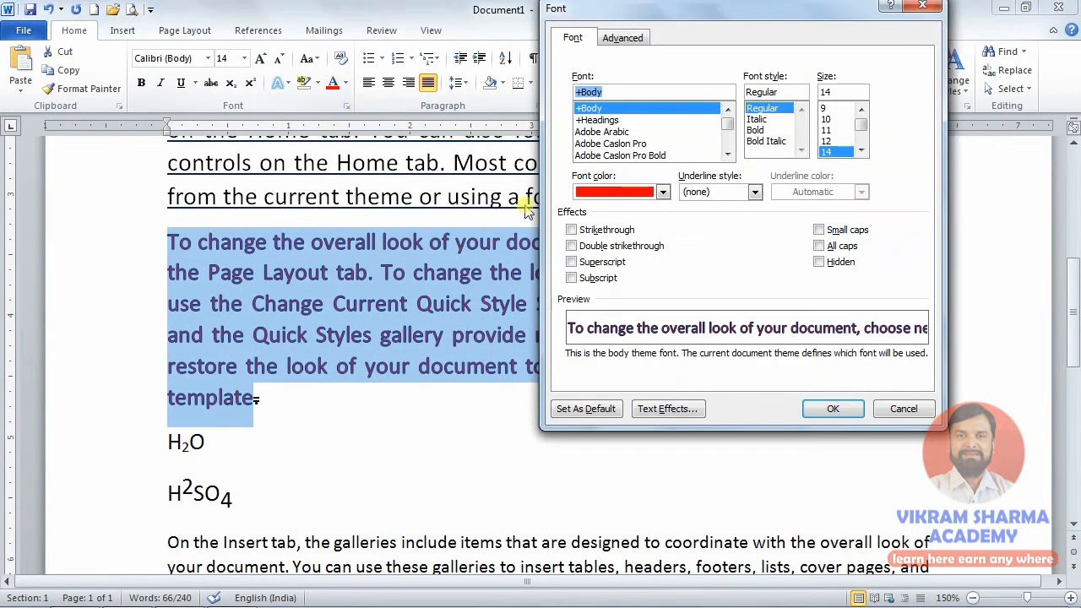
click(663, 412)
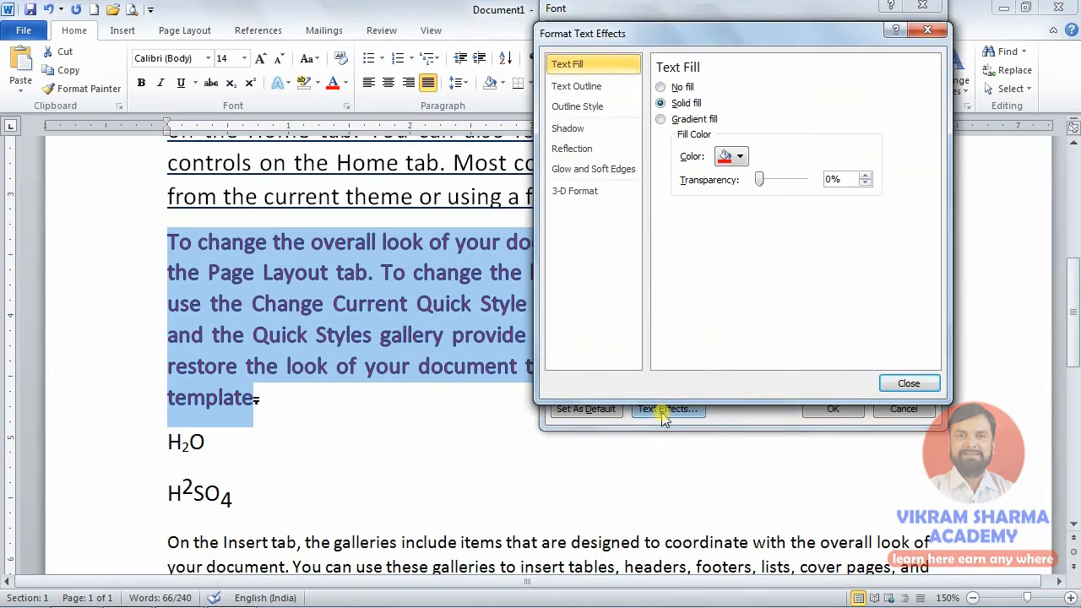
click(621, 87)
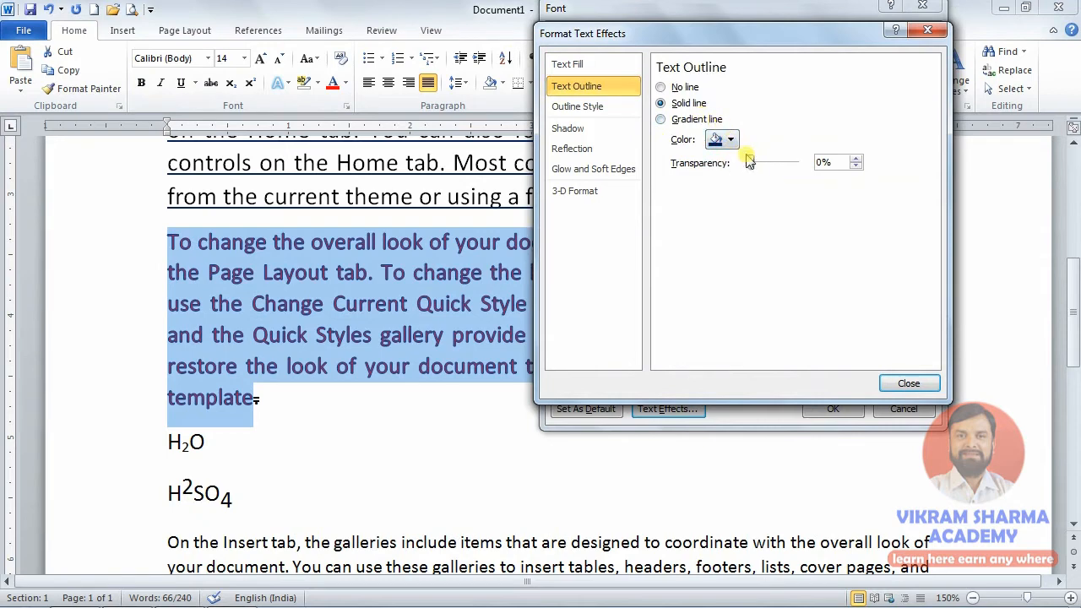
drag(752, 163, 773, 163)
click(909, 384)
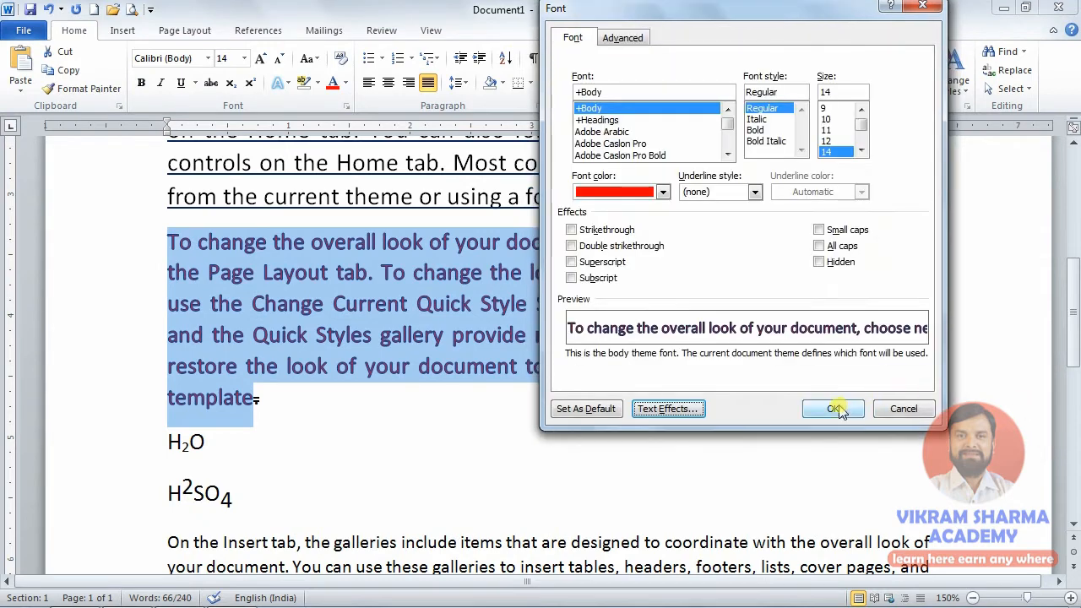
click(833, 409)
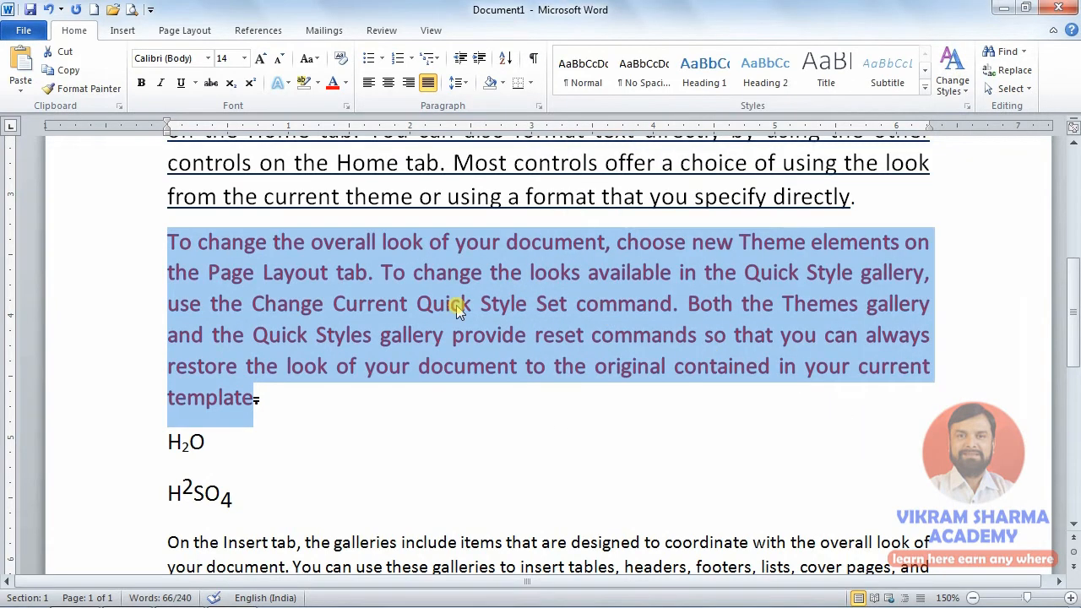
- Give the third paragraph a gradient text fill, brightening the 14% stop by 30% and the 54% stop by 24%, and apply it
click(345, 106)
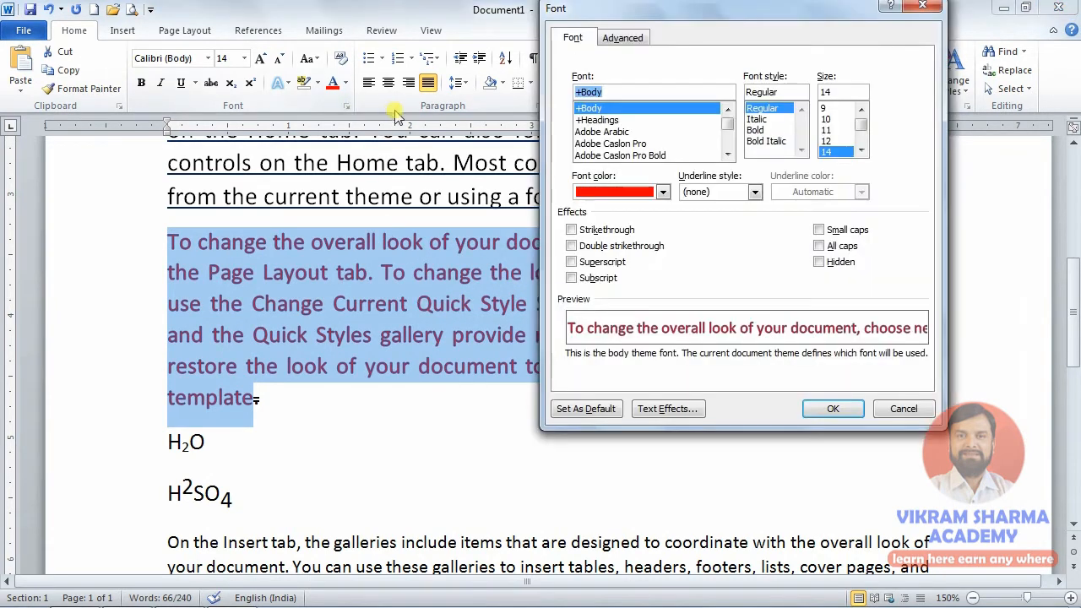
click(667, 409)
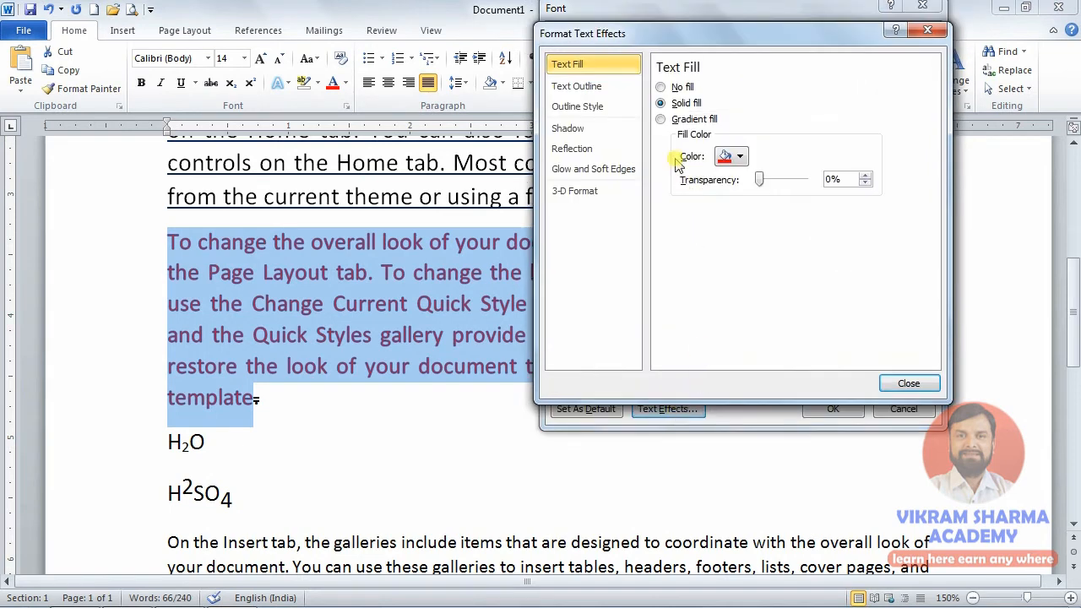
click(661, 119)
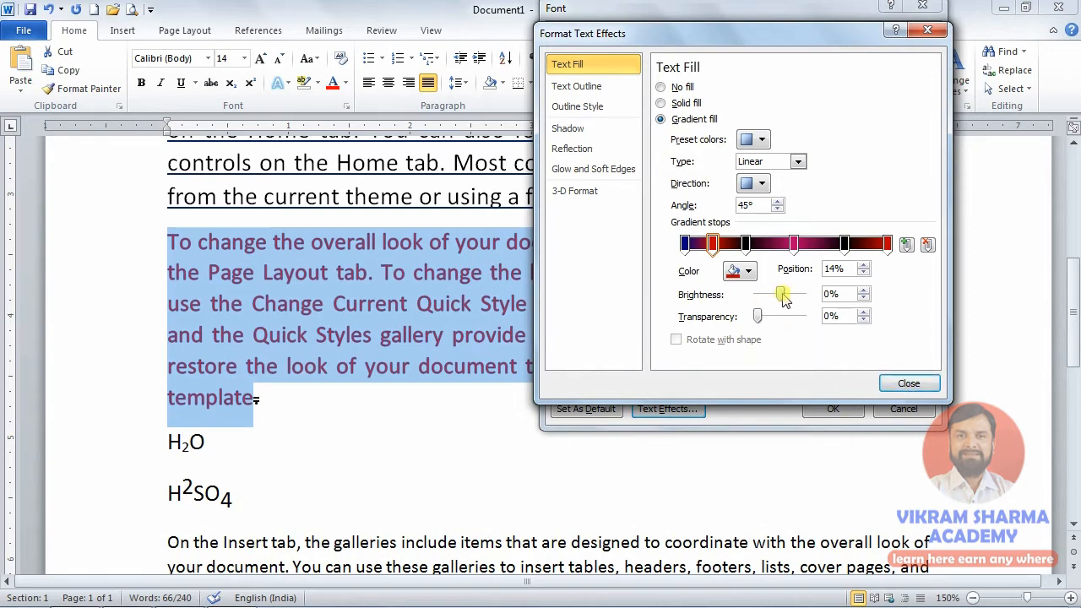
drag(783, 298, 789, 296)
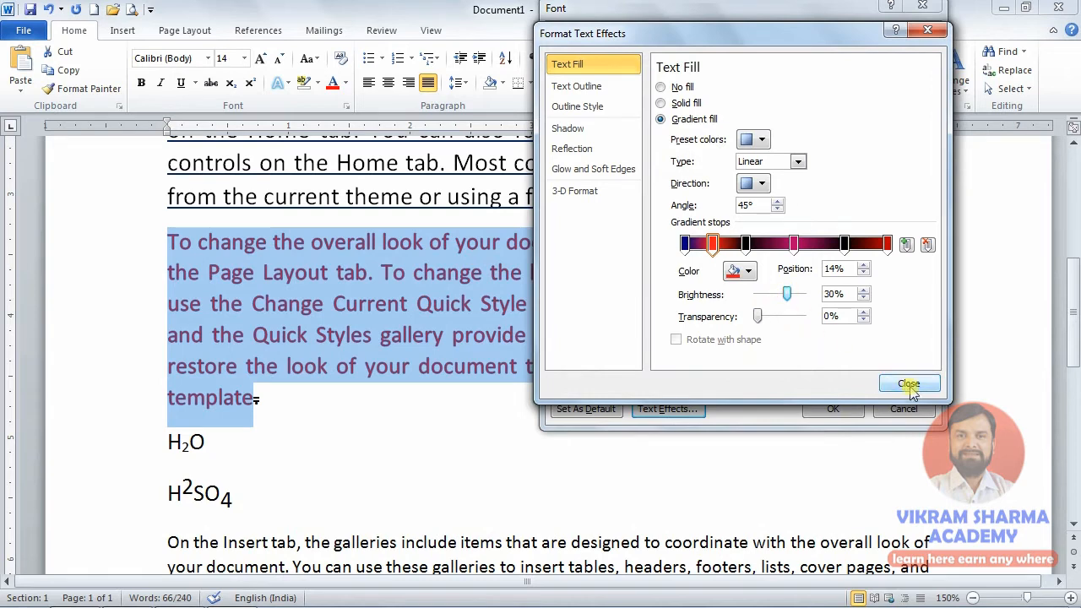
click(795, 244)
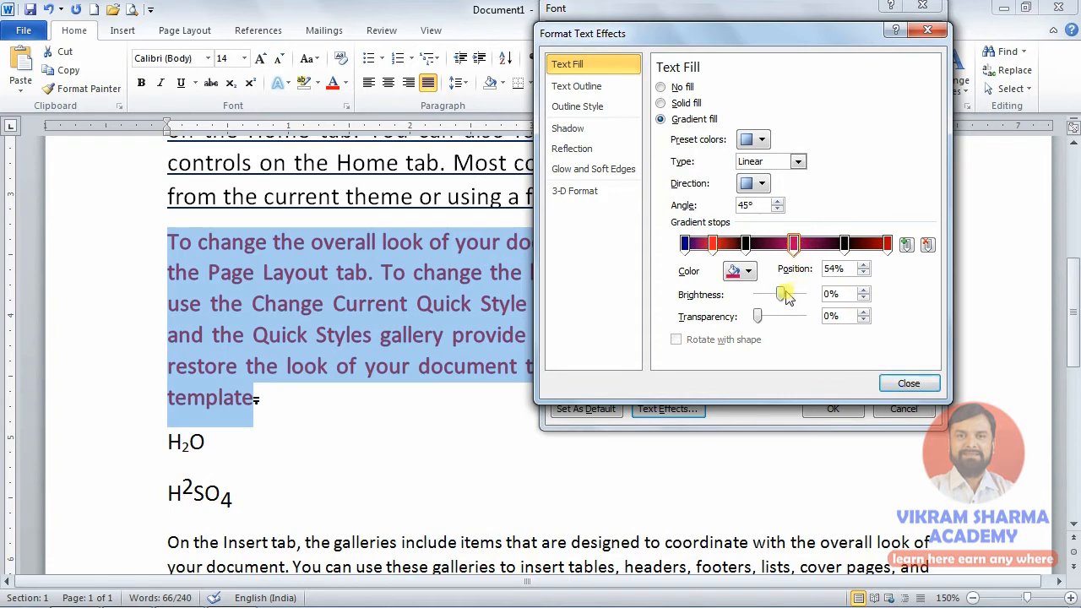
mouse_move(782, 294)
mouse_down()
mouse_move(794, 298)
mouse_move(786, 294)
mouse_up()
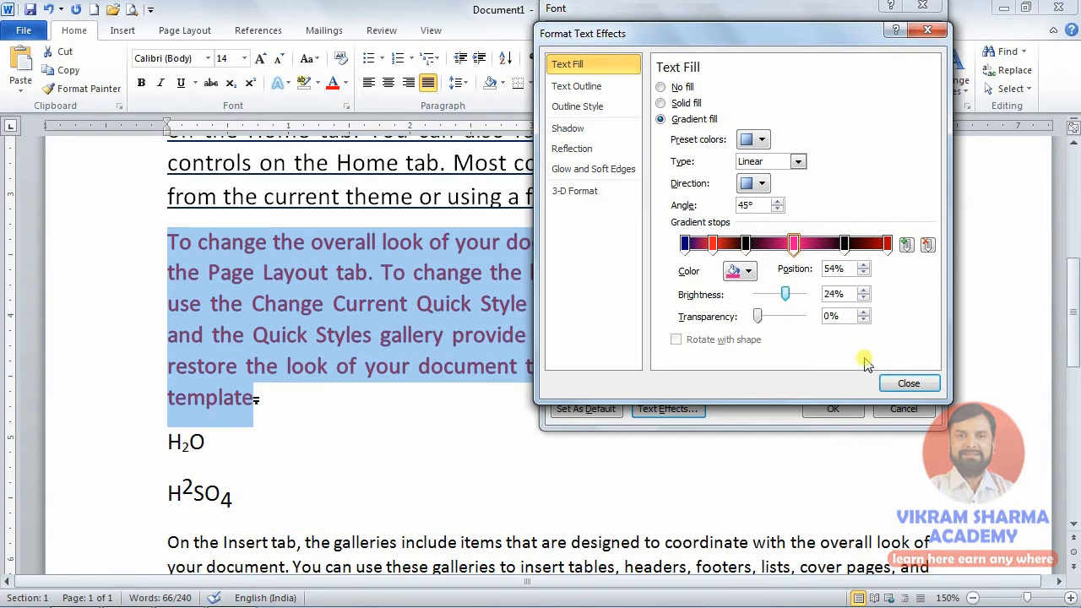
click(878, 380)
click(833, 409)
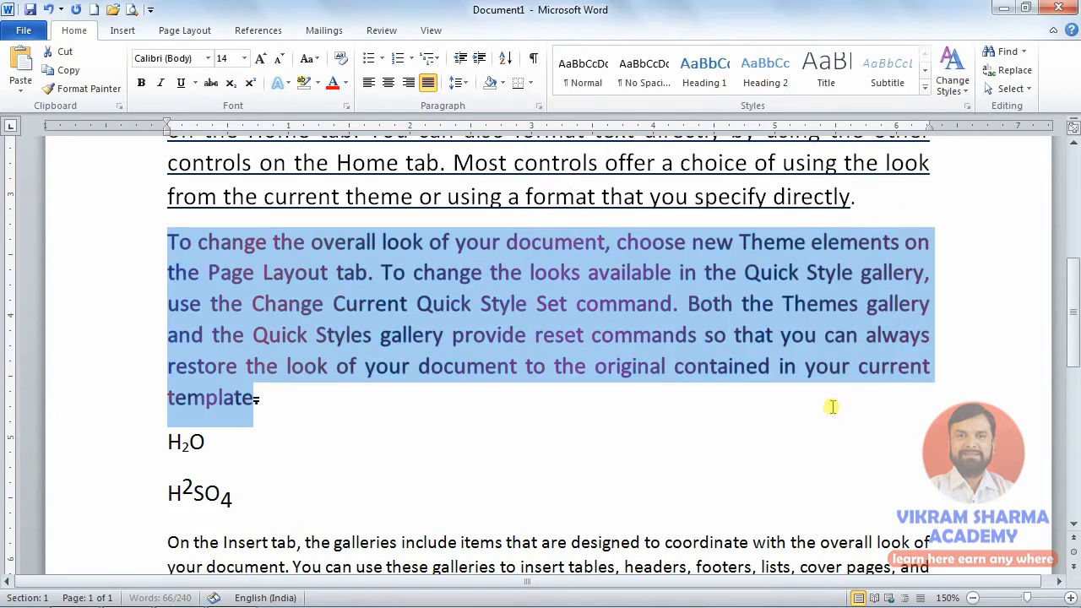
click(351, 338)
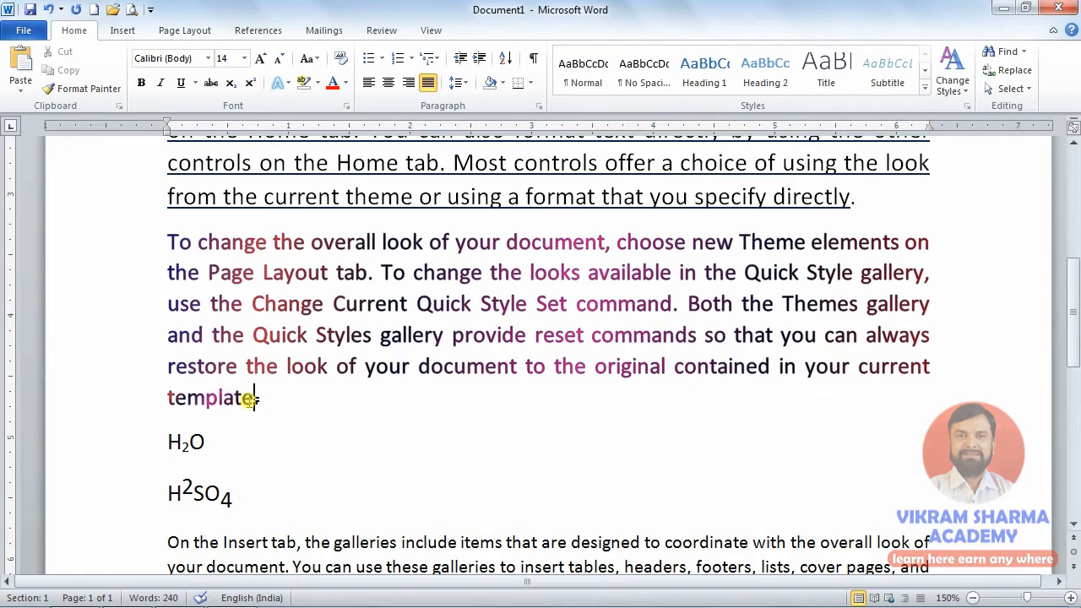
- Set the third paragraph's text outline to the double compound type through Text Effects, apply it, and deselect the text
drag(249, 399, 149, 246)
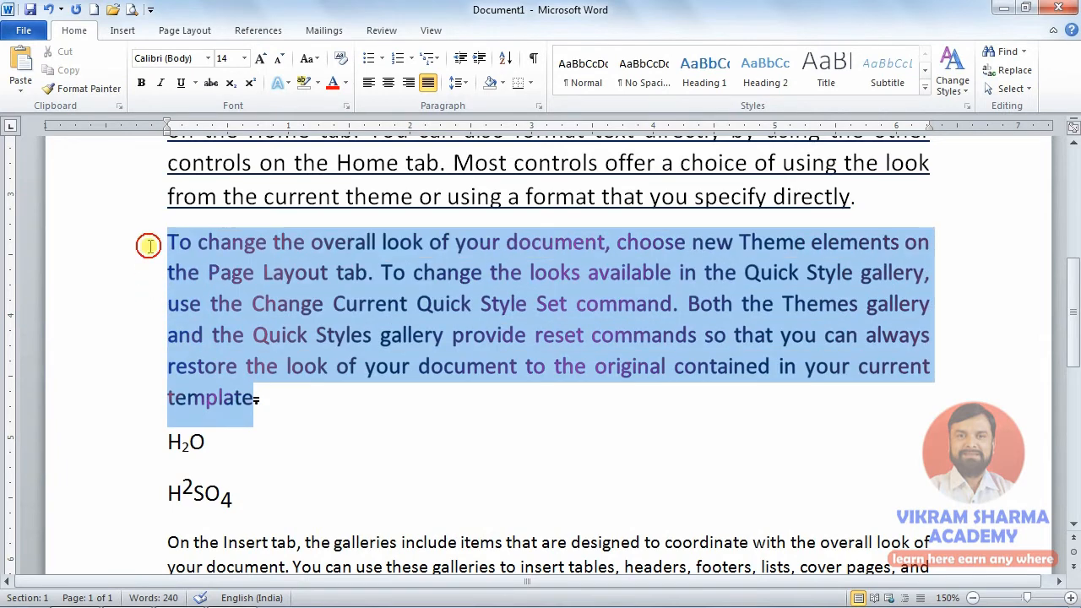
click(346, 106)
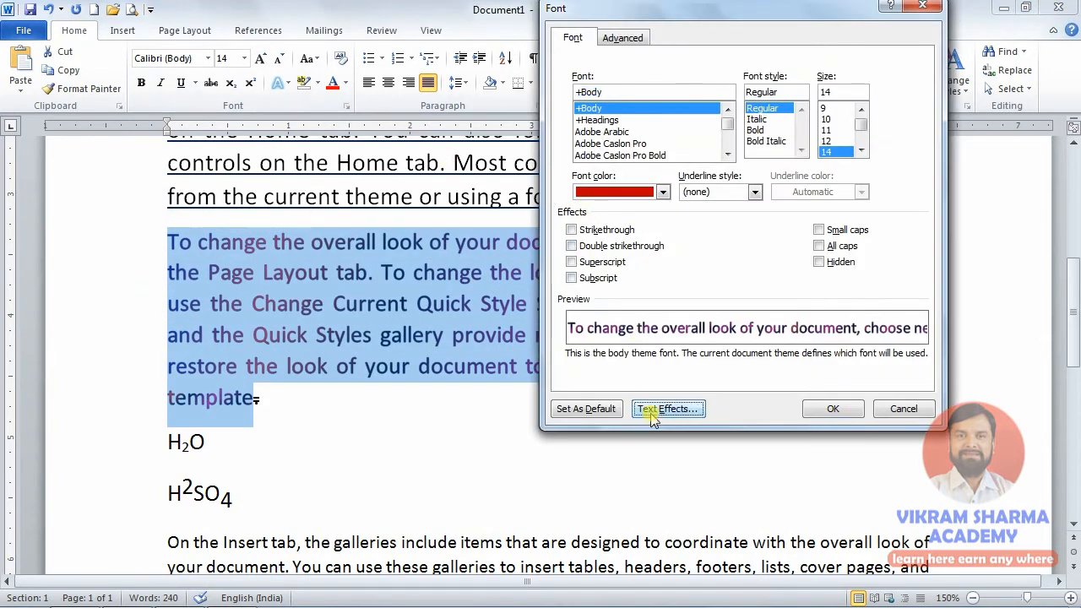
click(659, 409)
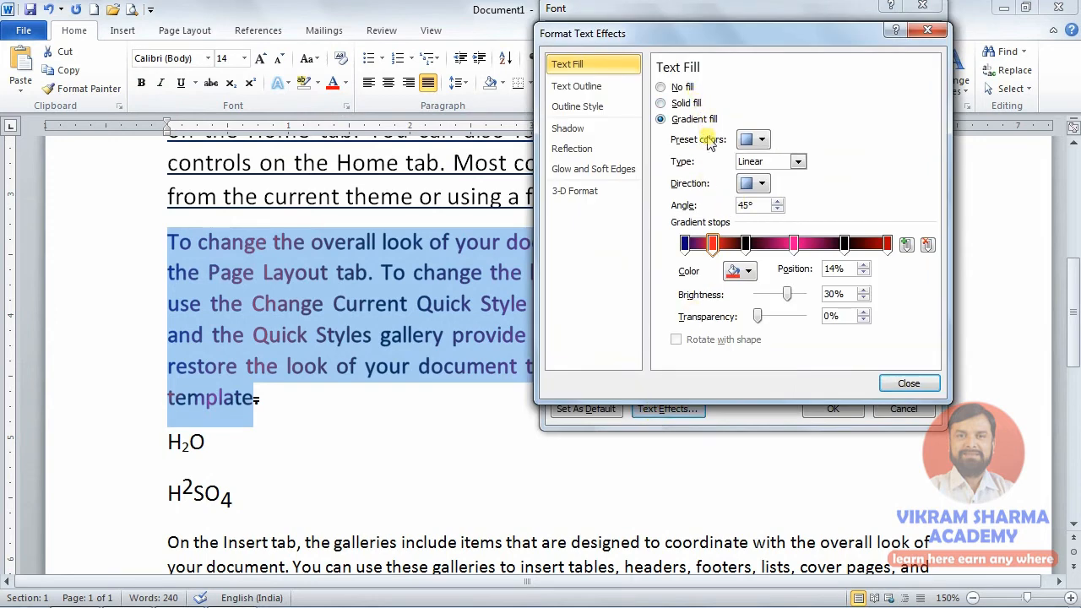
click(573, 113)
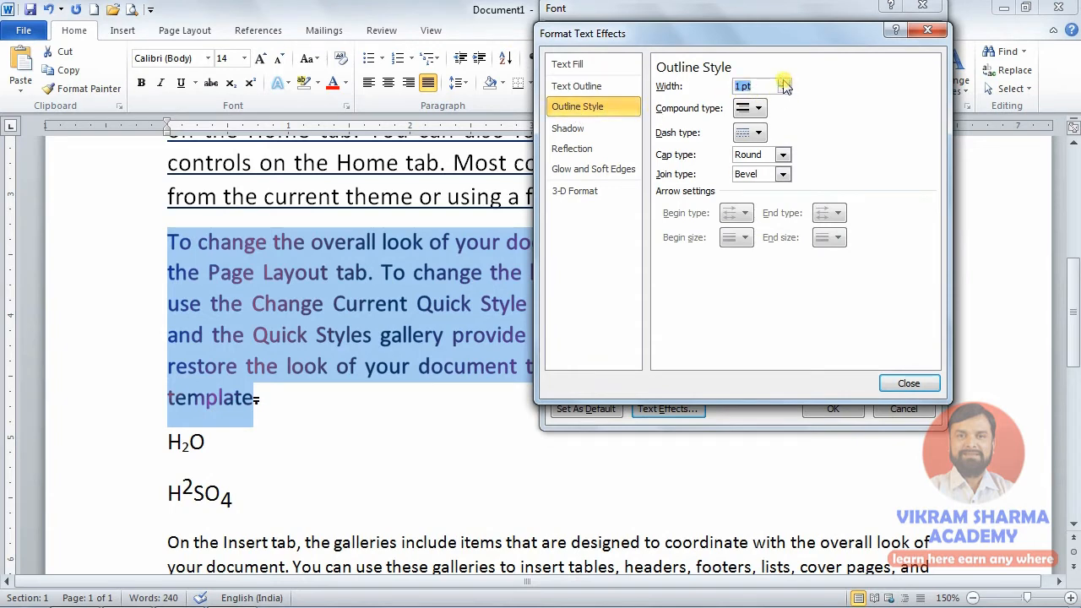
click(759, 111)
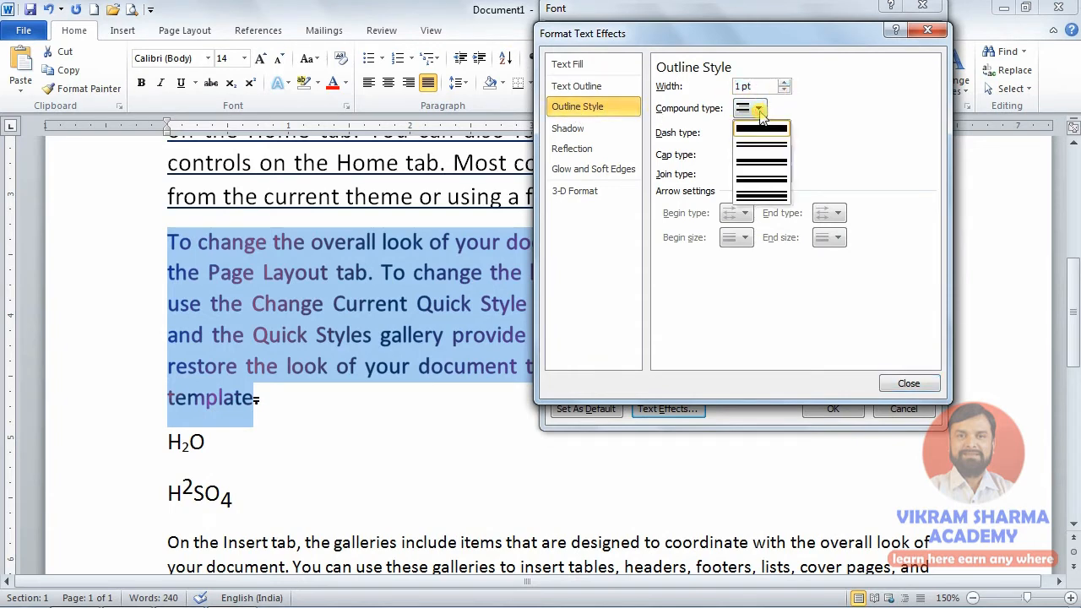
click(764, 150)
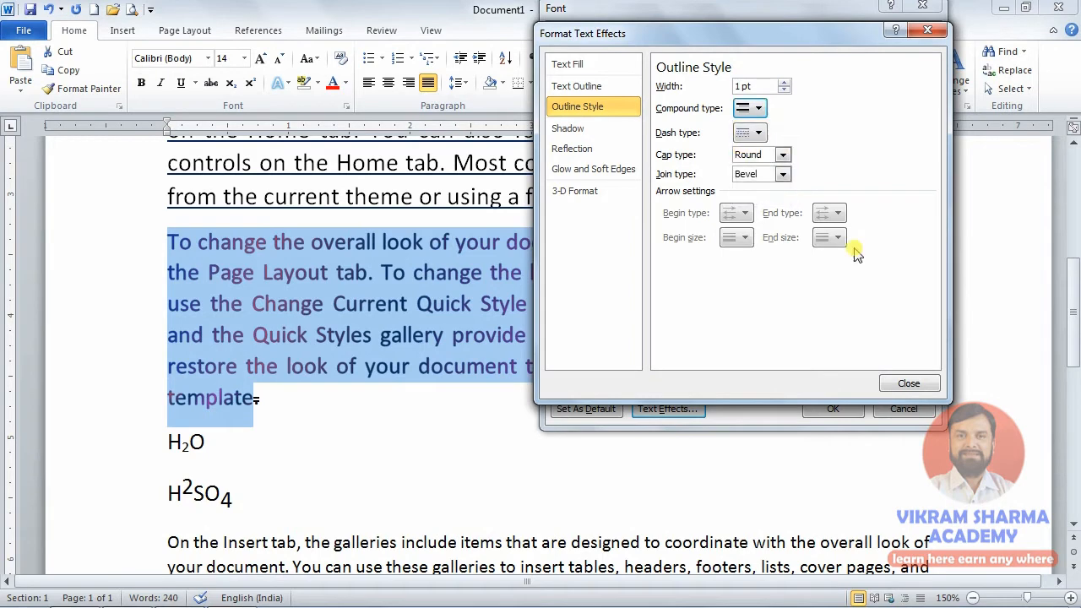
click(904, 385)
click(827, 411)
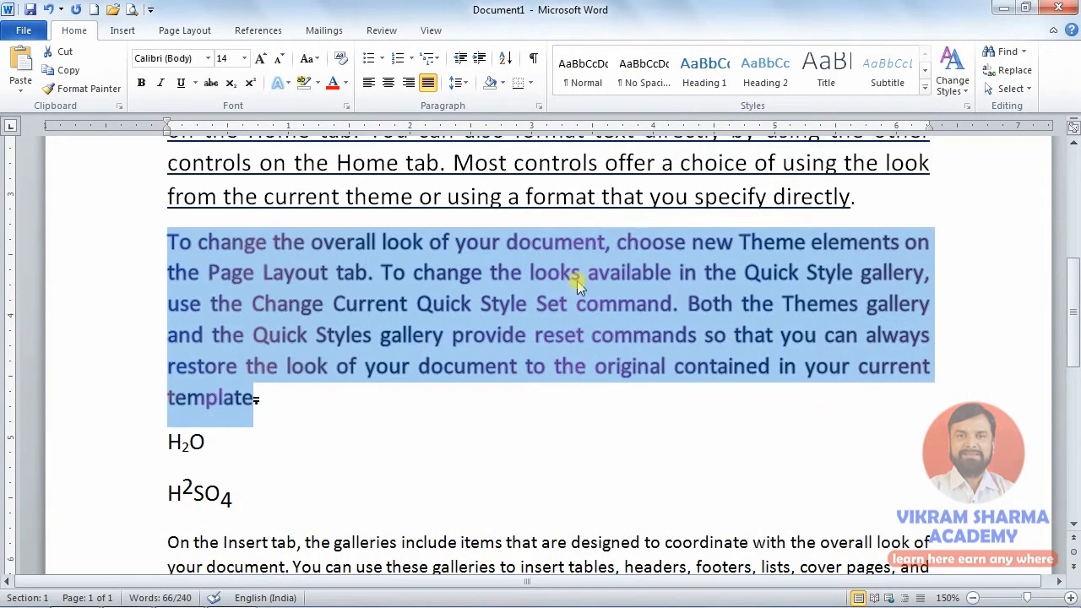
click(449, 274)
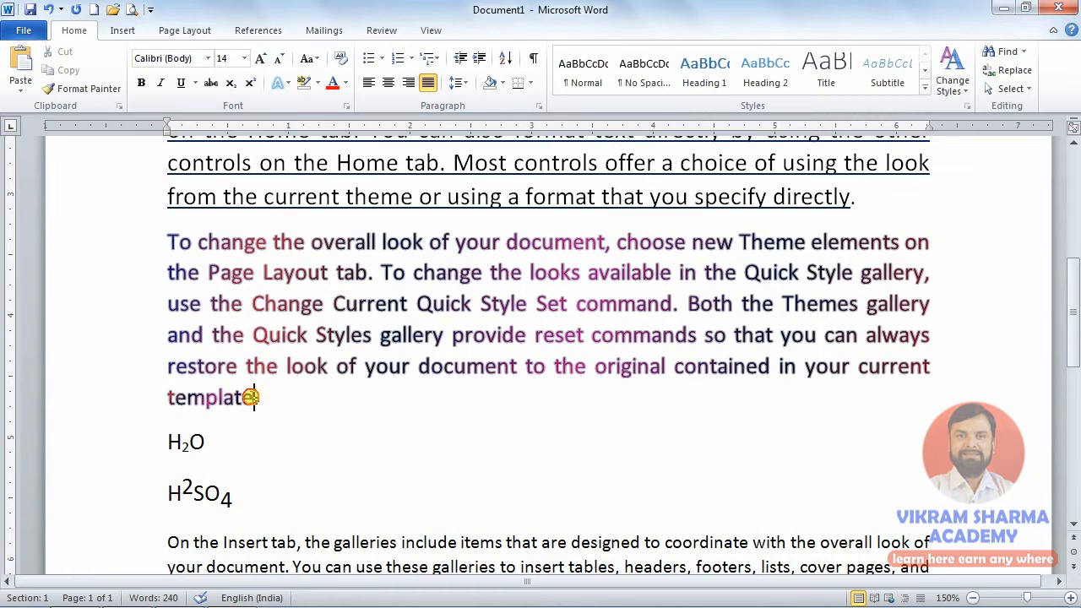
- Enlarge the word "template" at the end of the third paragraph to 48 pt
drag(251, 397, 166, 403)
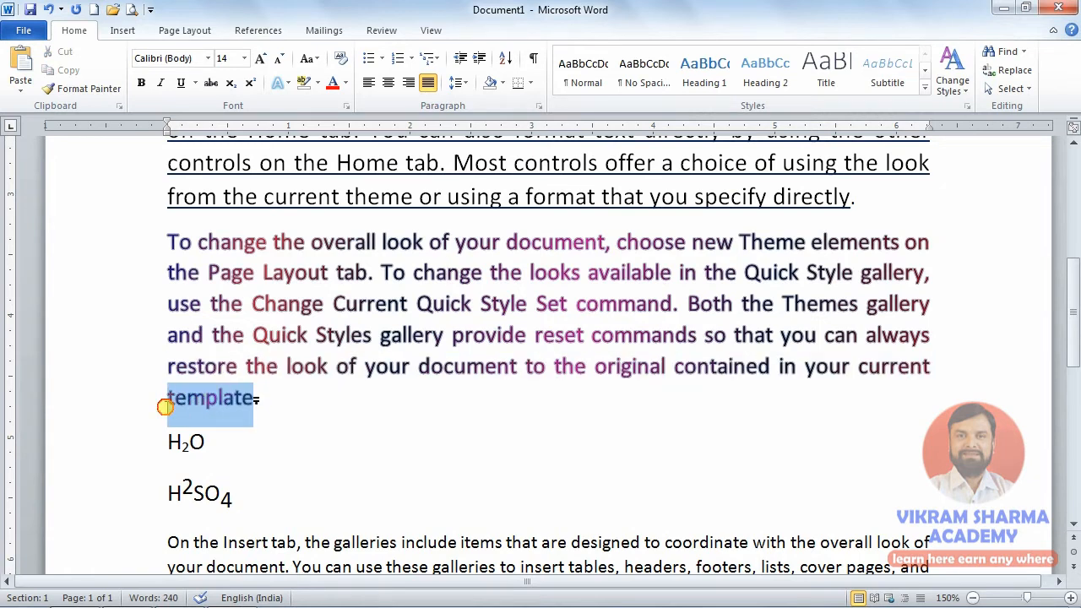
click(244, 58)
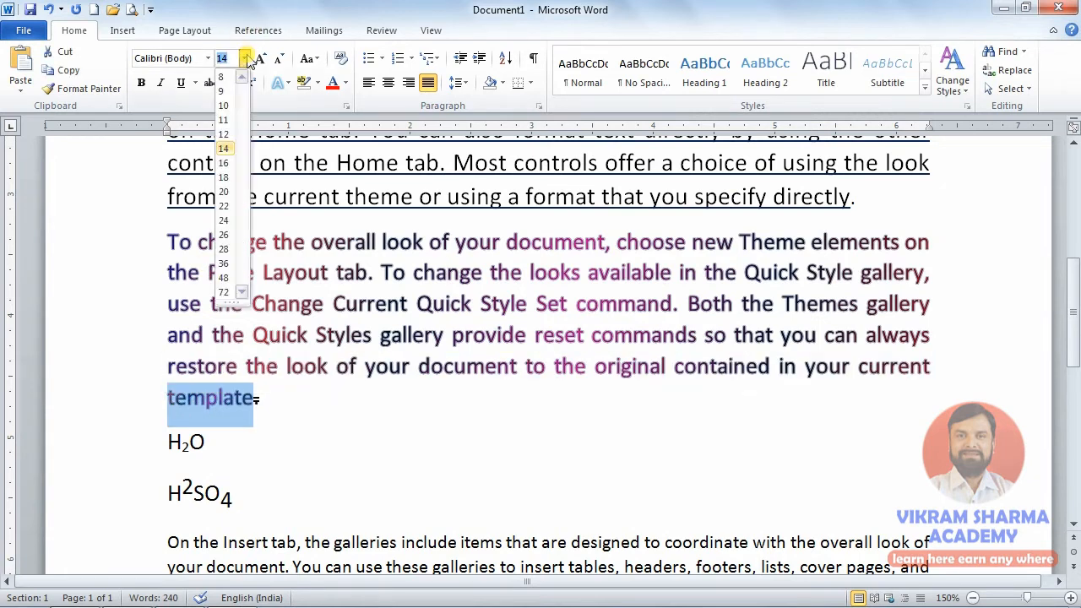
click(226, 250)
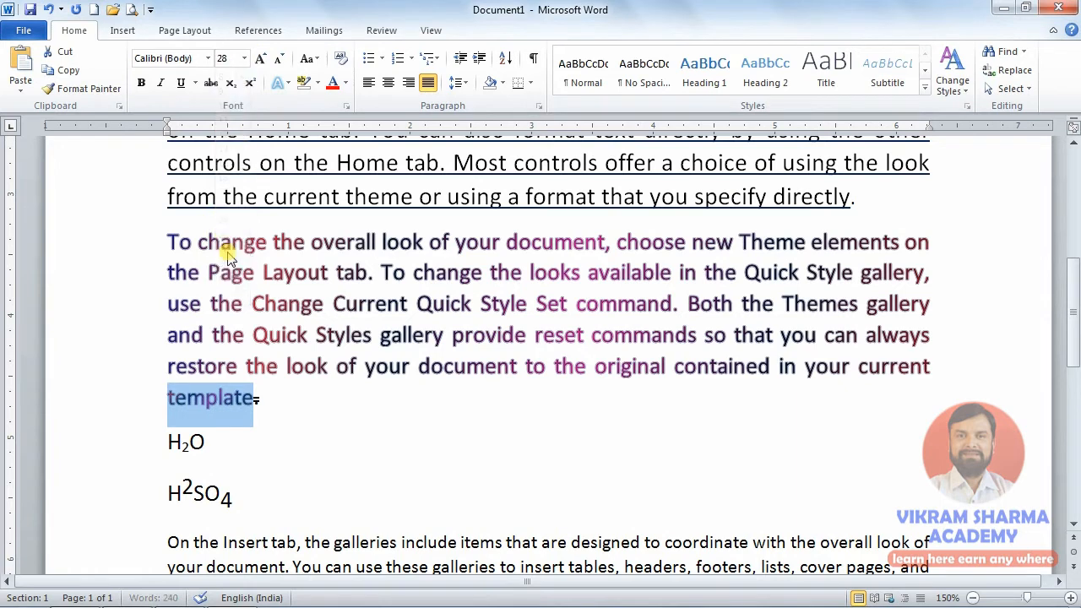
click(244, 57)
click(226, 288)
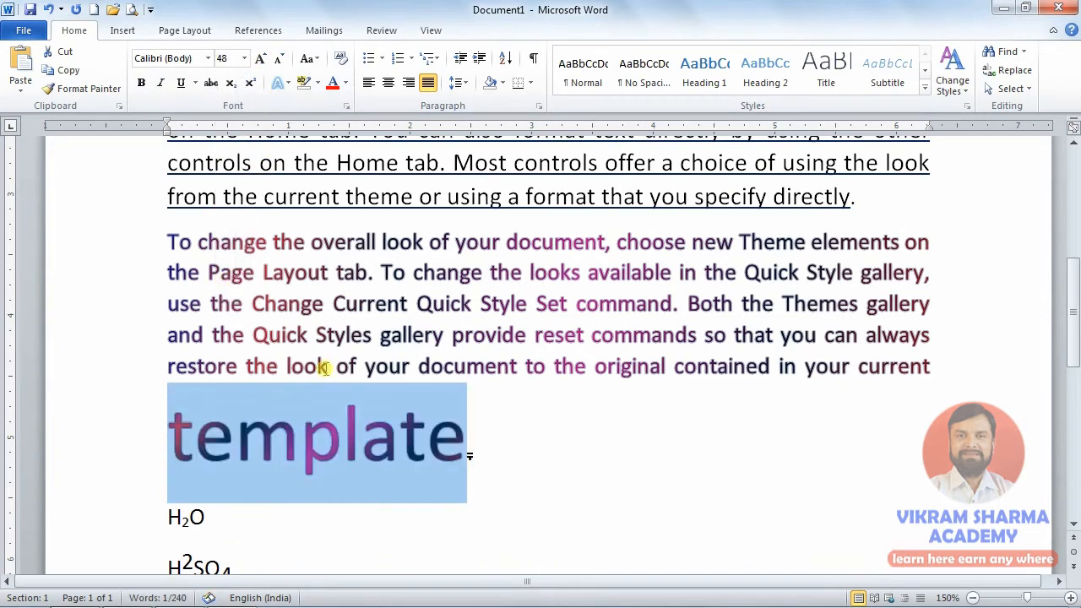
click(322, 461)
- Apply the red font color to the enlarged word "template"
drag(465, 444, 164, 442)
click(335, 85)
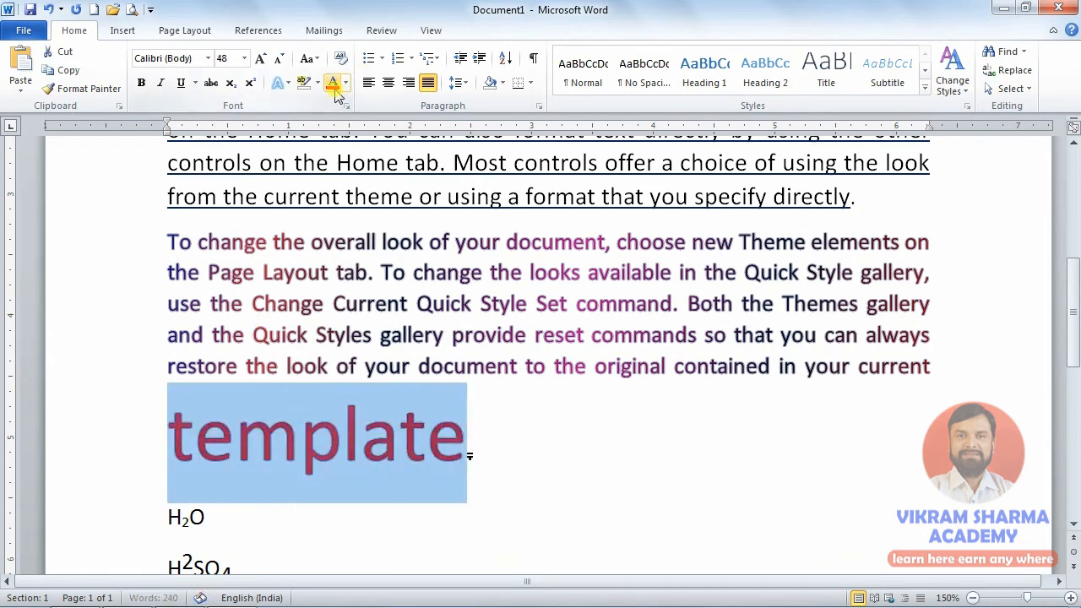
click(437, 469)
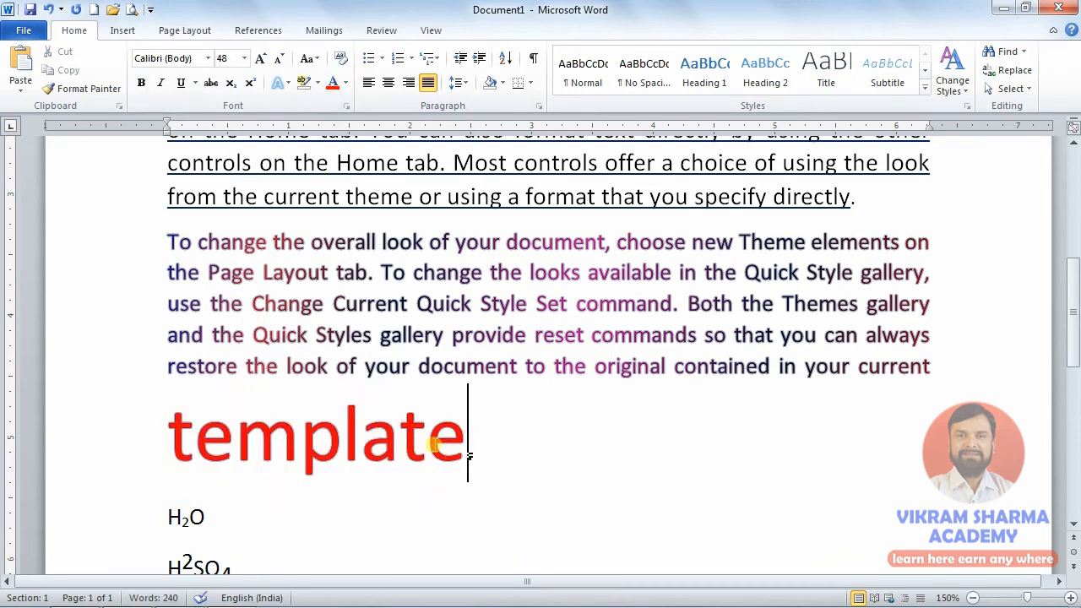
- Set the outline style of "template" to 1.75 pt width and the triple compound type, apply it, and deselect the word
drag(469, 437, 157, 435)
click(345, 106)
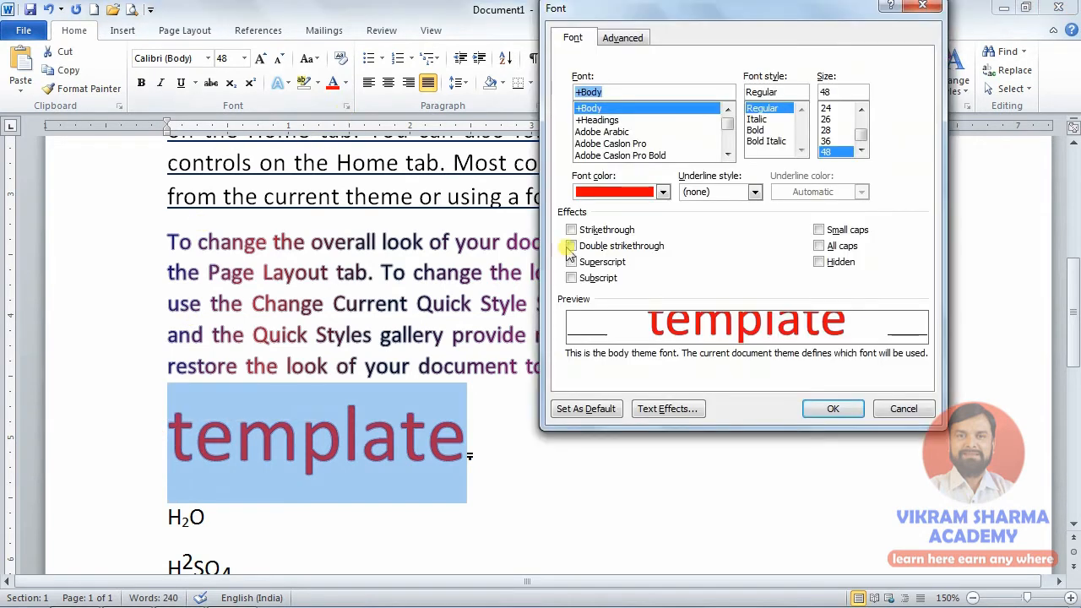
click(667, 409)
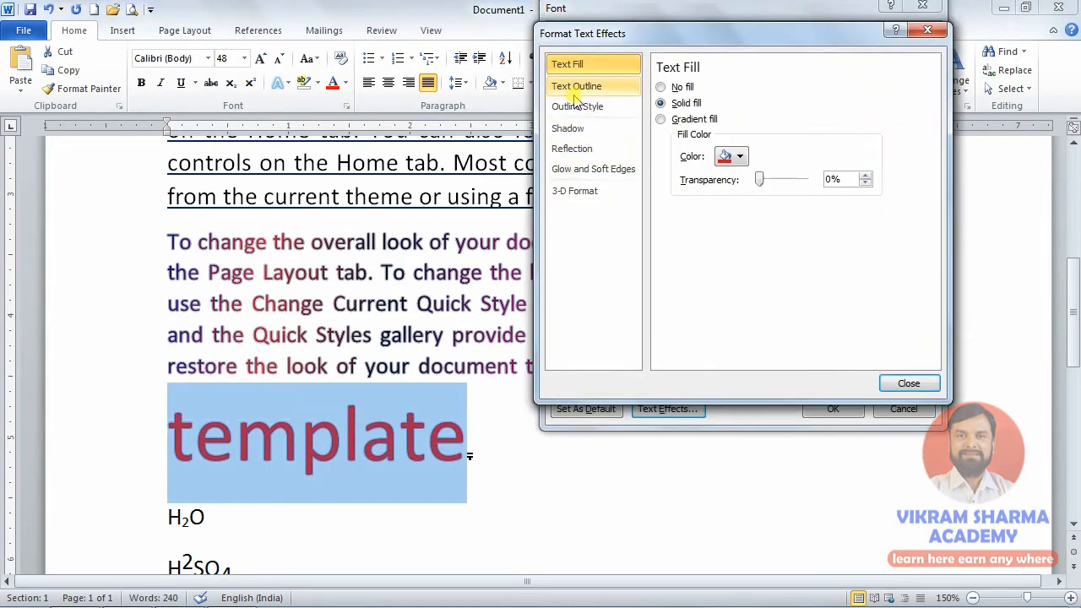
click(594, 109)
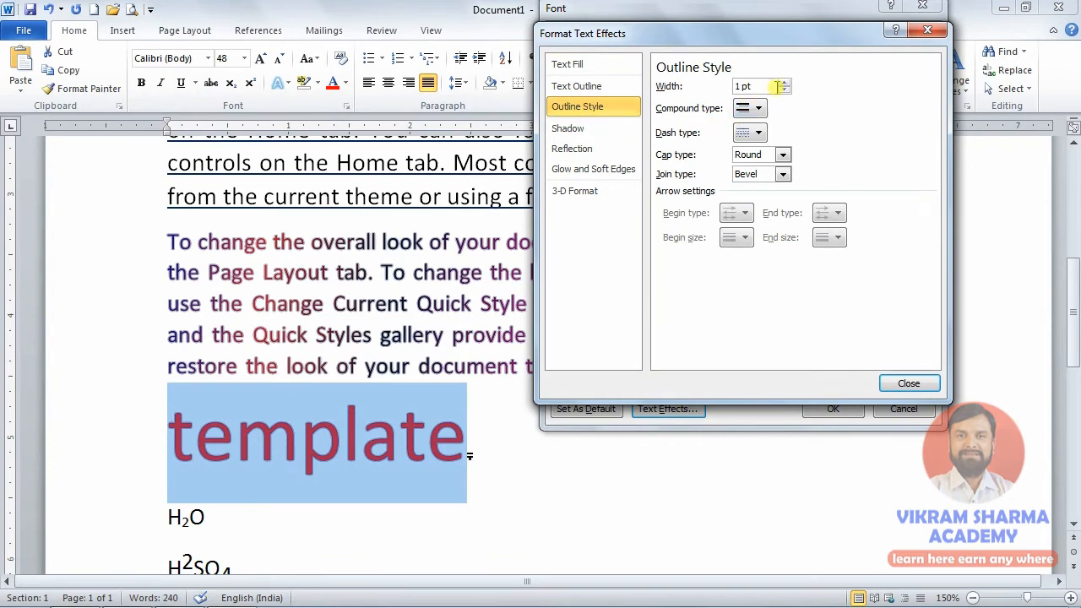
click(758, 108)
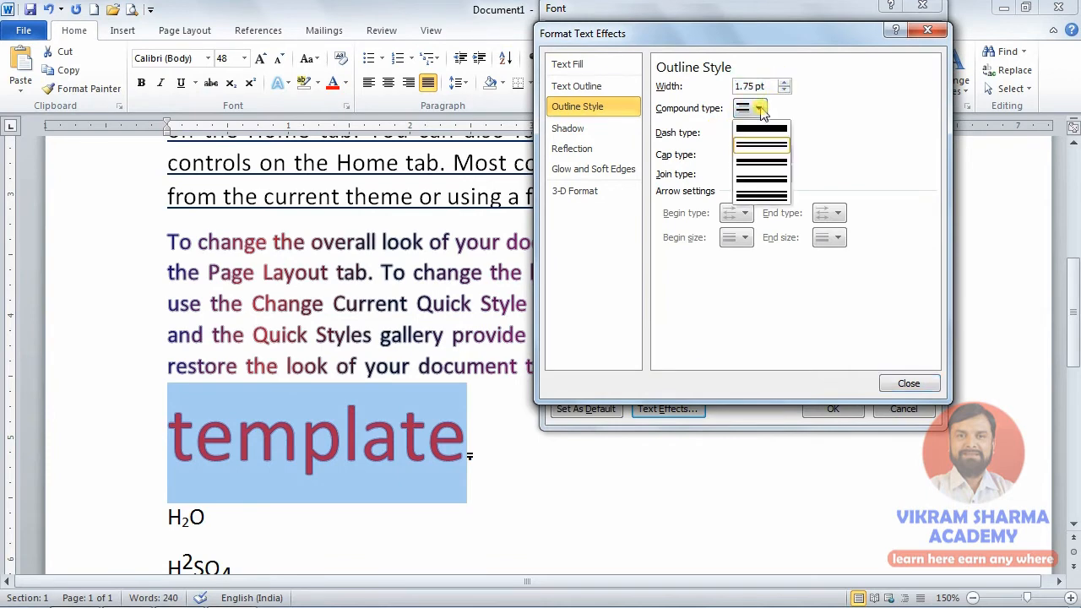
click(763, 199)
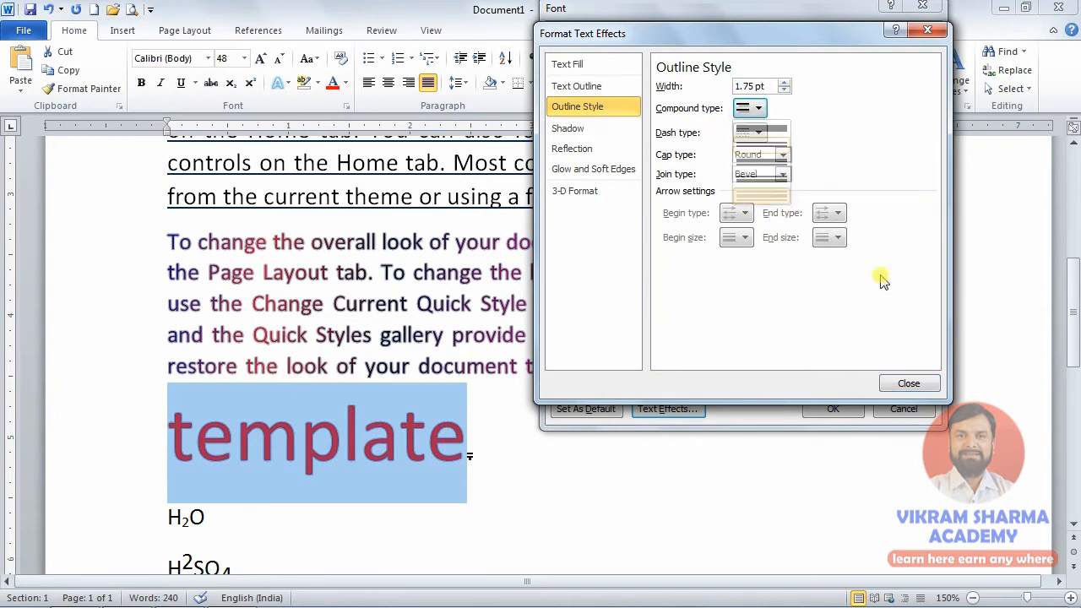
click(906, 385)
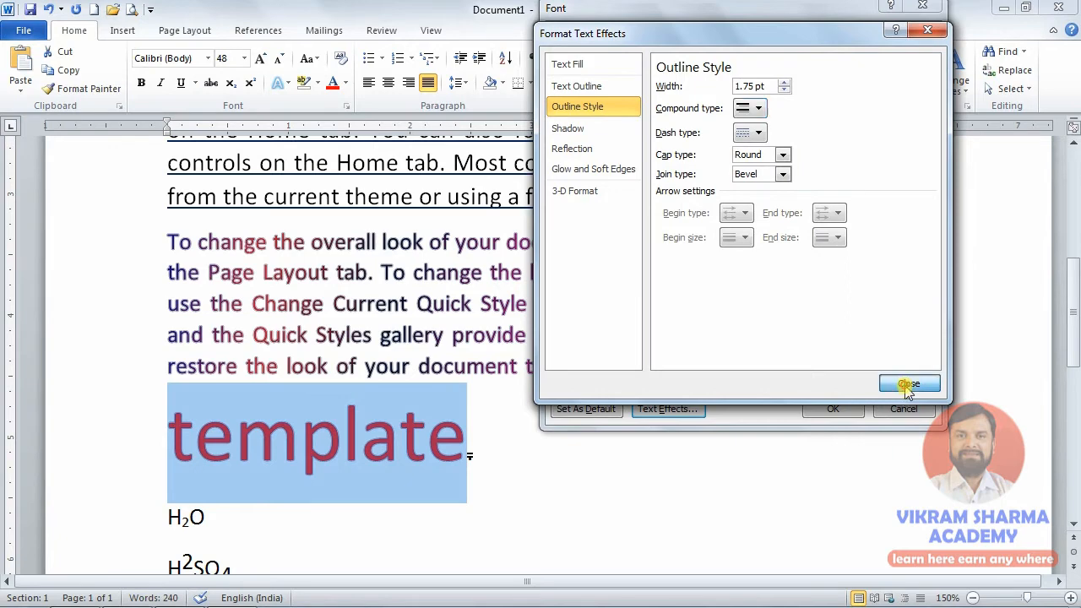
click(817, 409)
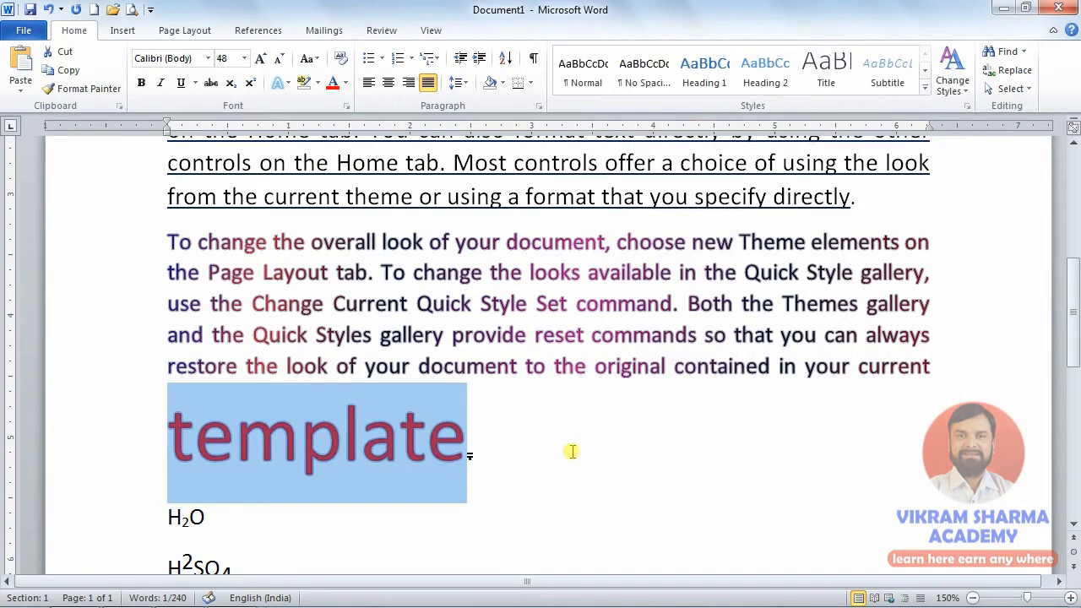
click(426, 454)
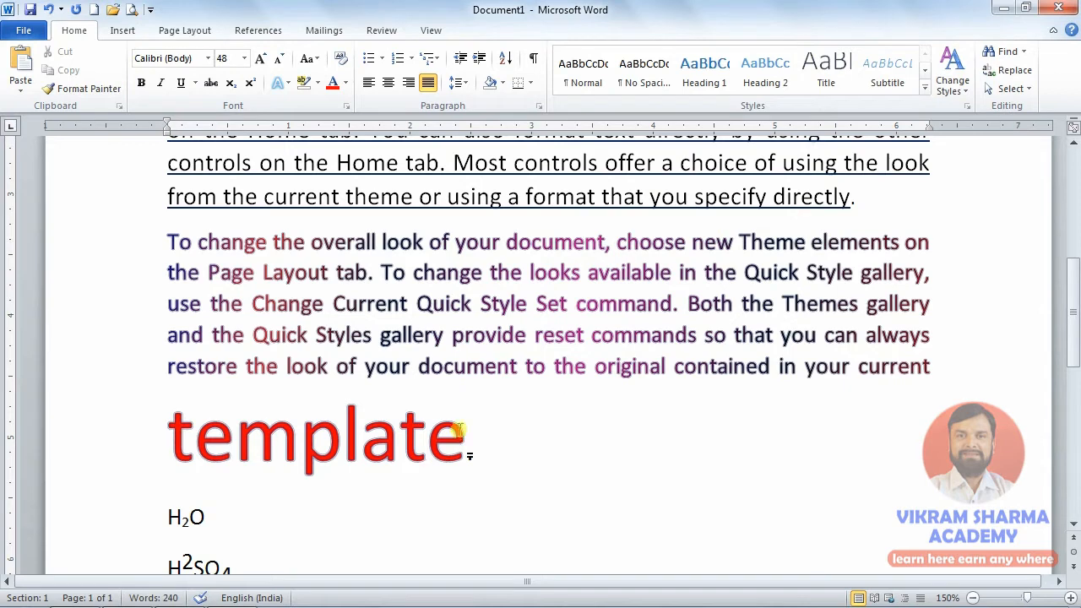
- Give the third paragraph's text, except "template", the first outer shadow preset in the third row through Text Effects
drag(167, 242, 1033, 374)
click(346, 106)
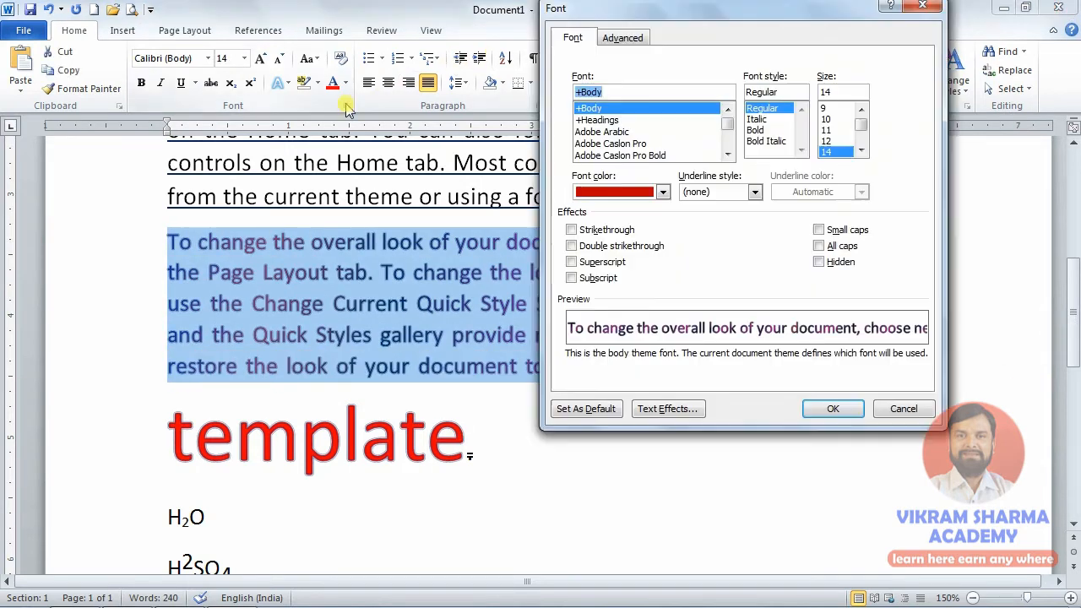
click(676, 409)
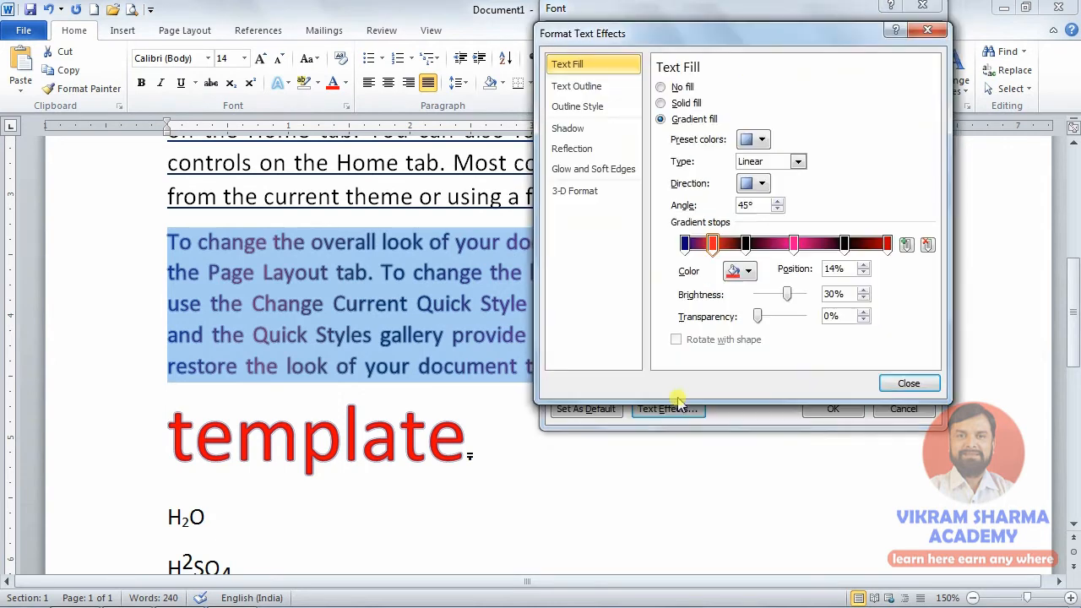
click(582, 131)
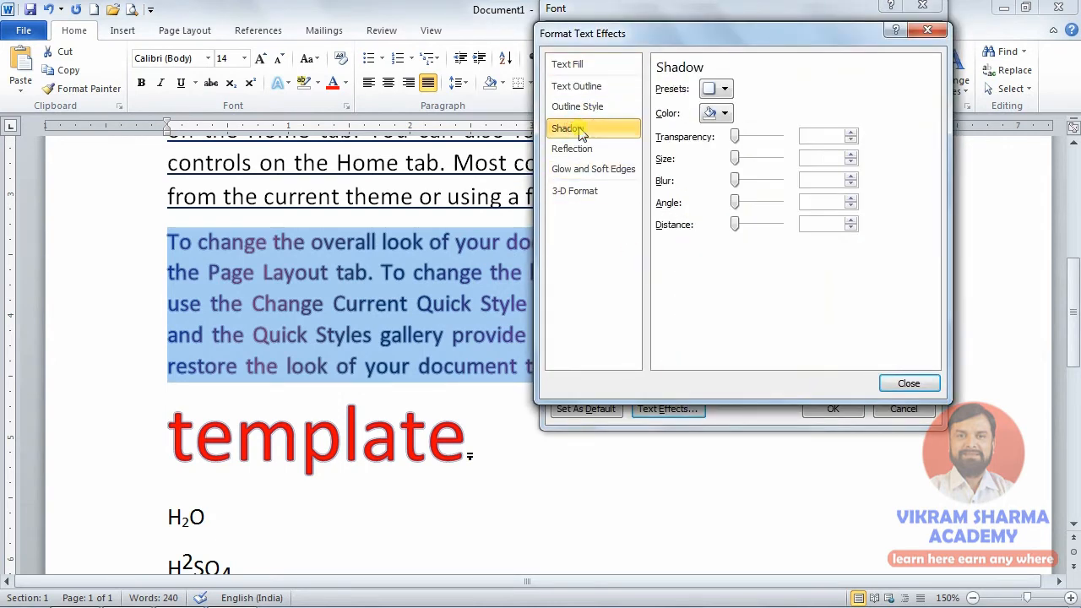
click(725, 90)
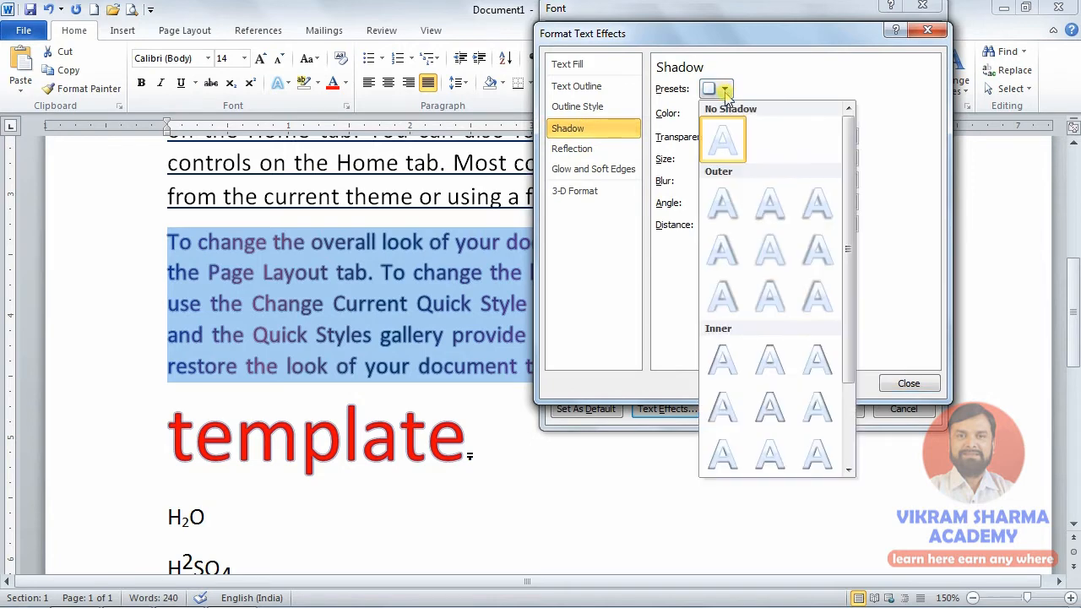
click(729, 307)
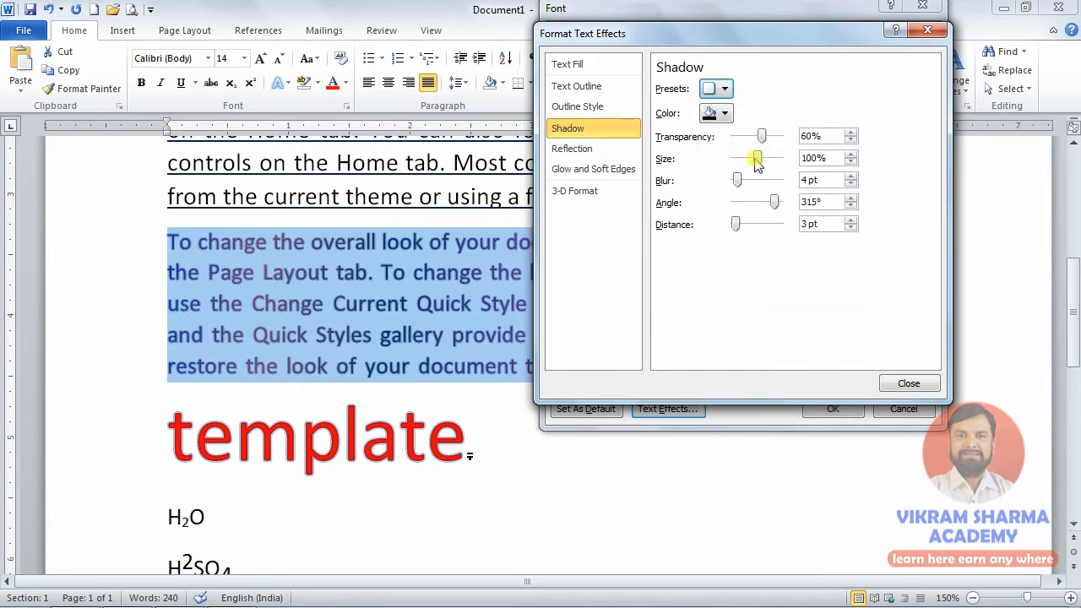
- Set the shadow to 49% transparency, 173% size, 20 pt blur and 31 pt distance, and apply it to the text
mouse_move(756, 160)
mouse_down()
mouse_move(774, 163)
mouse_move(757, 139)
mouse_up()
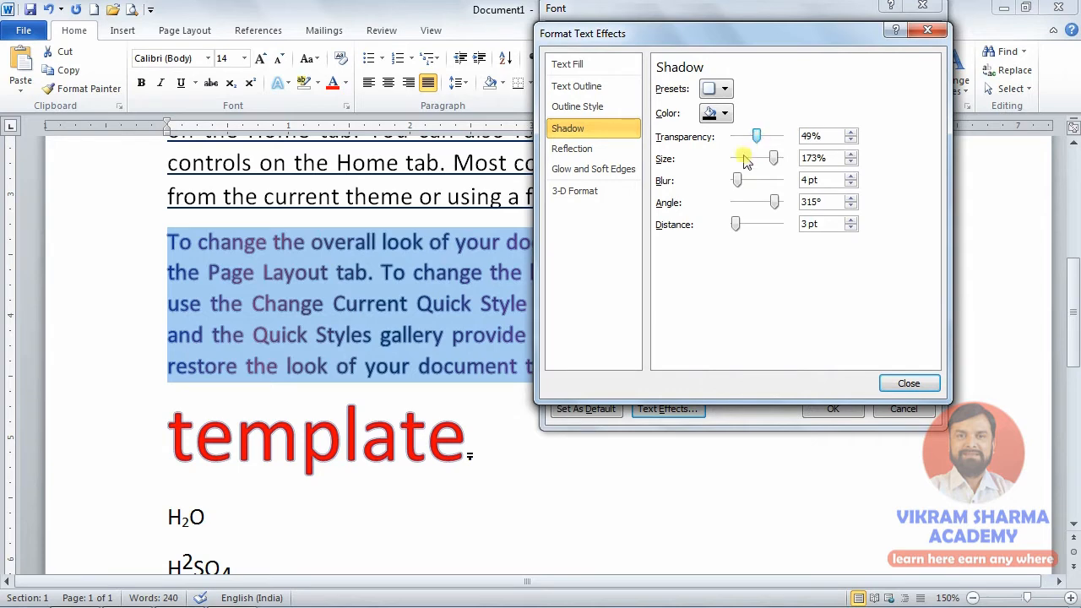
drag(737, 180, 743, 181)
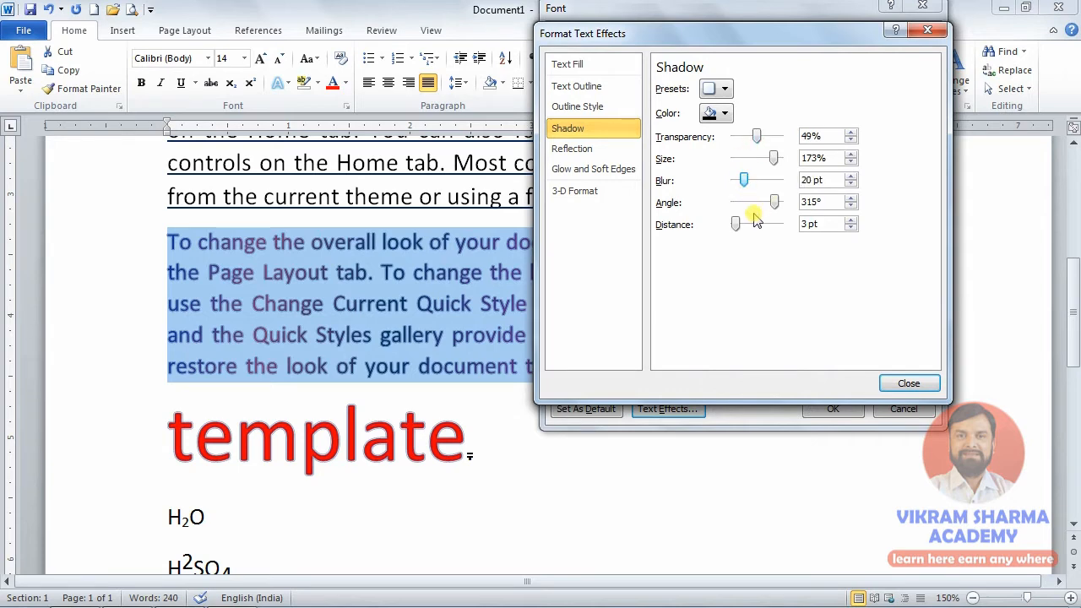
drag(735, 228, 743, 229)
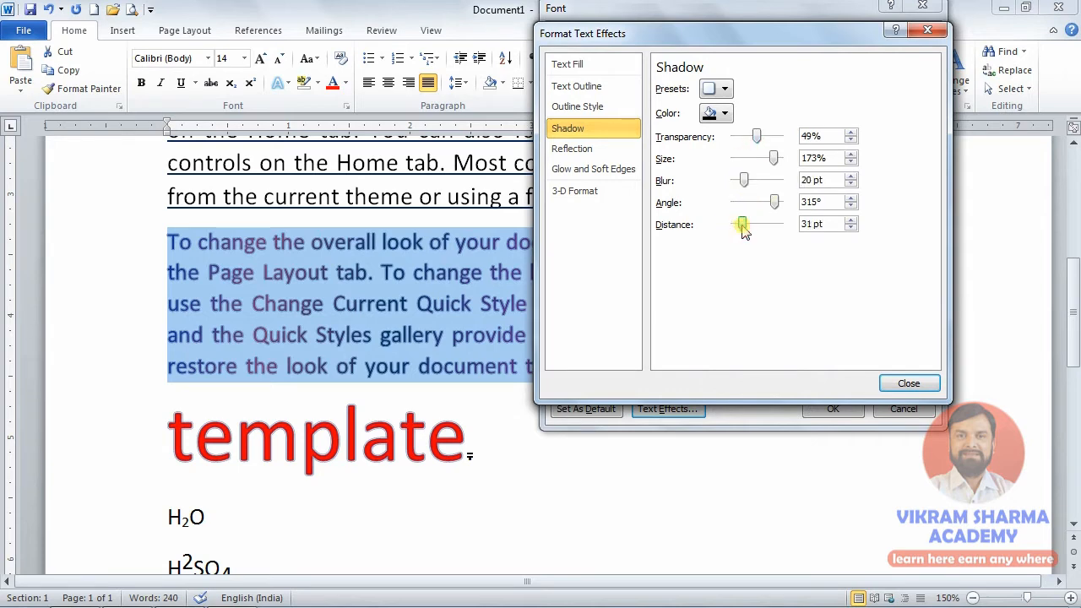
click(908, 383)
click(839, 408)
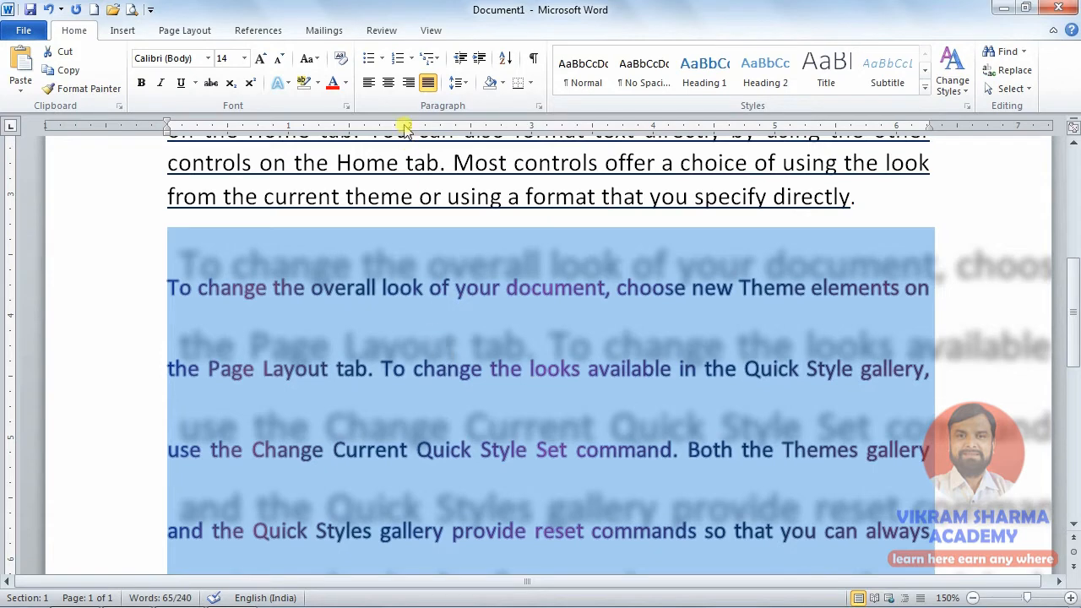
- Reopen the paragraph's shadow settings in Text Effects and reduce the shadow angle
click(346, 105)
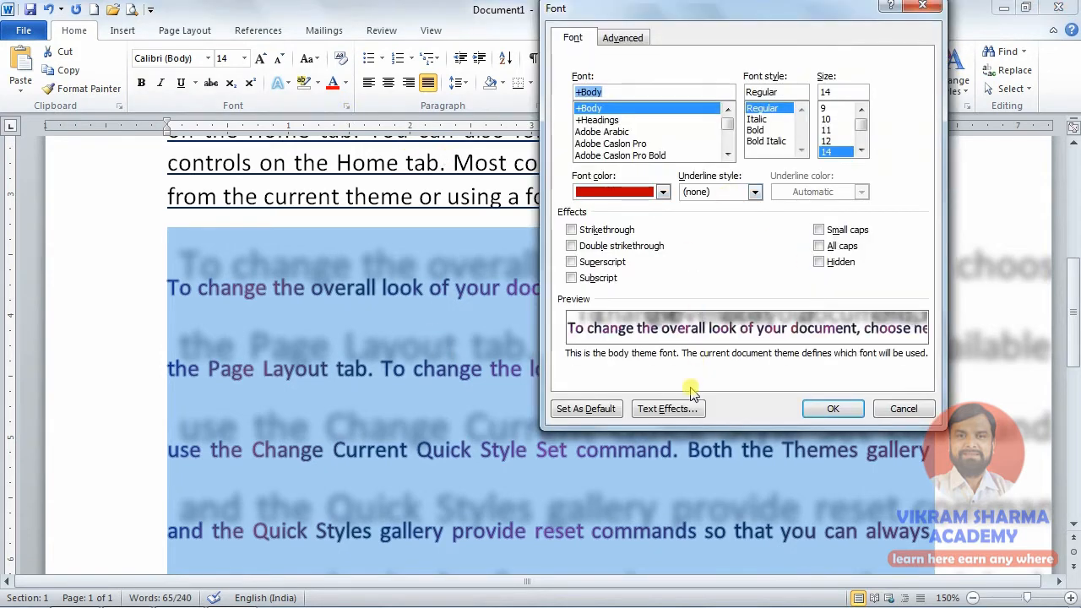
click(681, 414)
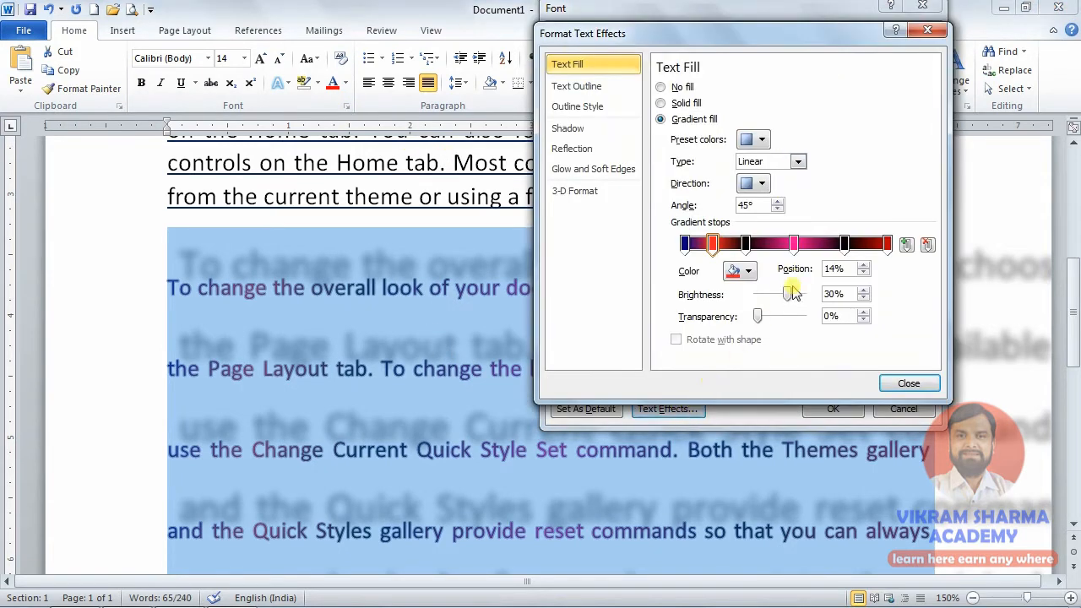
click(567, 128)
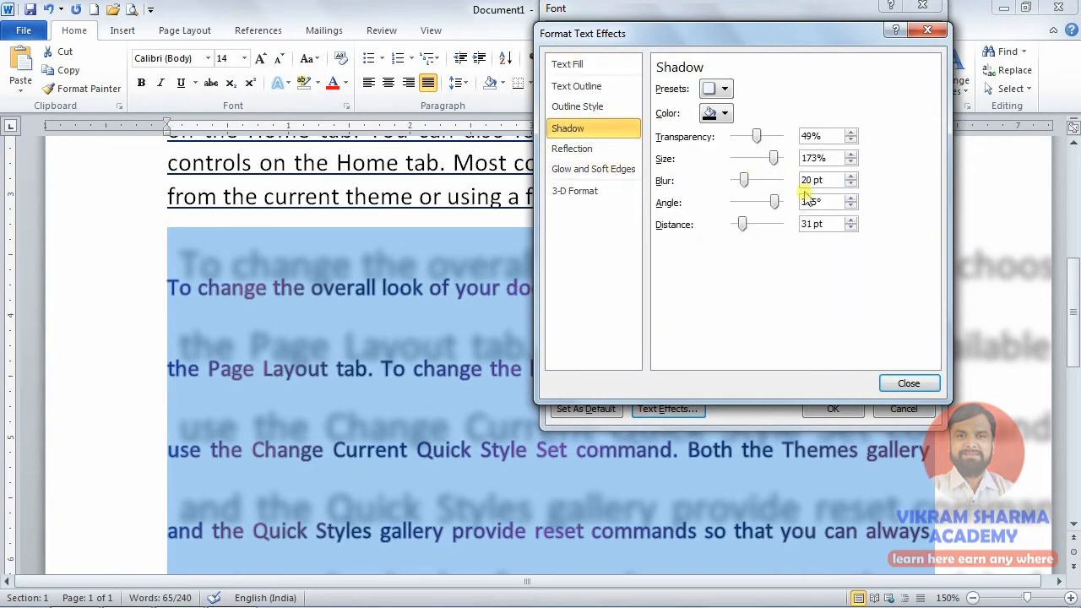
drag(773, 206, 746, 202)
click(901, 383)
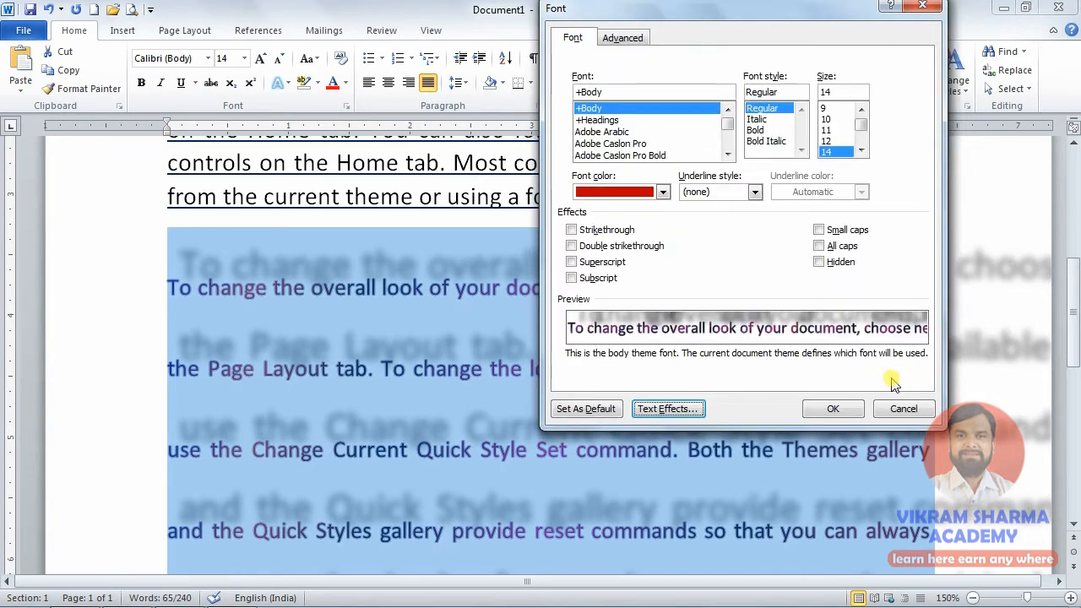
- Clear the paragraph's shadow in Text Effects and choose the first outer shadow preset in the second row
click(684, 410)
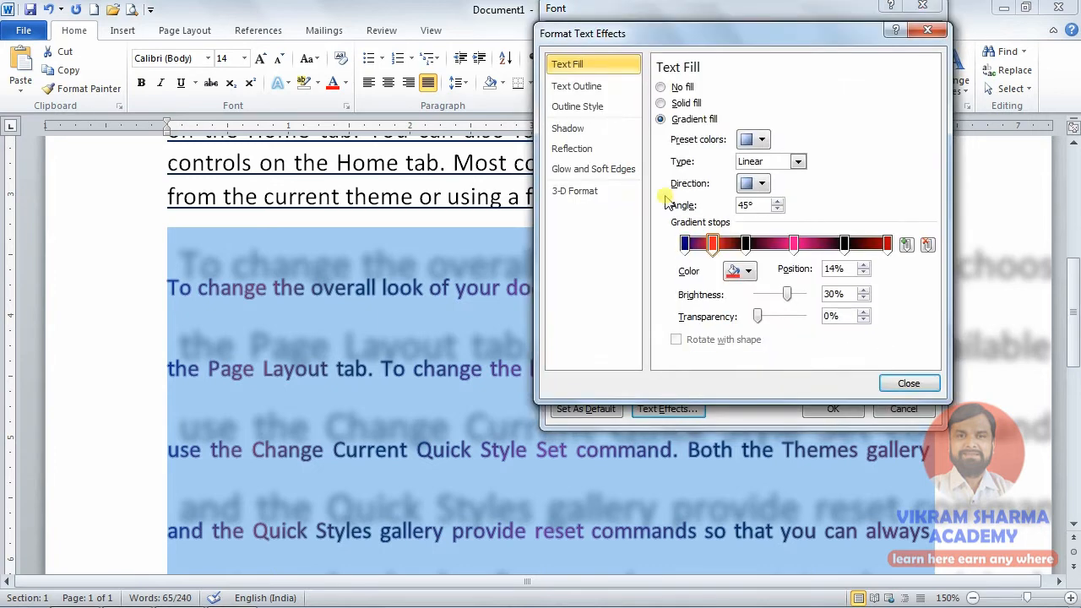
click(602, 128)
click(723, 88)
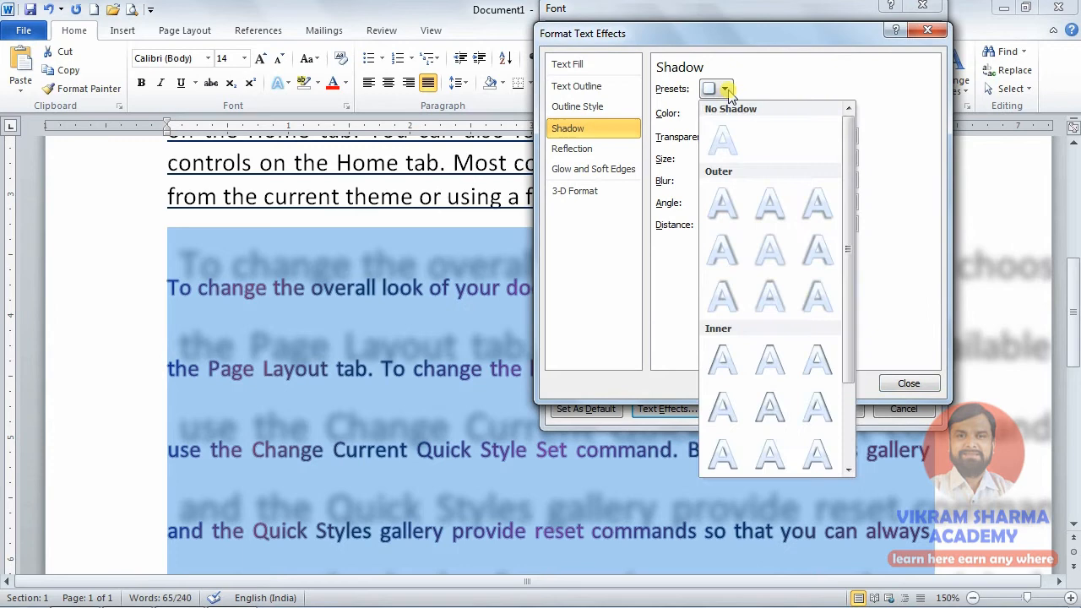
click(717, 140)
click(723, 89)
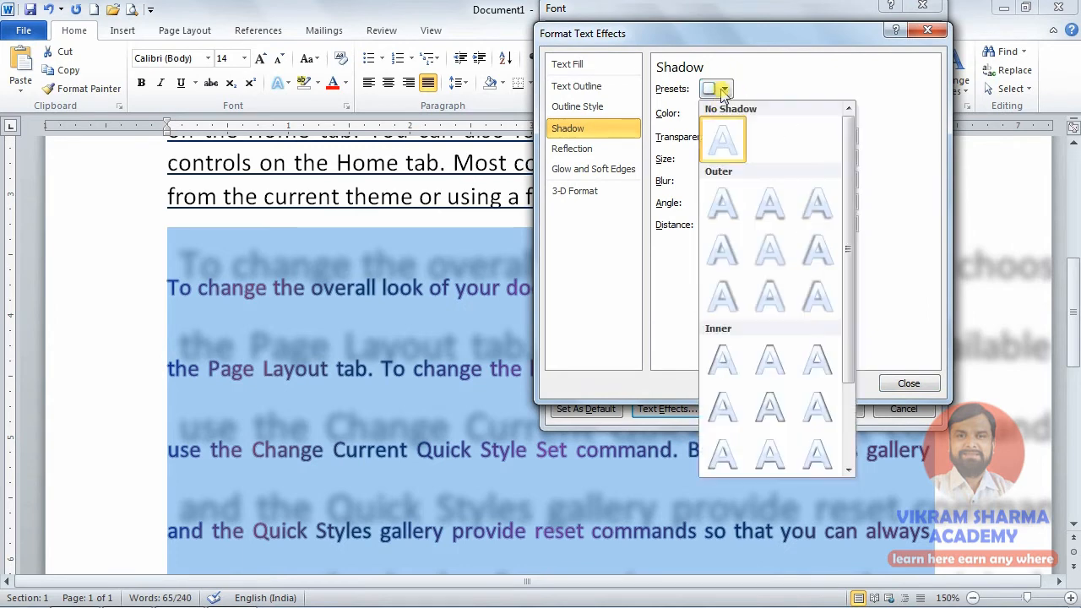
click(729, 237)
- Set the shadow angle to 10°, apply the effect to the paragraph, and deselect the text
click(851, 199)
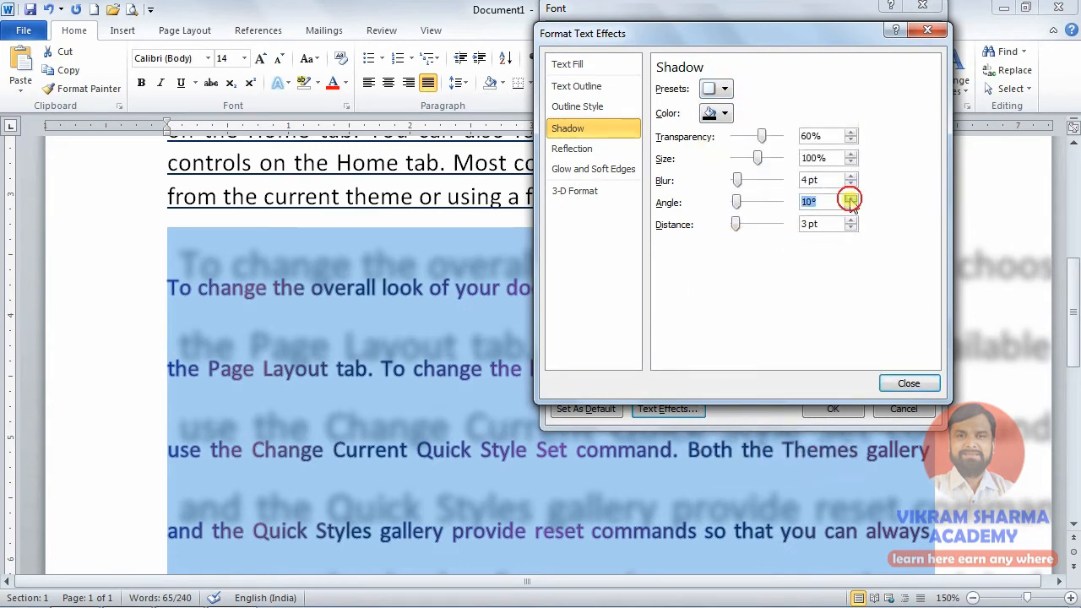
click(909, 382)
click(847, 407)
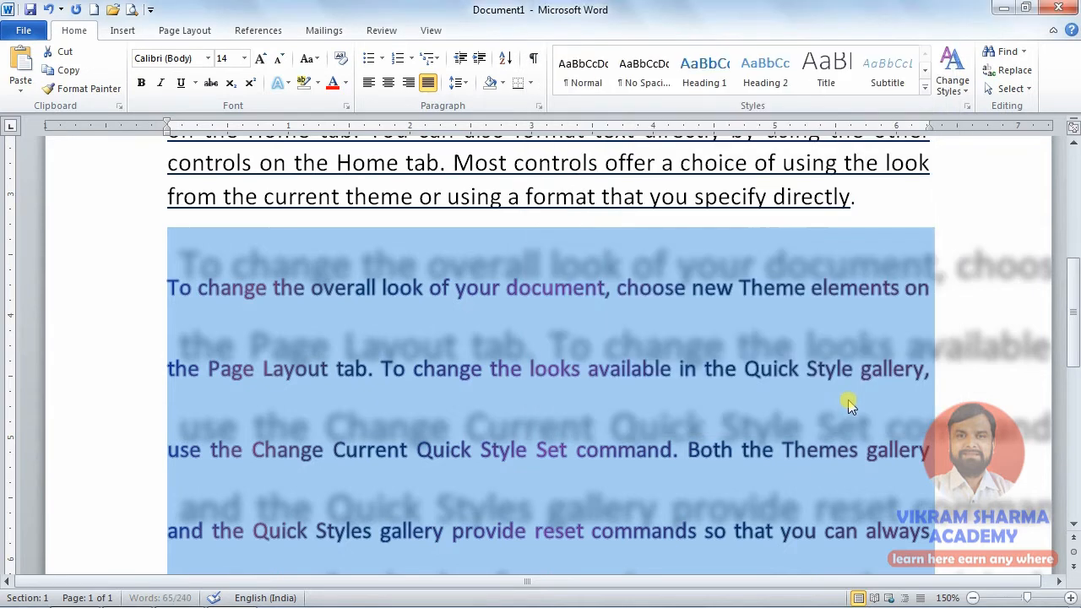
click(555, 342)
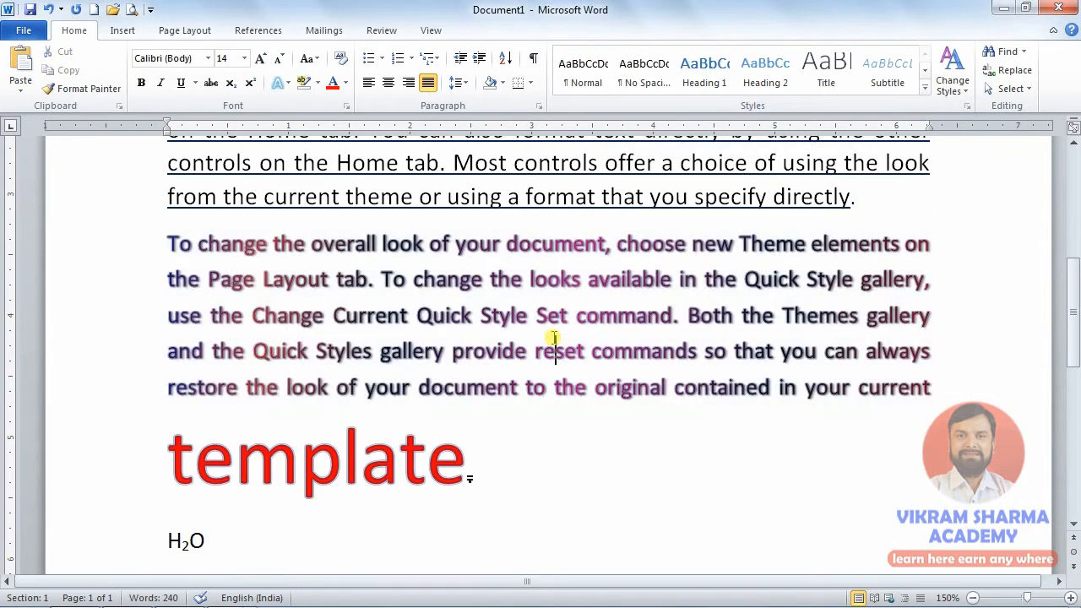
- Select the third paragraph's text up to "current" and choose the first reflection variation in the second row in Text Effects
drag(167, 243, 193, 244)
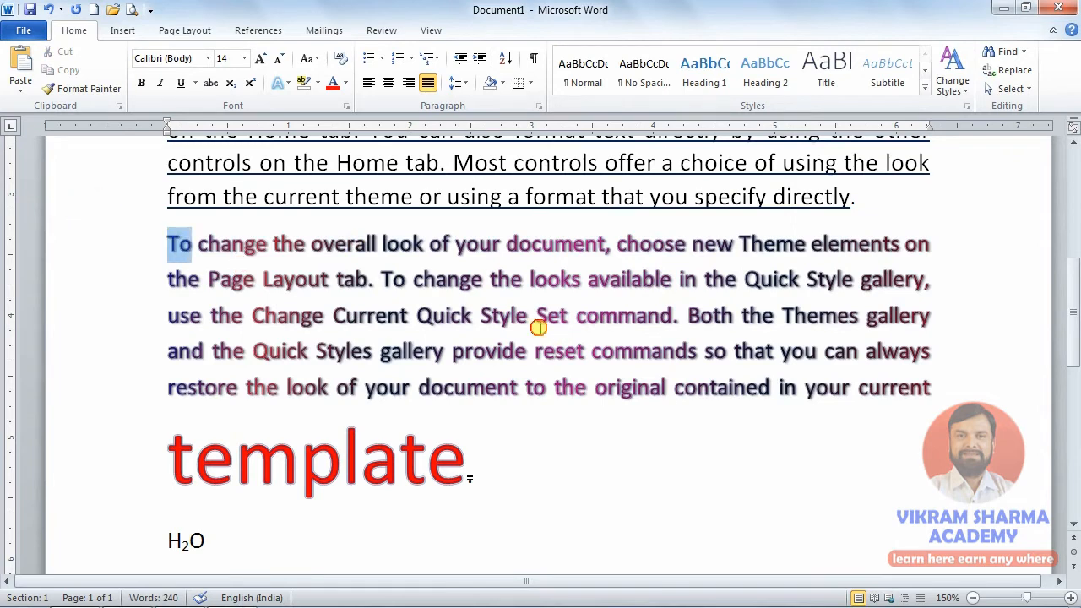
drag(538, 328, 931, 386)
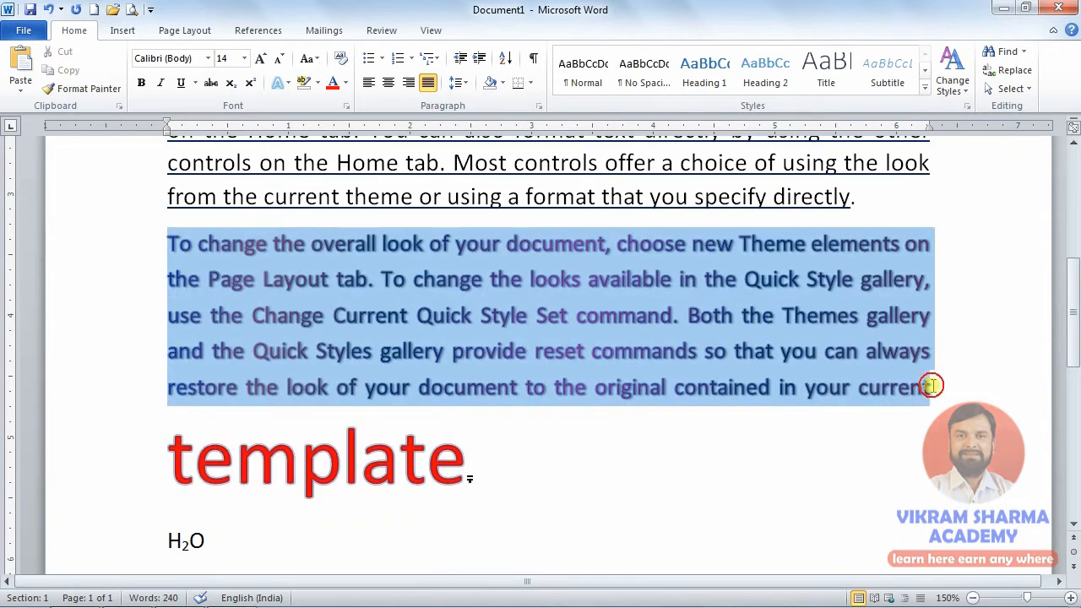
click(346, 105)
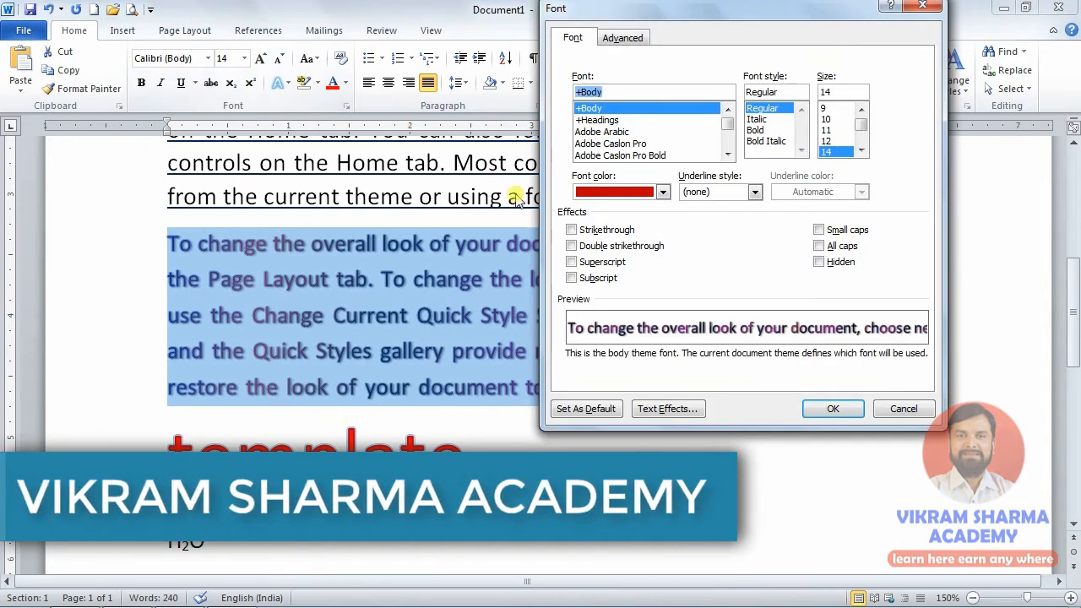
click(647, 409)
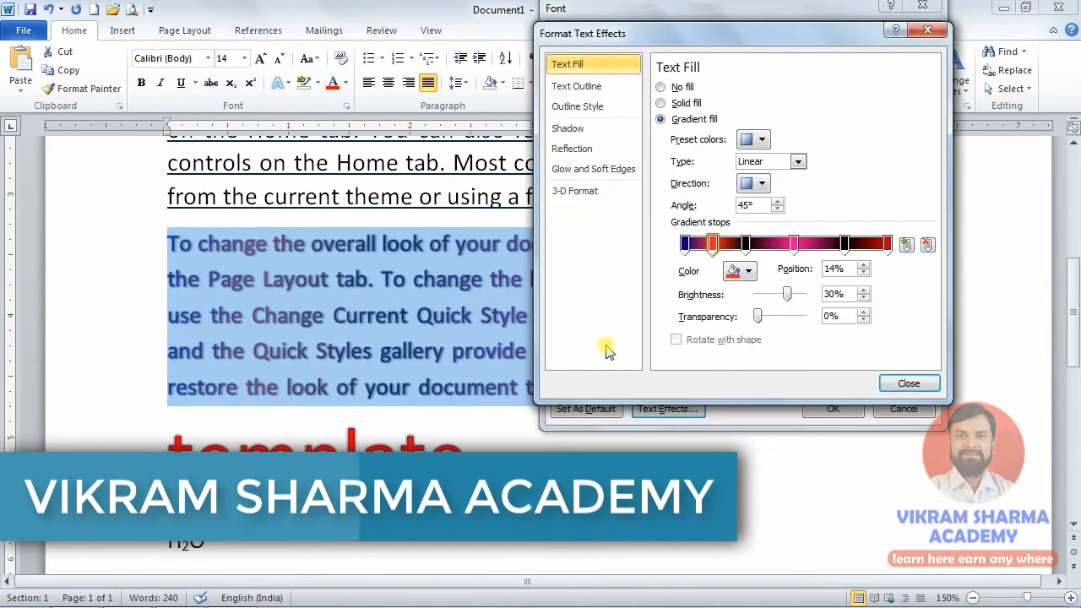
click(577, 153)
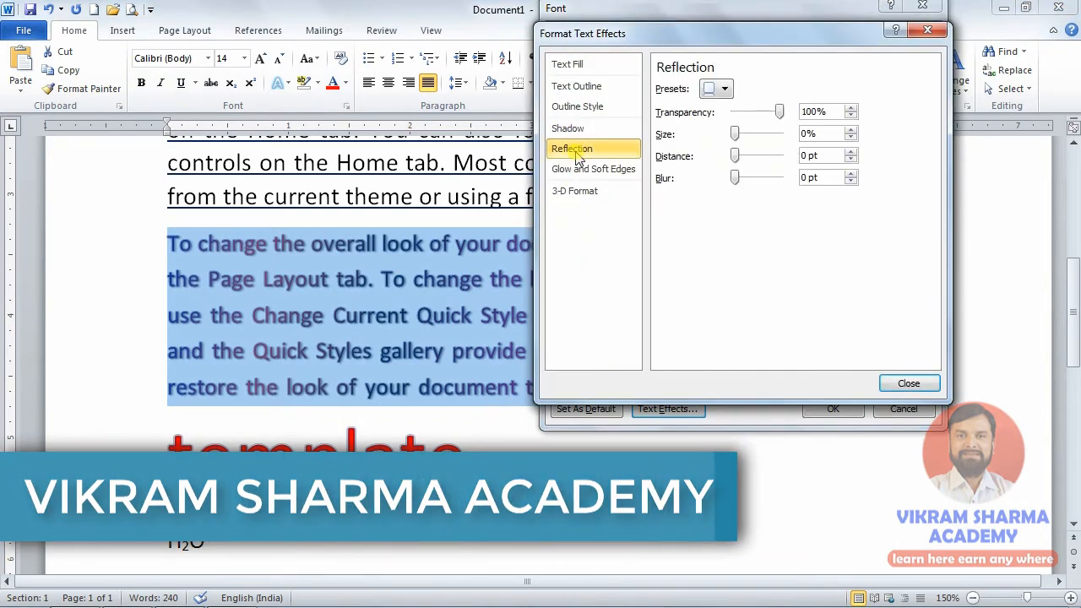
click(712, 89)
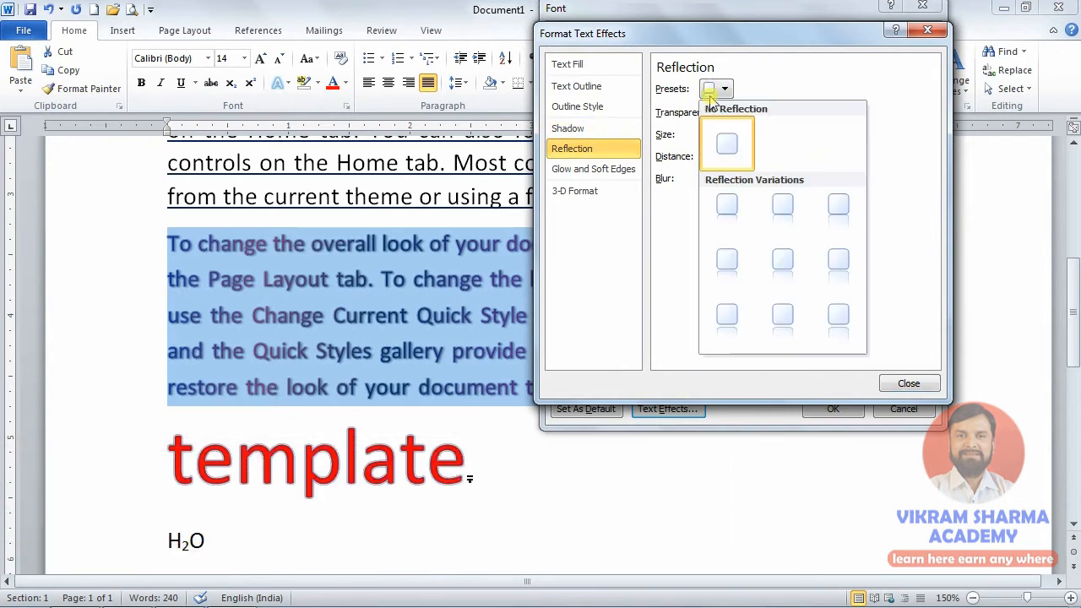
click(737, 261)
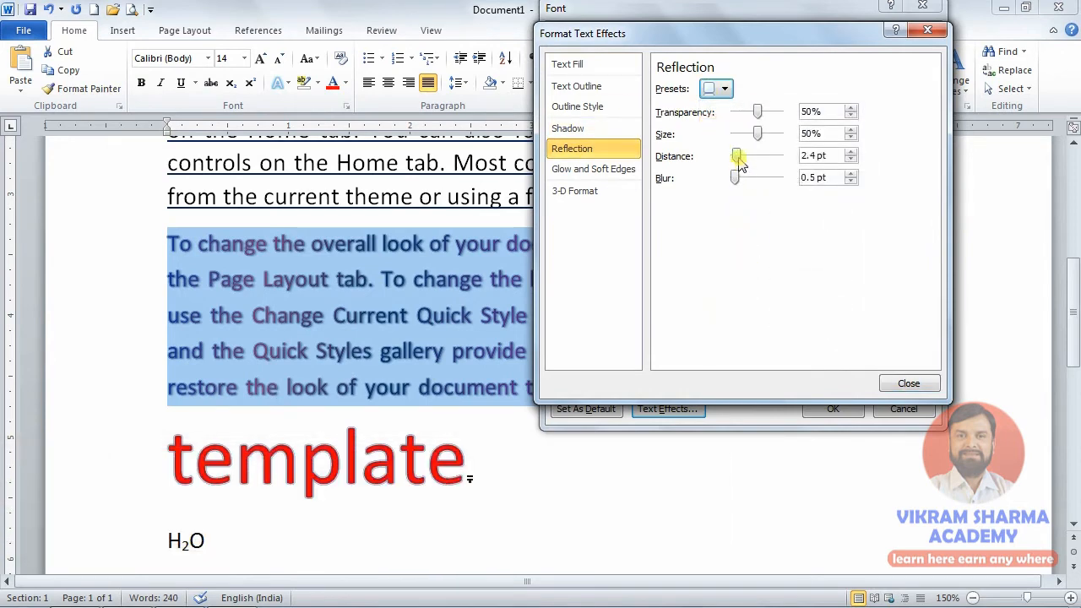
- Set the reflection's size to 55% and its distance to 5 pt, and apply it to the selected text
drag(738, 161, 761, 133)
click(908, 384)
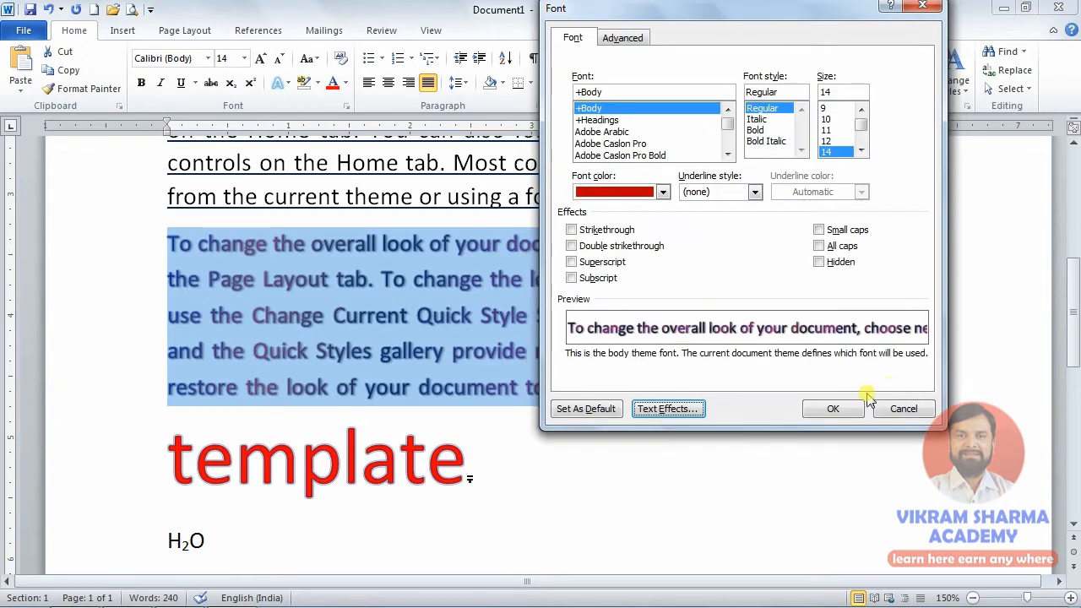
click(834, 409)
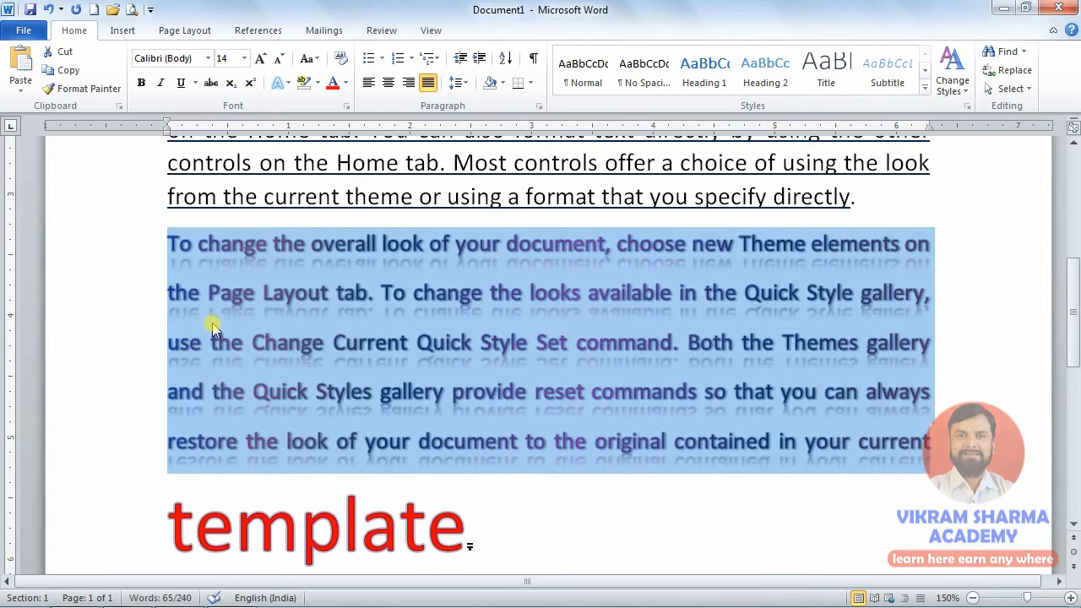
- Set the selected paragraph's reflection to the No Reflection preset in Text Effects
click(345, 106)
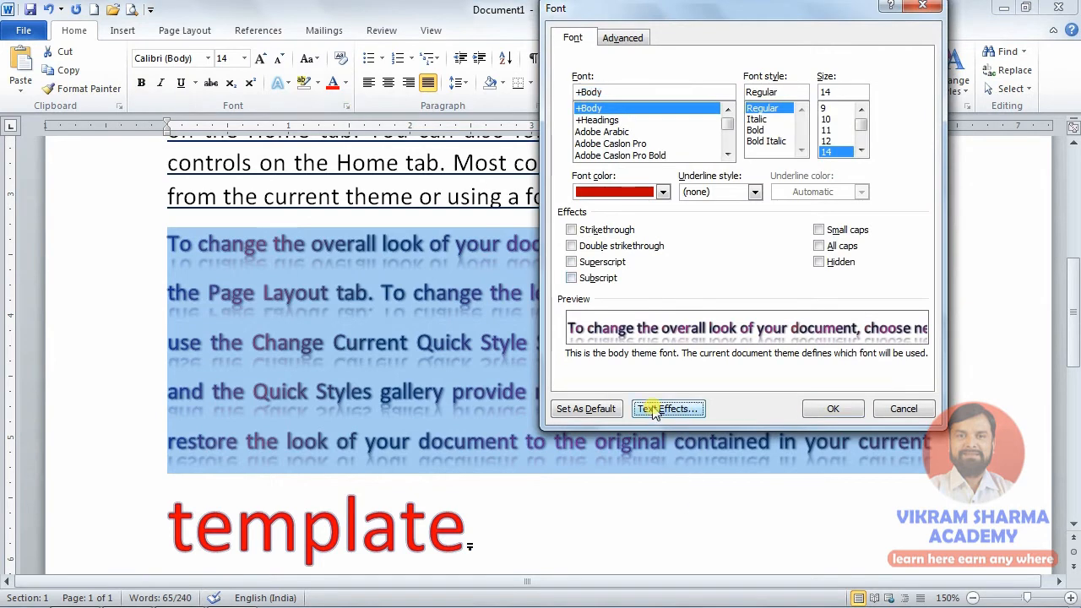
click(663, 409)
click(572, 149)
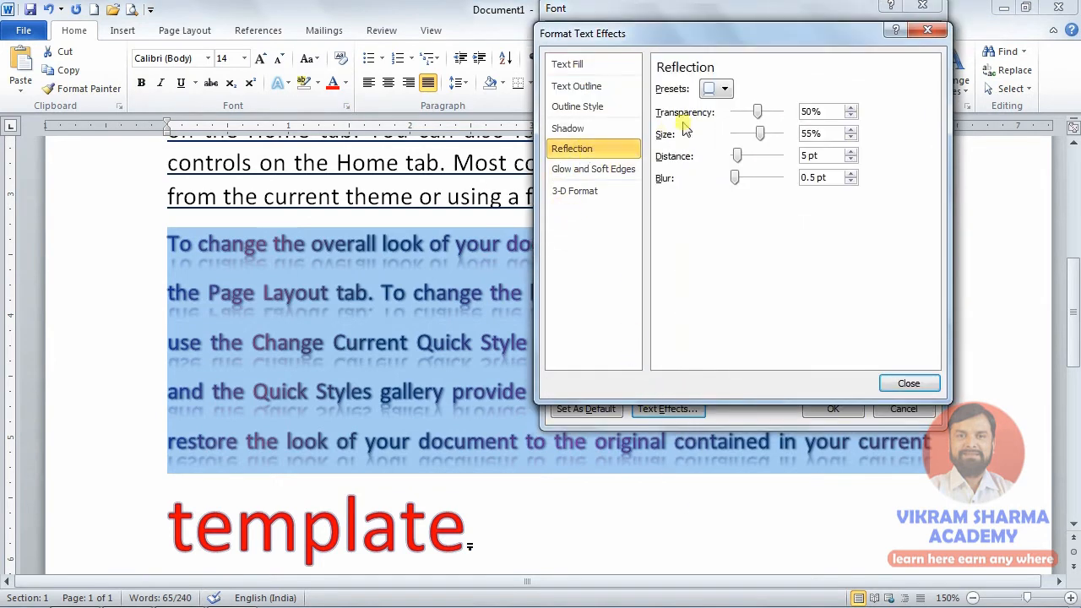
click(705, 91)
click(727, 144)
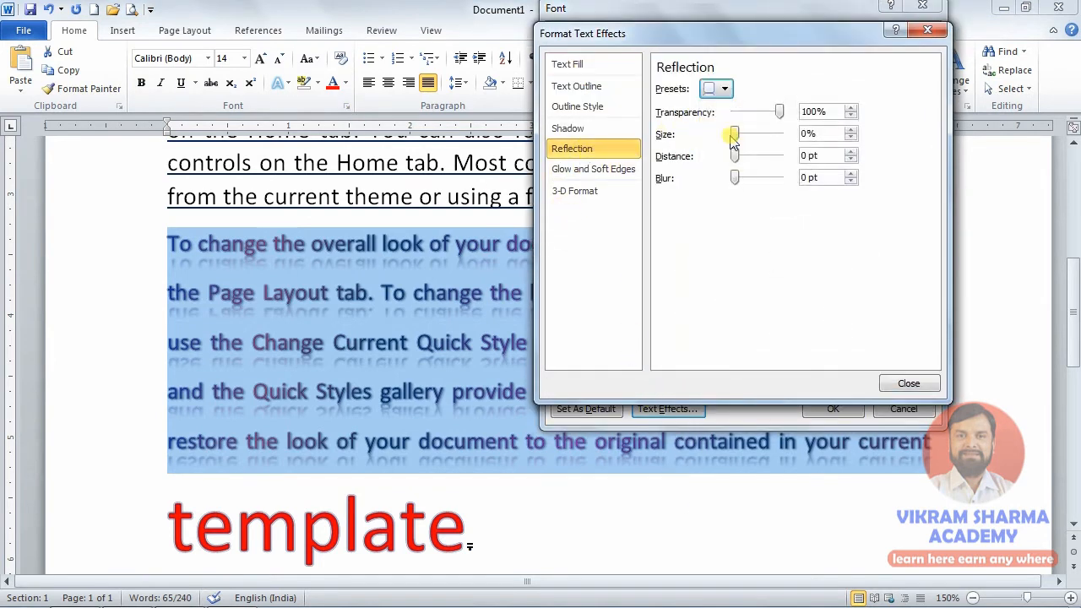
- Choose the orange glow variation in the second row in Text Effects and change the glow color to standard yellow
click(582, 169)
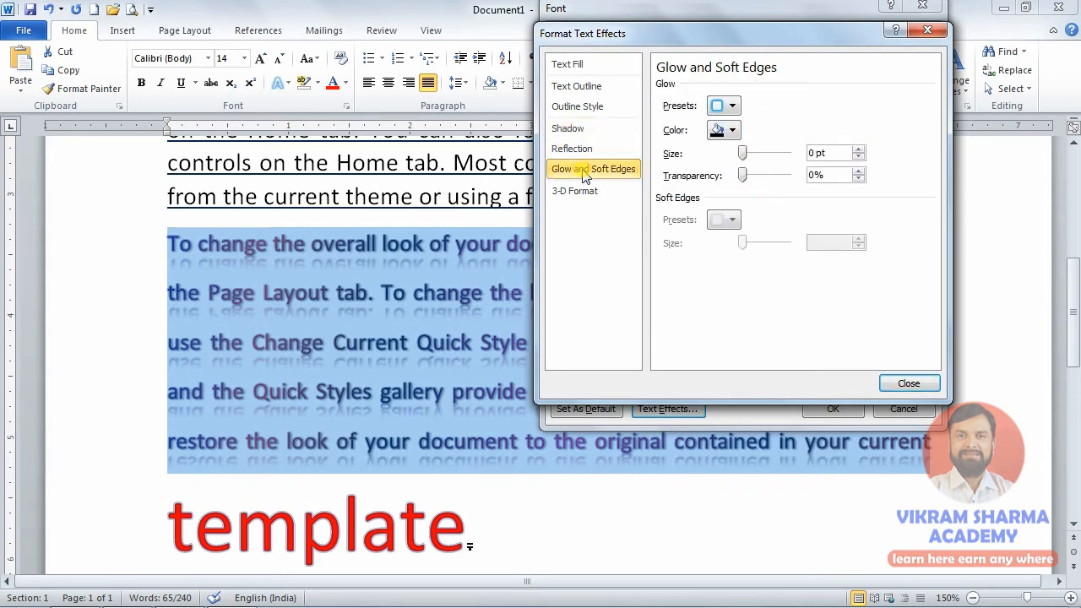
click(733, 106)
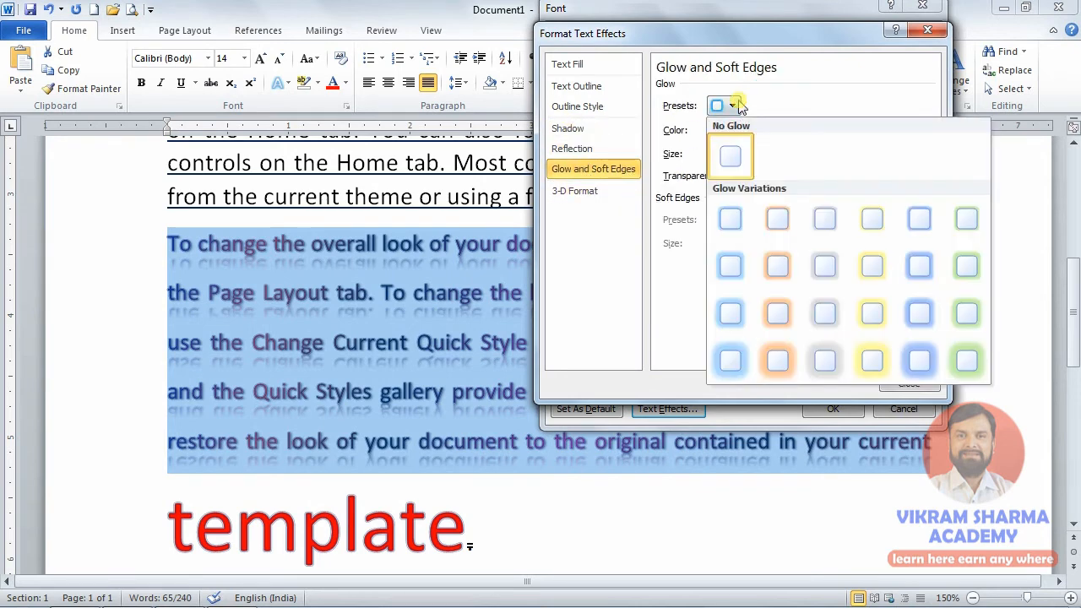
click(777, 266)
click(732, 130)
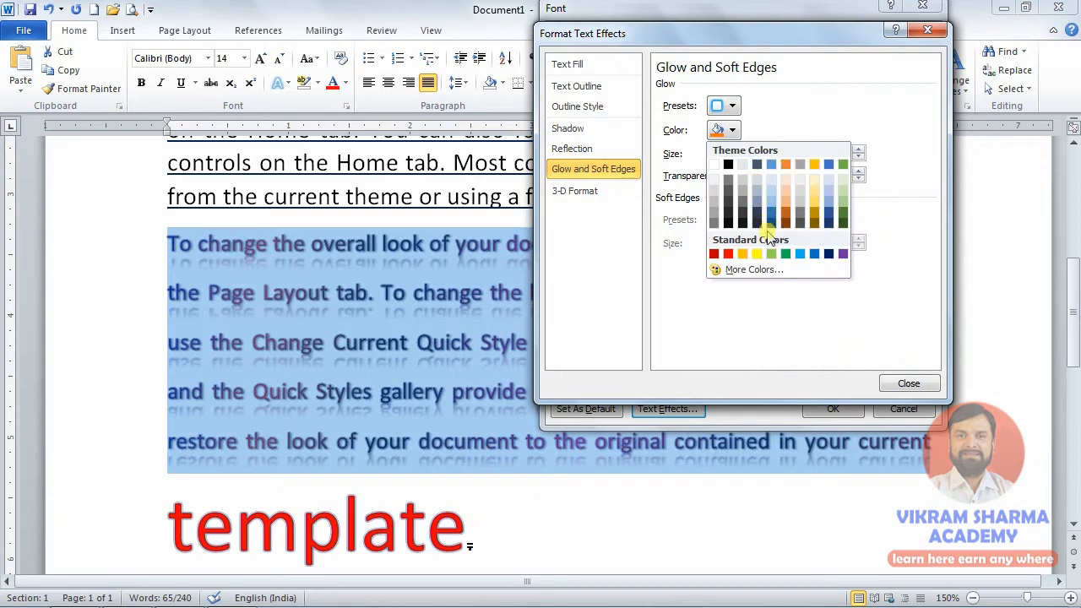
click(757, 253)
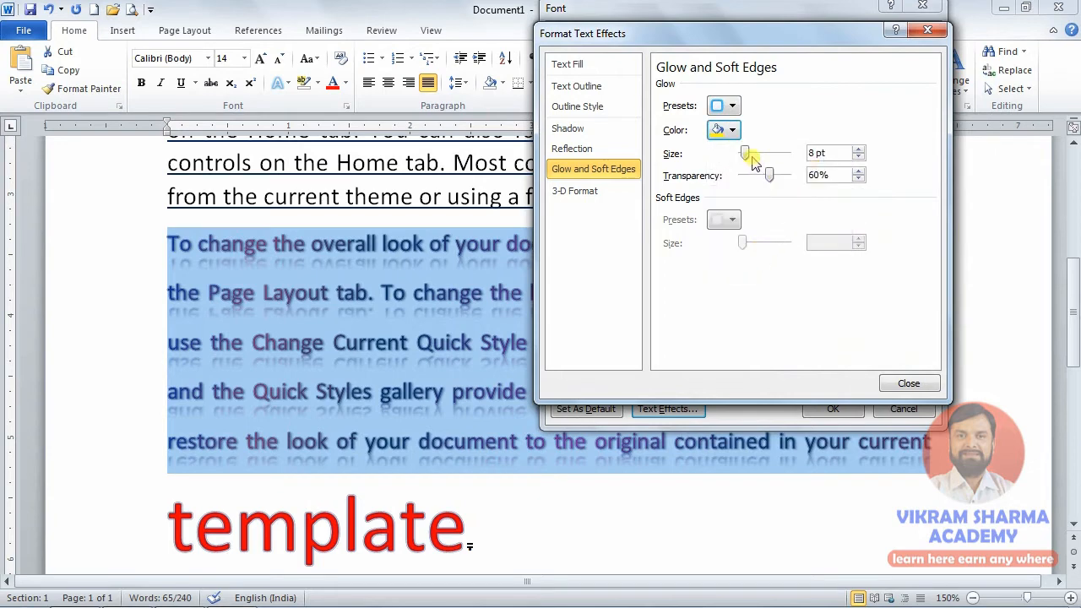
- Set the glow size to 16 pt, apply the text effects to the paragraph, and deselect the text
drag(748, 156, 747, 158)
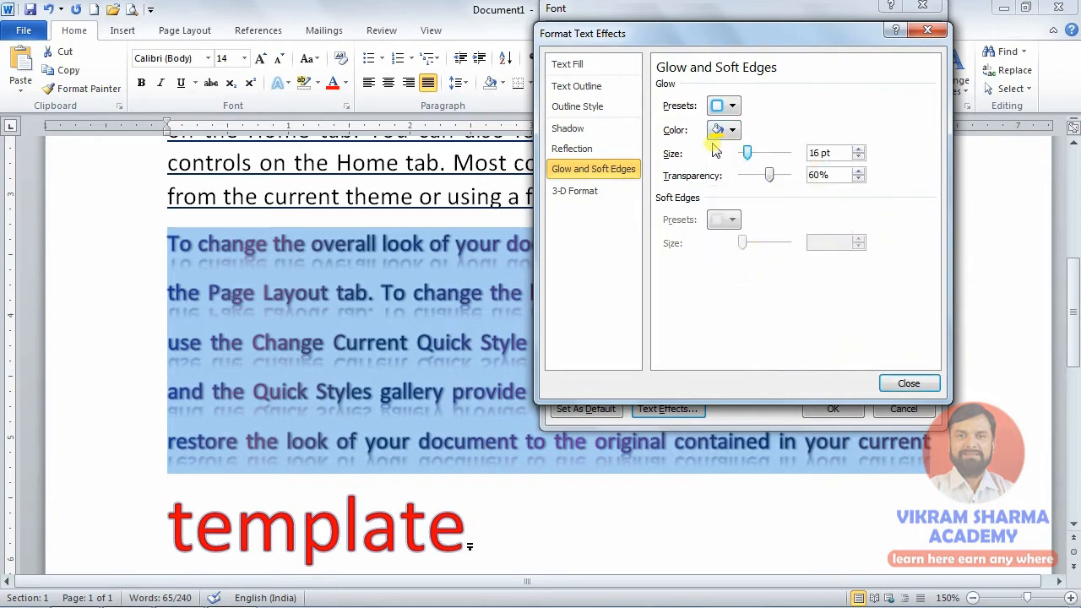
click(901, 384)
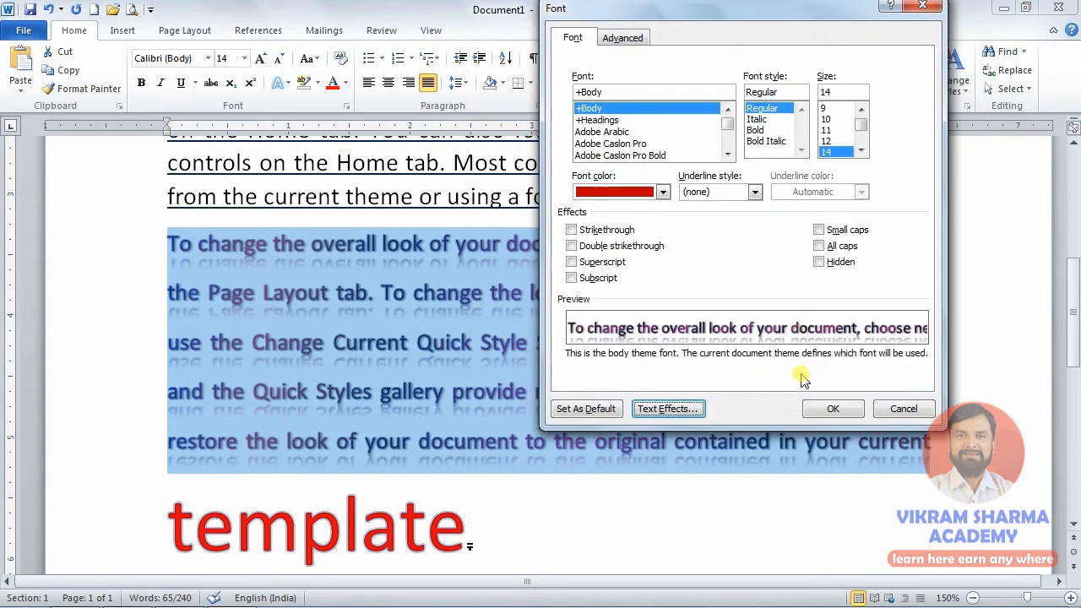
click(828, 413)
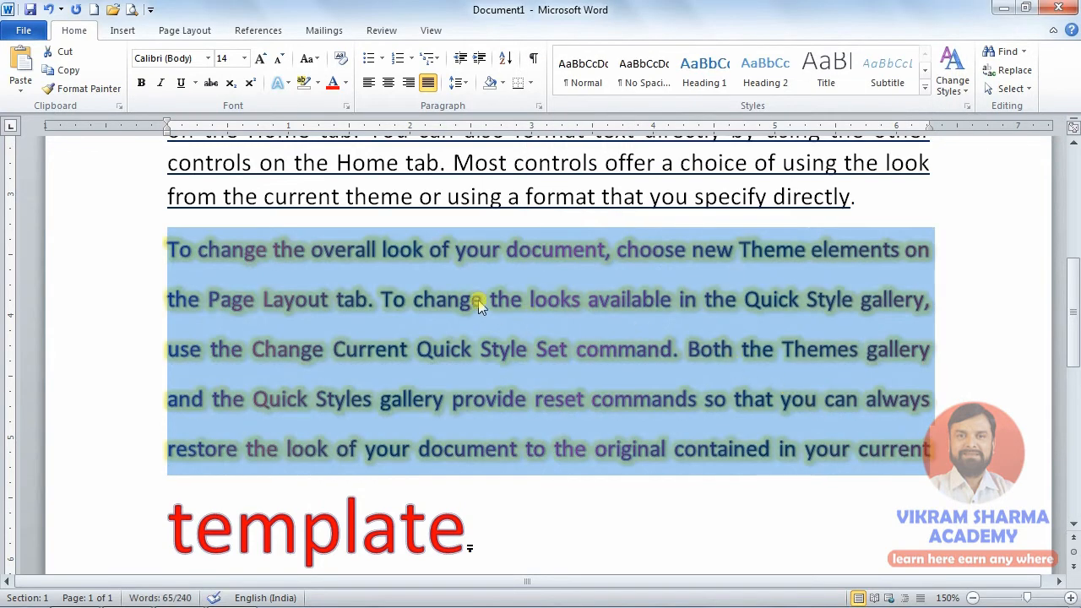
click(390, 348)
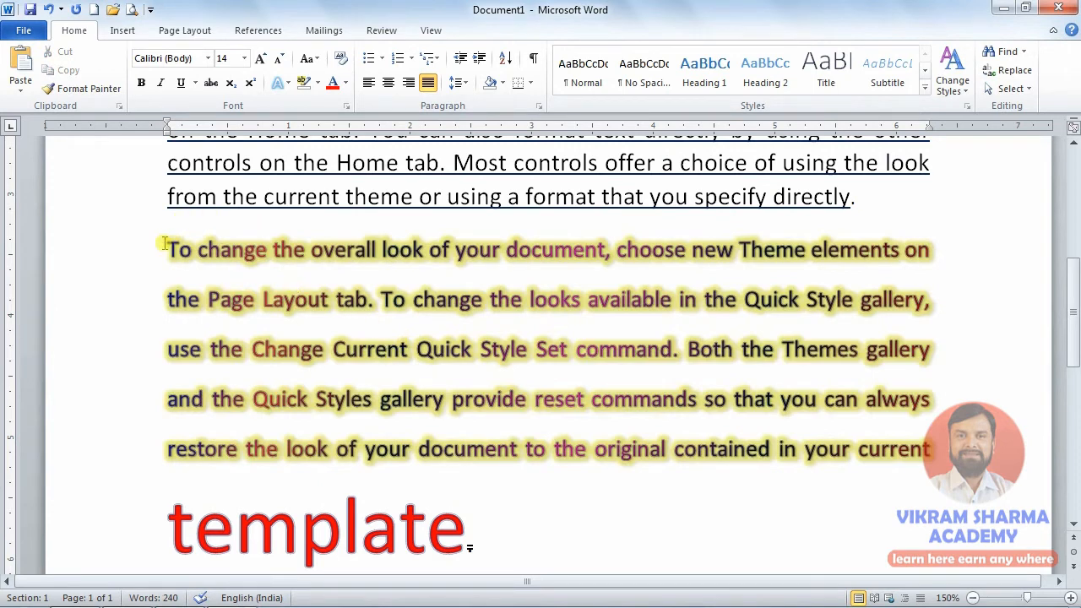
- Reselect the third paragraph's text up to "current" and set its glow to the No Glow preset in Text Effects
drag(169, 250, 931, 452)
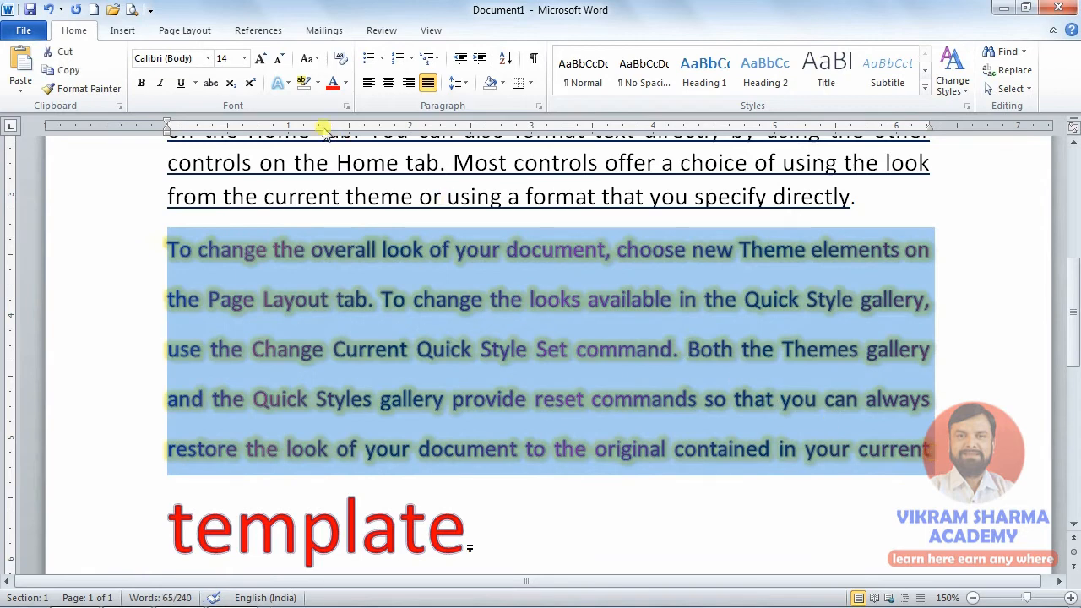
click(346, 105)
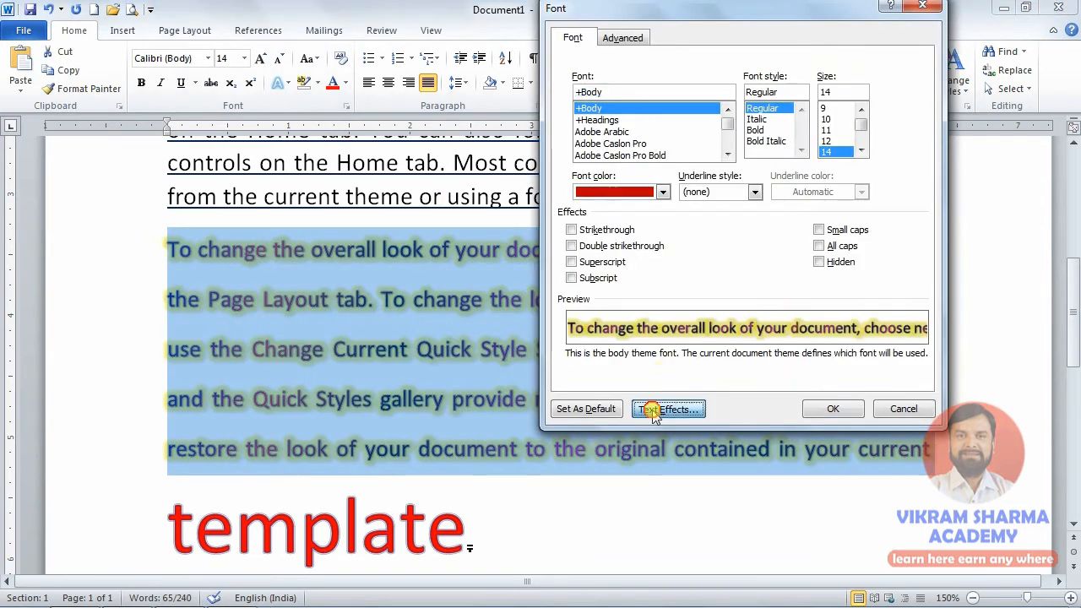
click(649, 409)
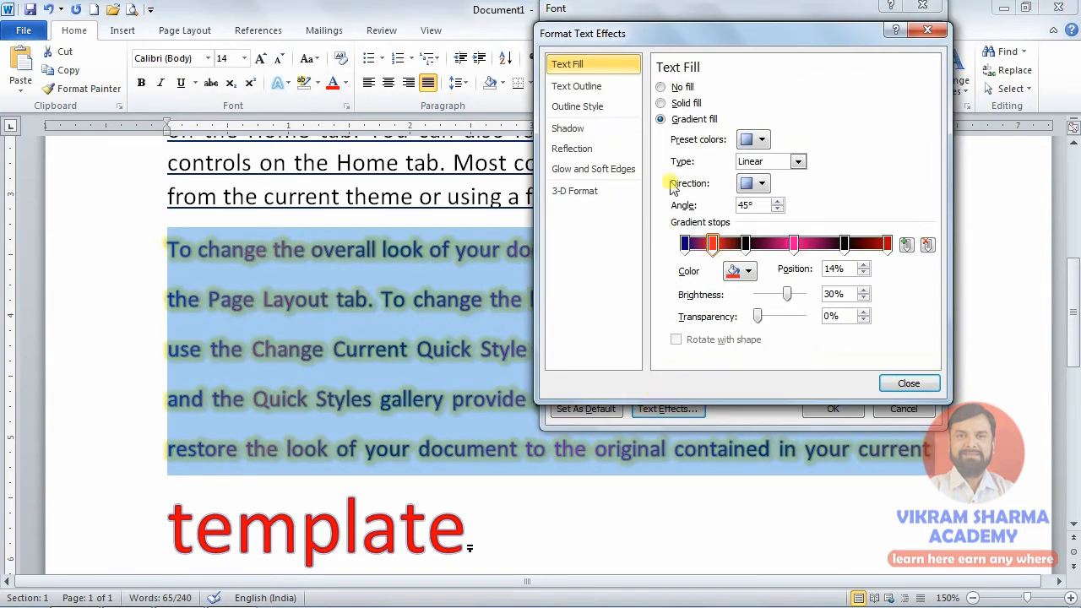
click(587, 171)
click(734, 110)
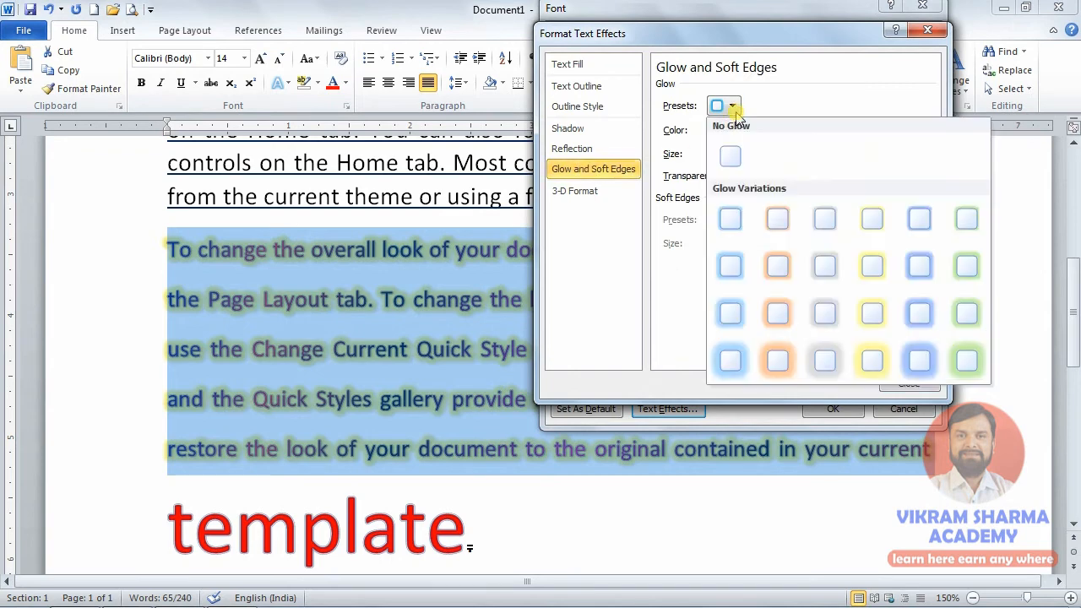
click(732, 159)
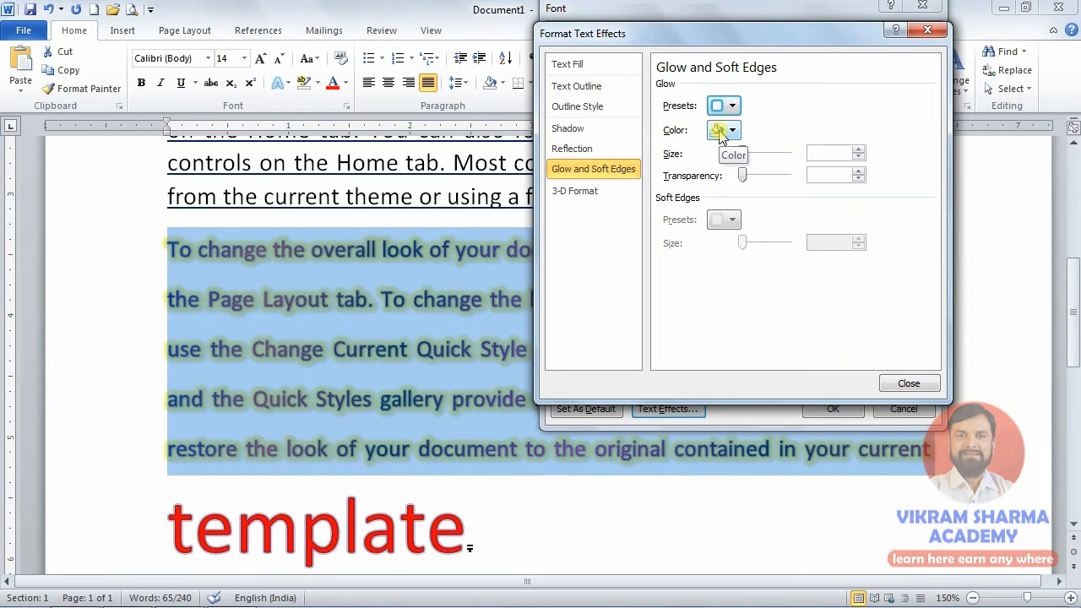
- In 3-D Format, choose the first bevel for the top and the first row's fourth for the bottom, with bottom width 7 pt
click(582, 191)
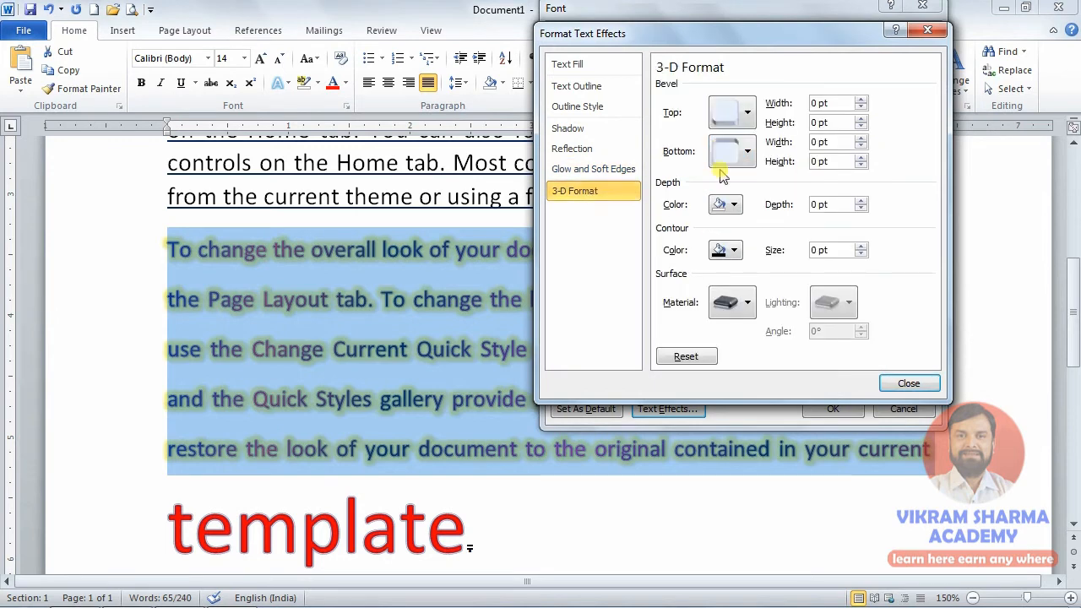
click(734, 114)
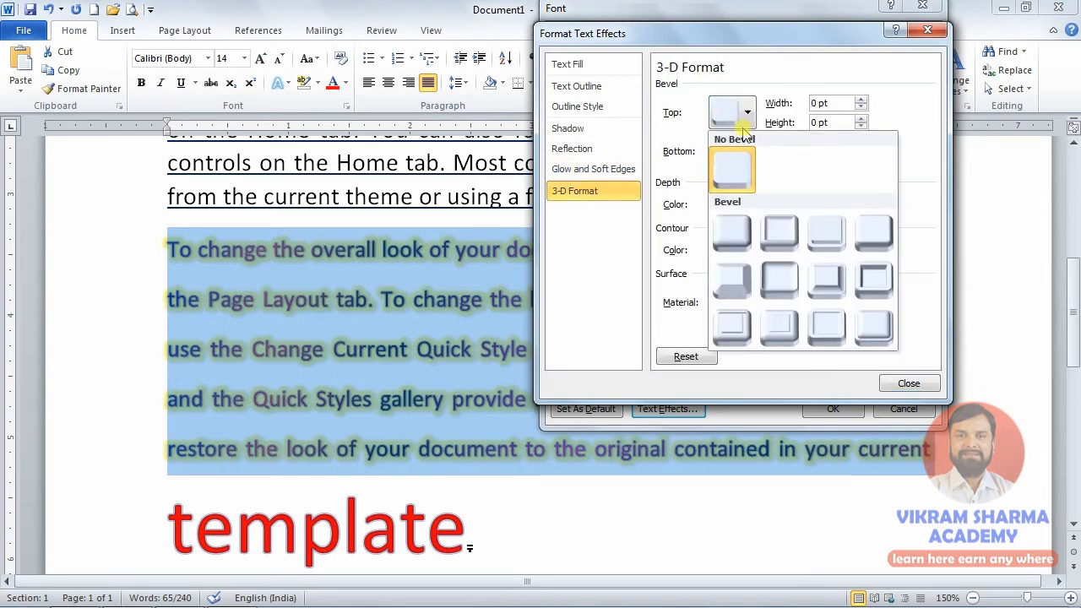
click(733, 233)
click(747, 153)
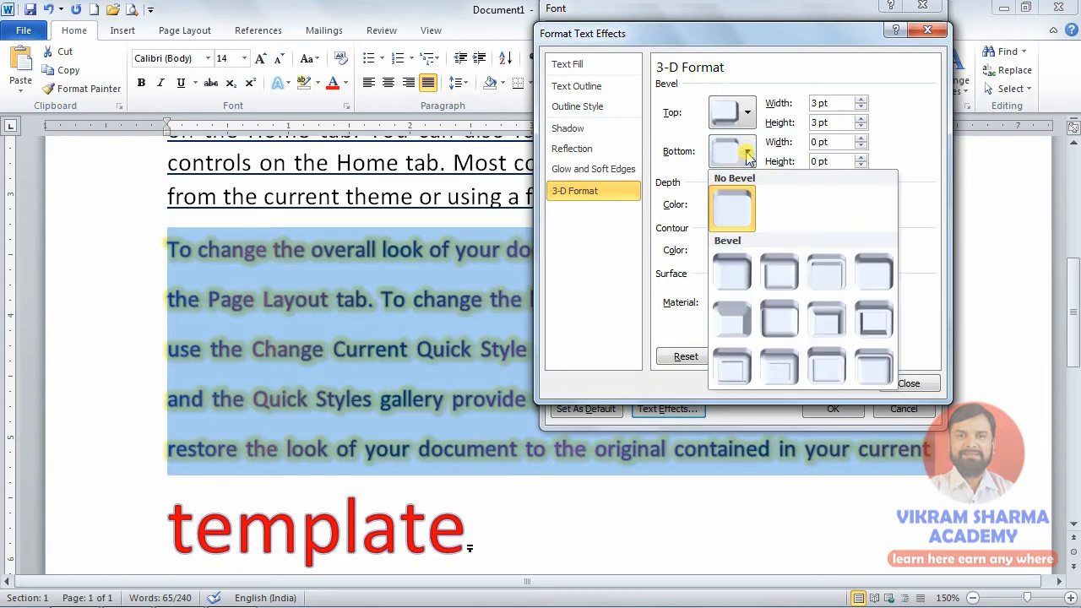
click(886, 277)
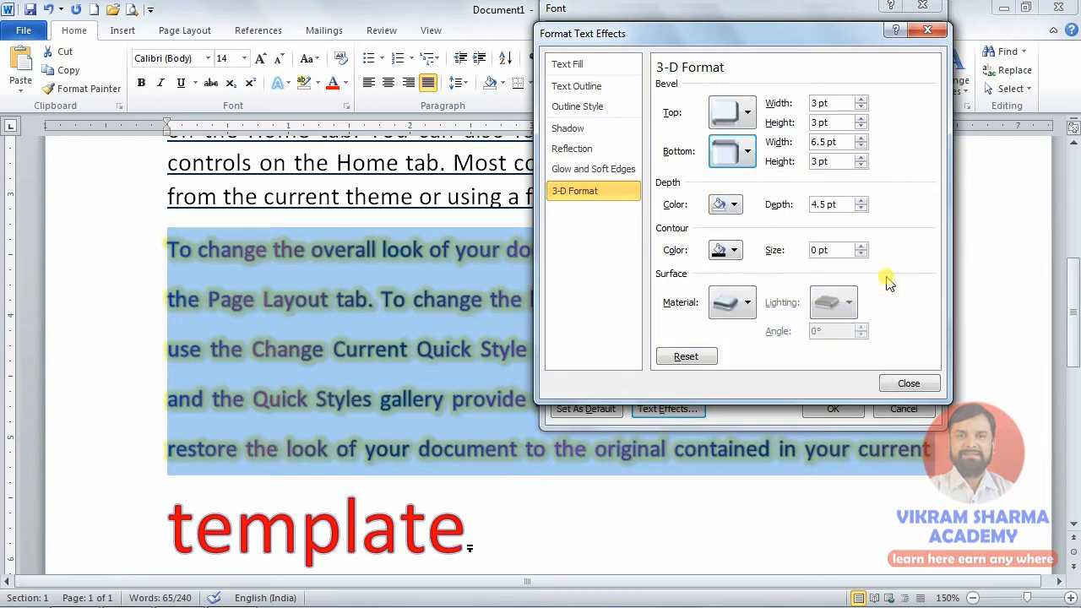
click(861, 139)
- Set the 3-D depth color to standard red, apply the text effects to the paragraph, and deselect the text
click(734, 205)
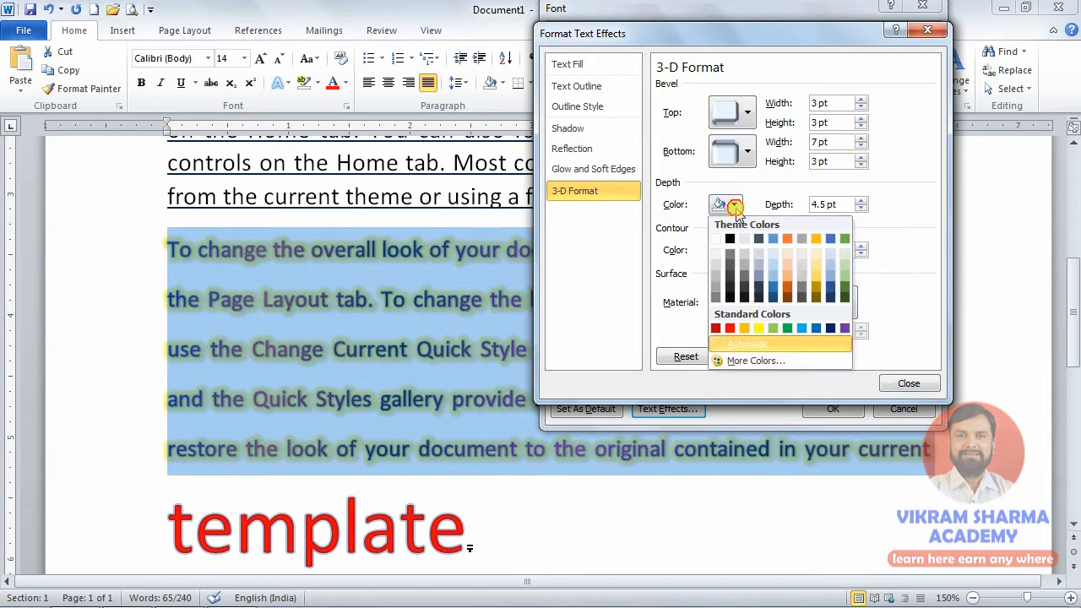
click(730, 328)
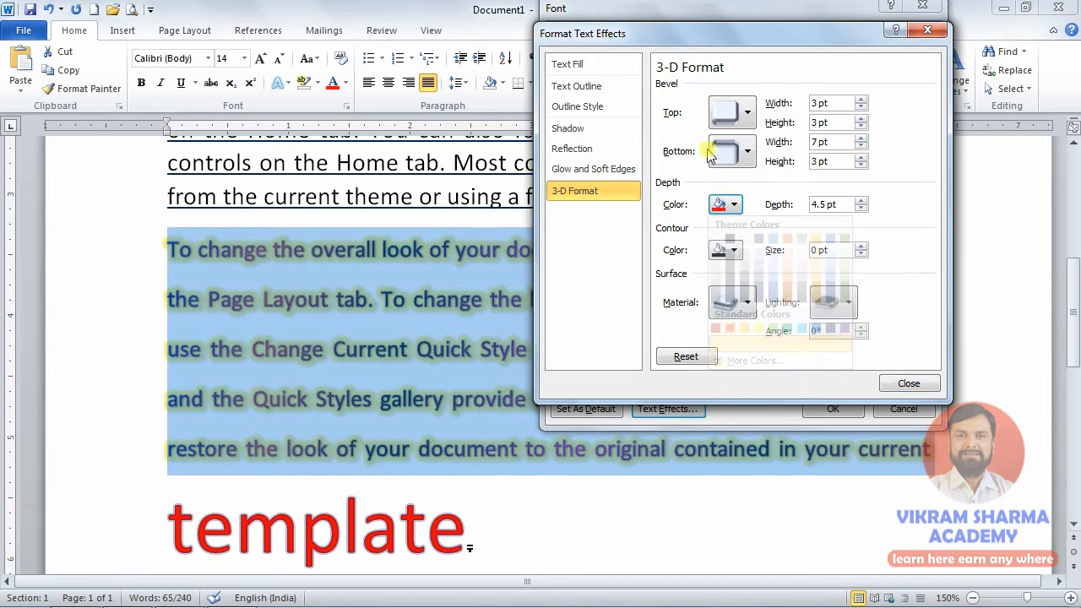
click(905, 384)
click(838, 411)
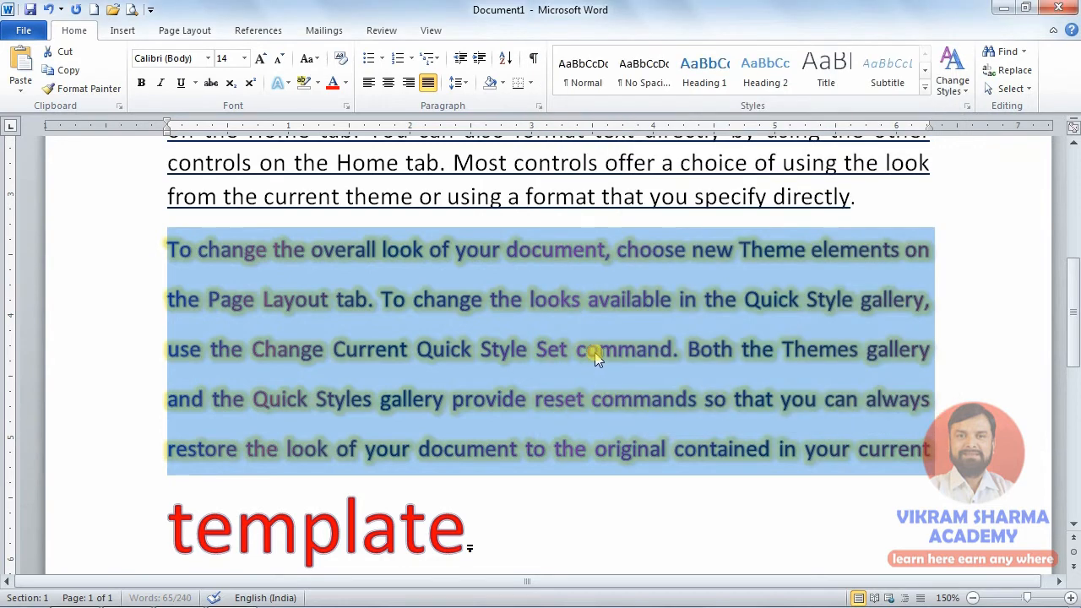
click(292, 317)
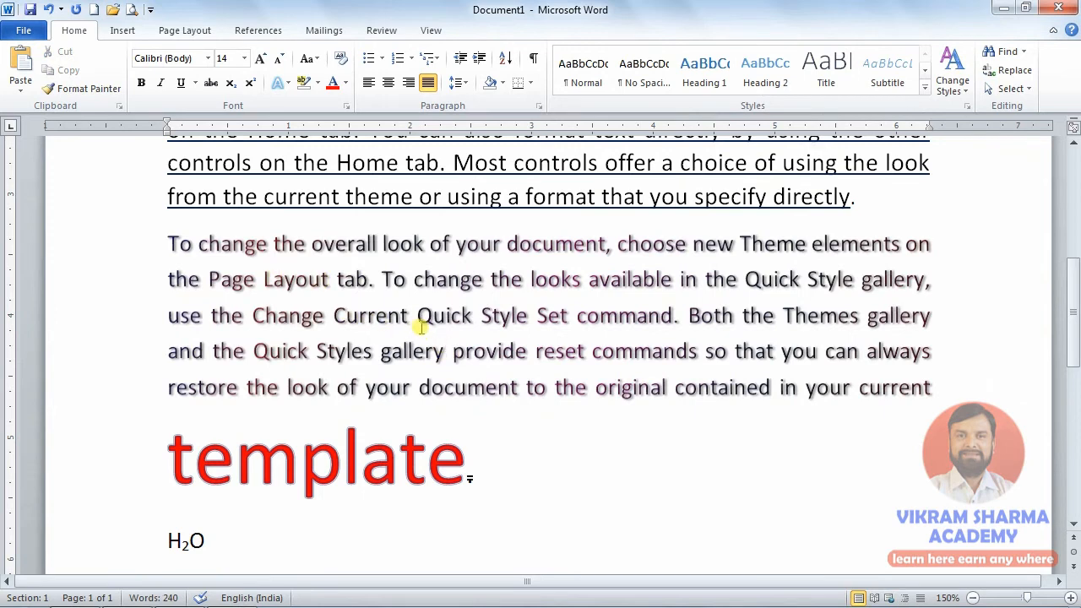
- Copy the third paragraph's formatting onto the underlined "You can easily change" paragraph with Format Painter, and deselect the text
scroll(421, 328, up, 1)
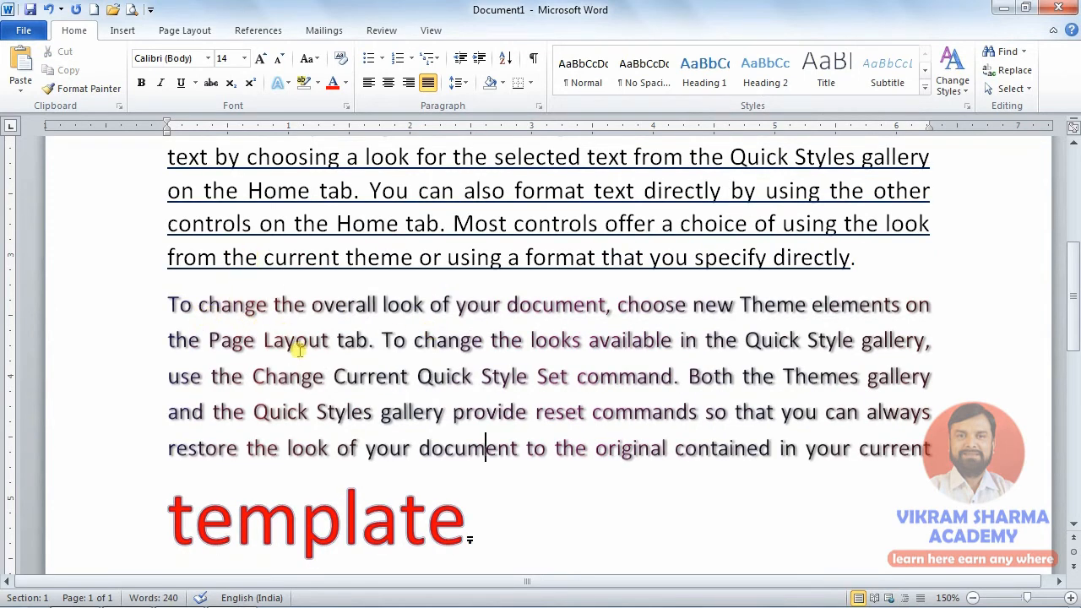
scroll(414, 359, up, 2)
scroll(394, 397, down, 1)
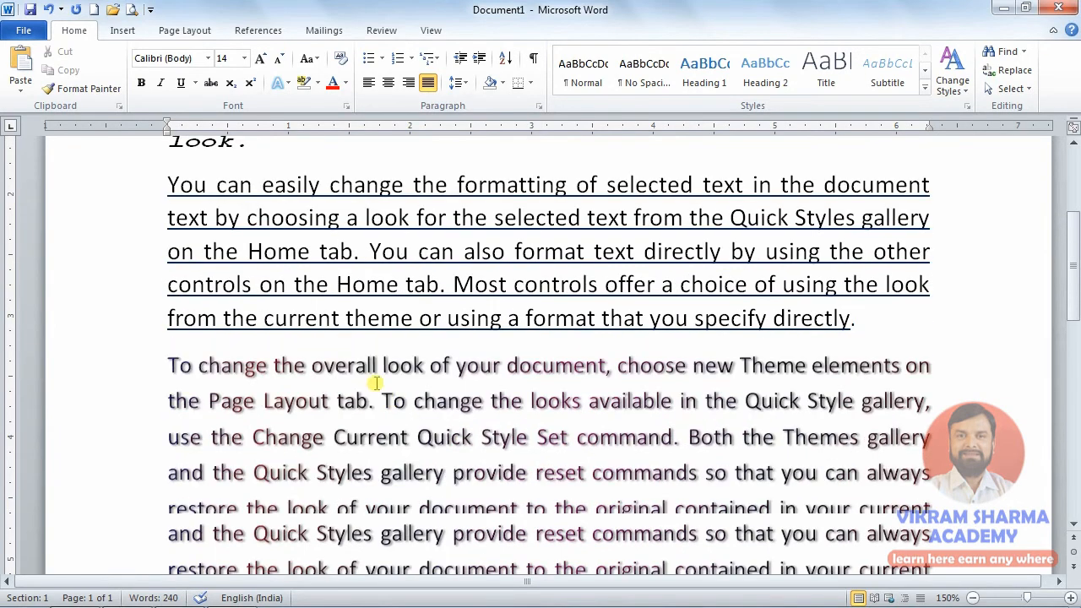
scroll(370, 363, down, 1)
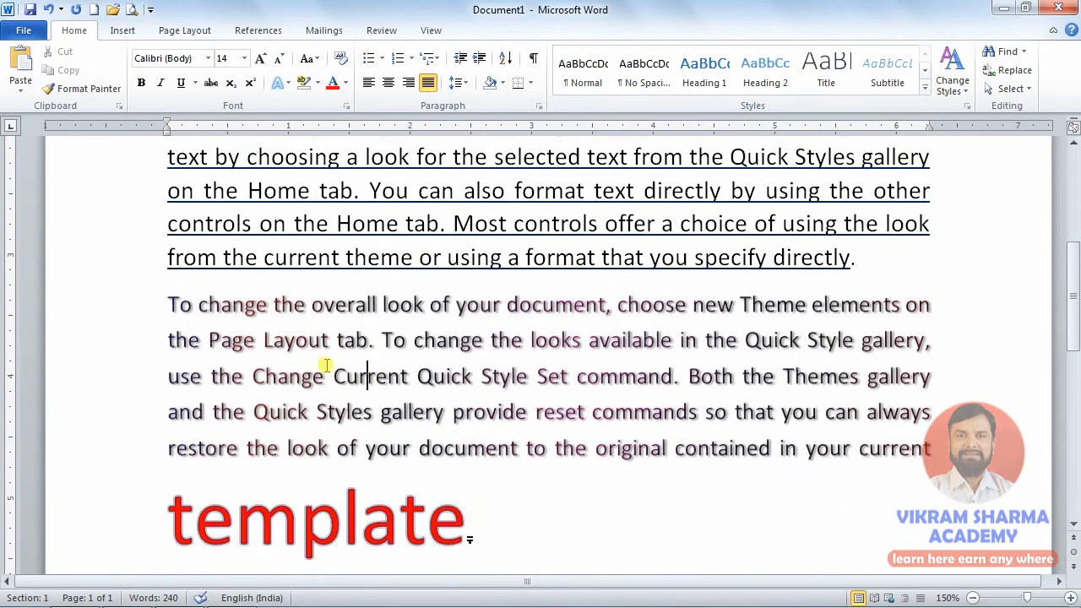
click(88, 89)
mouse_move(851, 257)
mouse_down()
mouse_move(150, 129)
mouse_move(164, 212)
mouse_up()
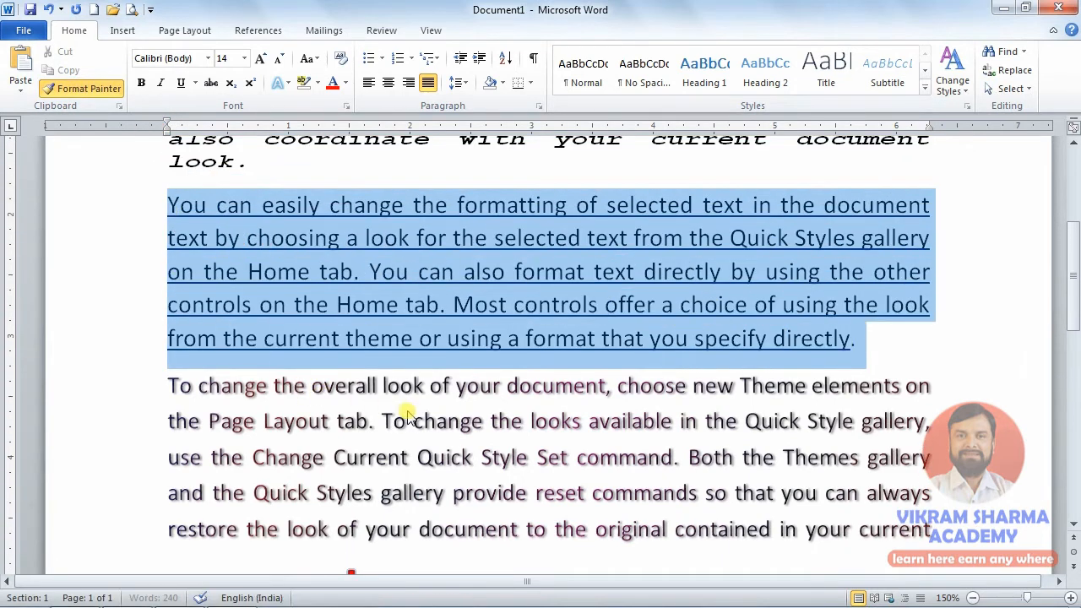
drag(400, 365, 387, 343)
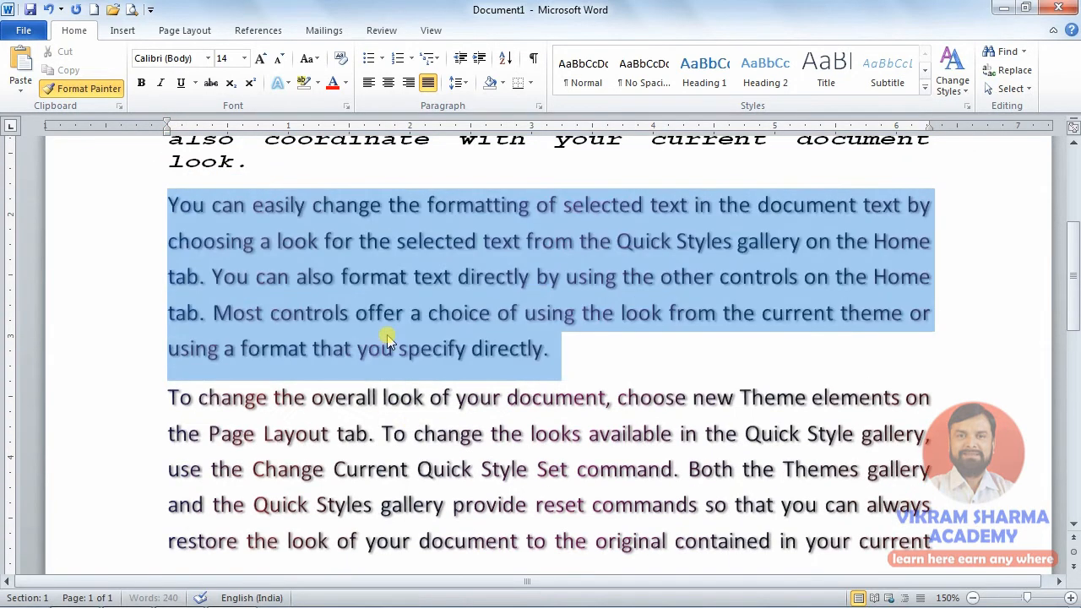
click(418, 431)
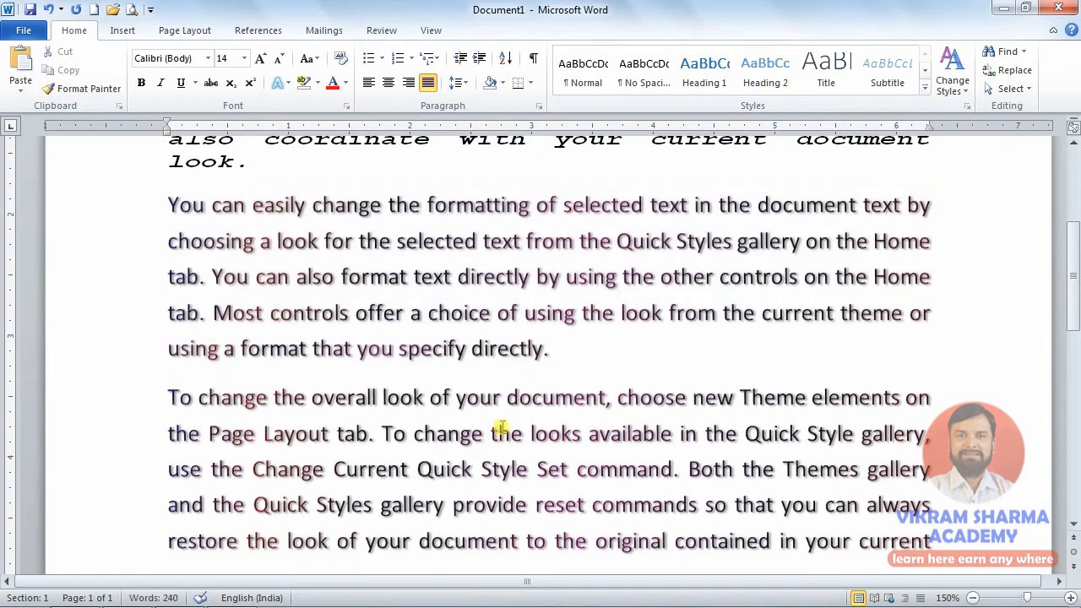
scroll(551, 363, down, 1)
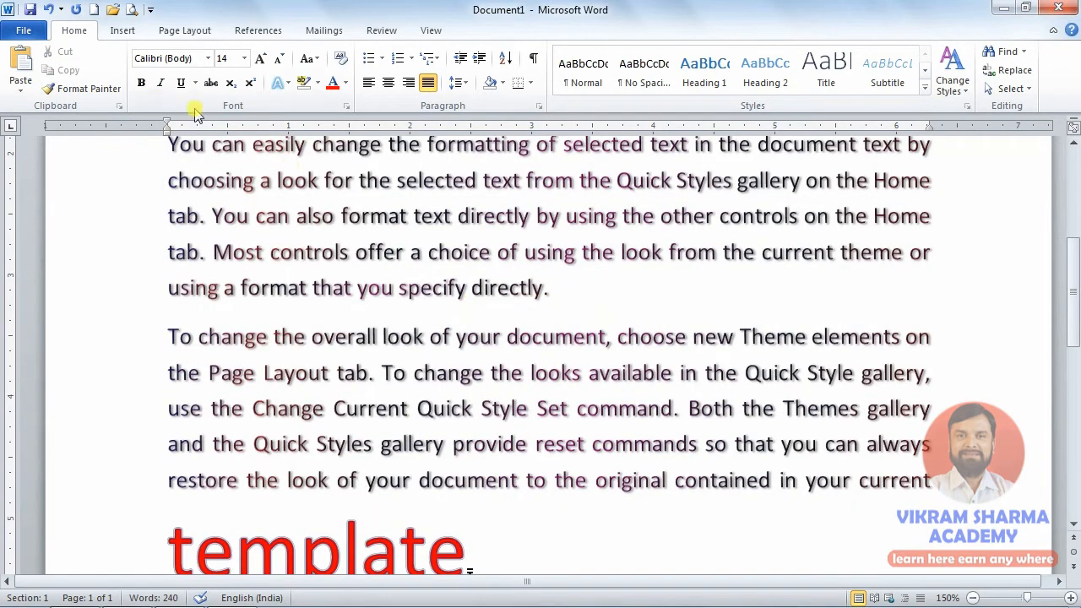
click(346, 106)
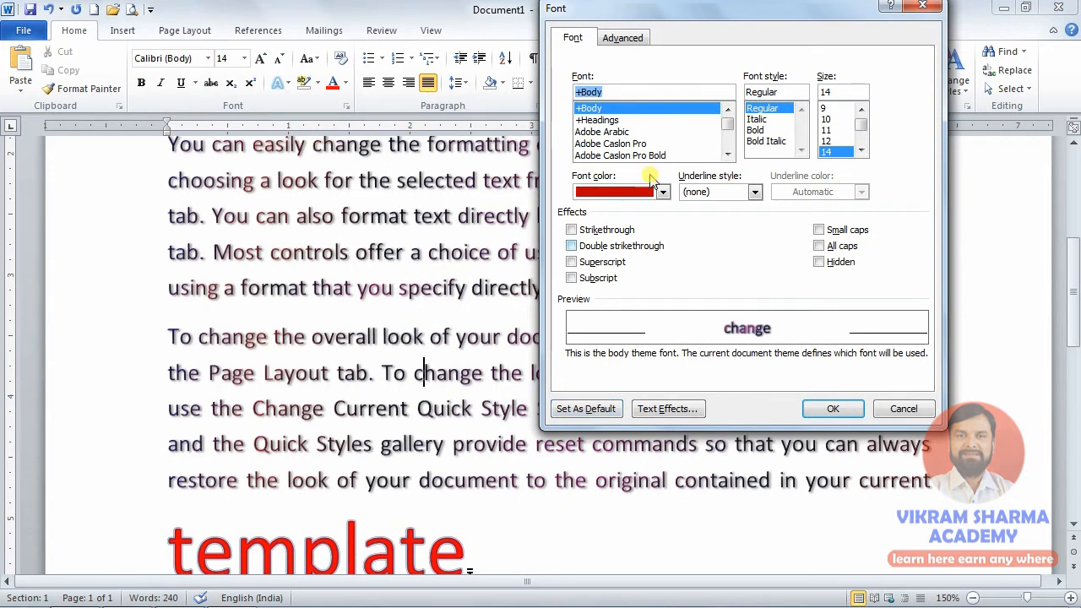
drag(646, 12, 488, 101)
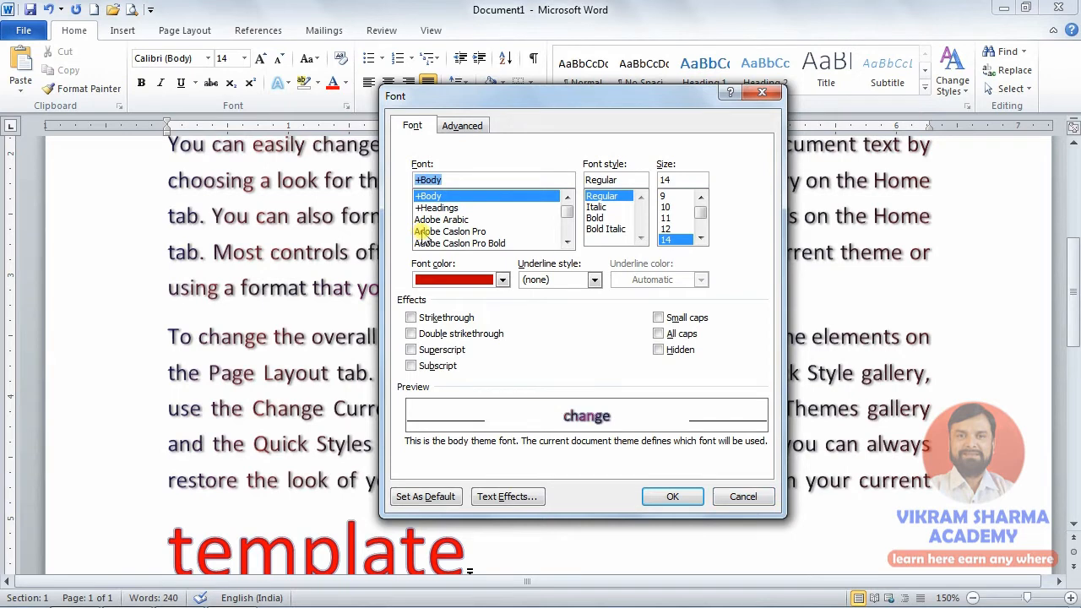
click(743, 495)
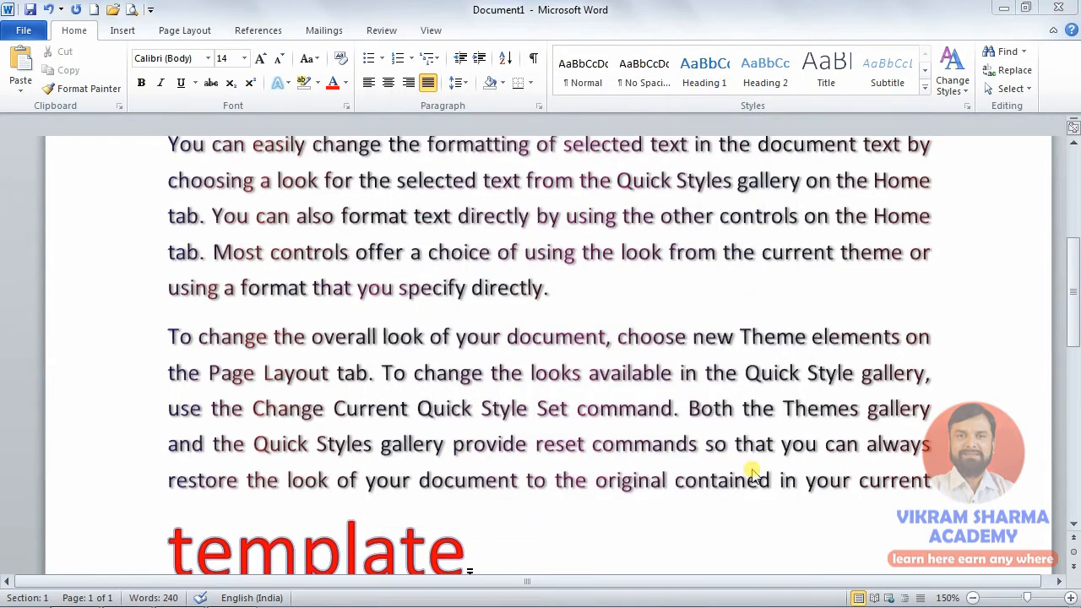
- Create a new blank document and choose Arial Rounded MT Bold as the font in the Font dialog
key(ctrl+n)
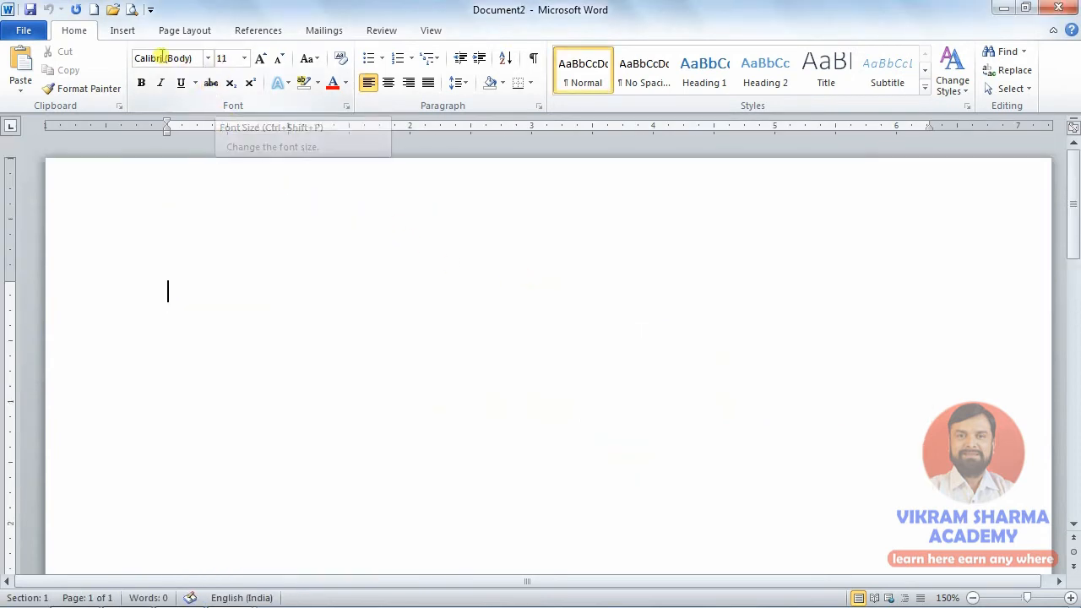
click(346, 107)
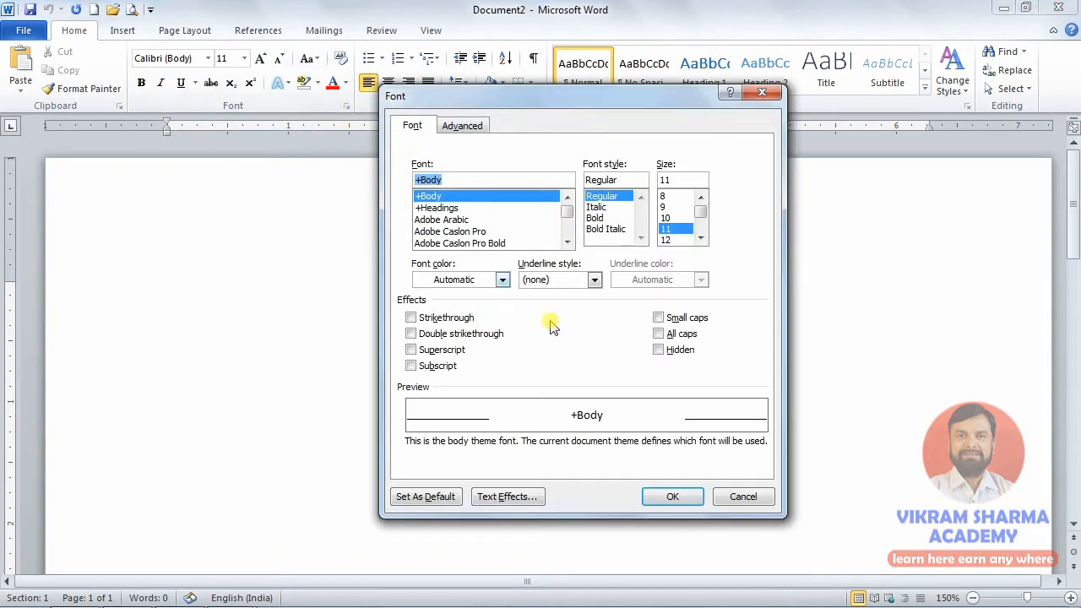
click(567, 243)
click(567, 242)
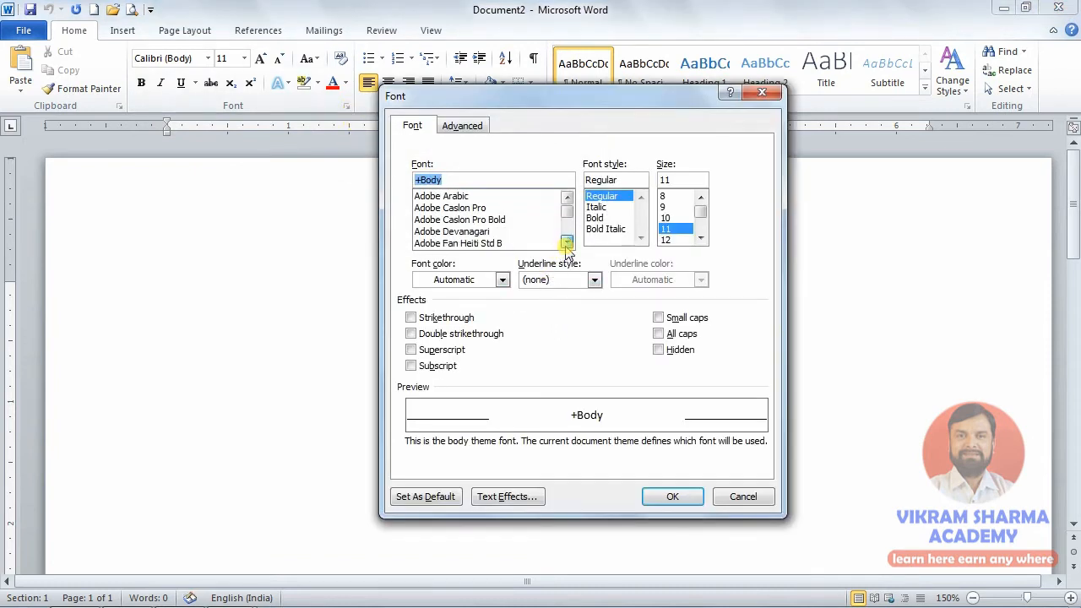
double_click(567, 242)
double_click(567, 242)
click(567, 242)
double_click(567, 243)
double_click(567, 242)
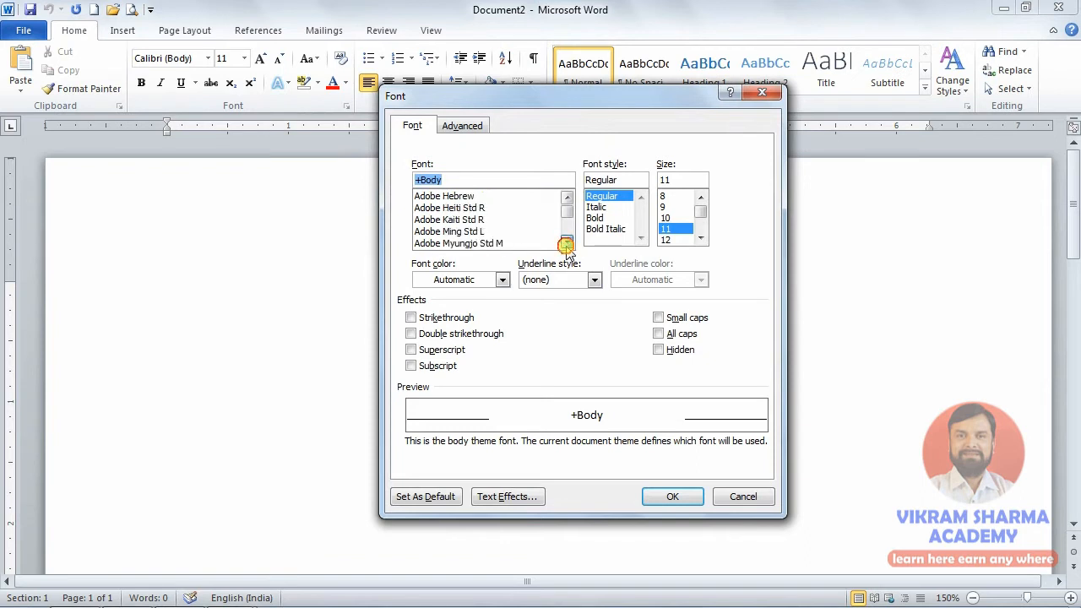
double_click(567, 243)
double_click(566, 242)
click(567, 242)
click(435, 220)
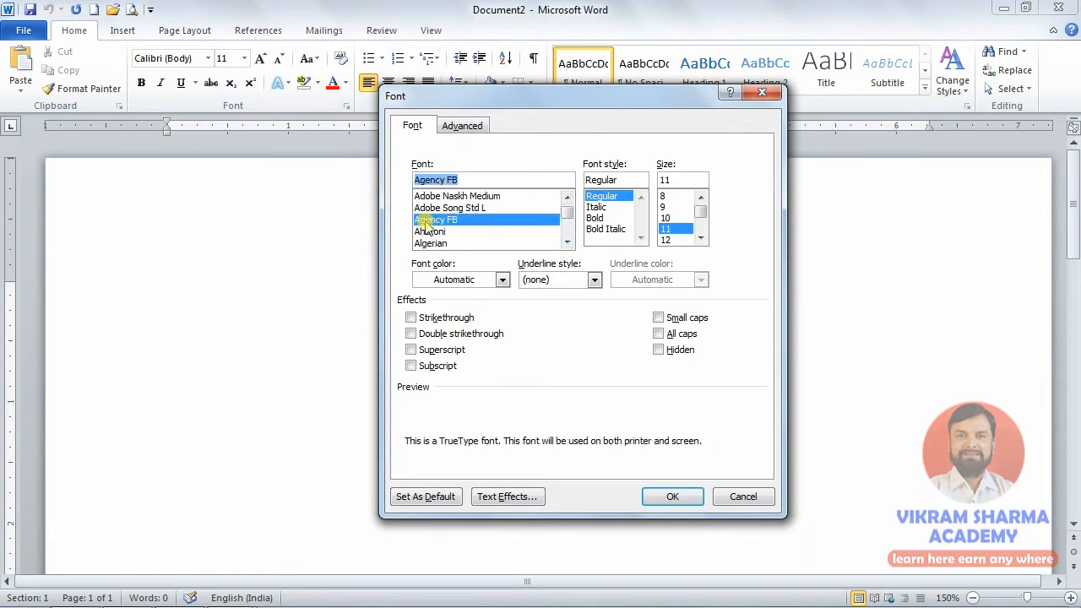
key(Down)
key(Down)
key(Down)
key(Down)
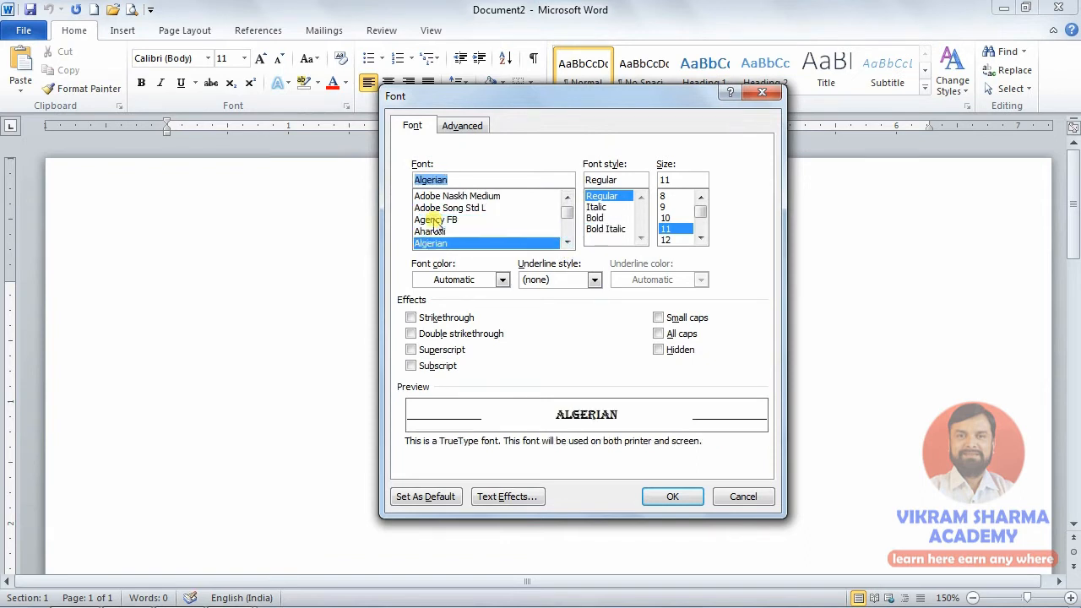
key(Down)
key(Down)
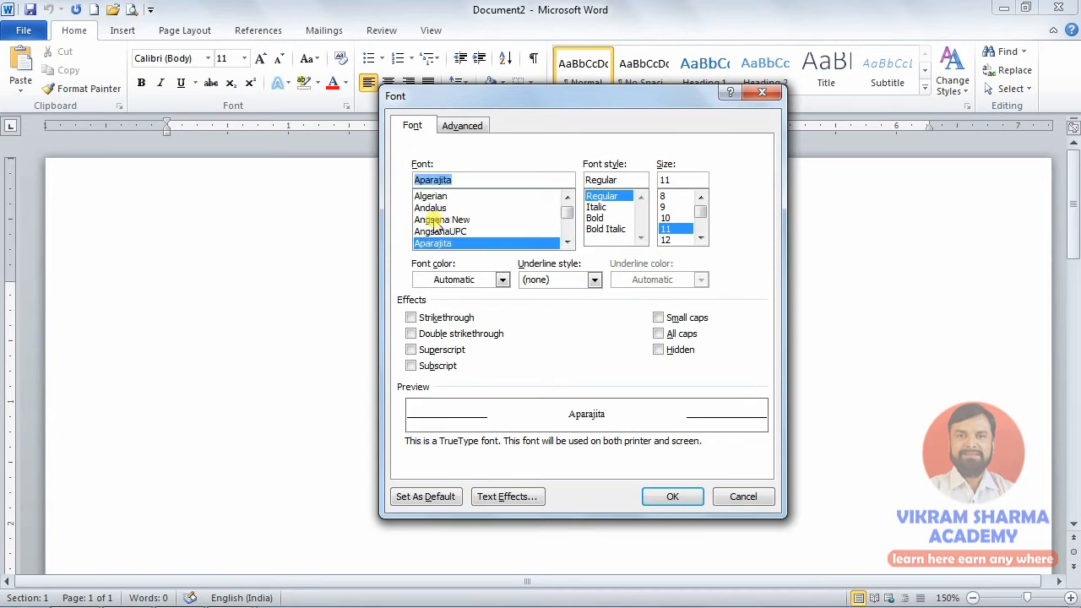
key(Down)
key(Down)
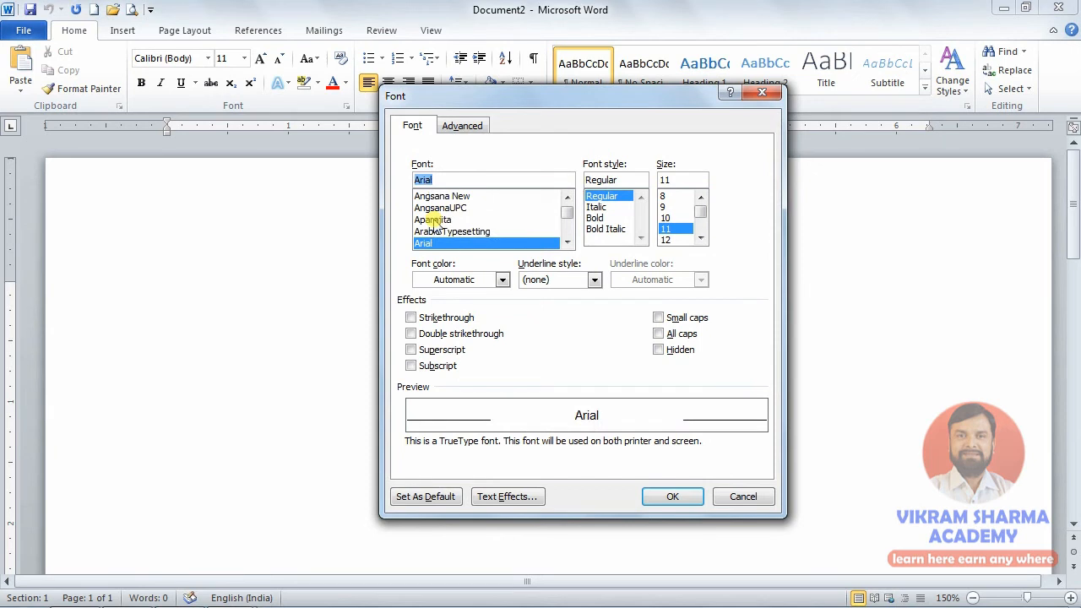
key(Down)
key(Down)
key(Down)
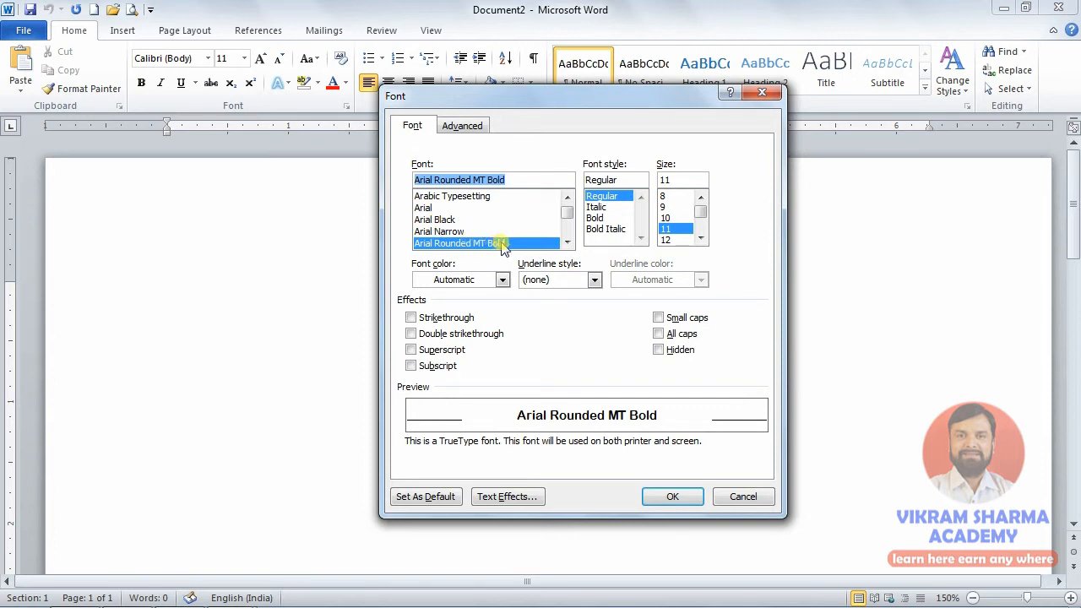
- Set the font style to Regular and the font size to 14
click(611, 229)
click(613, 196)
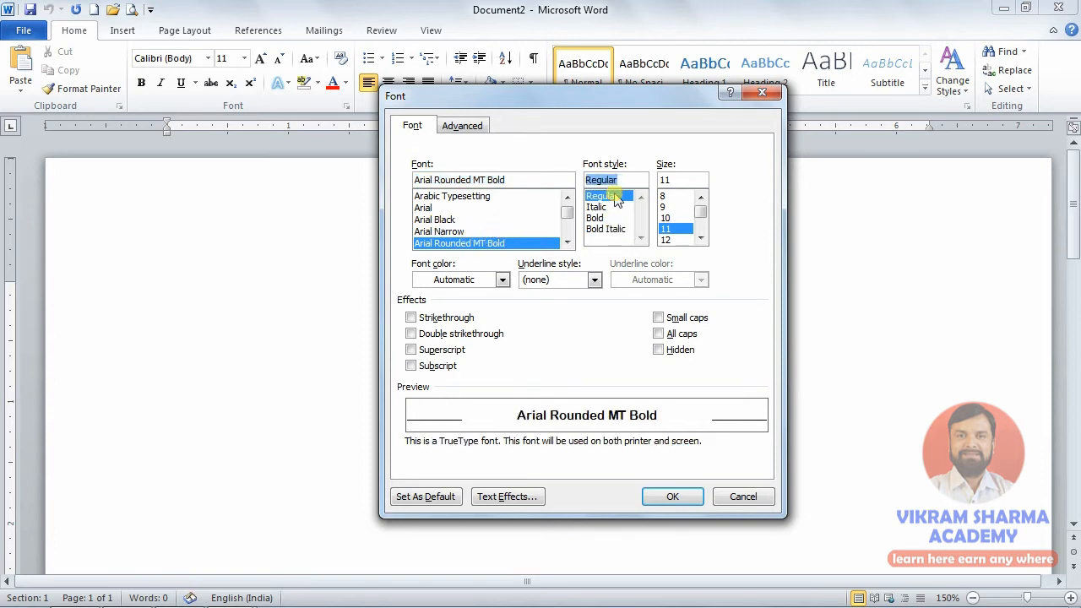
click(702, 238)
click(702, 238)
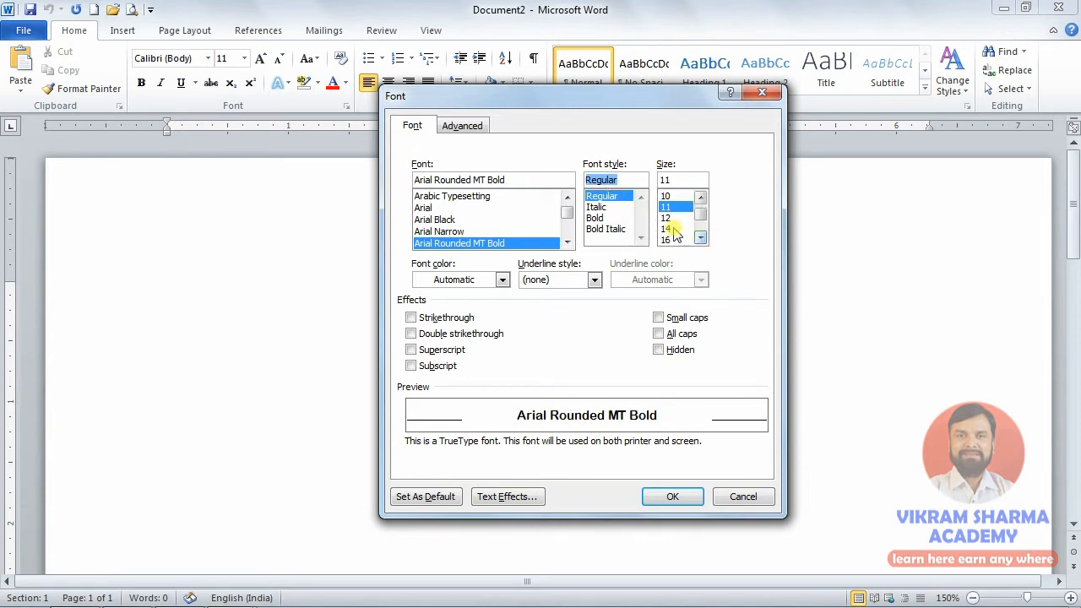
click(672, 229)
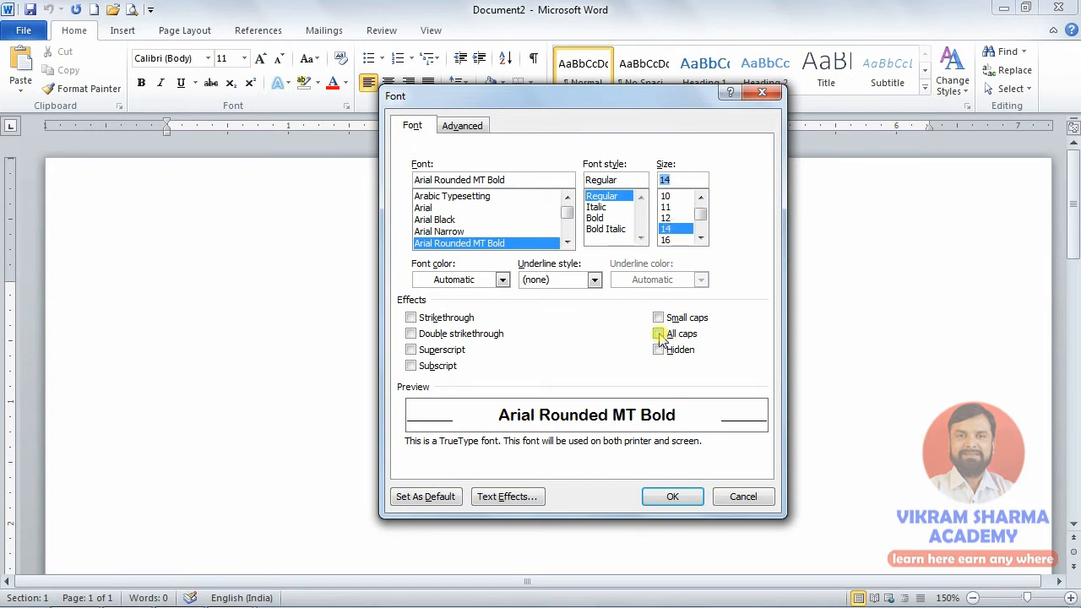
- Set the character spacing to Expanded by 2 pt, keeping the scale at 100%
click(460, 127)
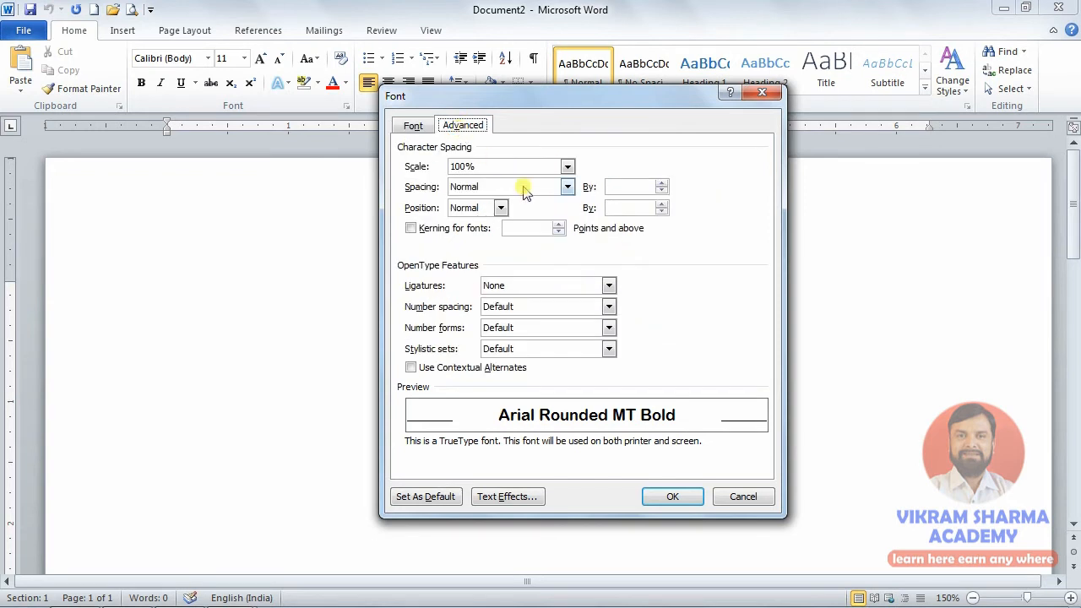
click(568, 166)
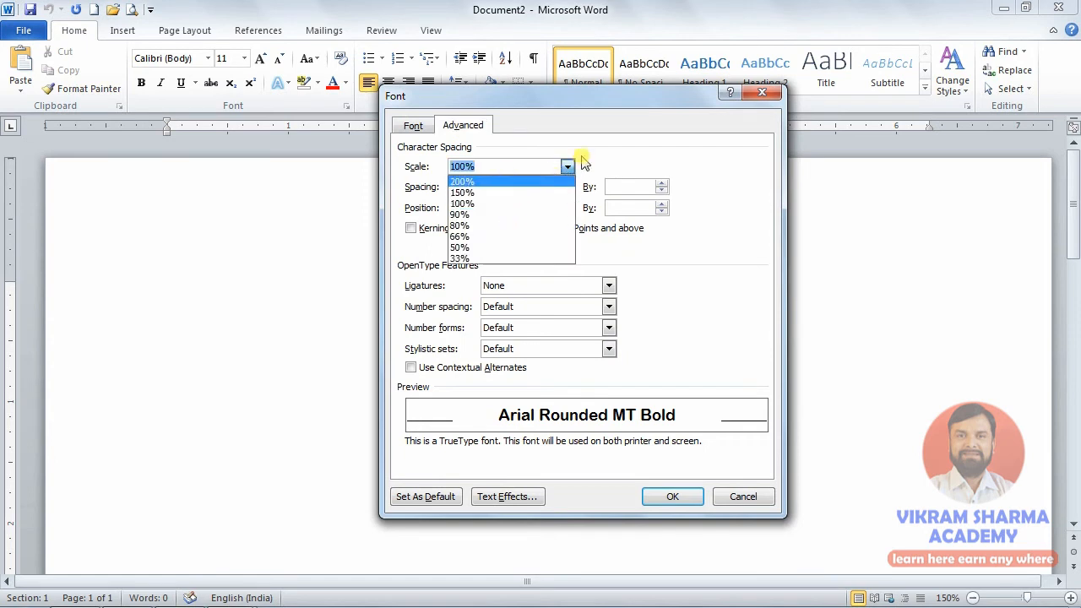
click(567, 168)
click(547, 189)
click(505, 210)
click(661, 182)
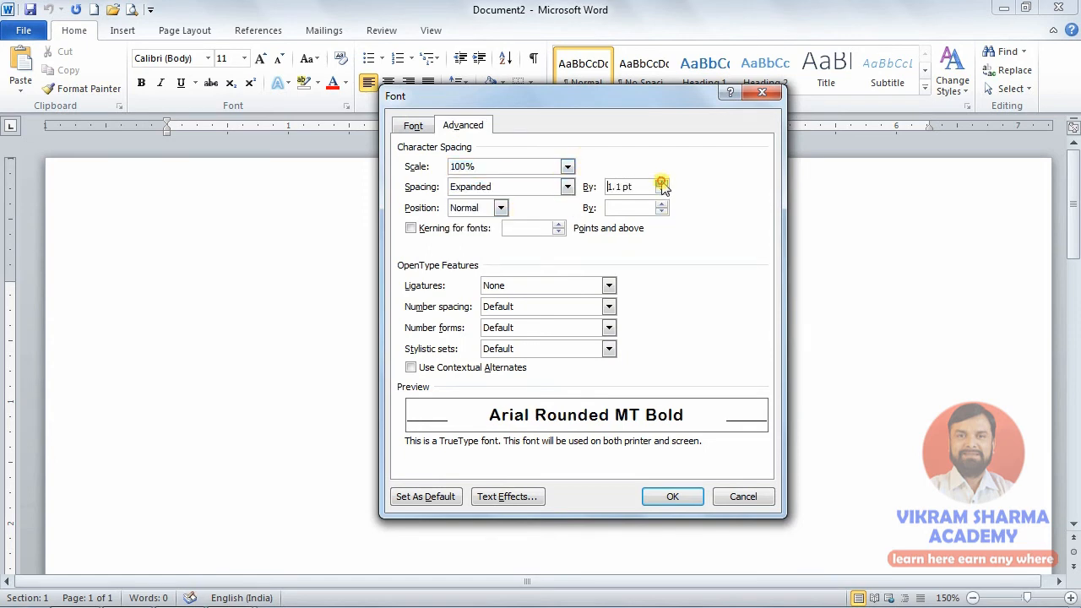
click(661, 183)
click(661, 182)
click(663, 184)
click(663, 184)
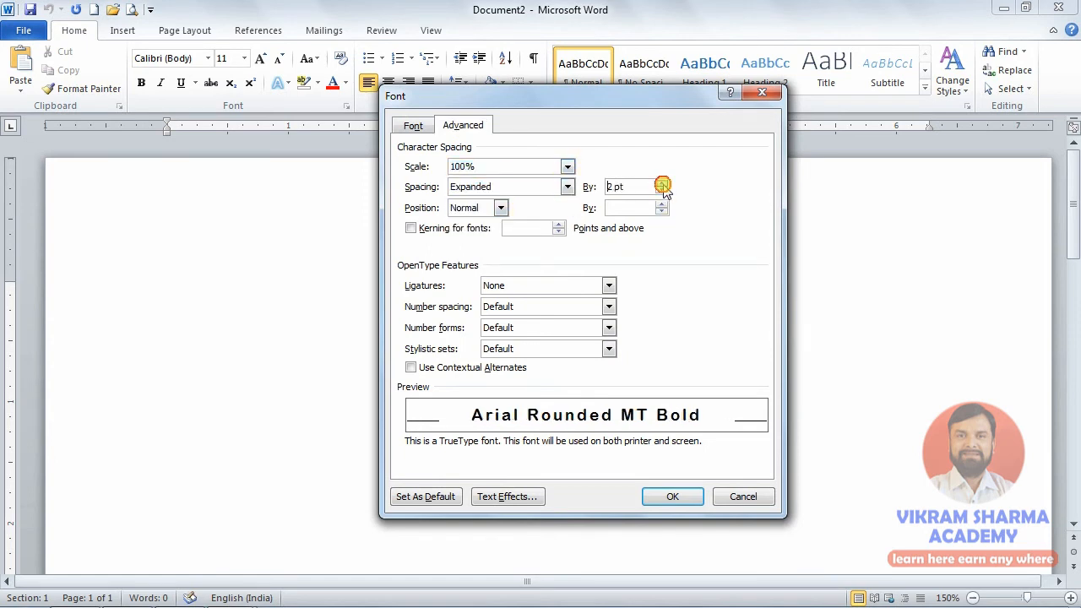
- Keep the underline style at (none) and set the font color to standard Dark Red
click(413, 126)
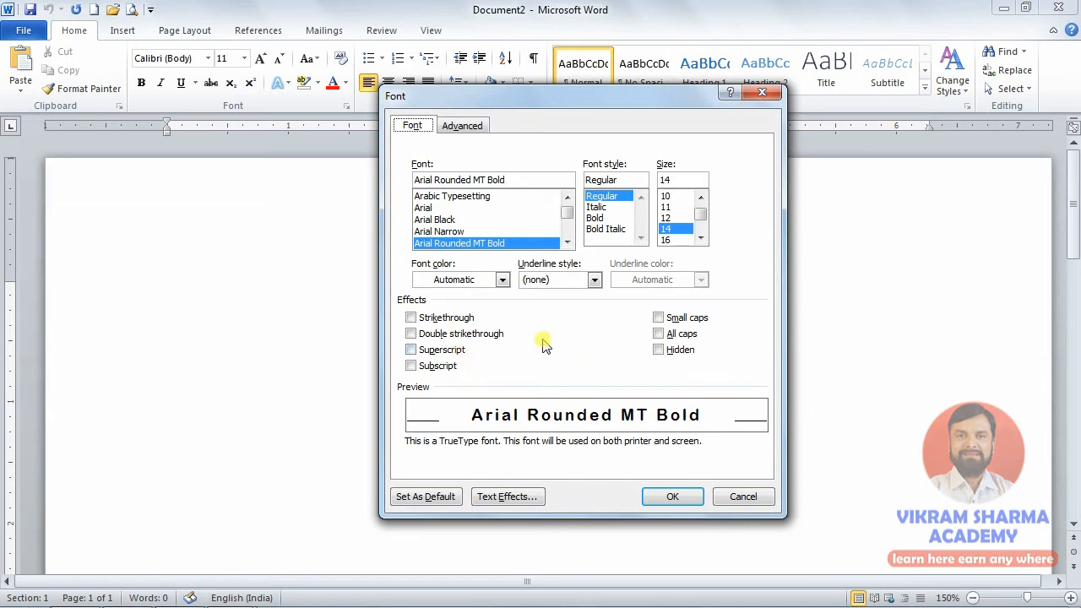
click(594, 280)
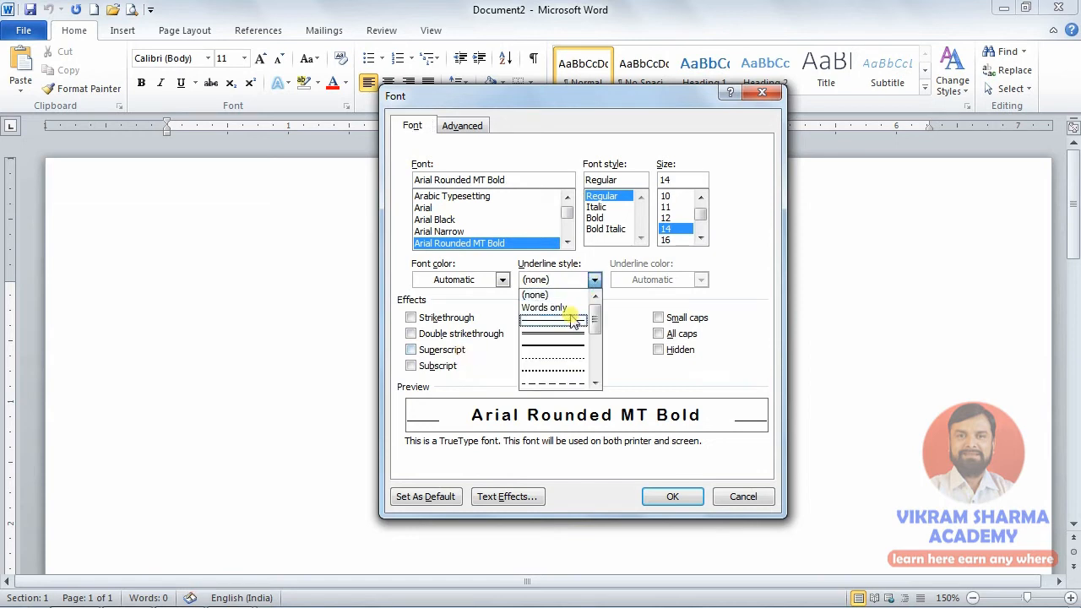
click(564, 296)
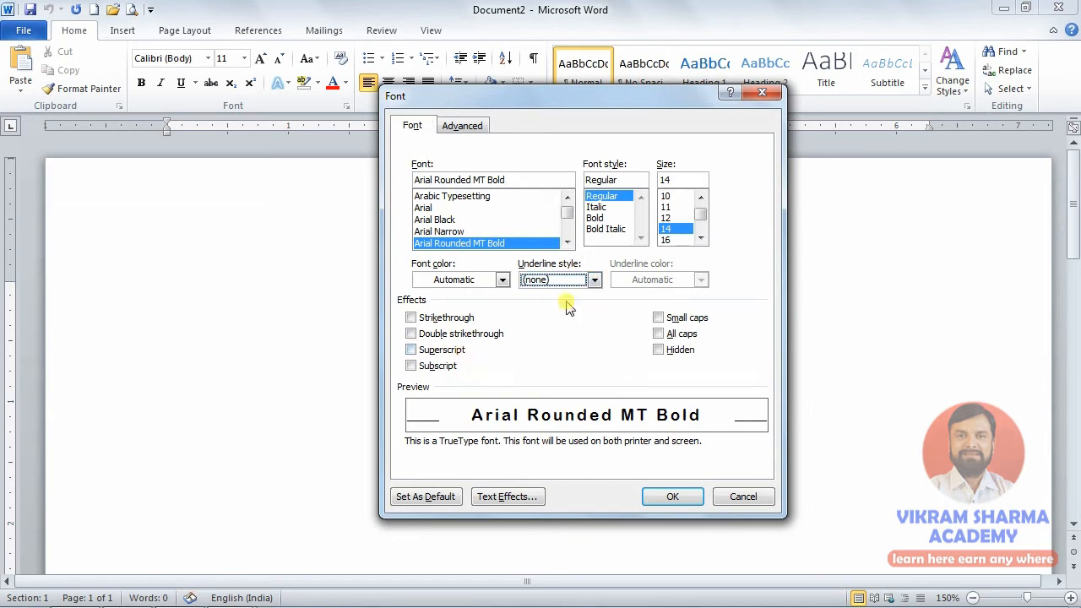
click(465, 280)
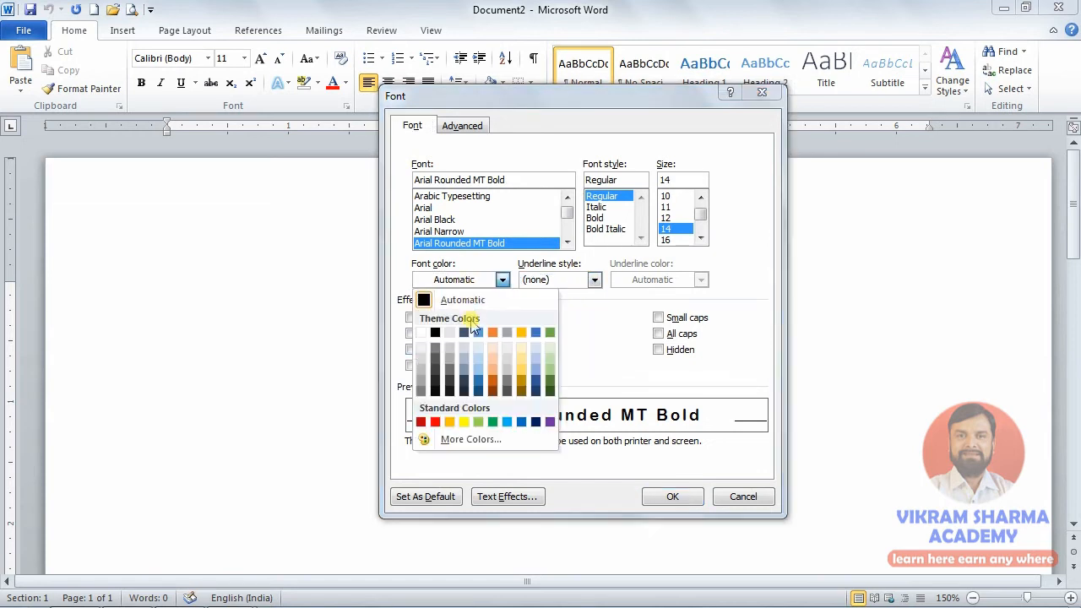
click(421, 423)
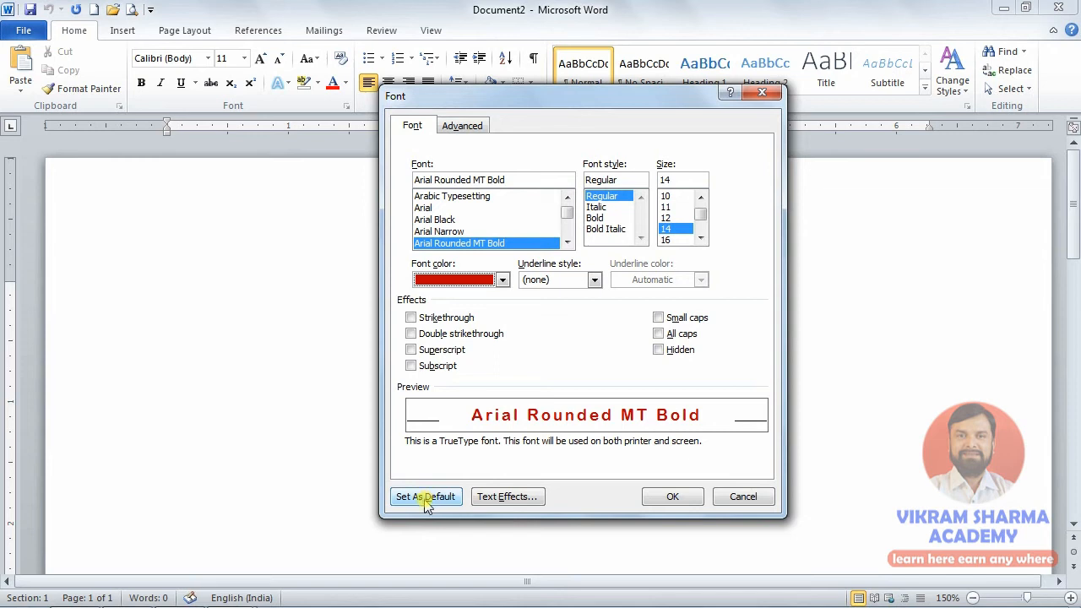
- Set these font settings as the default for all documents based on the Normal template
click(426, 498)
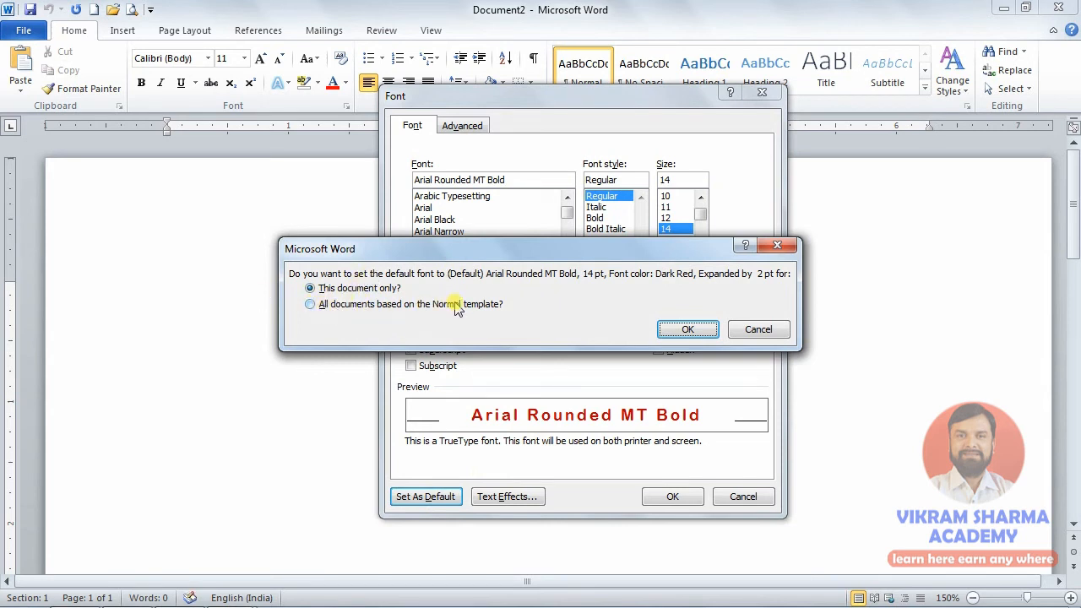
click(385, 306)
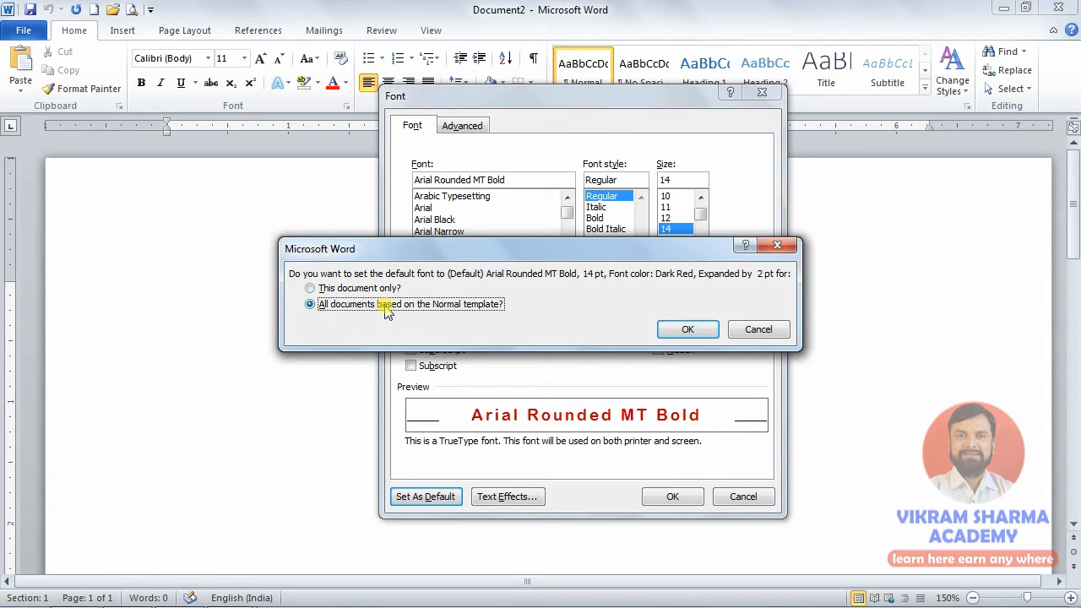
click(704, 331)
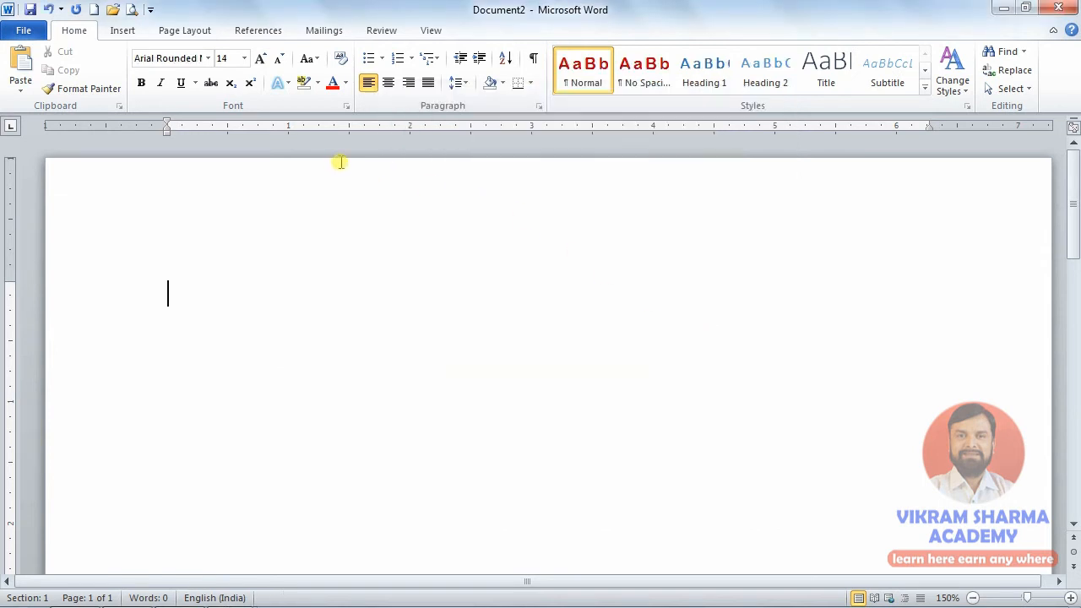
- Enter the sample text "HKHKHLJLJLLJL WISH YOU ALL THE BEST" in the document
text(HKHKHLJLJL)
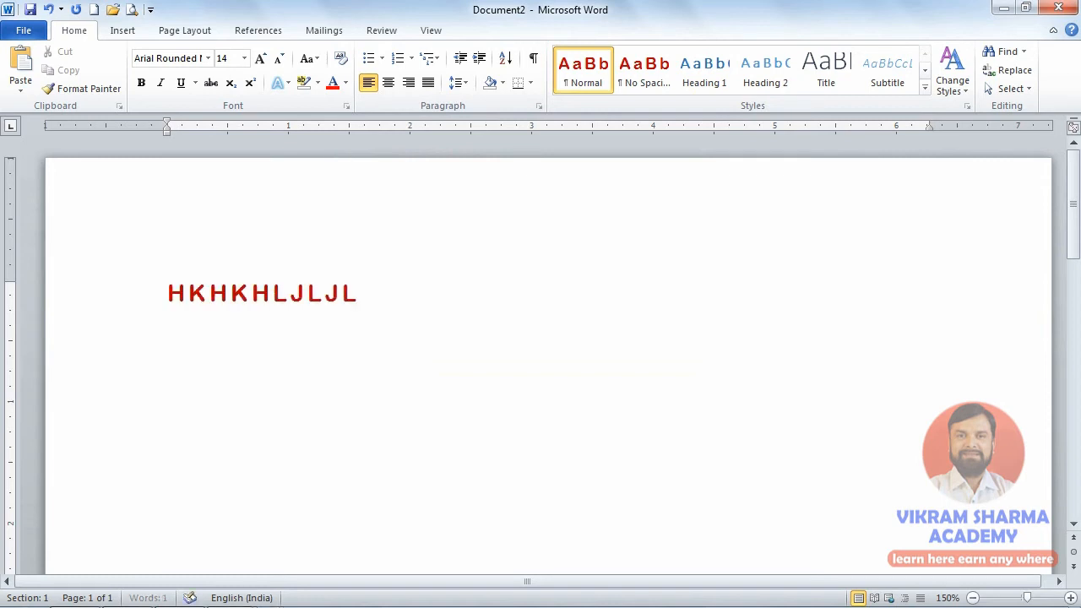
text(LJL W)
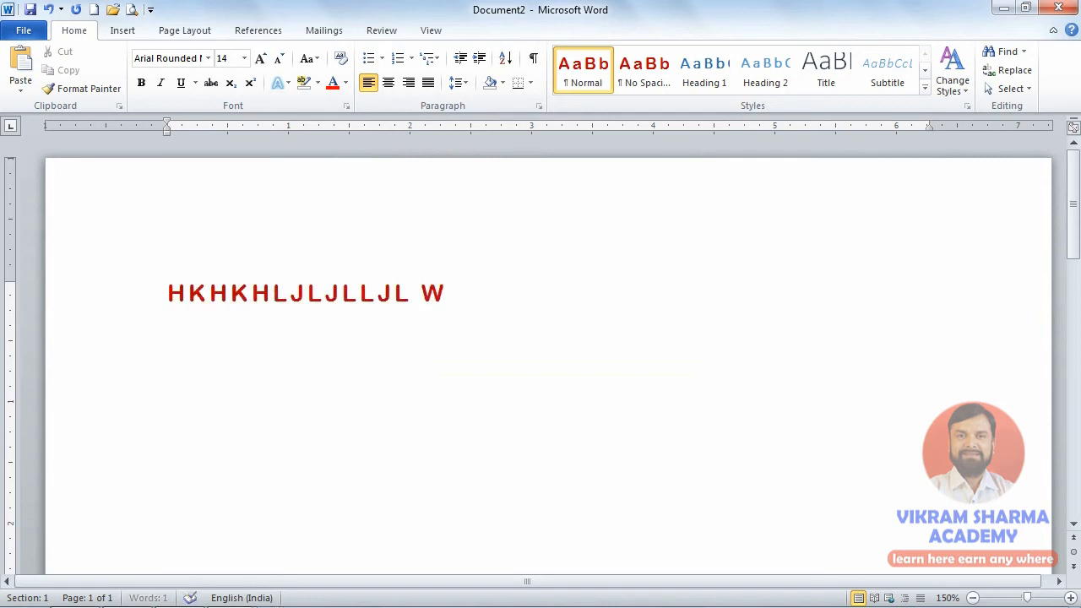
text(ISH YO)
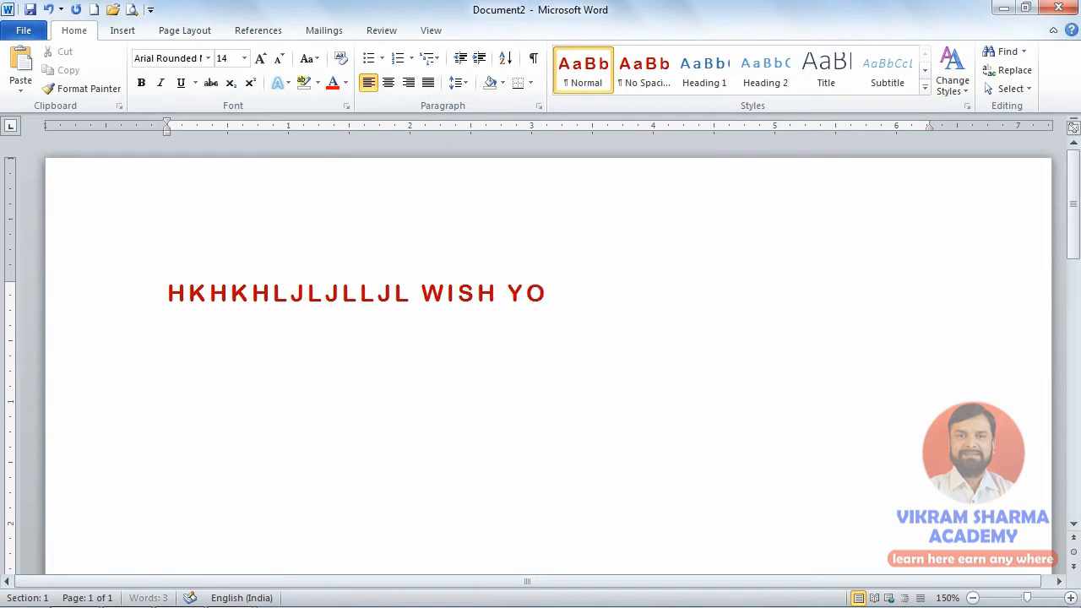
text(U ALL)
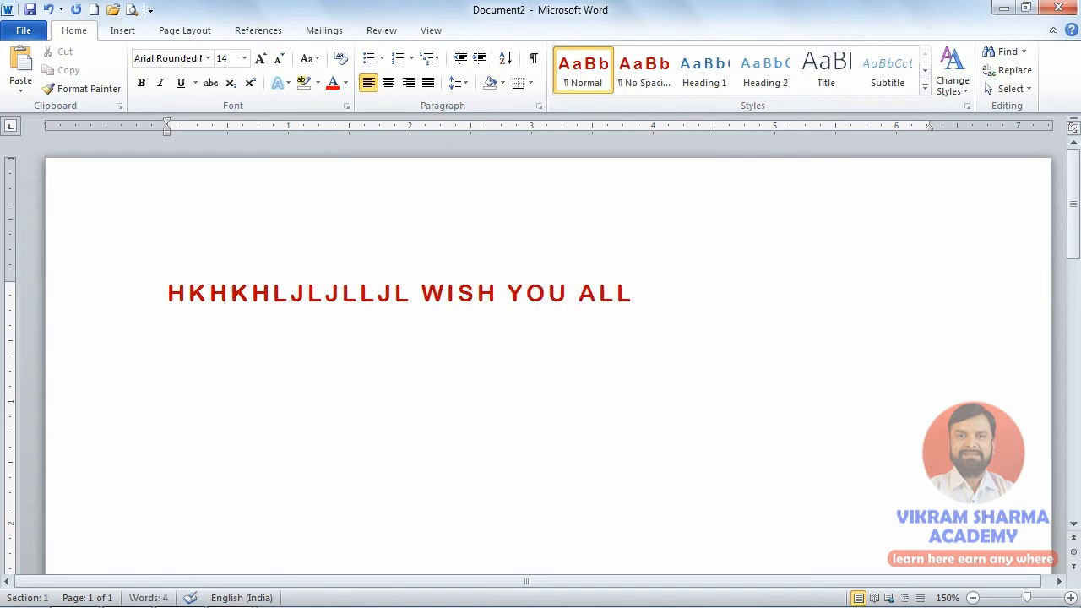
text( THE BEST)
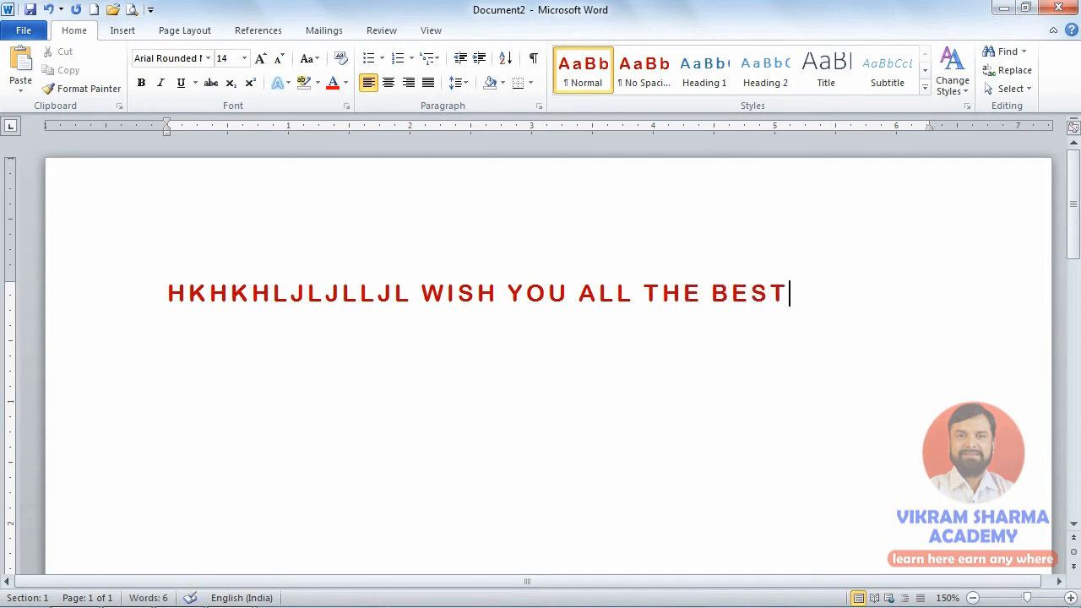
- Create another blank document and enter "MICROSOFT OFFICE", followed by a new line
key(ctrl+n)
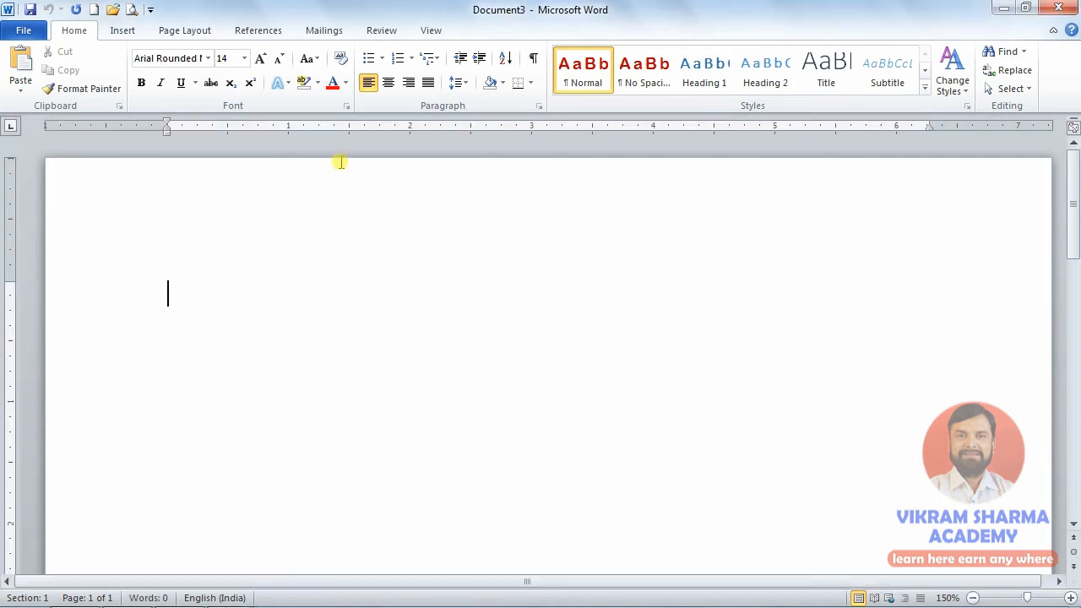
text(MICROSOFT)
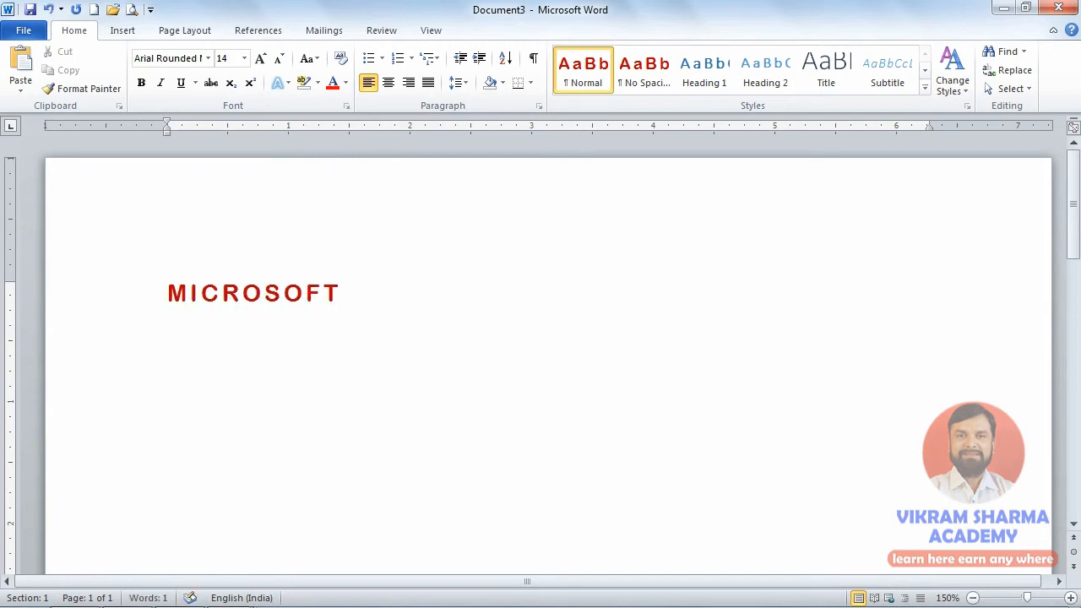
text( OFFICE)
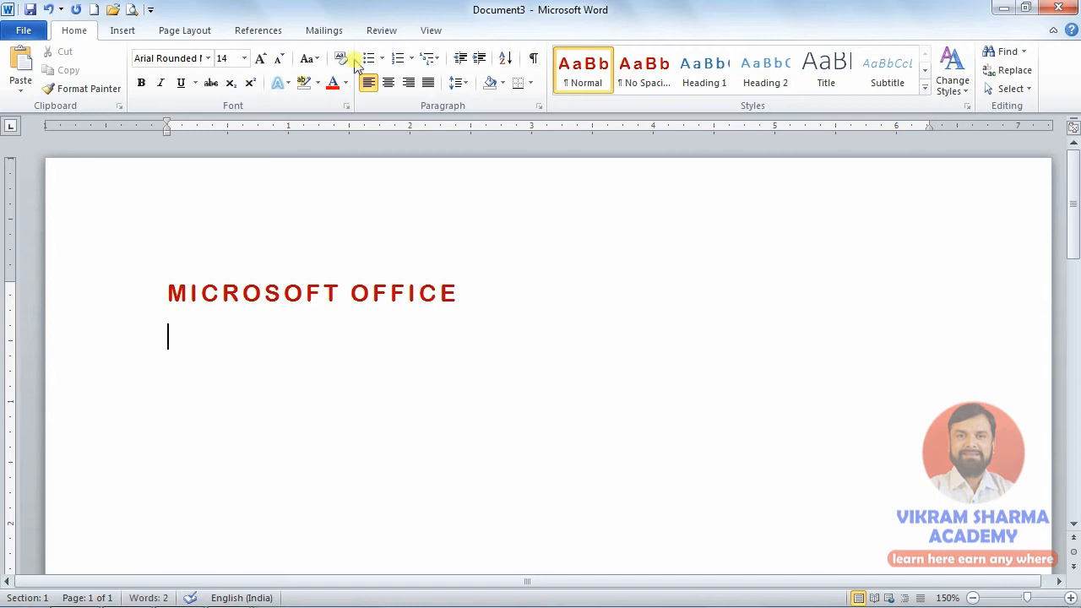
- Reopen the Font dialog and set the font color to Automatic
click(346, 106)
drag(418, 76, 437, 81)
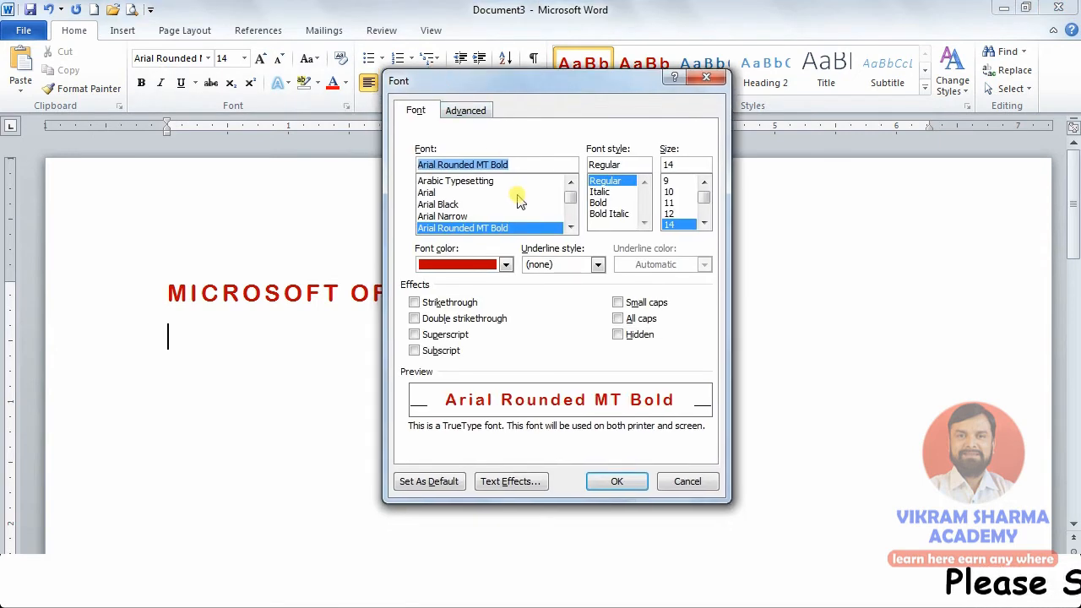
click(507, 266)
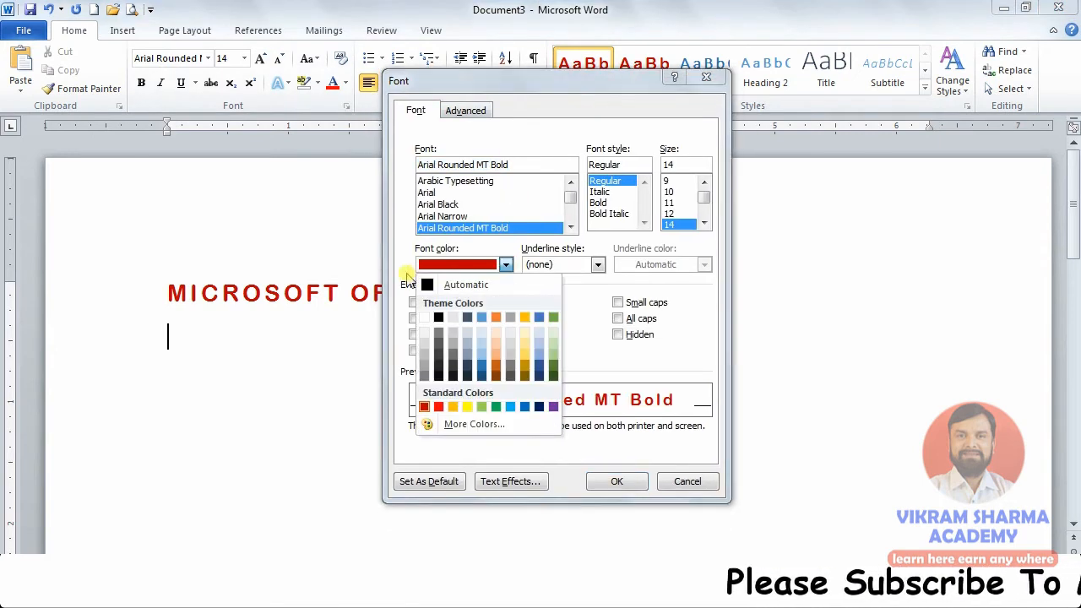
click(428, 288)
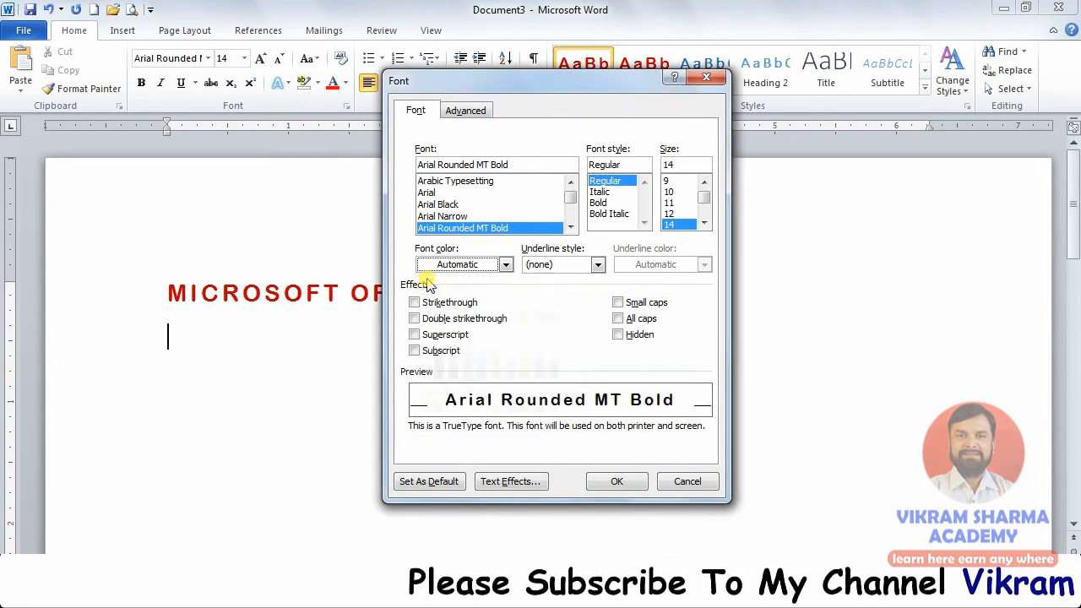
- Set the font size to 11 and the font to Calibri
click(676, 203)
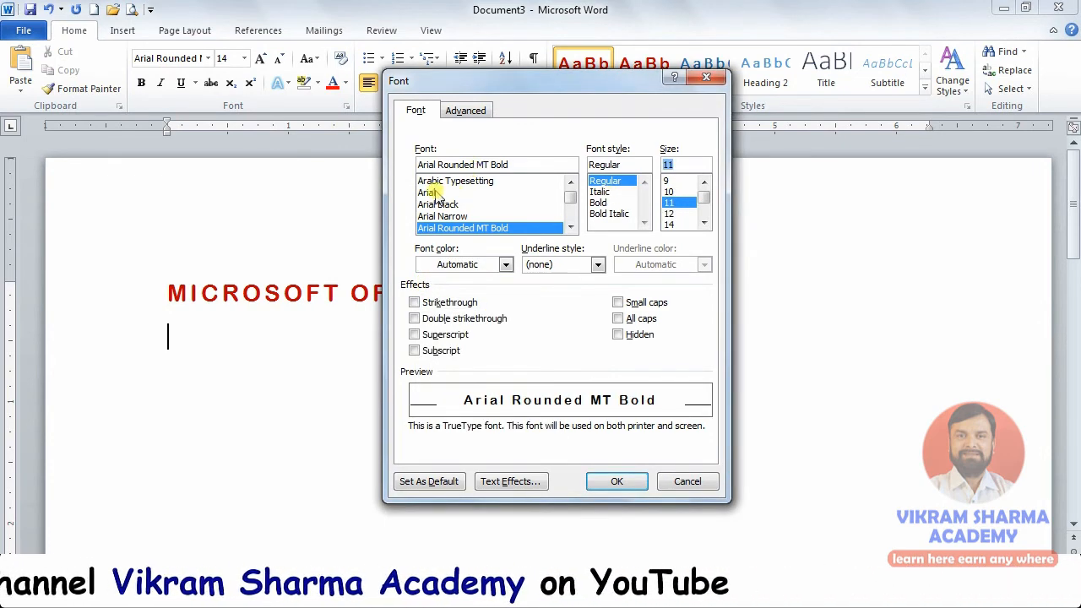
click(435, 227)
text(C)
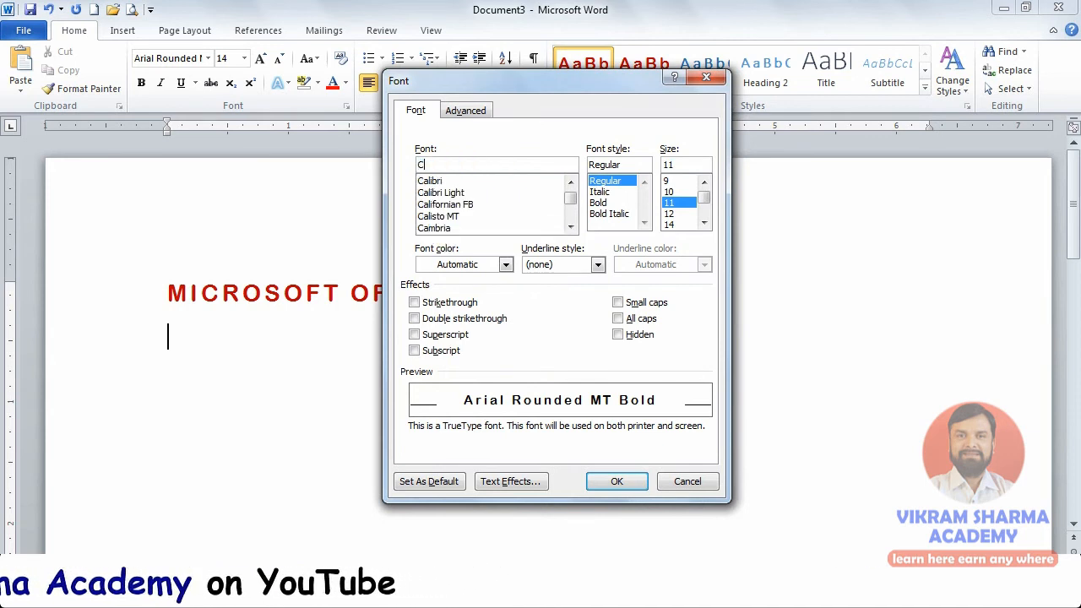
click(439, 181)
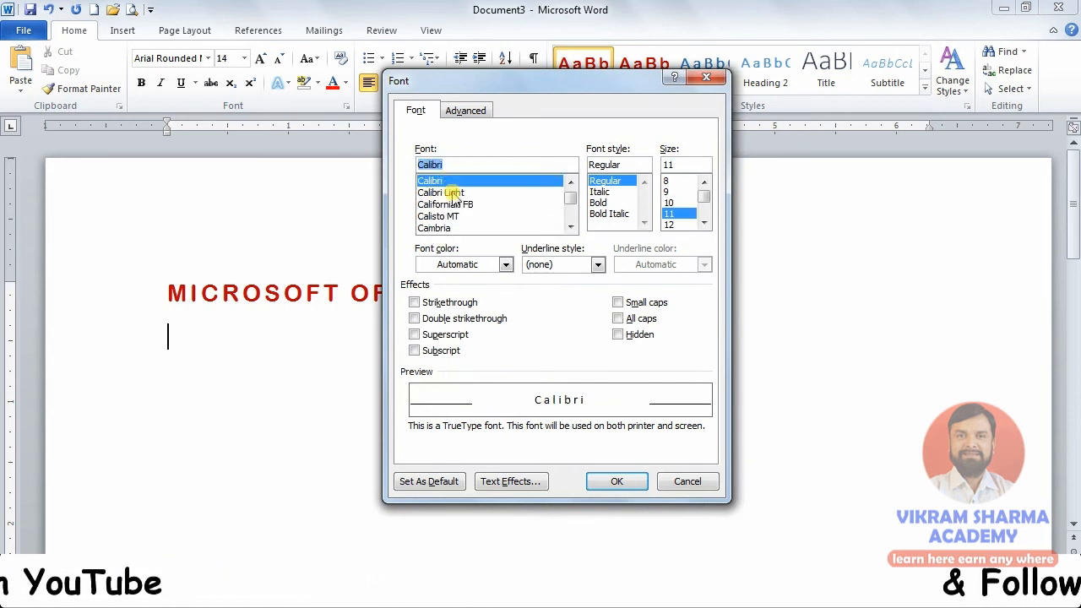
- Set the character spacing to Normal in the advanced font settings
click(466, 111)
click(513, 172)
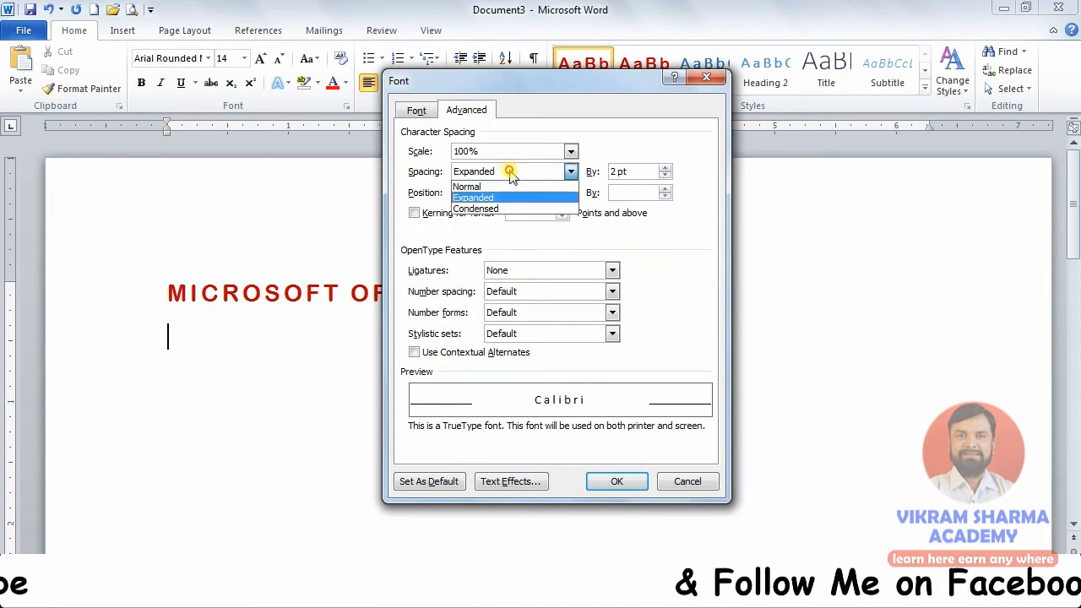
click(494, 181)
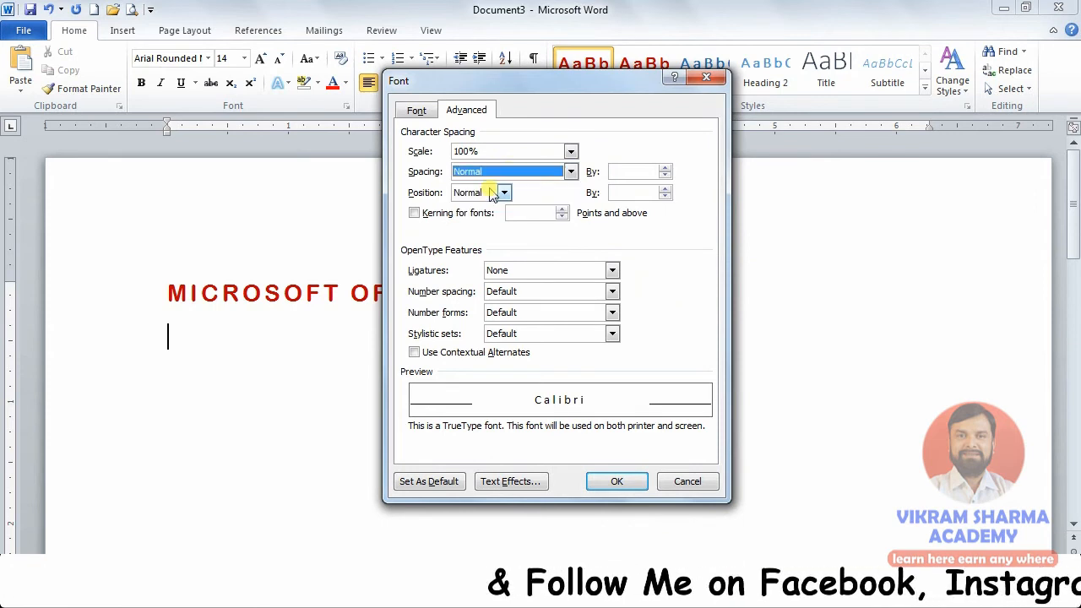
- Make Calibri, 11 pt with normal spacing the default font for all documents based on the Normal template
click(441, 481)
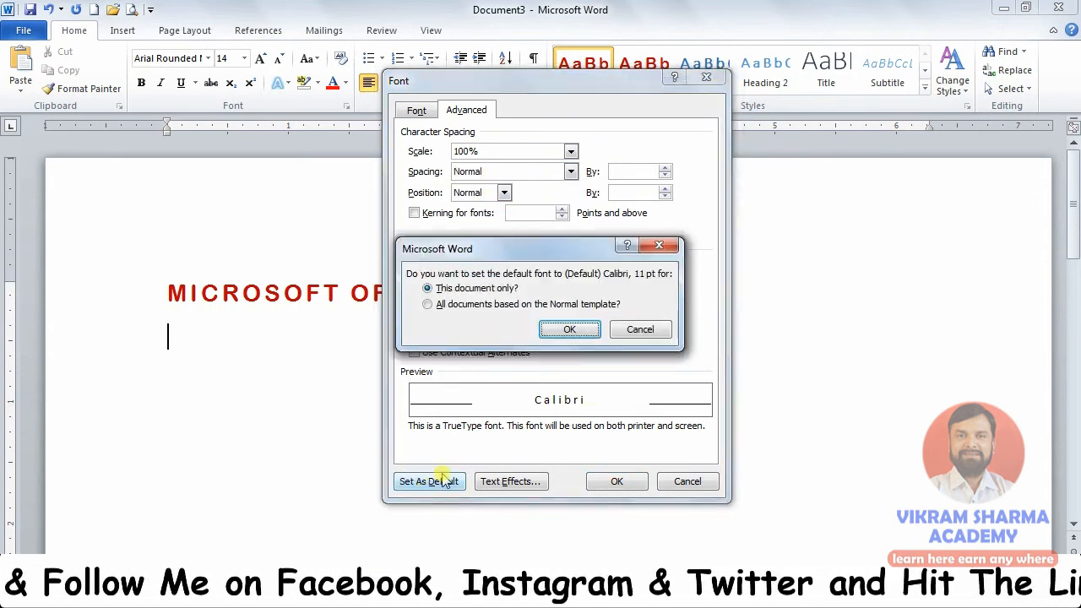
click(488, 306)
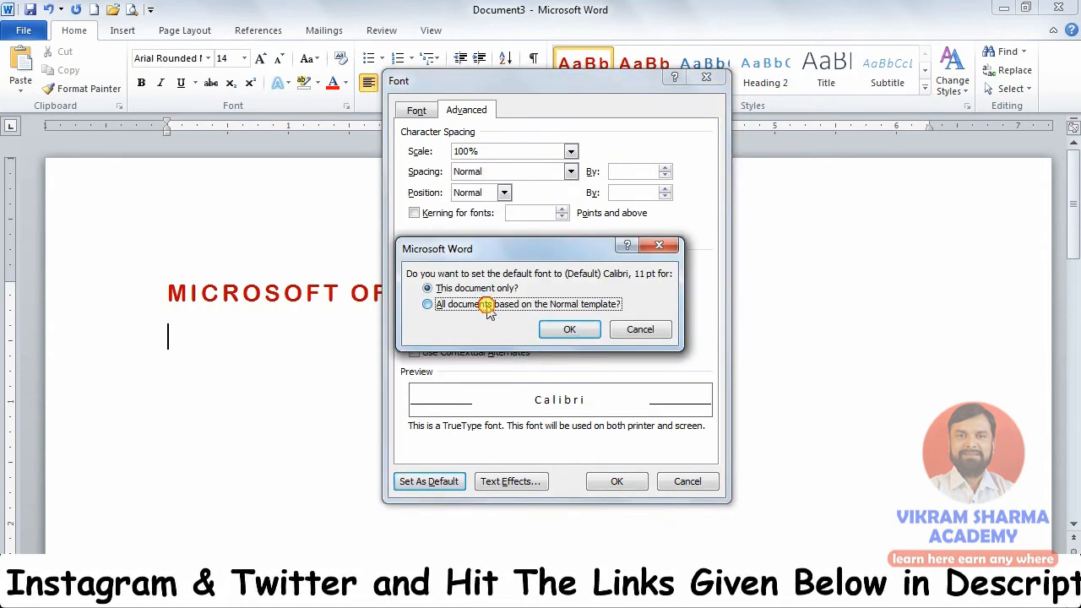
click(570, 329)
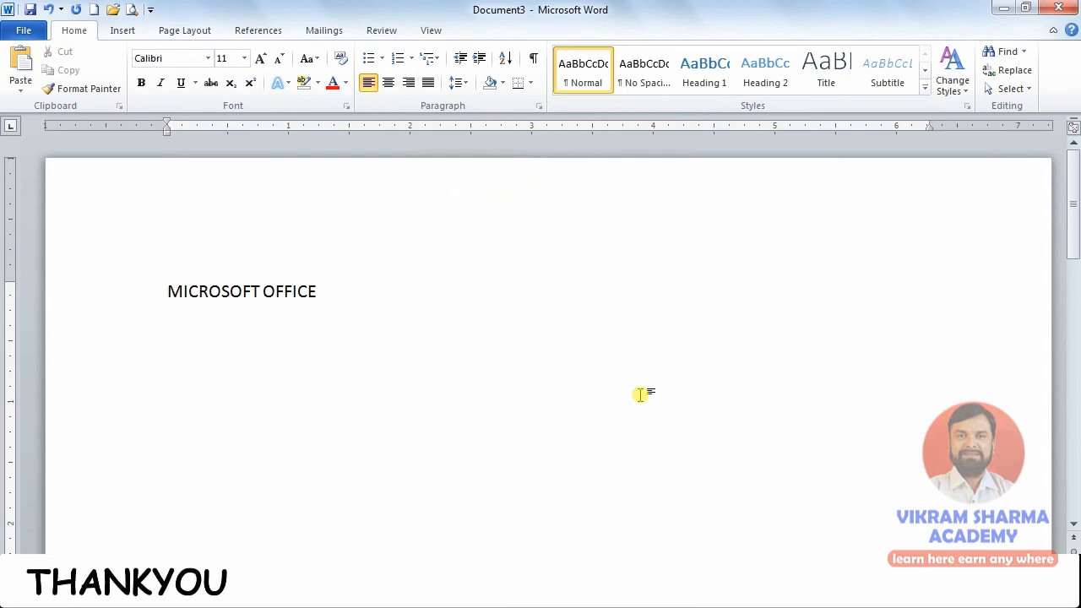
- Reopen the Font dialog and review its basic font settings and its advanced character spacing settings
click(346, 108)
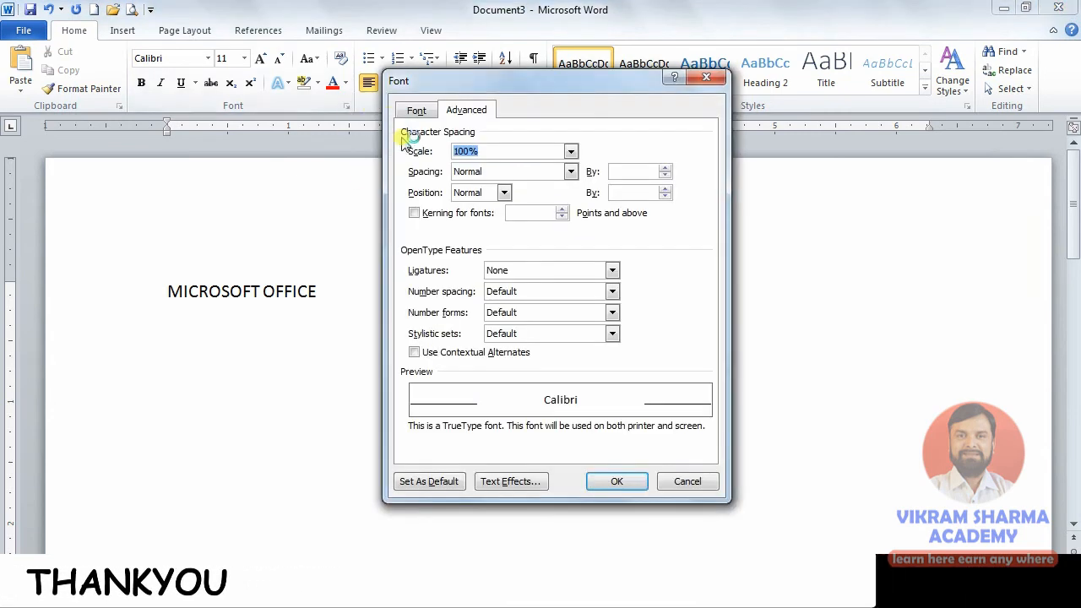
click(416, 111)
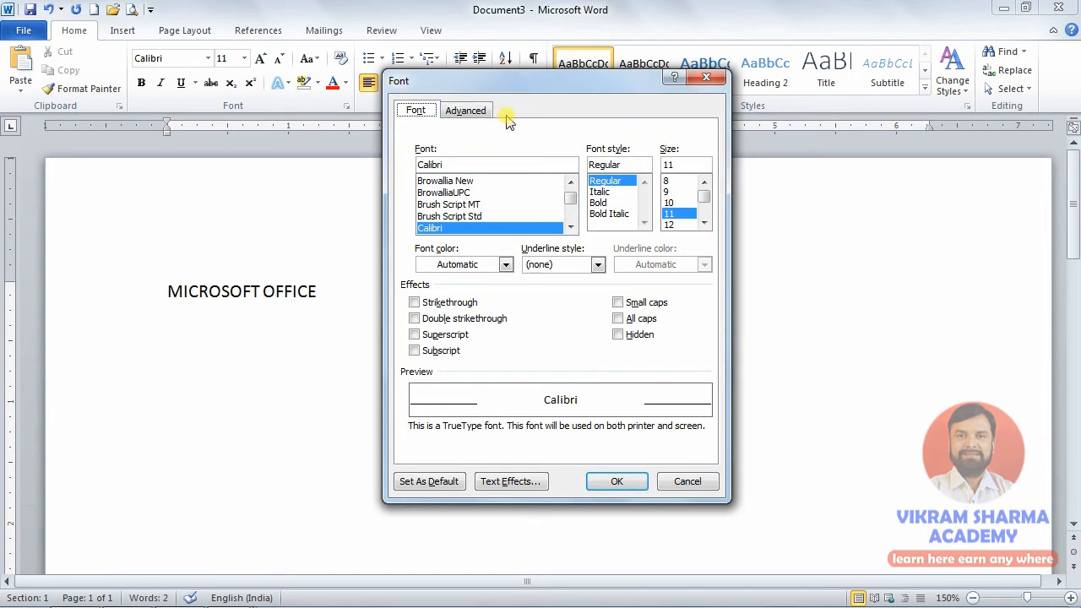
key(ctrl+Tab)
key(ctrl+shift+Tab)
click(487, 118)
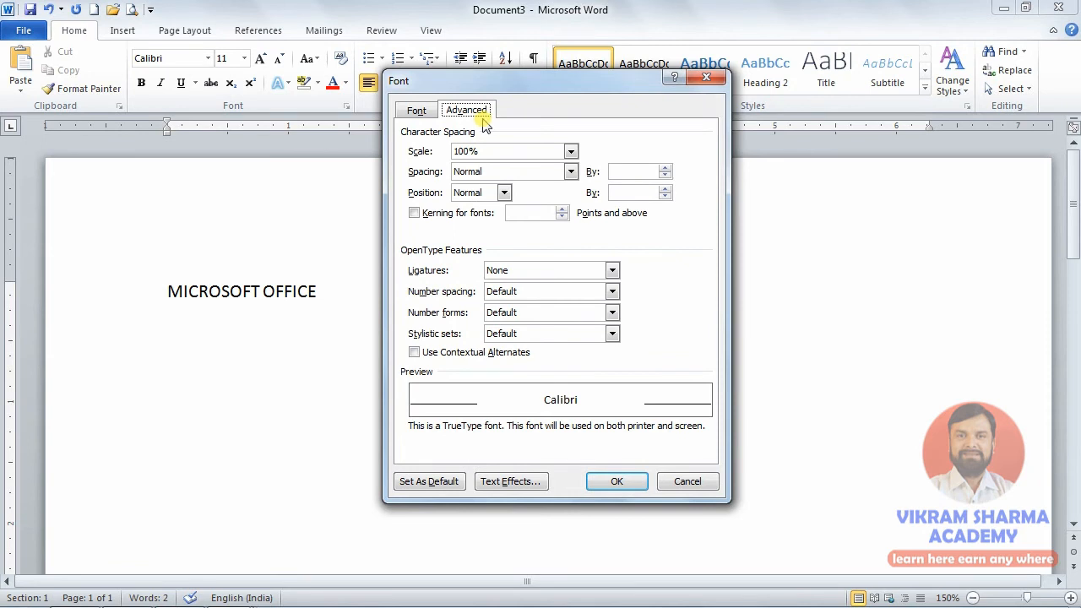
key(ctrl+shift+Tab)
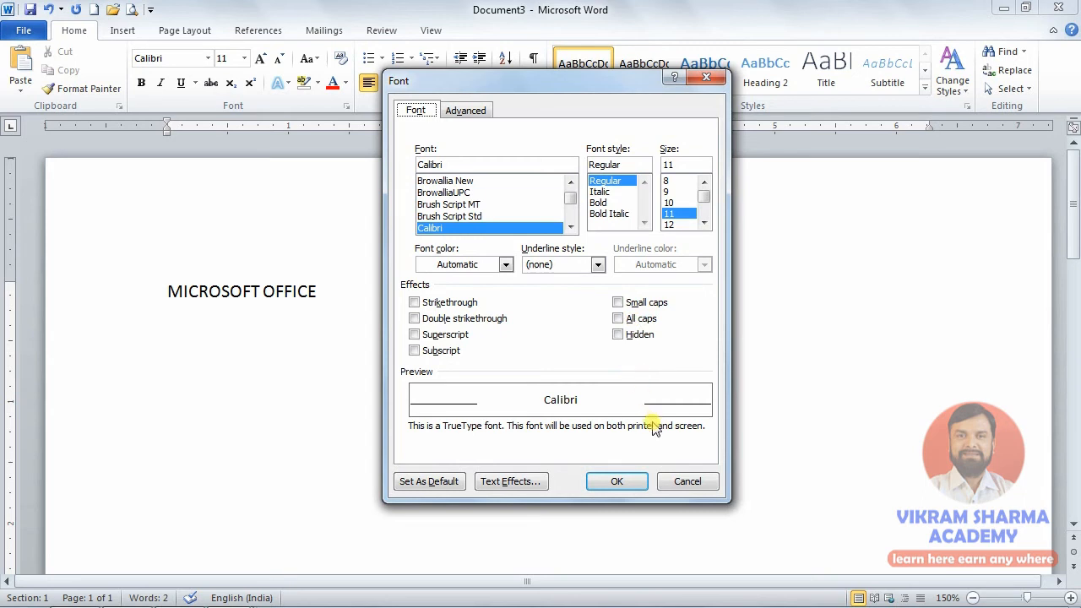
- Try the All caps and Strikethrough effects in turn, clearing each one again
key(alt+h)
key(alt+a)
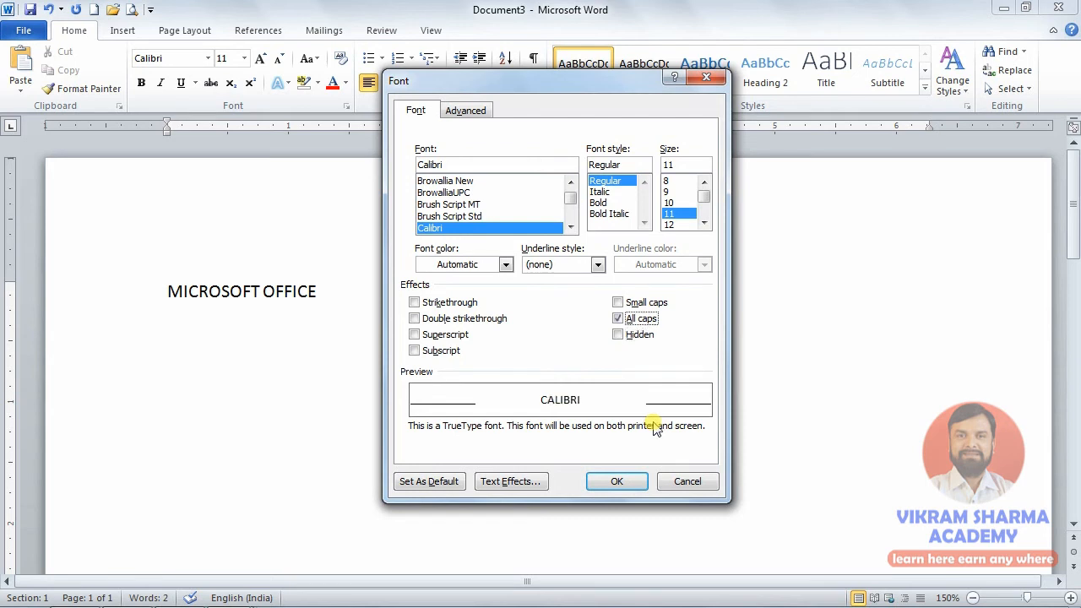
key(alt+a)
key(alt+k)
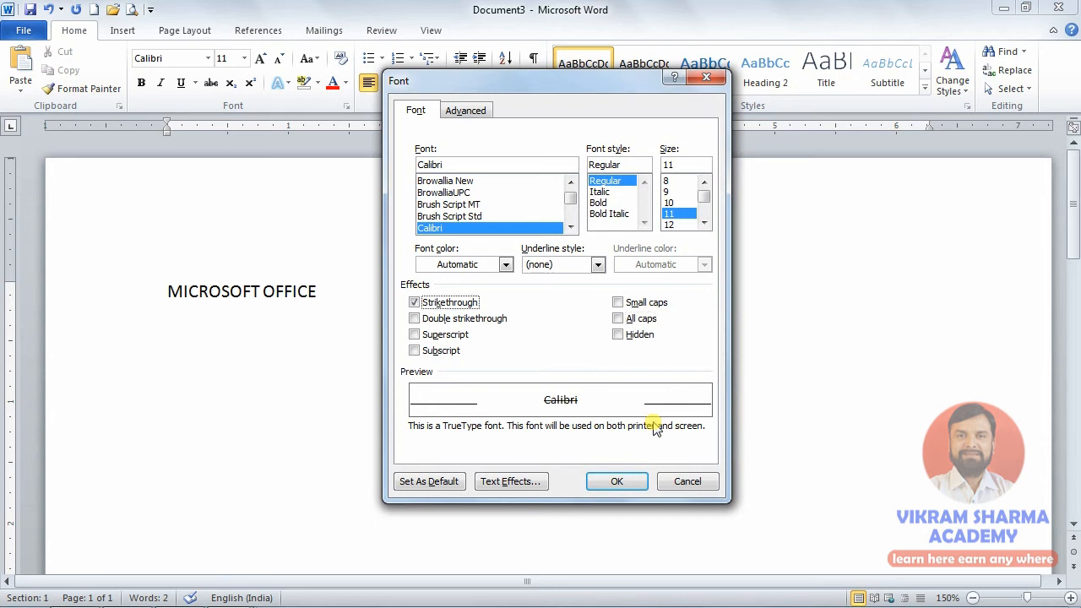
key(alt+k)
- Change the font to Century Gothic for the text at the cursor and apply the font settings
key(alt+f)
key(Down)
key(Down)
key(Down)
key(Down)
key(Down)
key(Down)
key(Down)
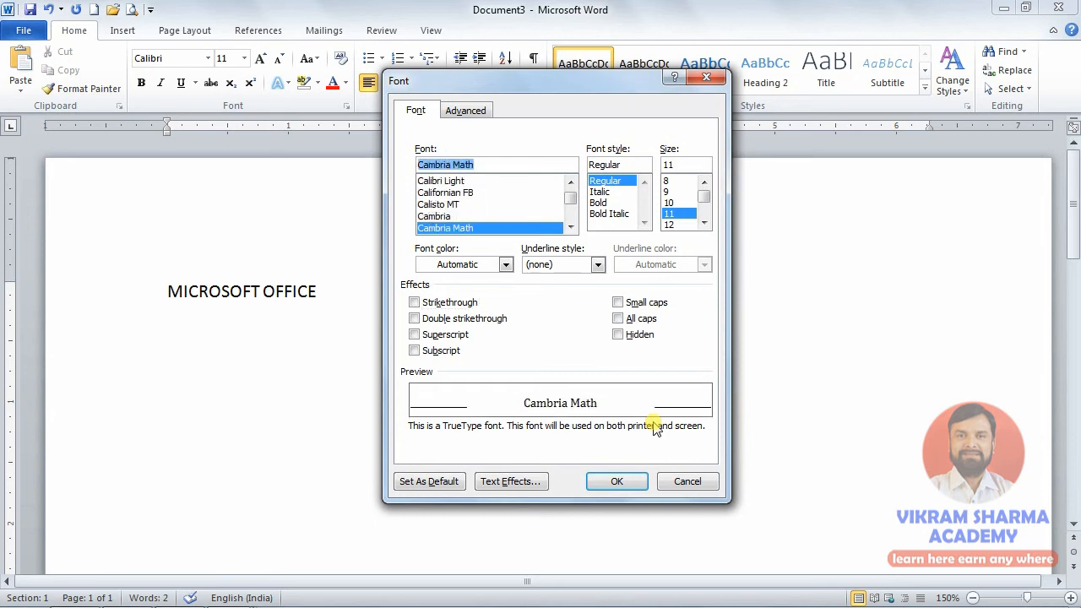
key(Down)
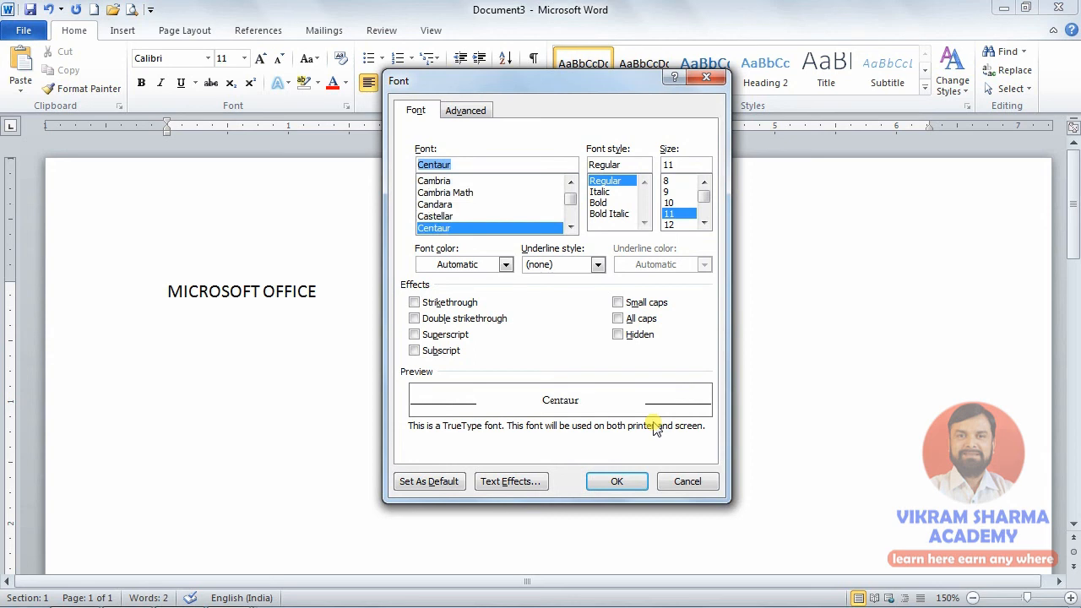
key(Down)
key(Down)
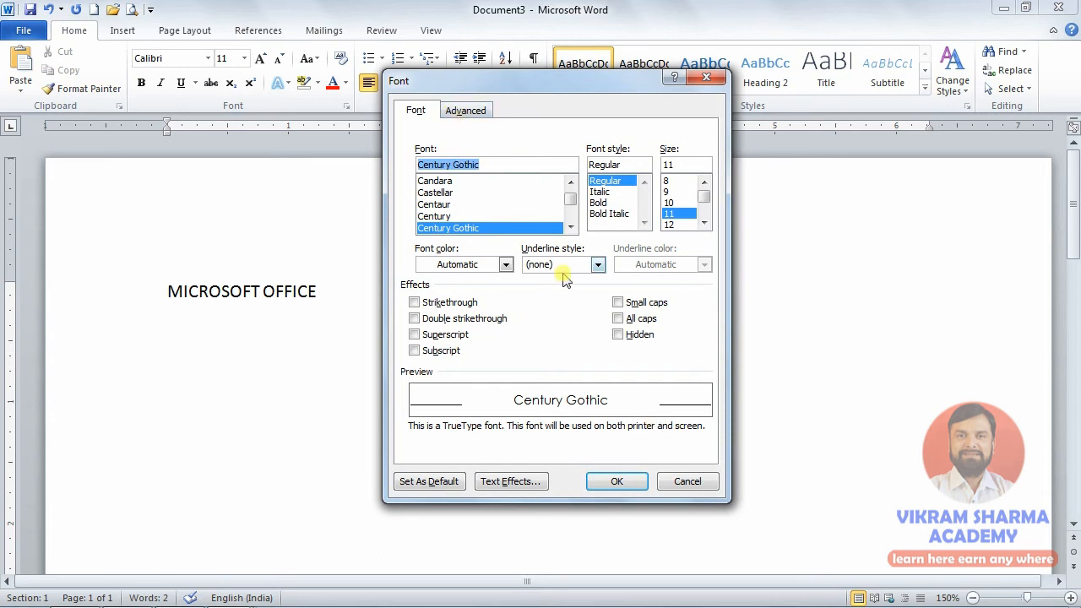
key(ctrl+Tab)
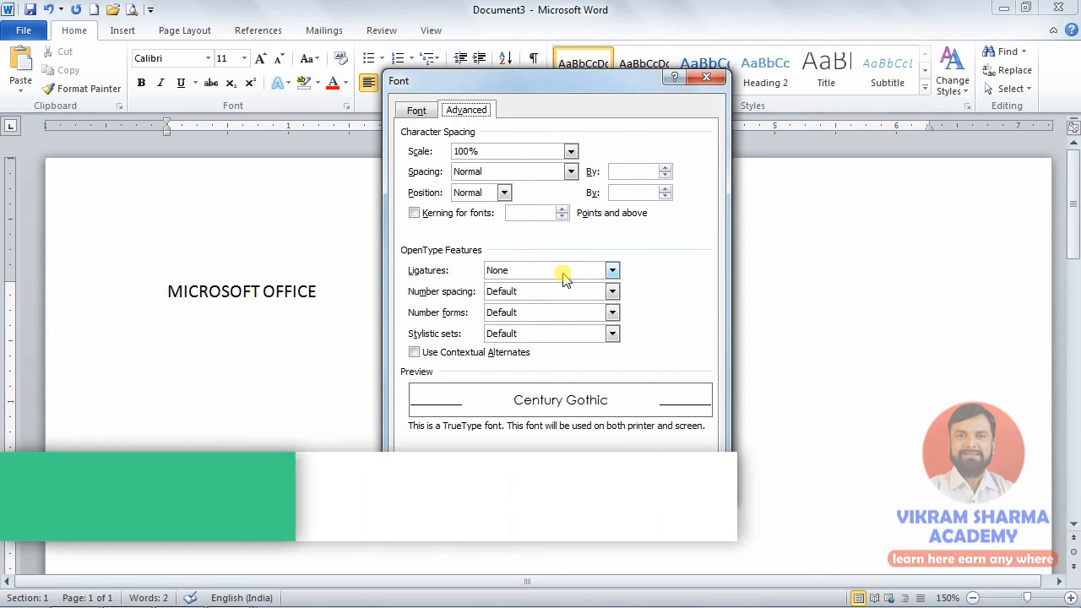
key(Return)
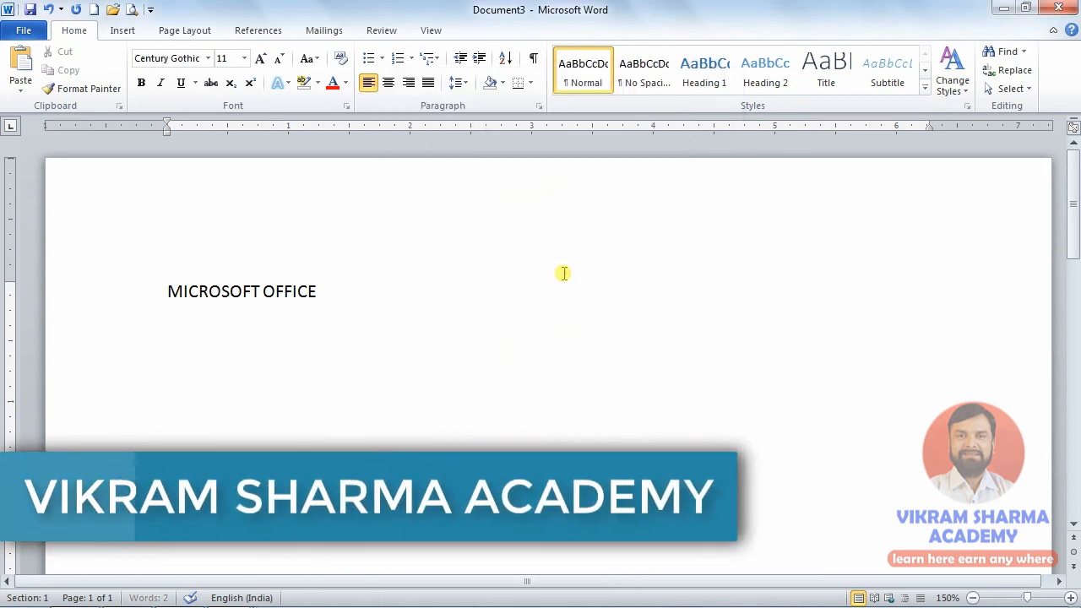